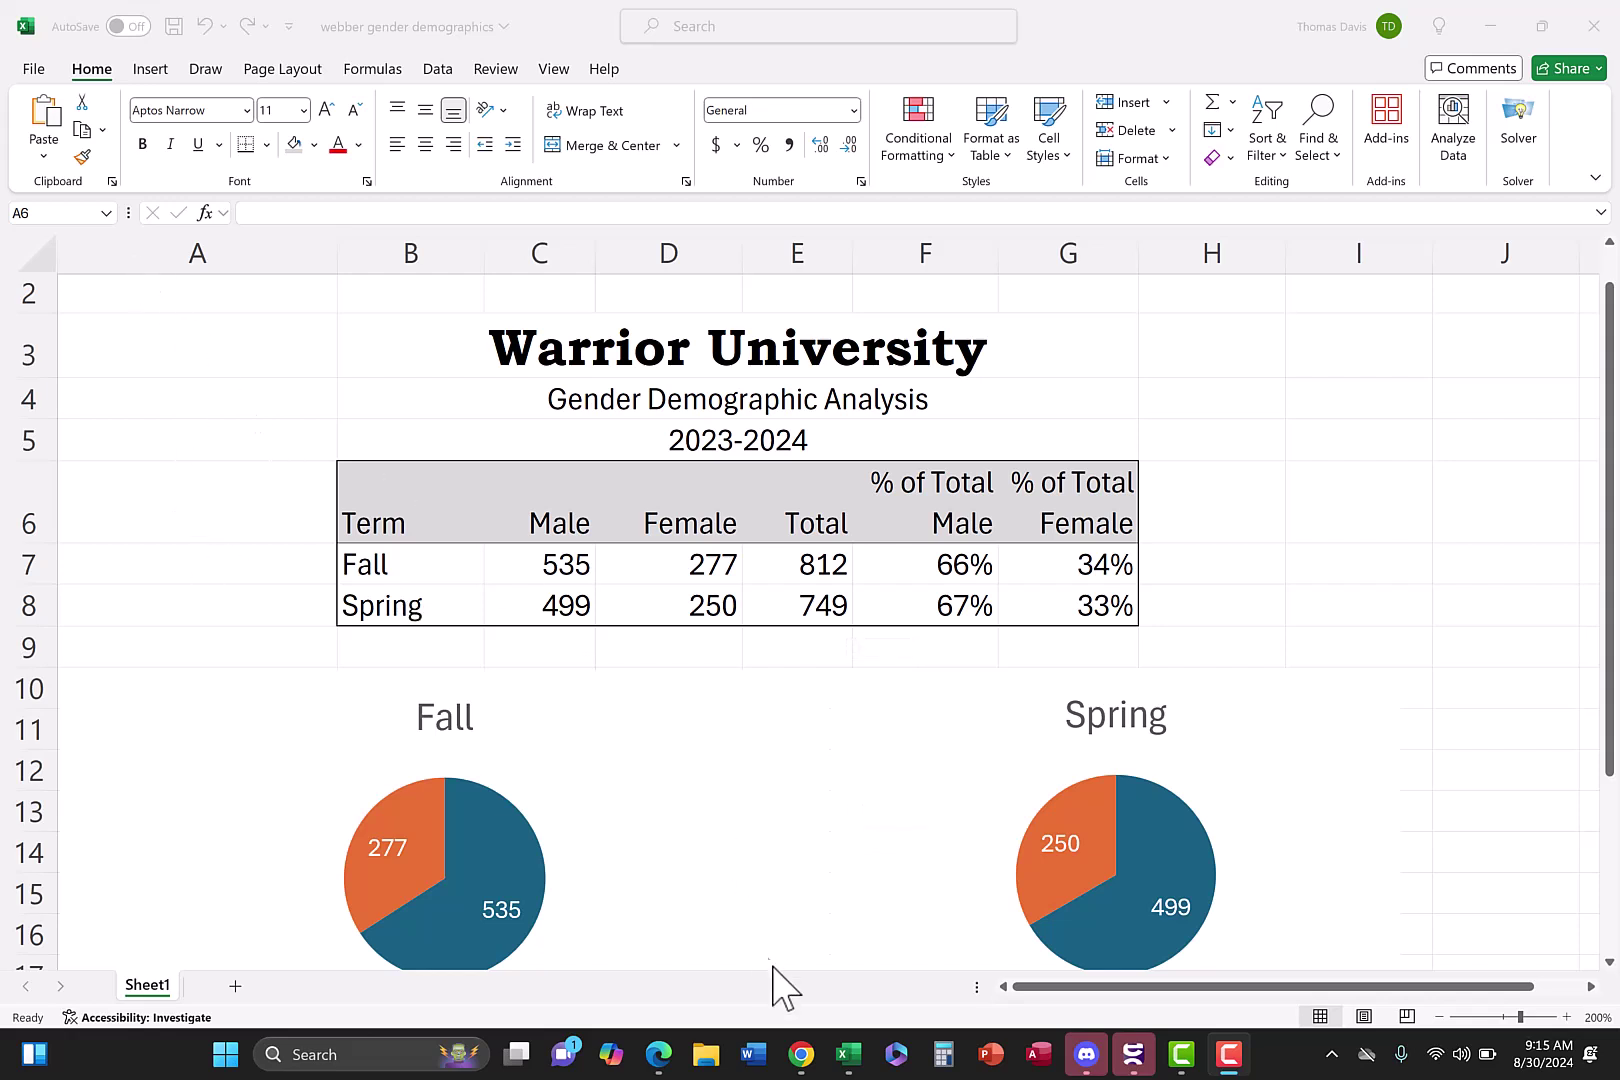
Switch to the blank Book6 workbook and enter the title "Warrior University" in cell B3
{"action": "mouse_move", "coordinate": [855, 1068]}
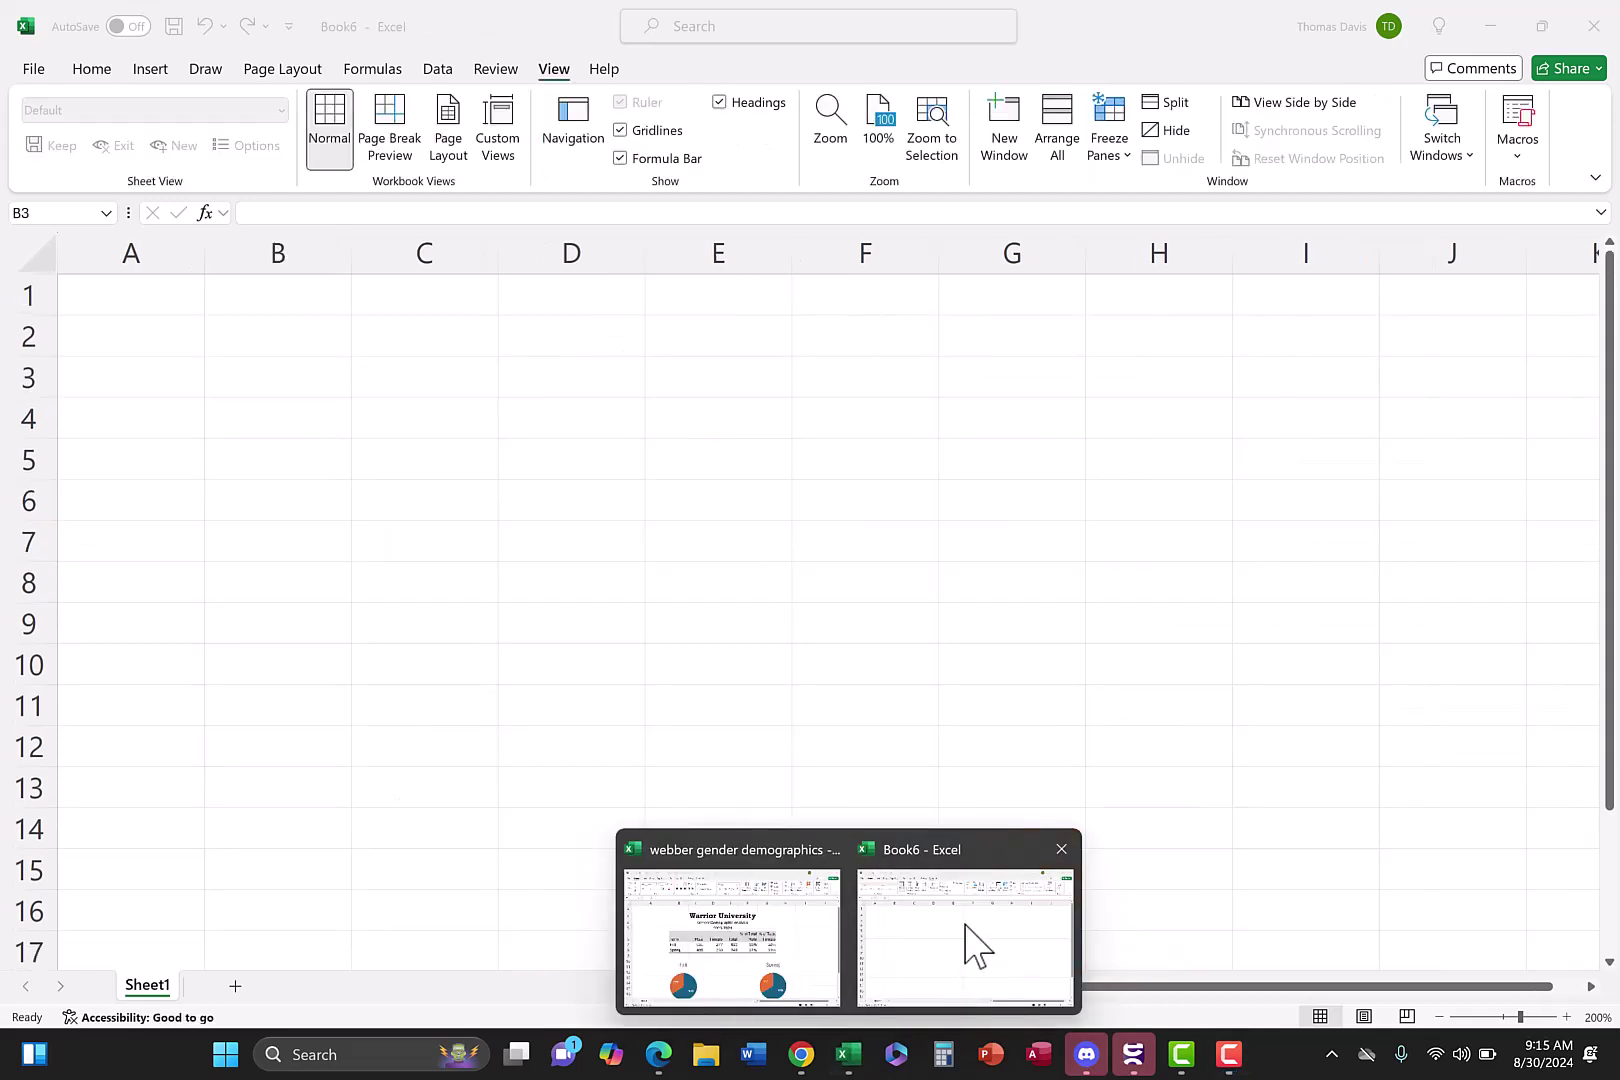
{"action": "left_click", "coordinate": [965, 945]}
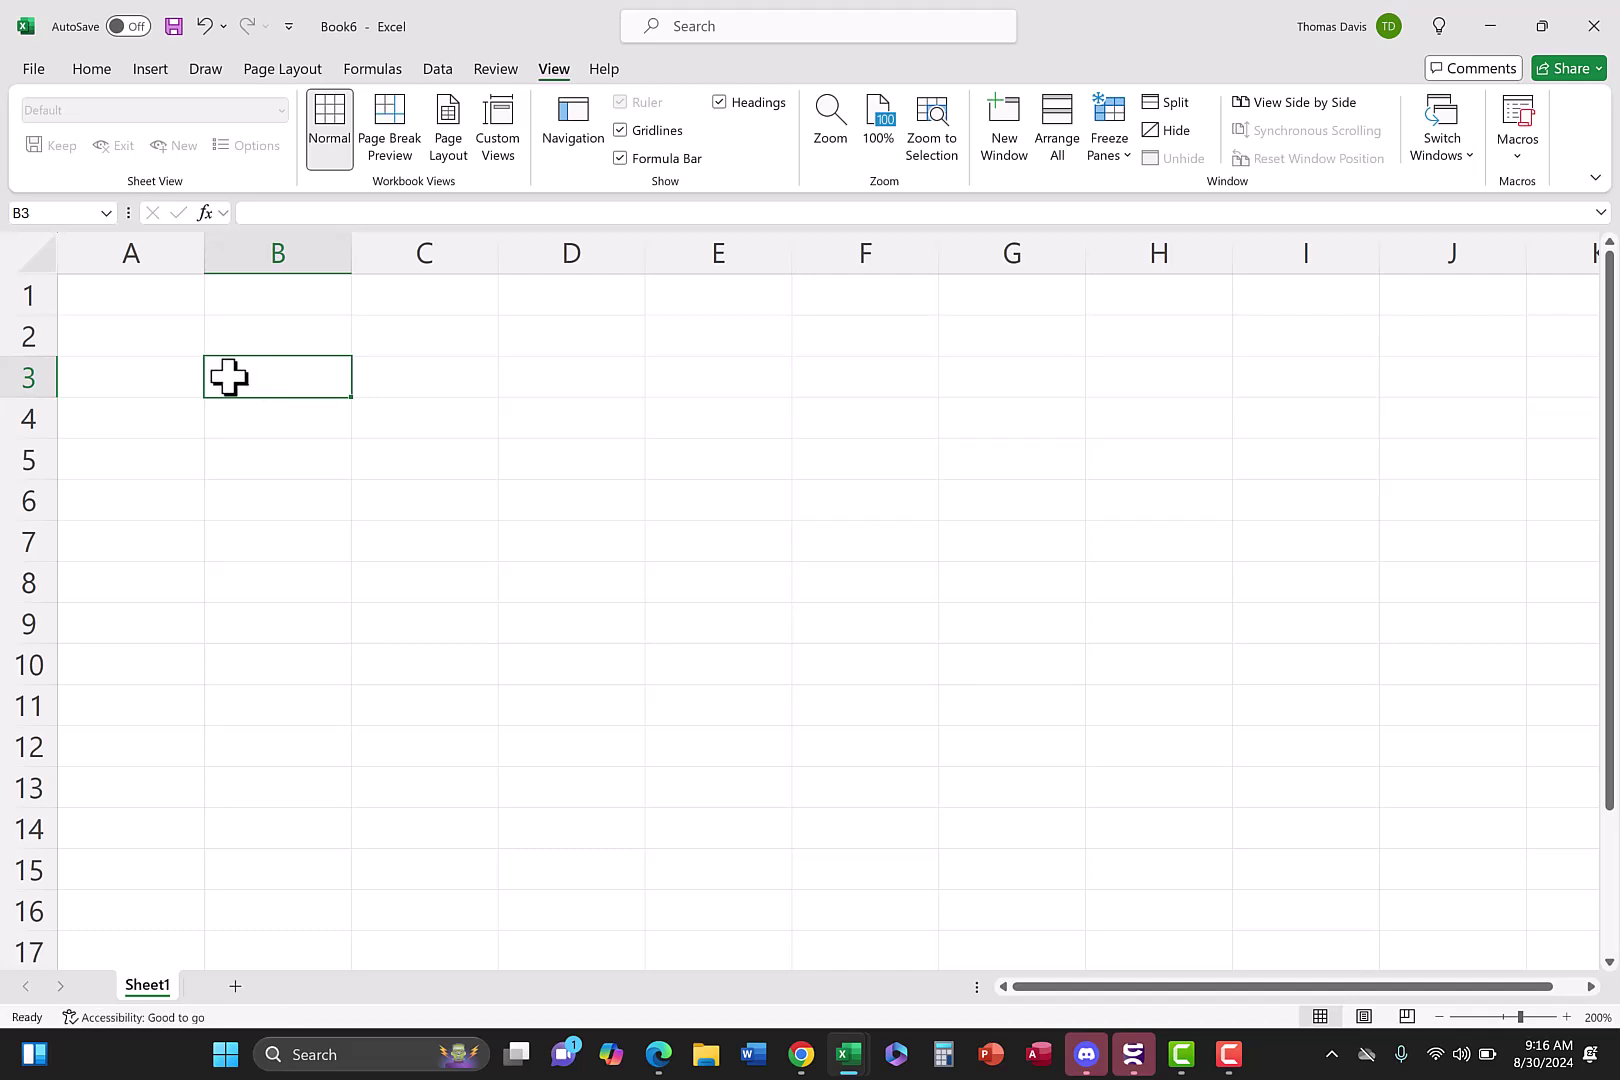
{"action": "type", "text": "Warr"}
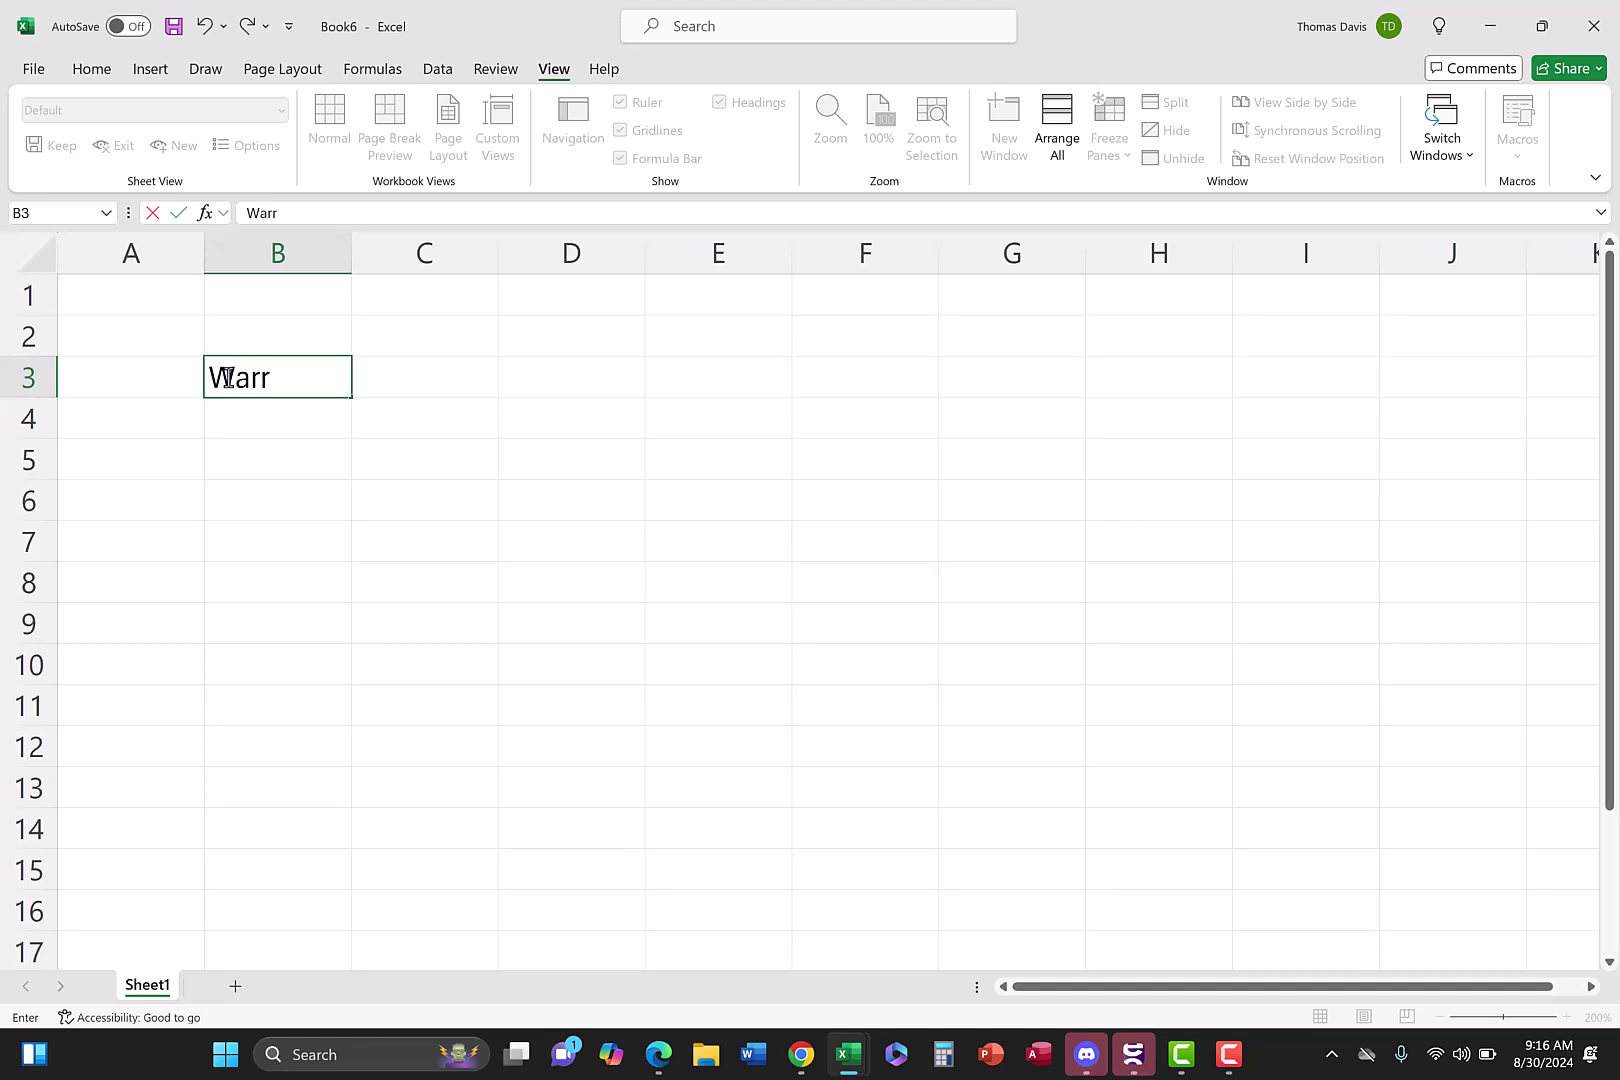
{"action": "type", "text": "ior University"}
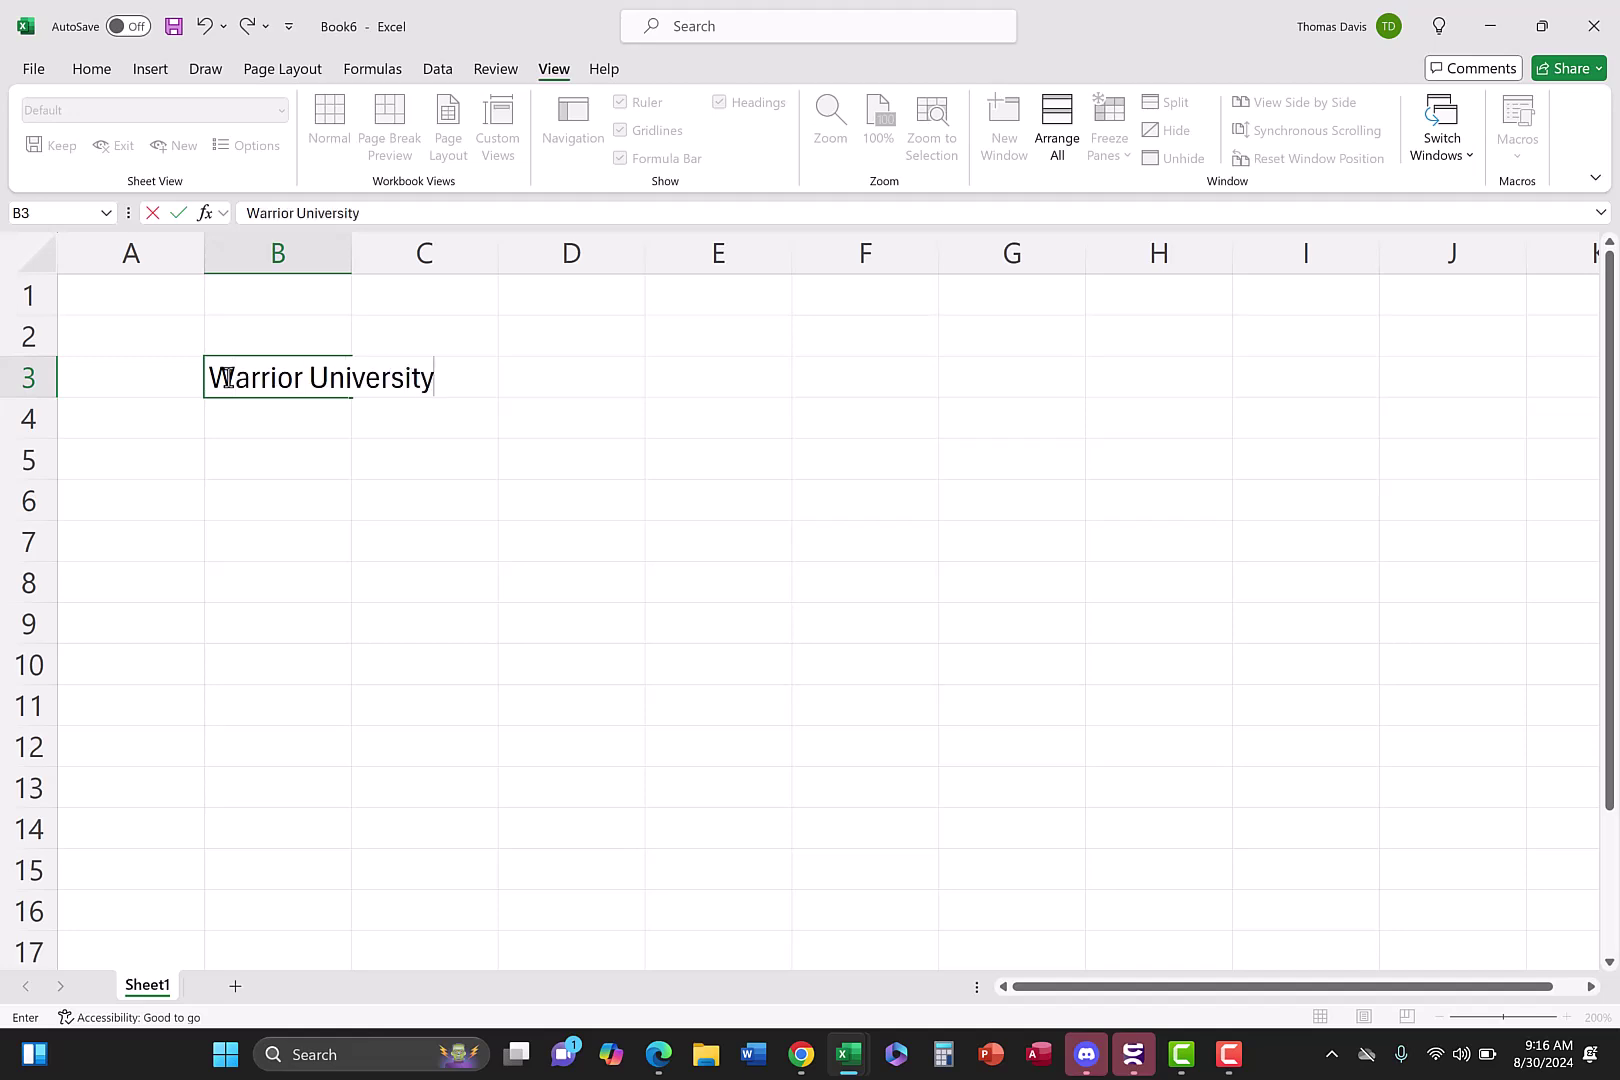
{"action": "key", "text": "ctrl+Return"}
{"action": "key", "text": "Return"}
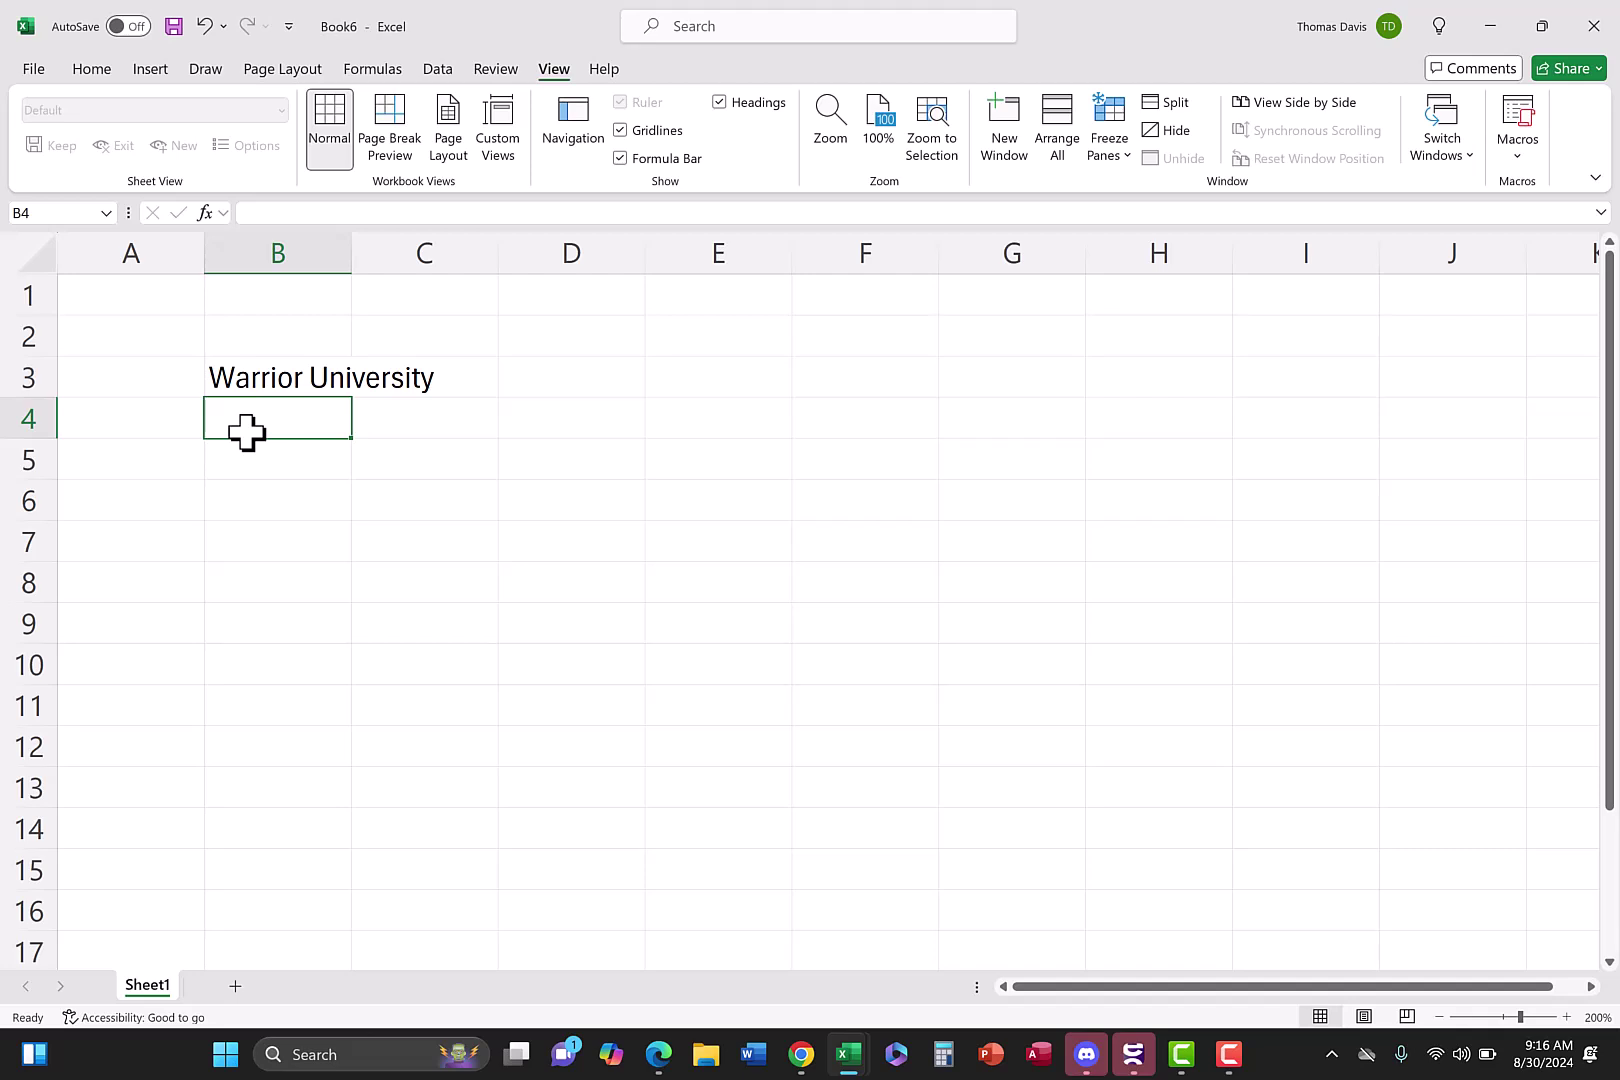
Enter the subtitle "Gender Demographic Analysis" in cell B4
{"action": "type", "text": "Gender Demogrp"}
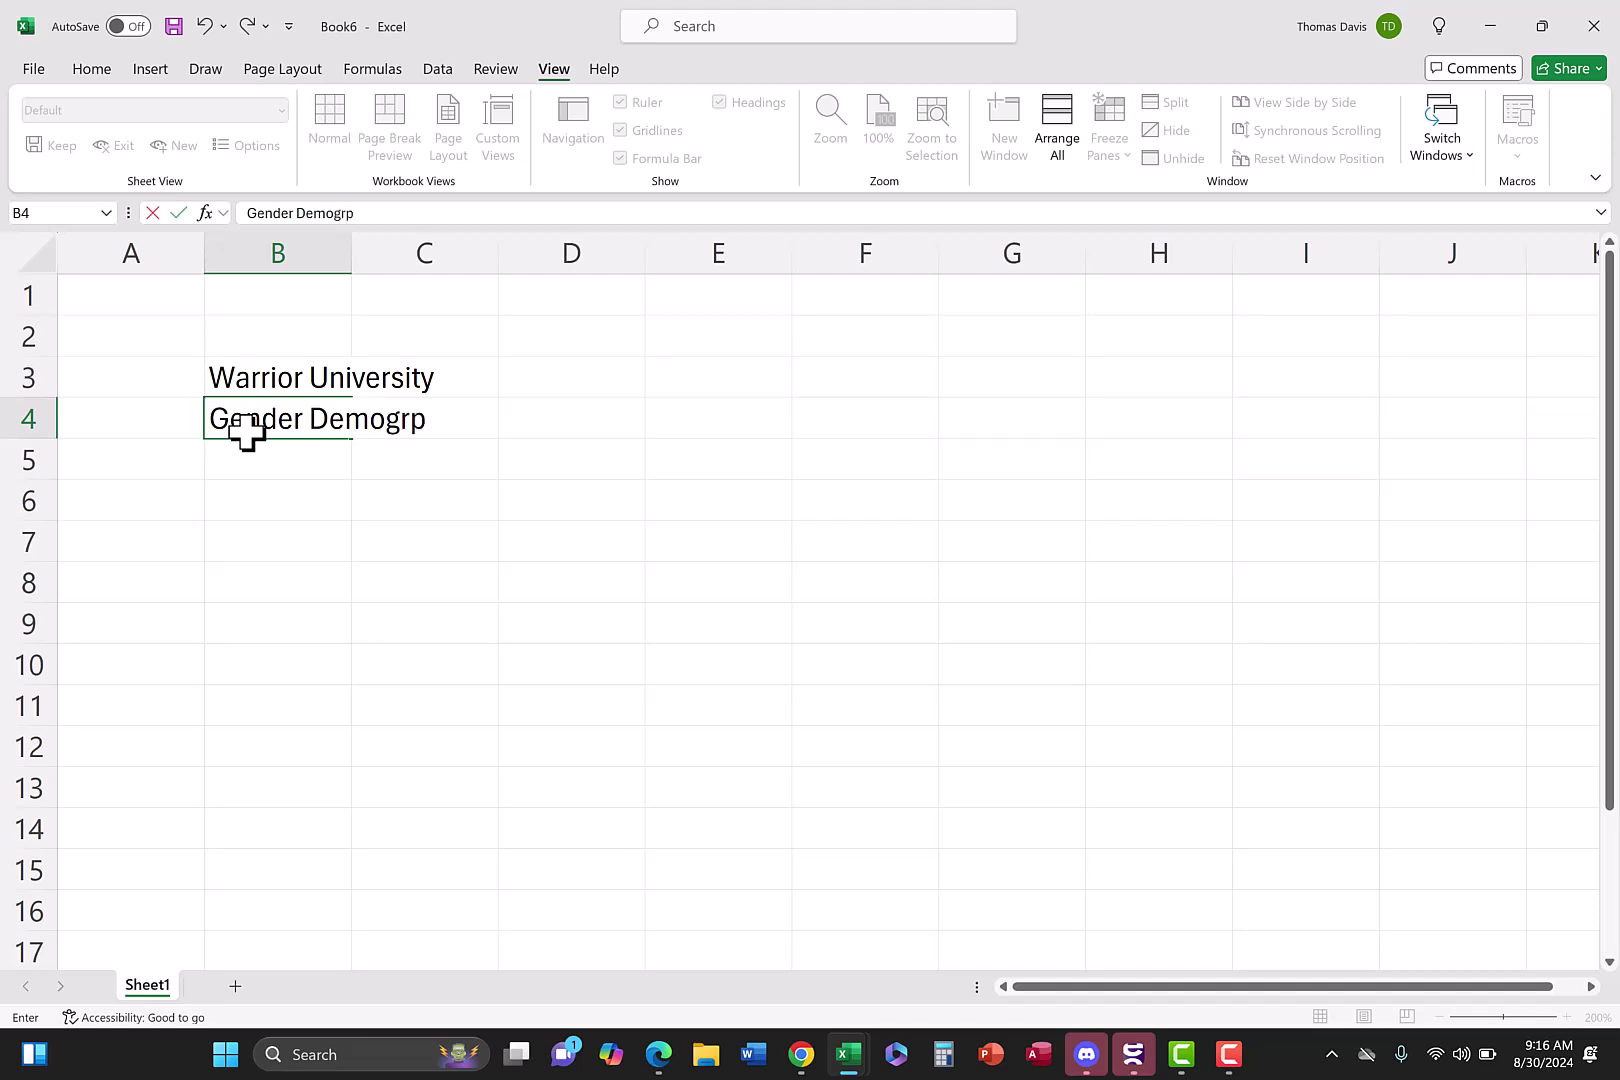
{"action": "key", "text": "BackSpace"}
{"action": "key", "text": "BackSpace"}
{"action": "type", "text": "raphic AN"}
{"action": "key", "text": "BackSpace"}
{"action": "type", "text": "bn"}
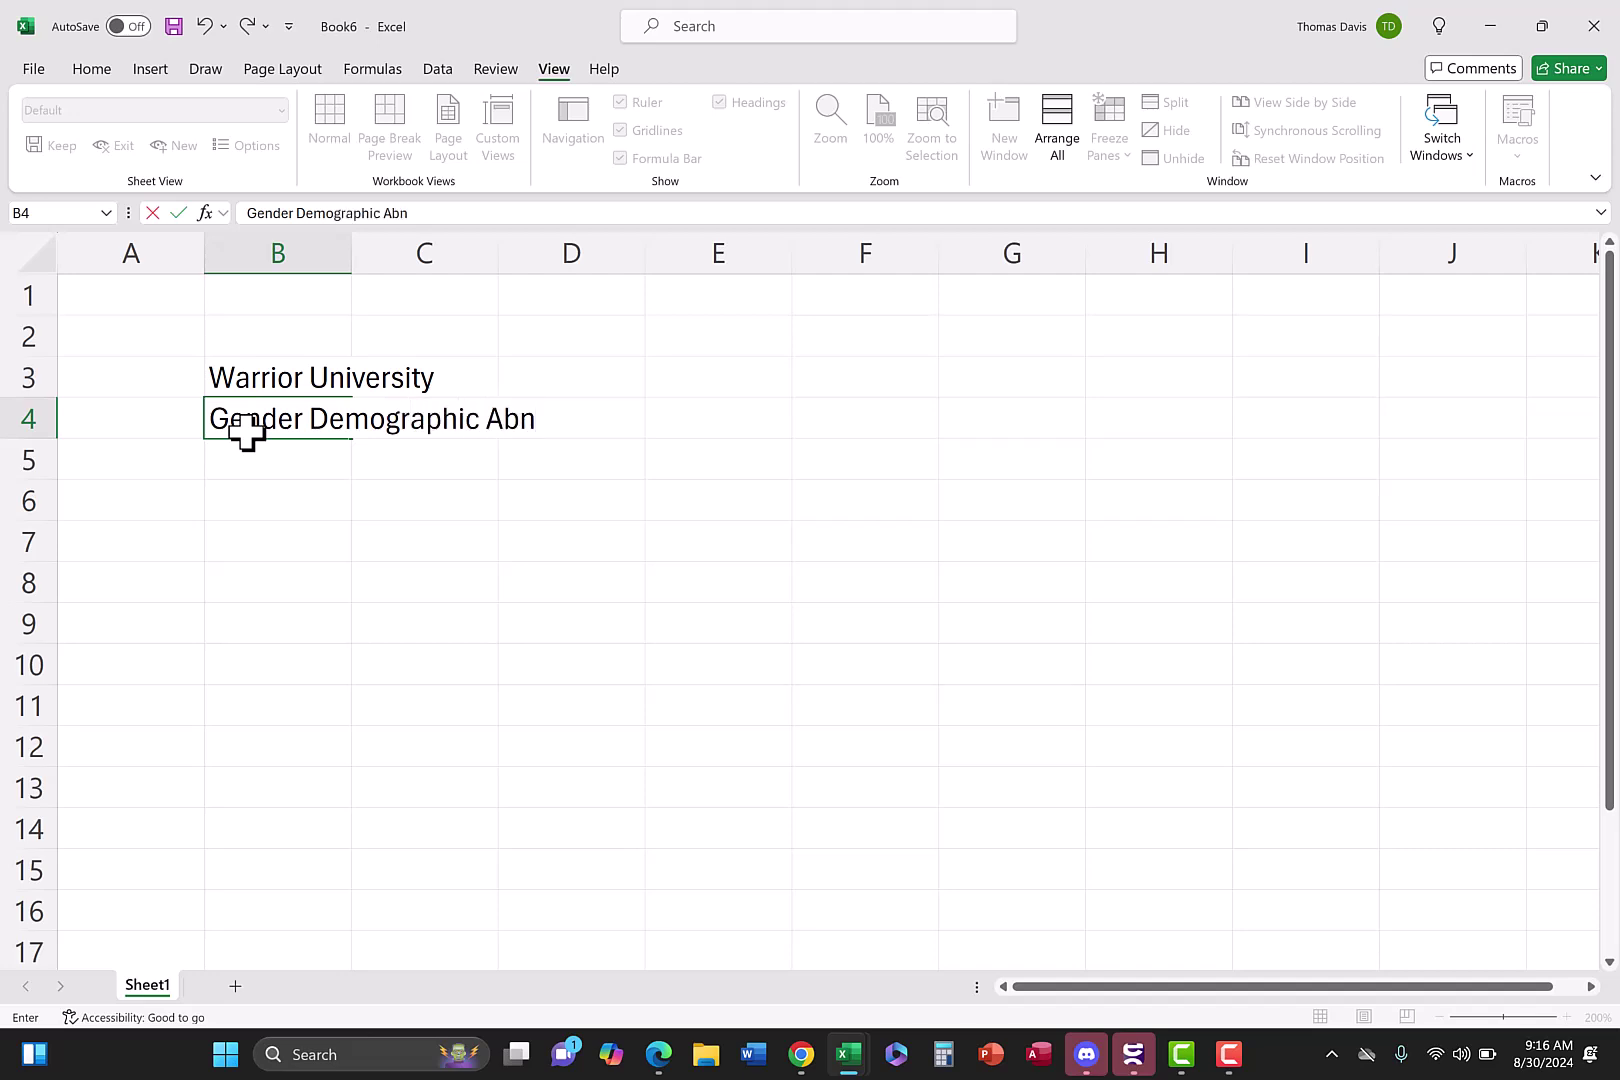
{"action": "key", "text": "BackSpace"}
{"action": "key", "text": "BackSpace"}
{"action": "type", "text": "nalysis"}
Enter the academic year 2023-2024 in cell B5, below the subtitle
{"action": "left_click", "coordinate": [260, 462]}
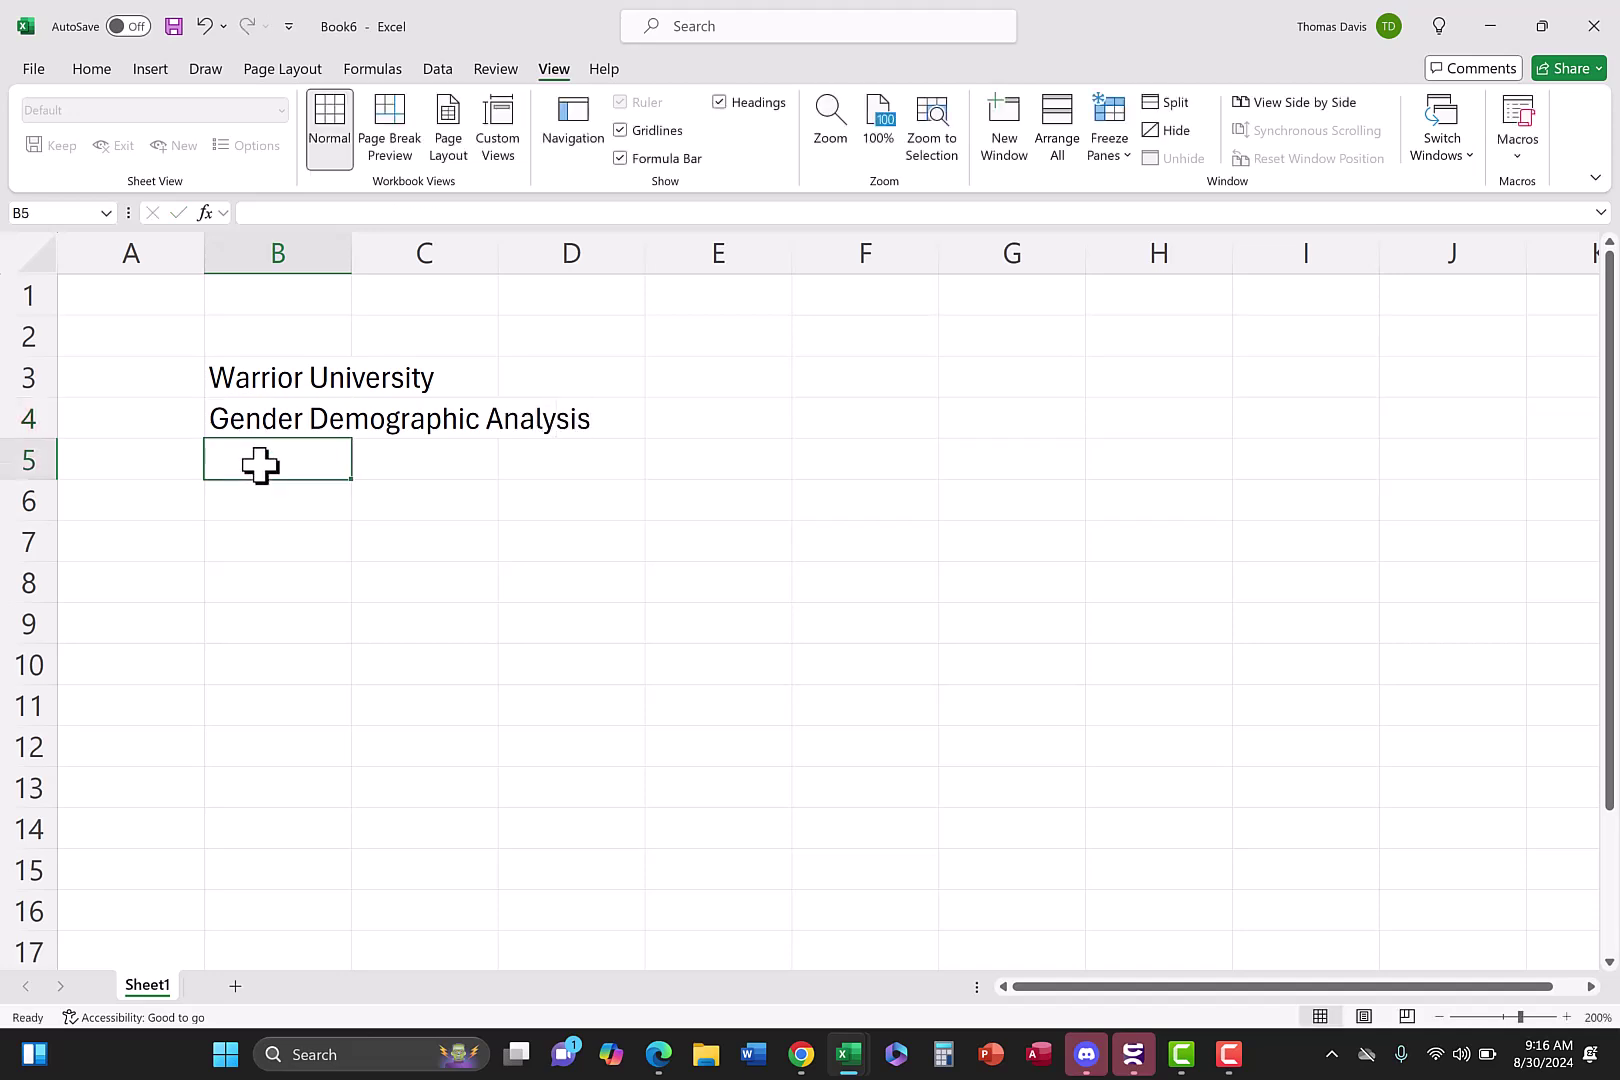
{"action": "type", "text": "202"}
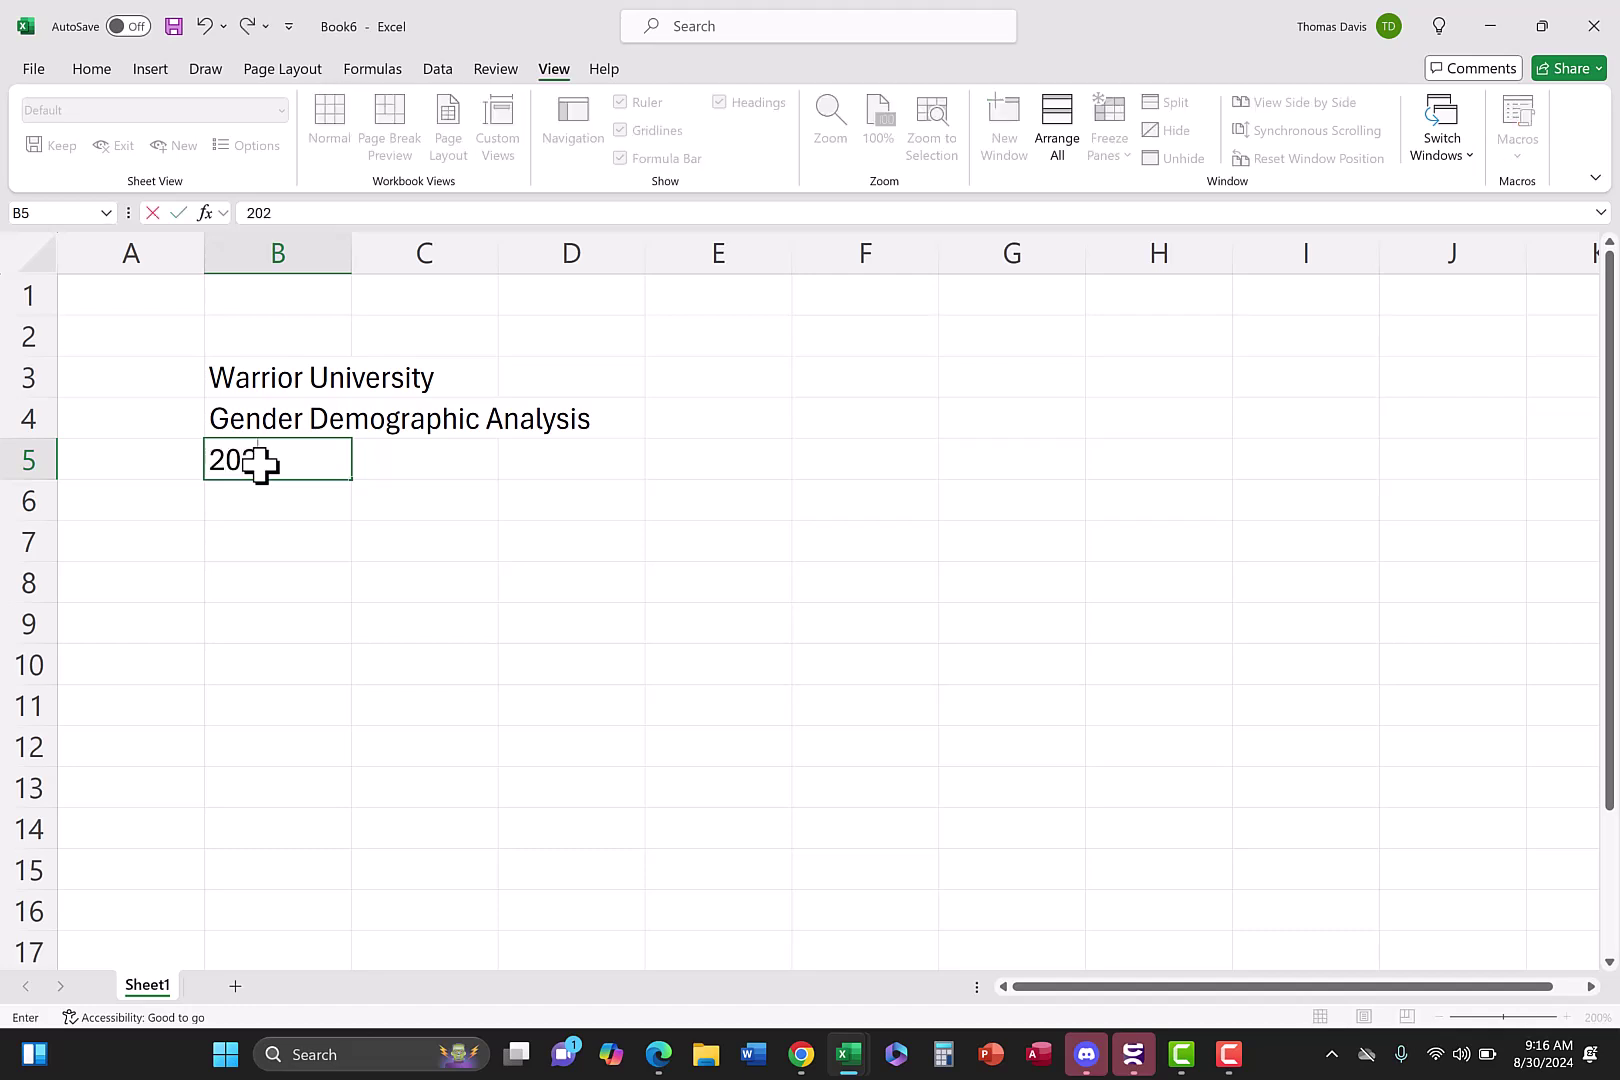
{"action": "type", "text": "3-2024"}
Enter the column headings Term, Male, Female and Total in cells B6 to E6
{"action": "left_click", "coordinate": [251, 509]}
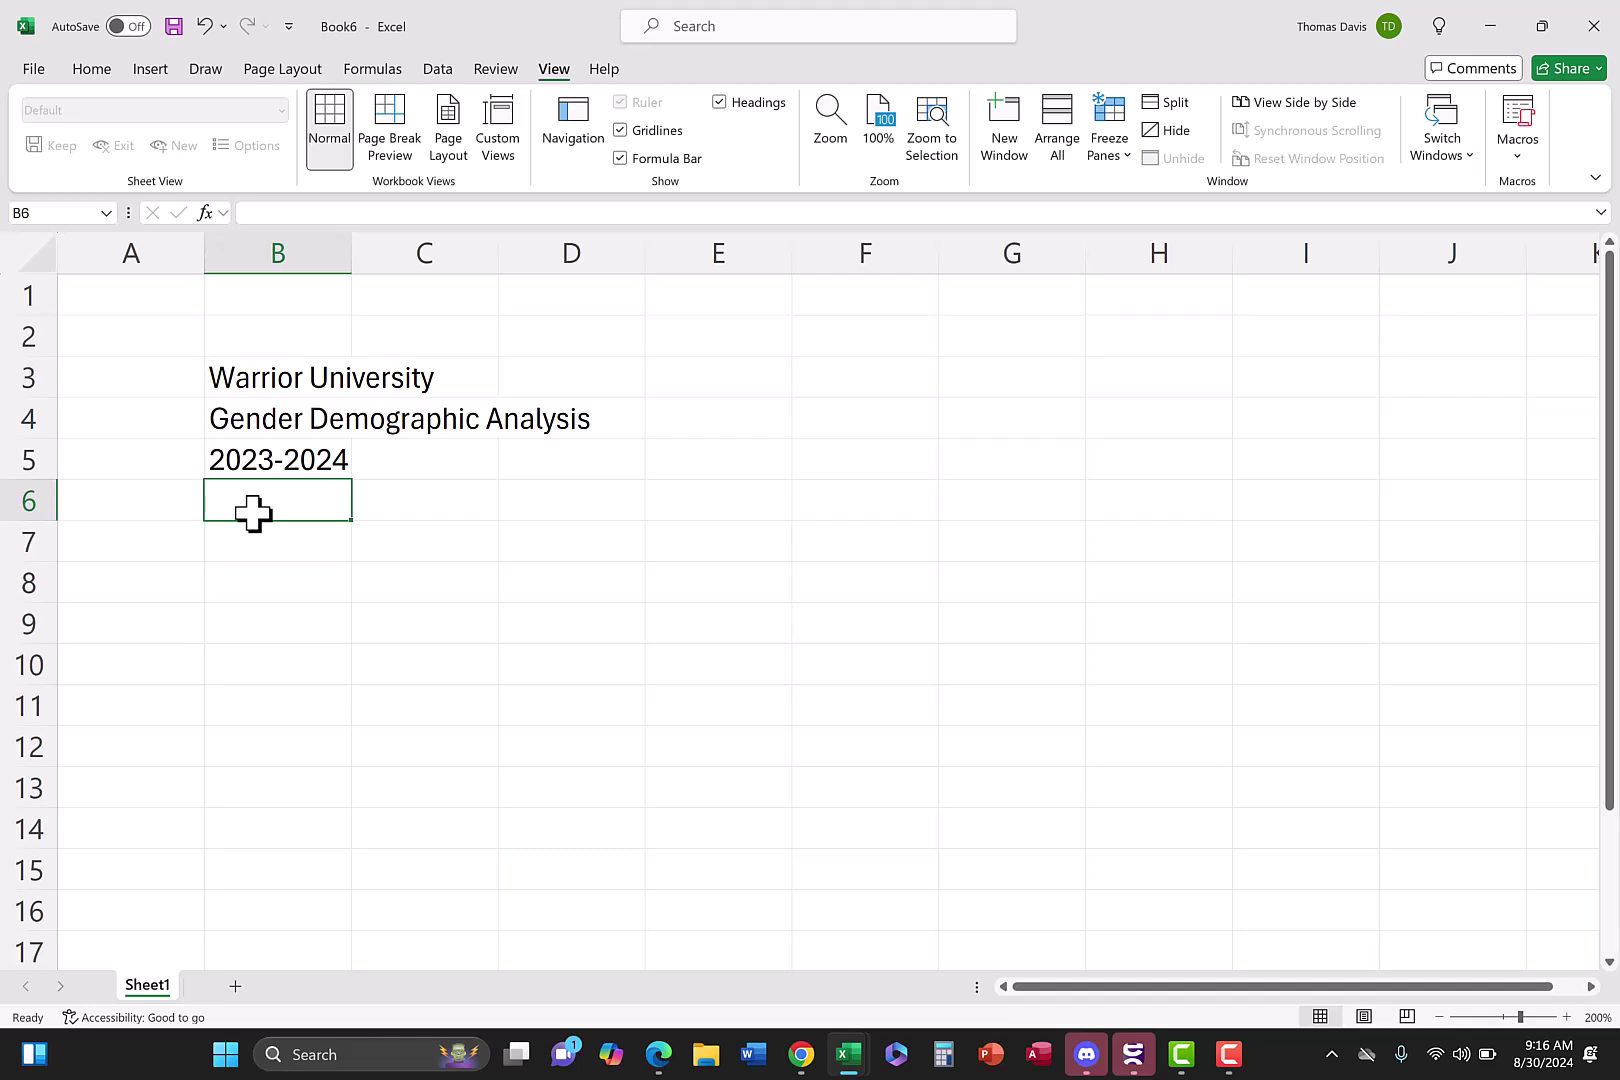
{"action": "type", "text": "Term"}
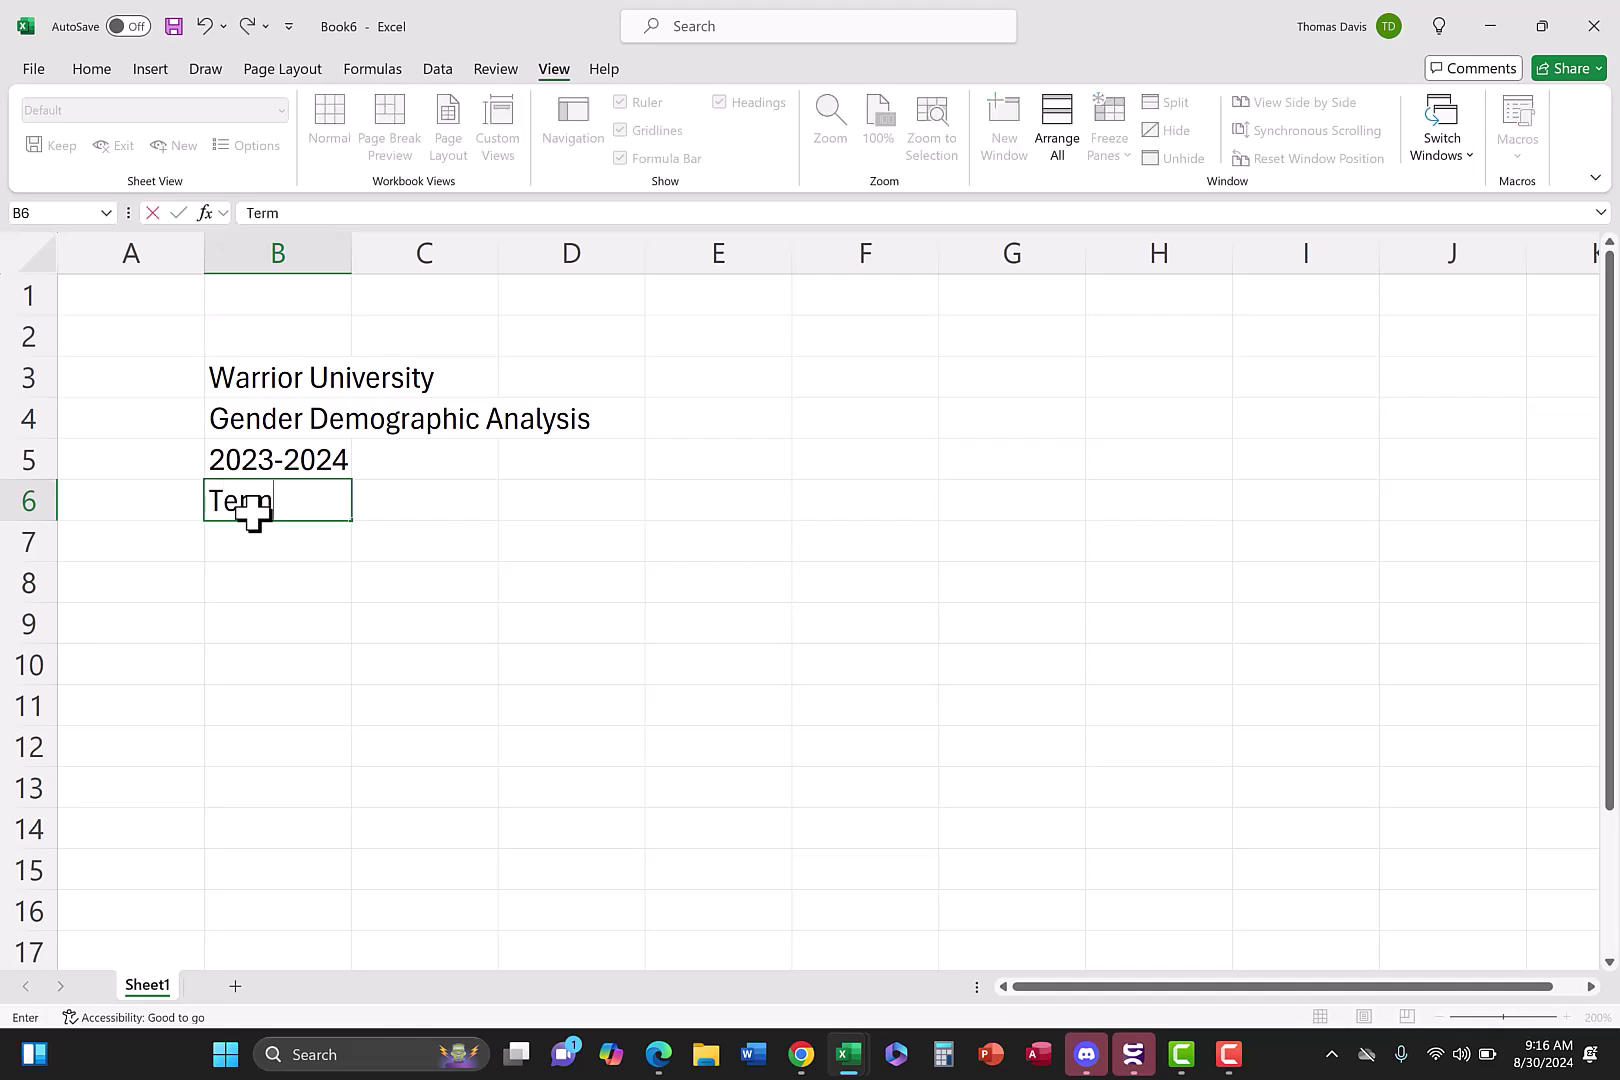
{"action": "key", "text": "Tab"}
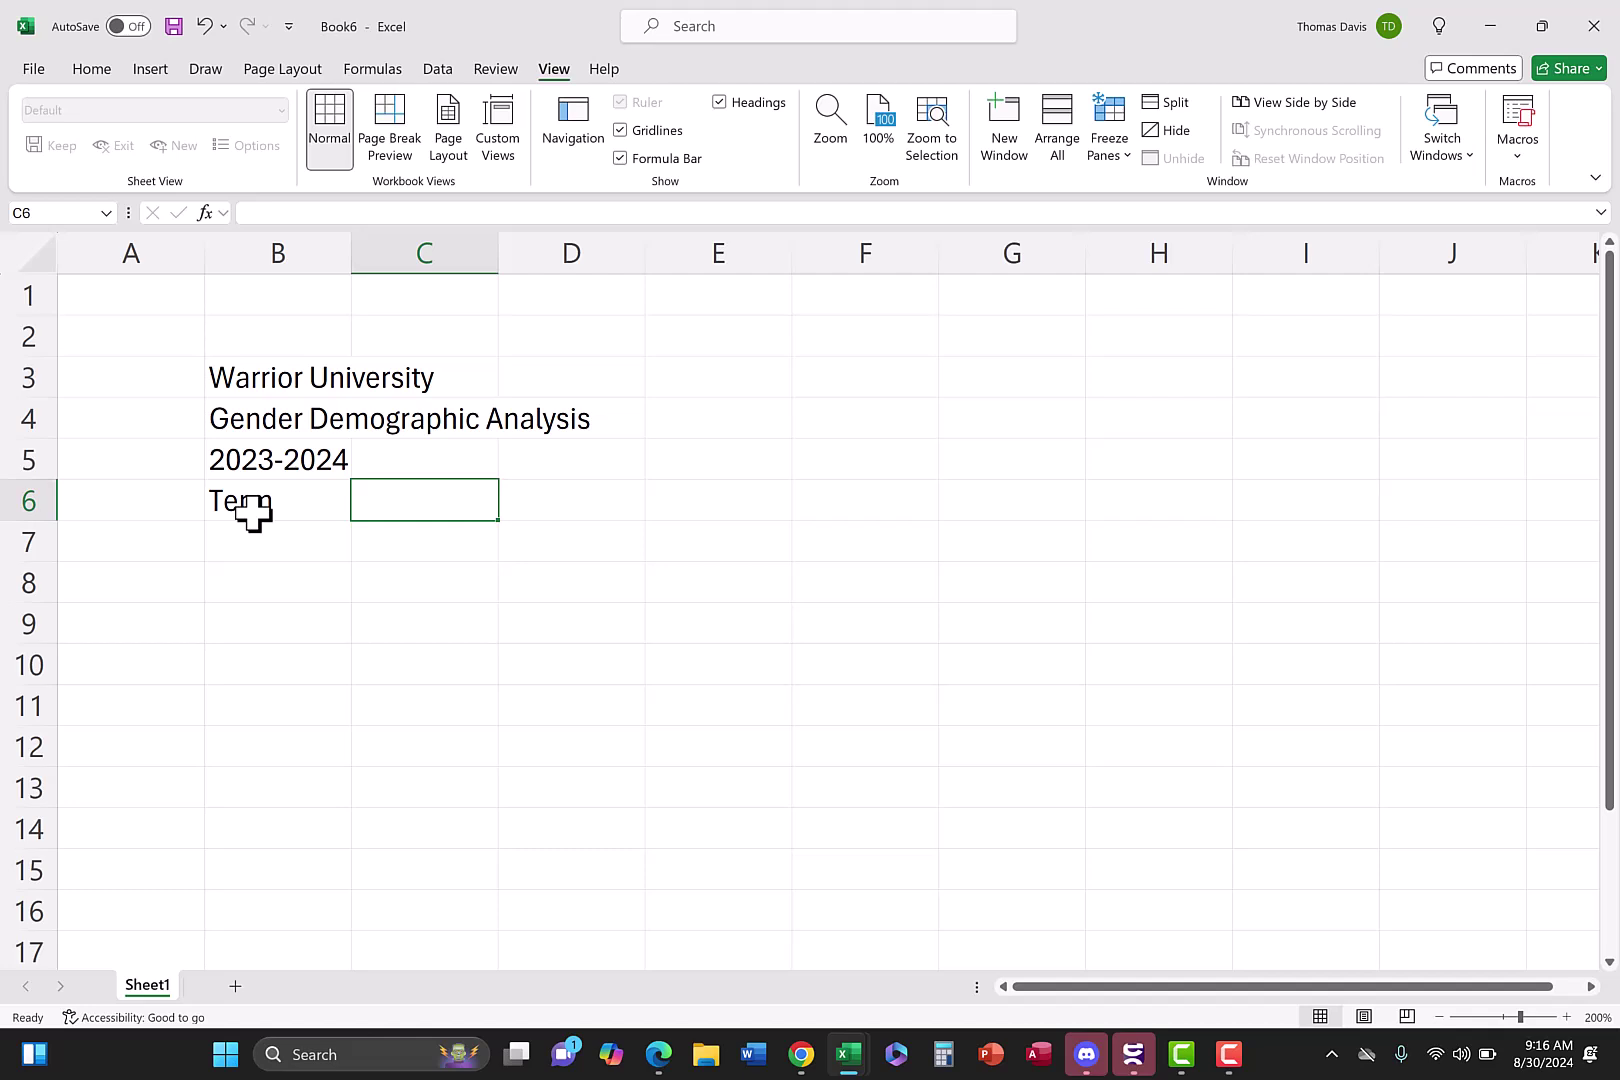
{"action": "type", "text": "Male"}
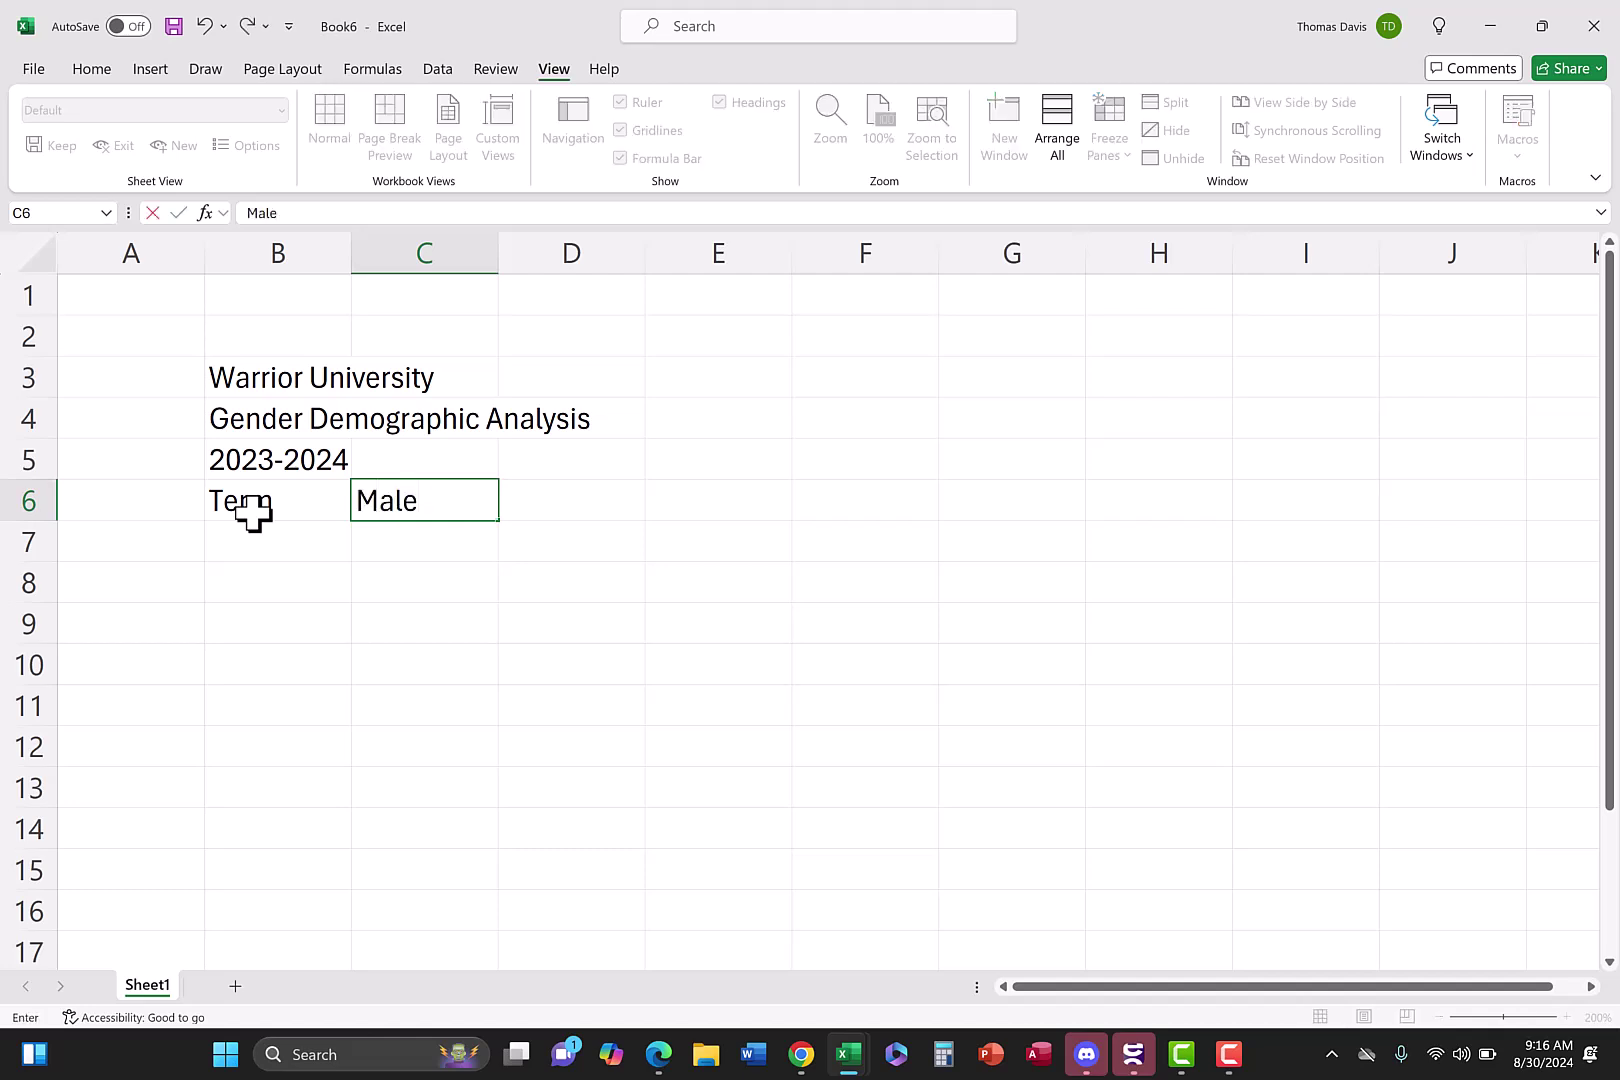
{"action": "key", "text": "Tab"}
{"action": "type", "text": "Female"}
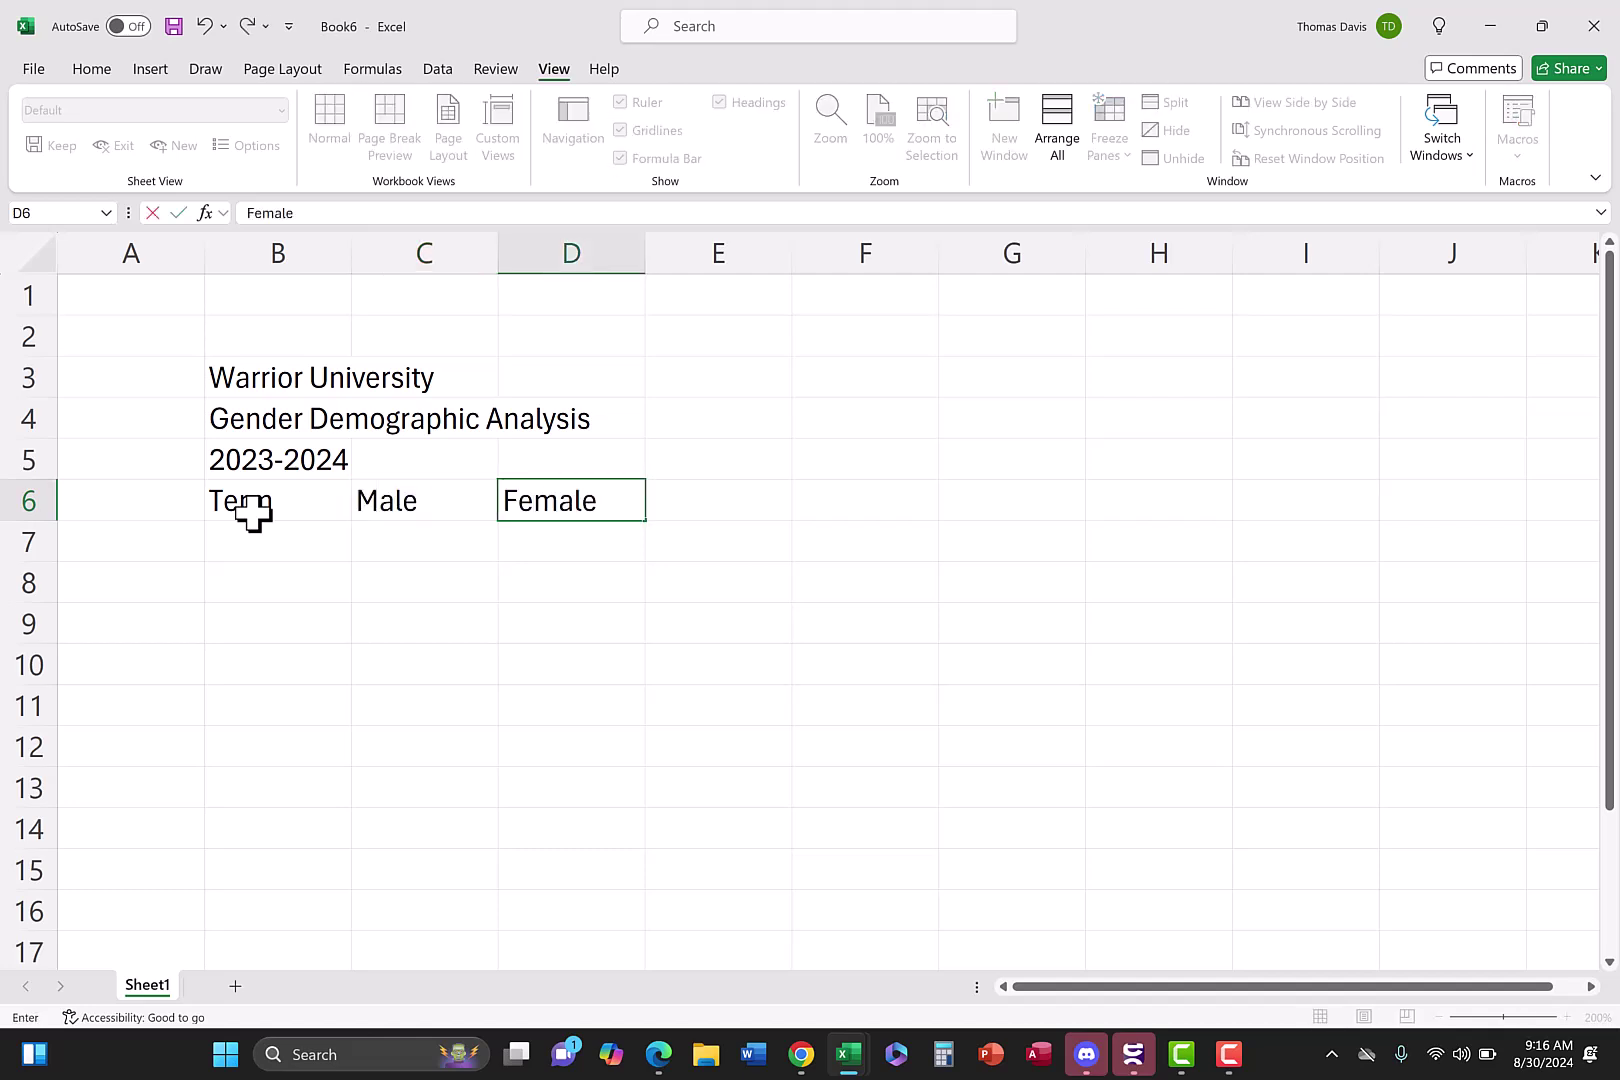
{"action": "key", "text": "Tab"}
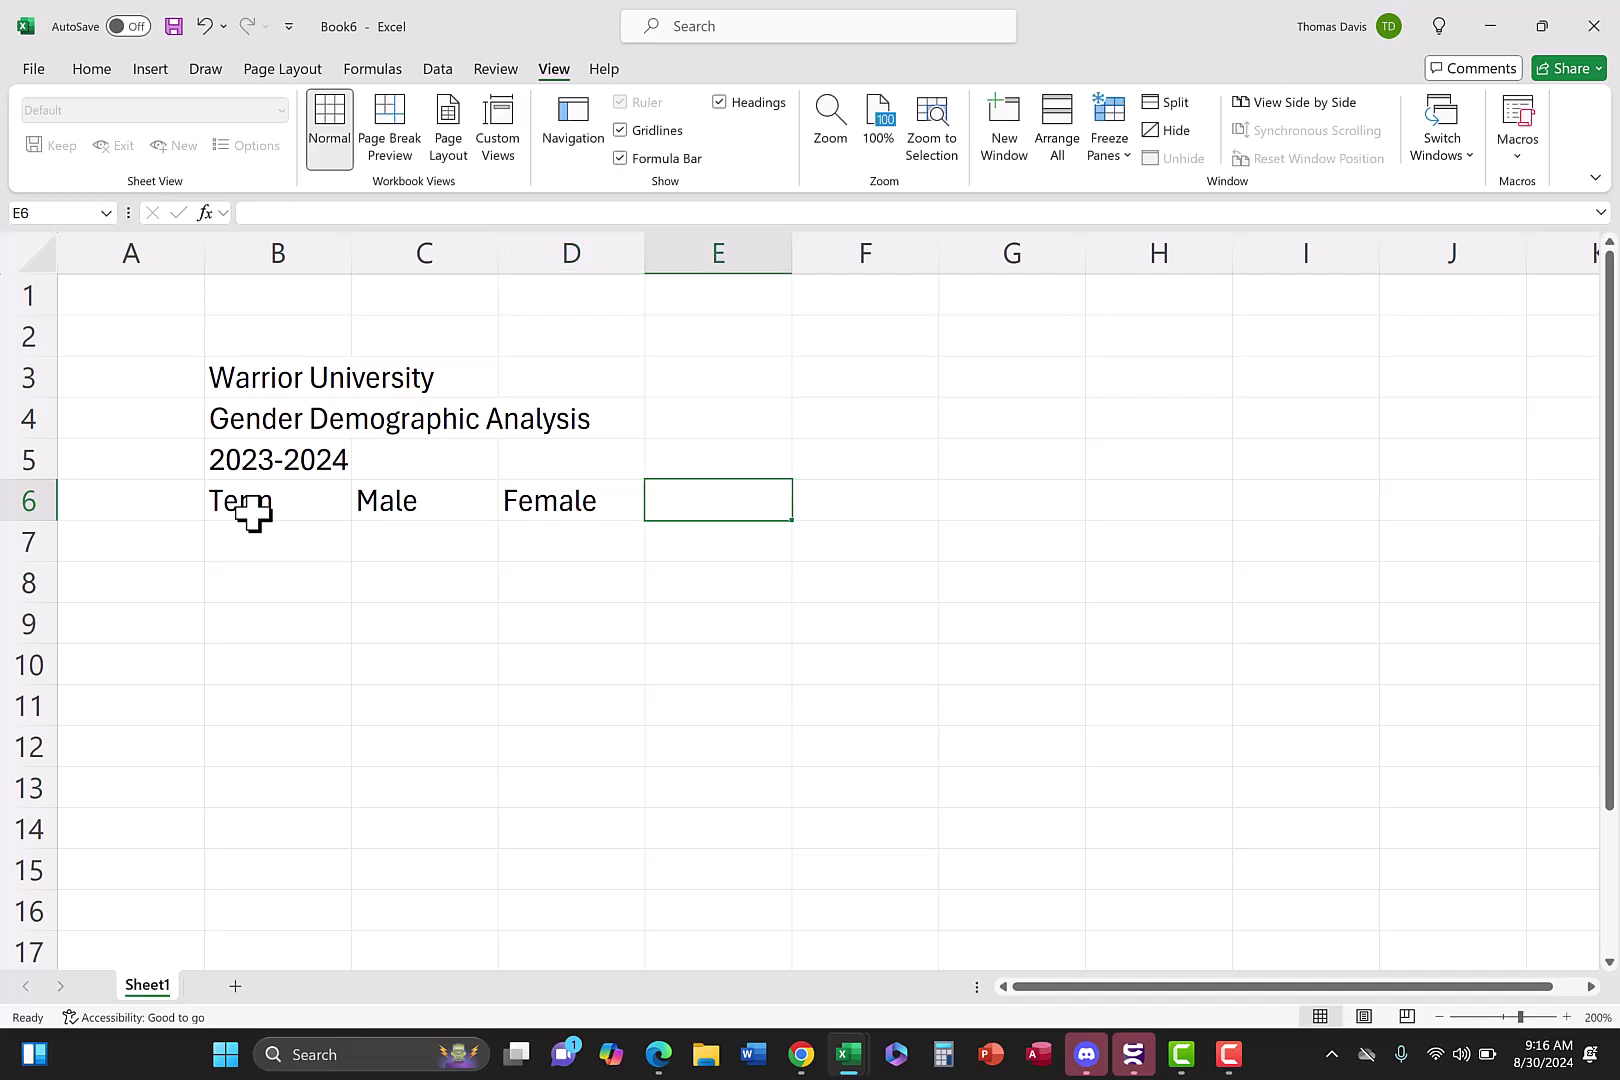
{"action": "type", "text": "Total"}
{"action": "key", "text": "Tab"}
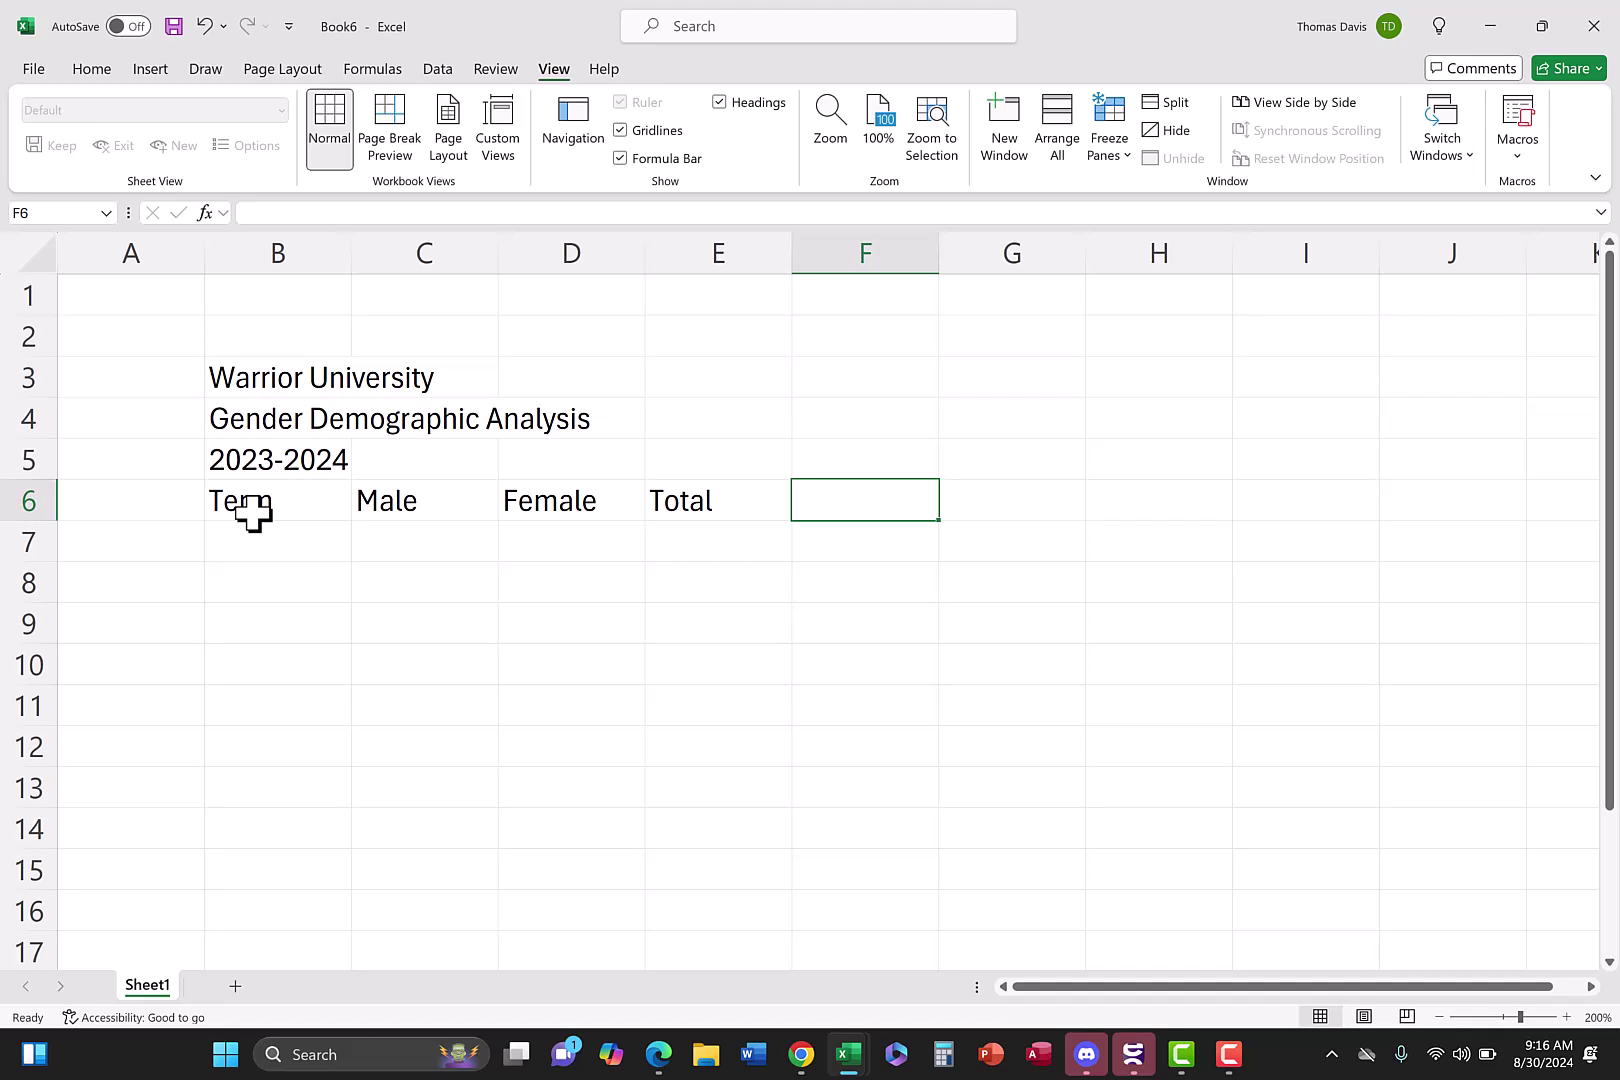
Add the headings "% of Total Male" in F6 and "% of Total Female" in G6
{"action": "type", "text": "% of Total"}
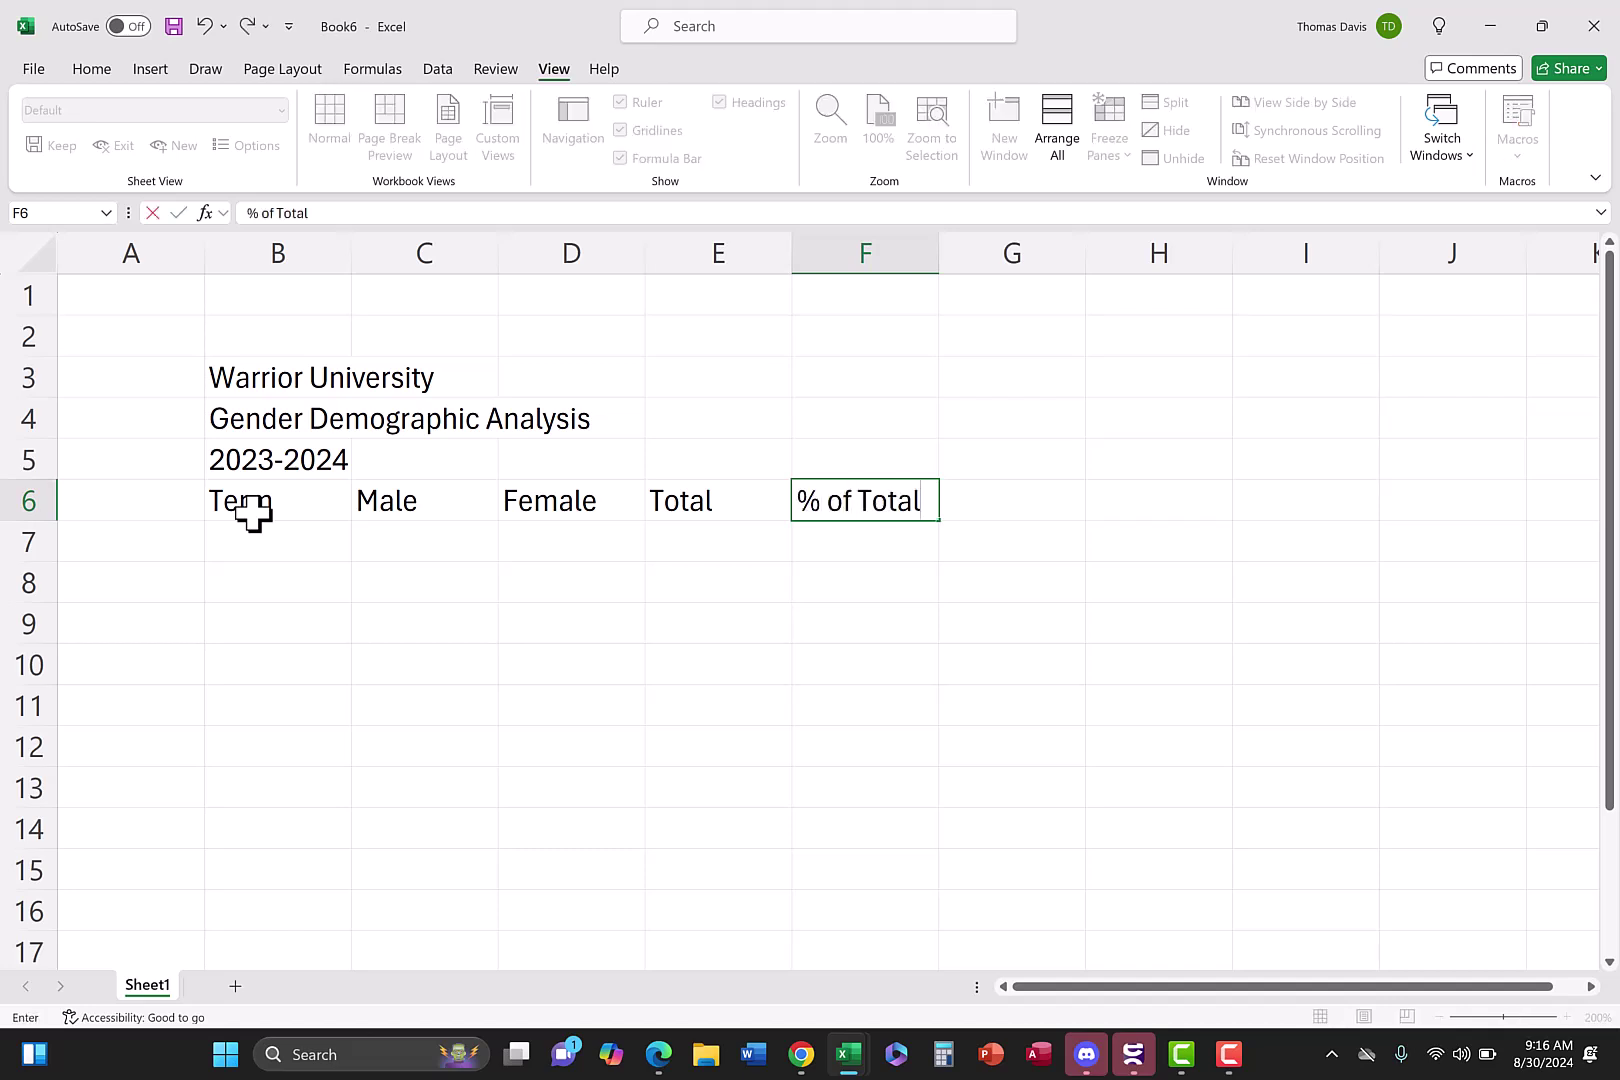
{"action": "type", "text": " Male"}
{"action": "left_click", "coordinate": [1028, 510]}
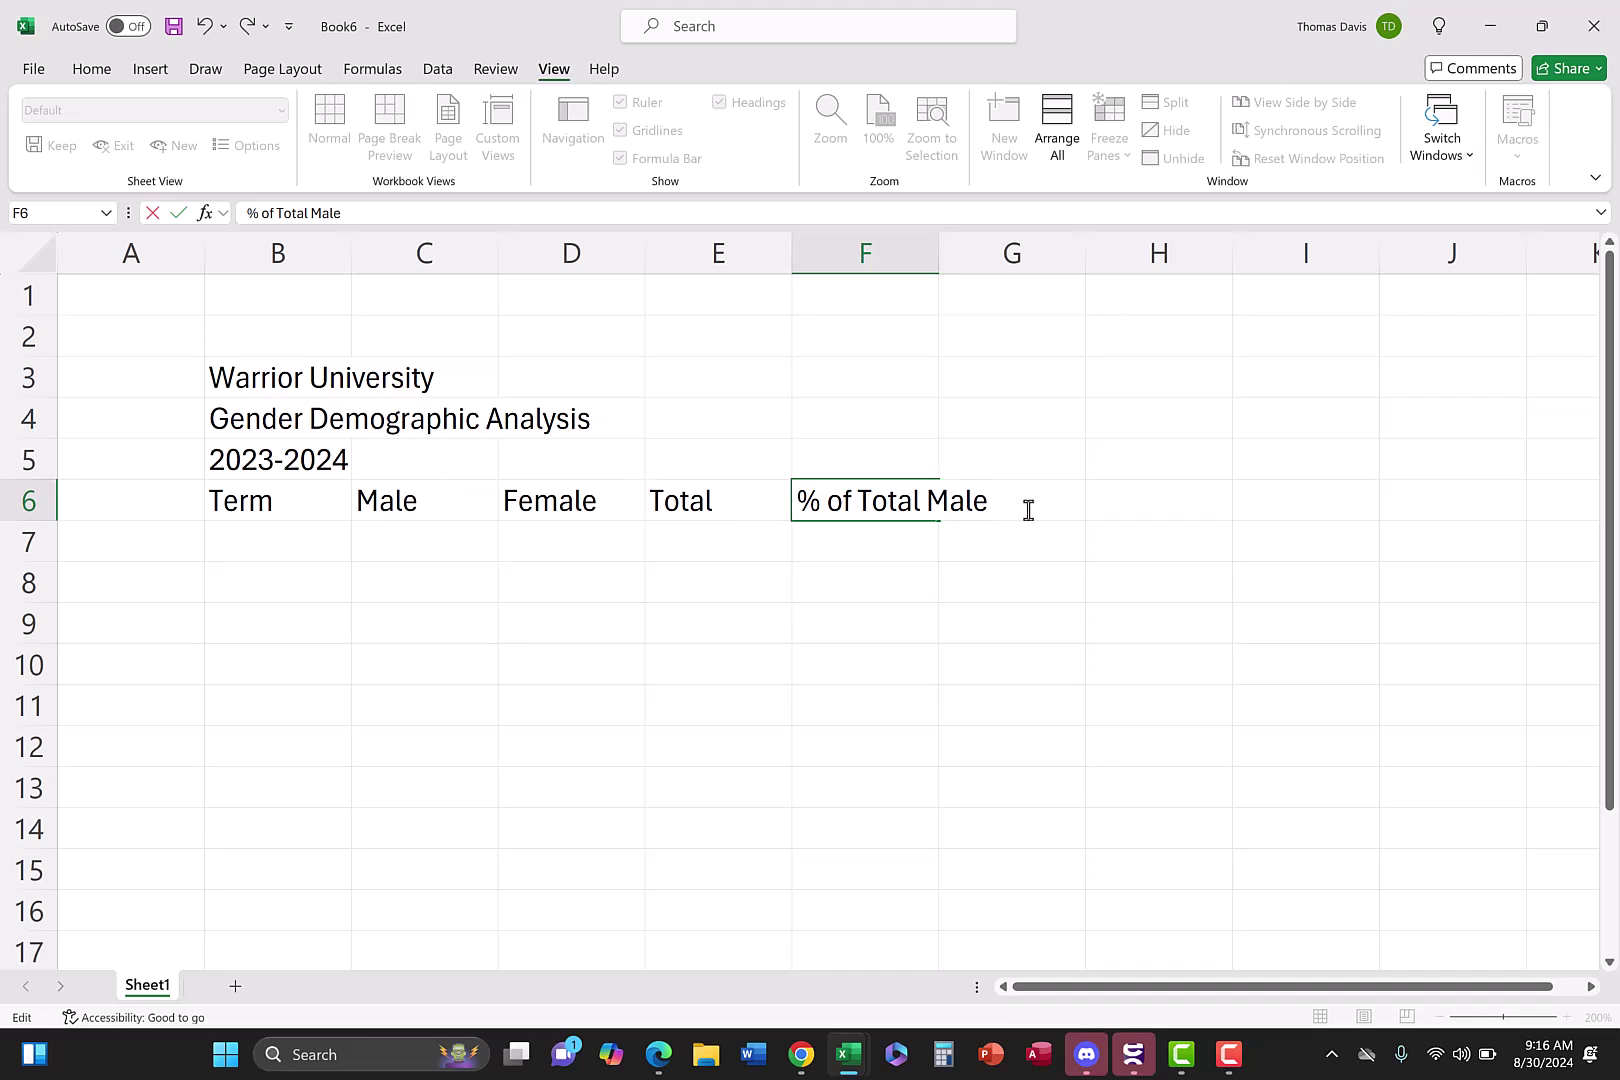
{"action": "left_click", "coordinate": [1023, 571]}
{"action": "left_click", "coordinate": [1012, 506]}
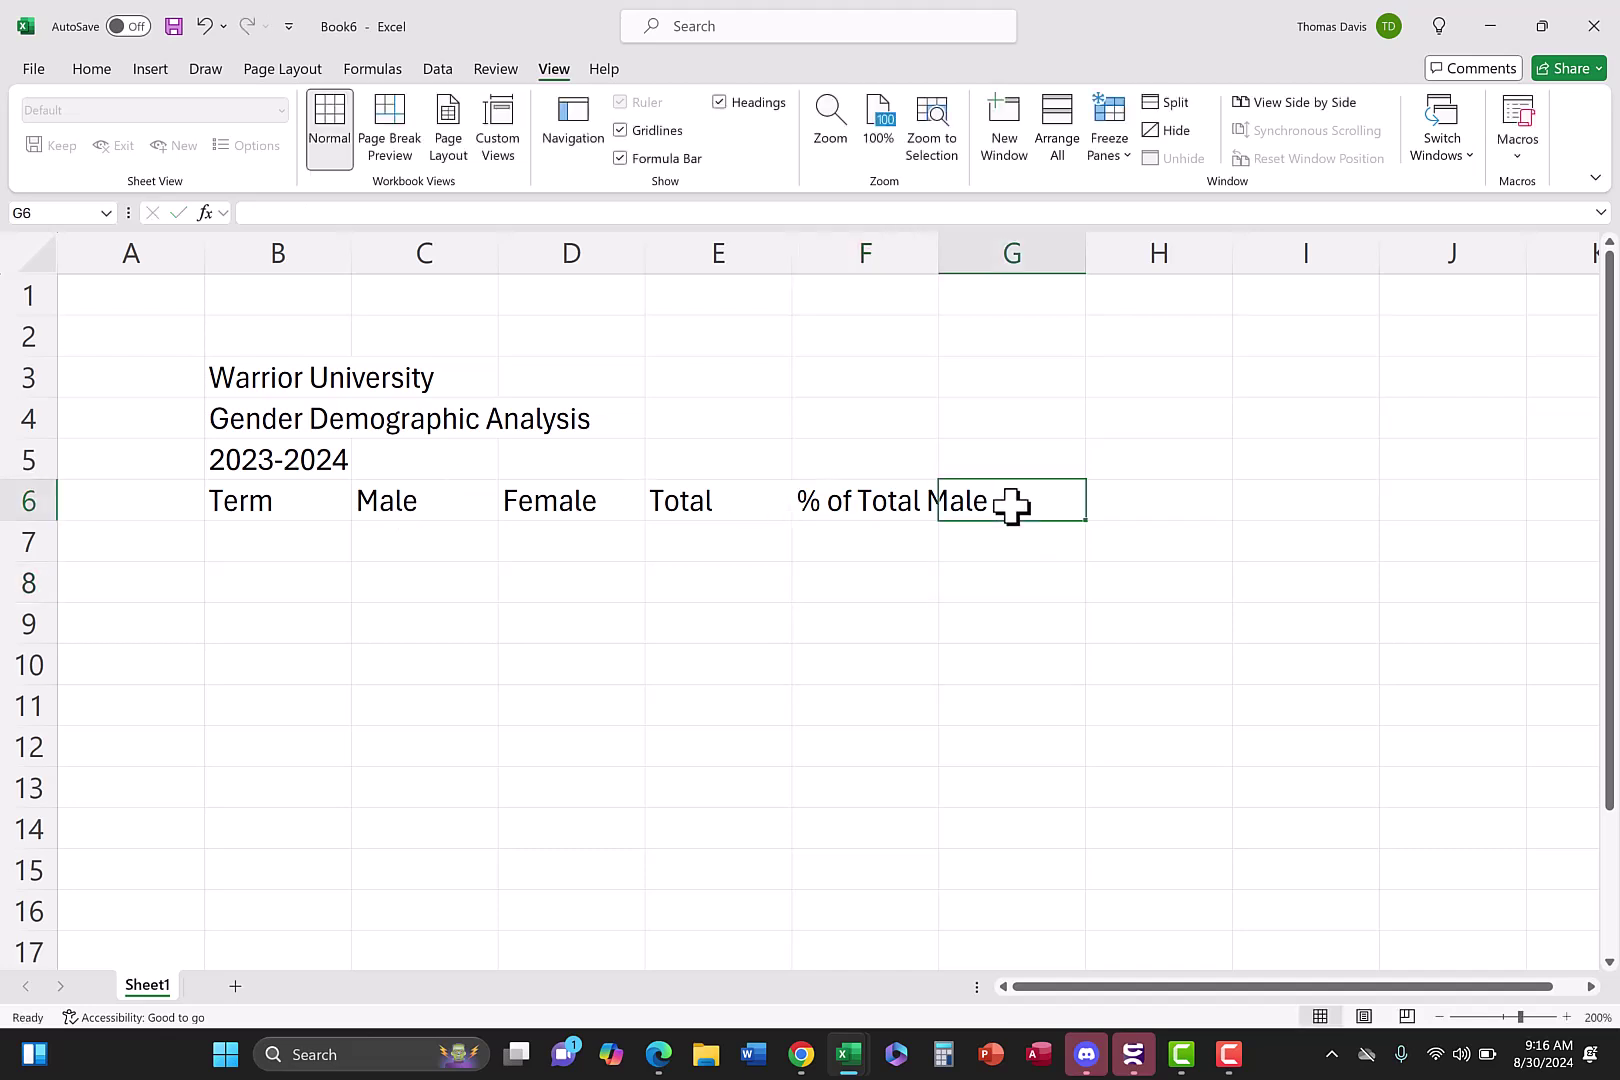
{"action": "type", "text": "%"}
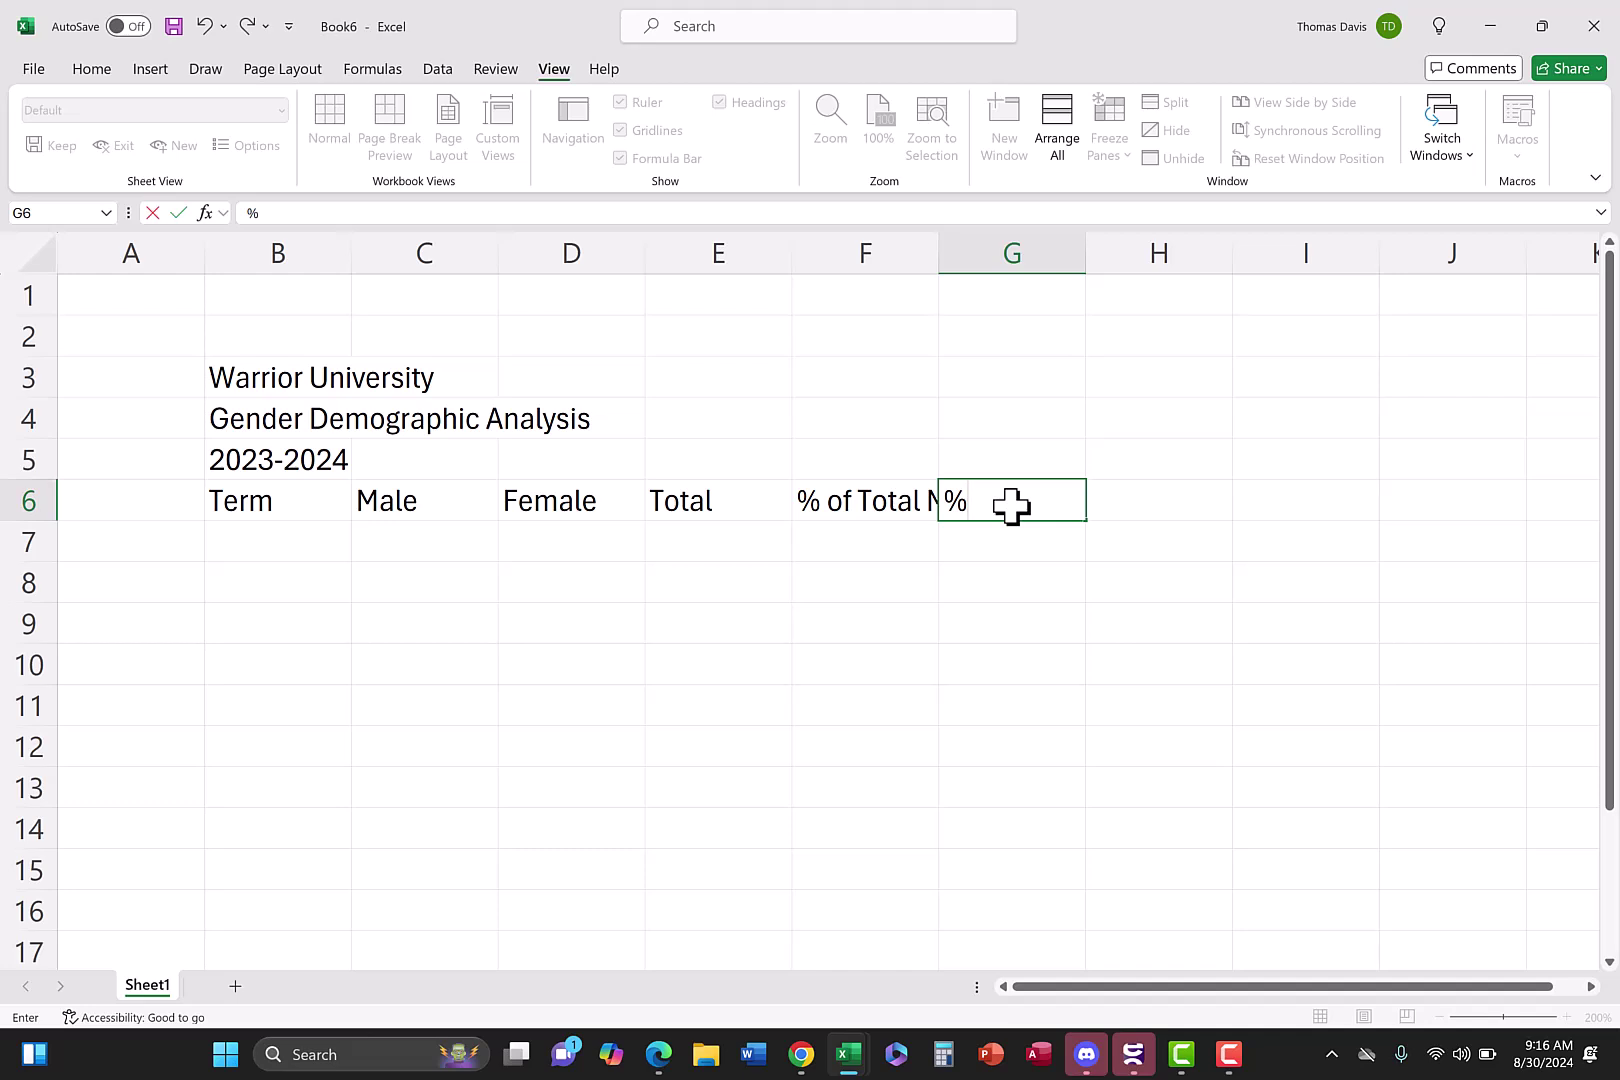
{"action": "type", "text": " of Total Female"}
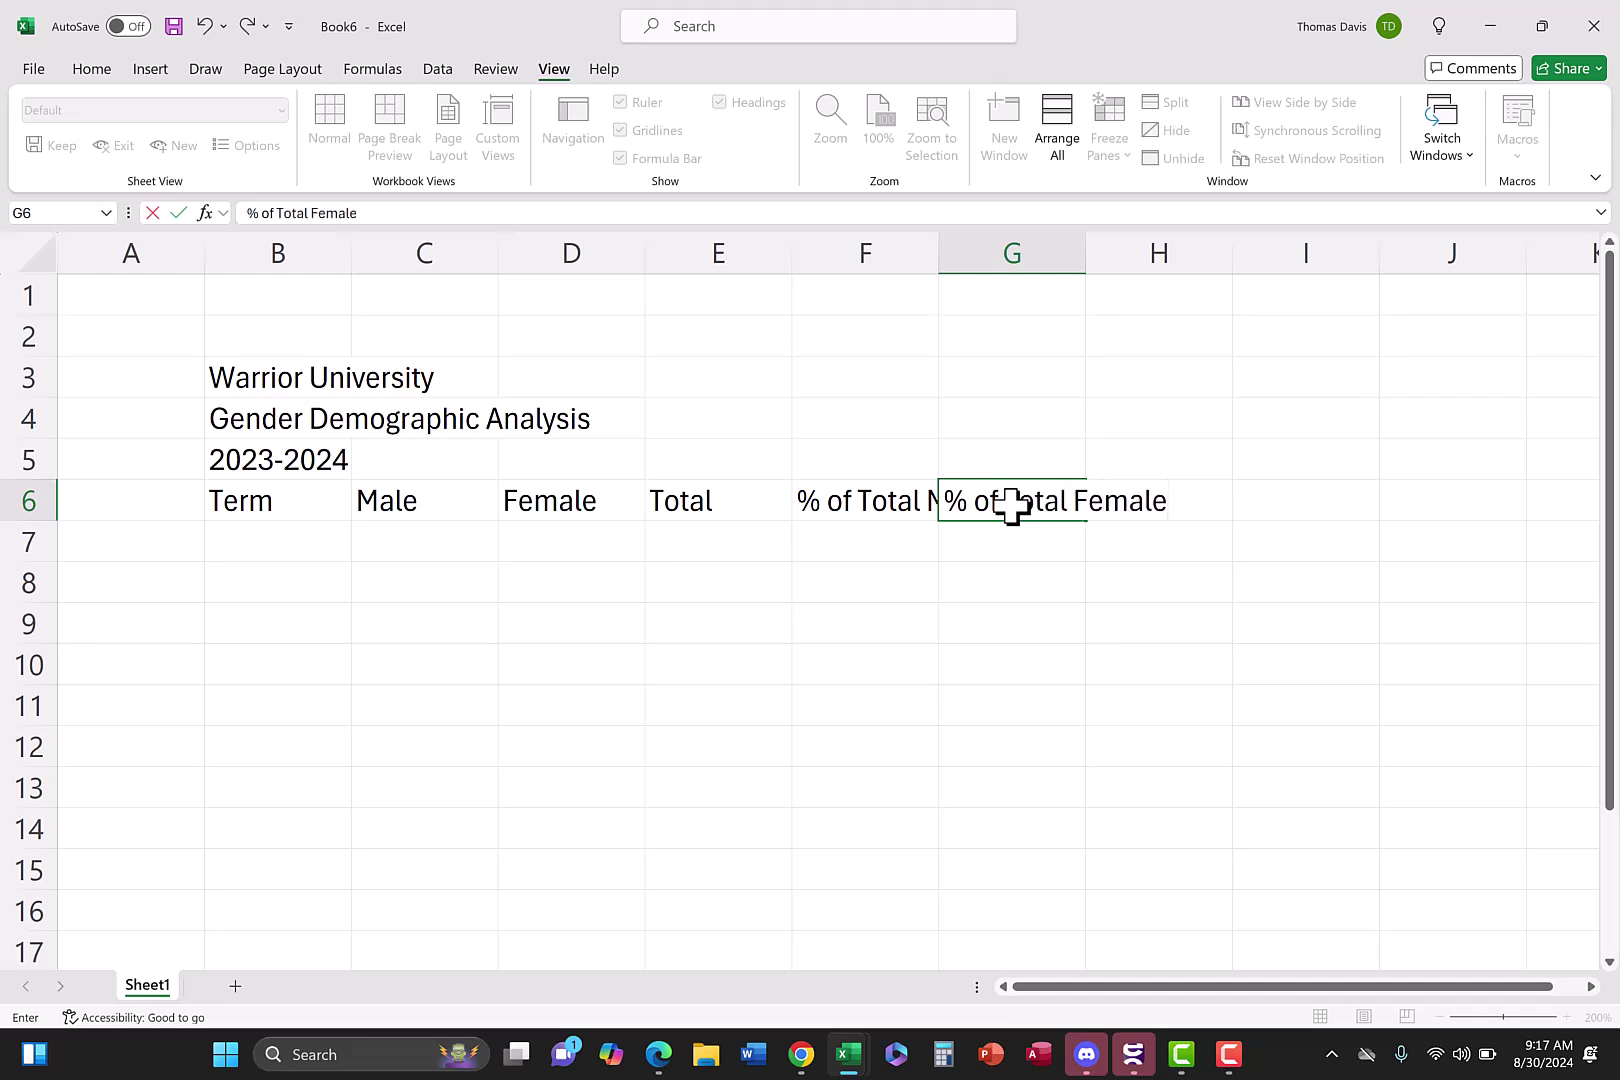
{"action": "left_click", "coordinate": [973, 546]}
Wrap the text of the two percentage headings in cells F6 and G6
{"action": "left_click", "coordinate": [838, 498]}
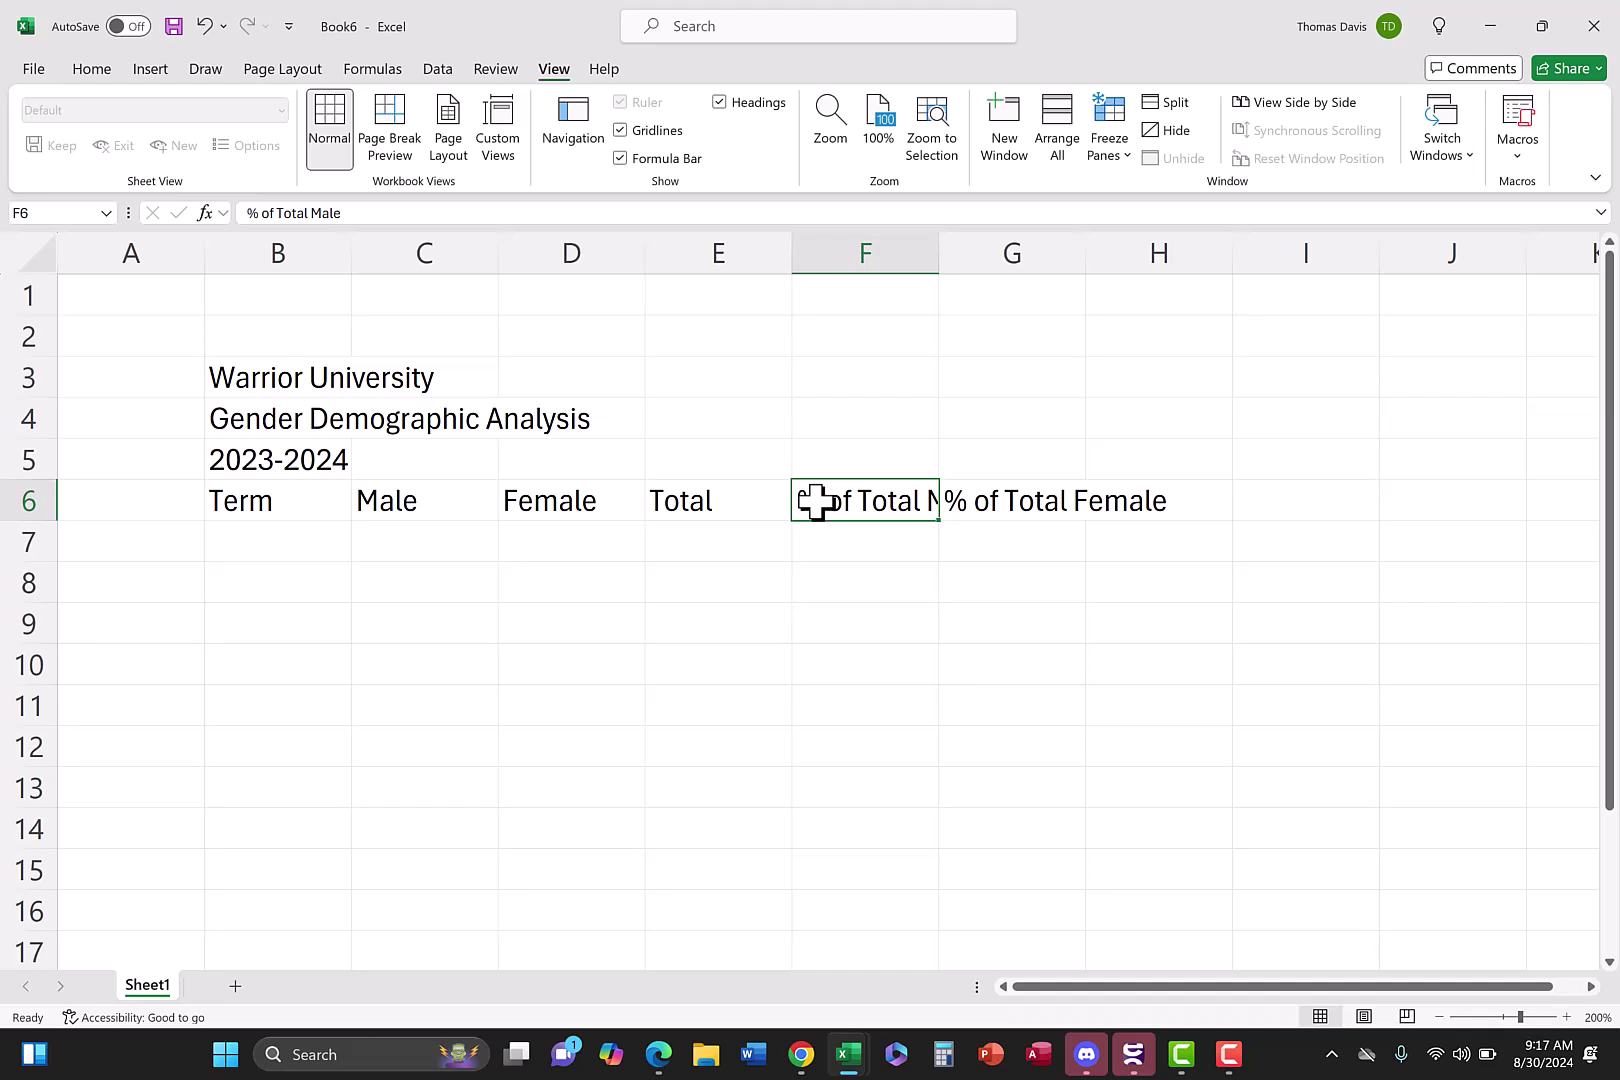
{"action": "left_click", "coordinate": [92, 70]}
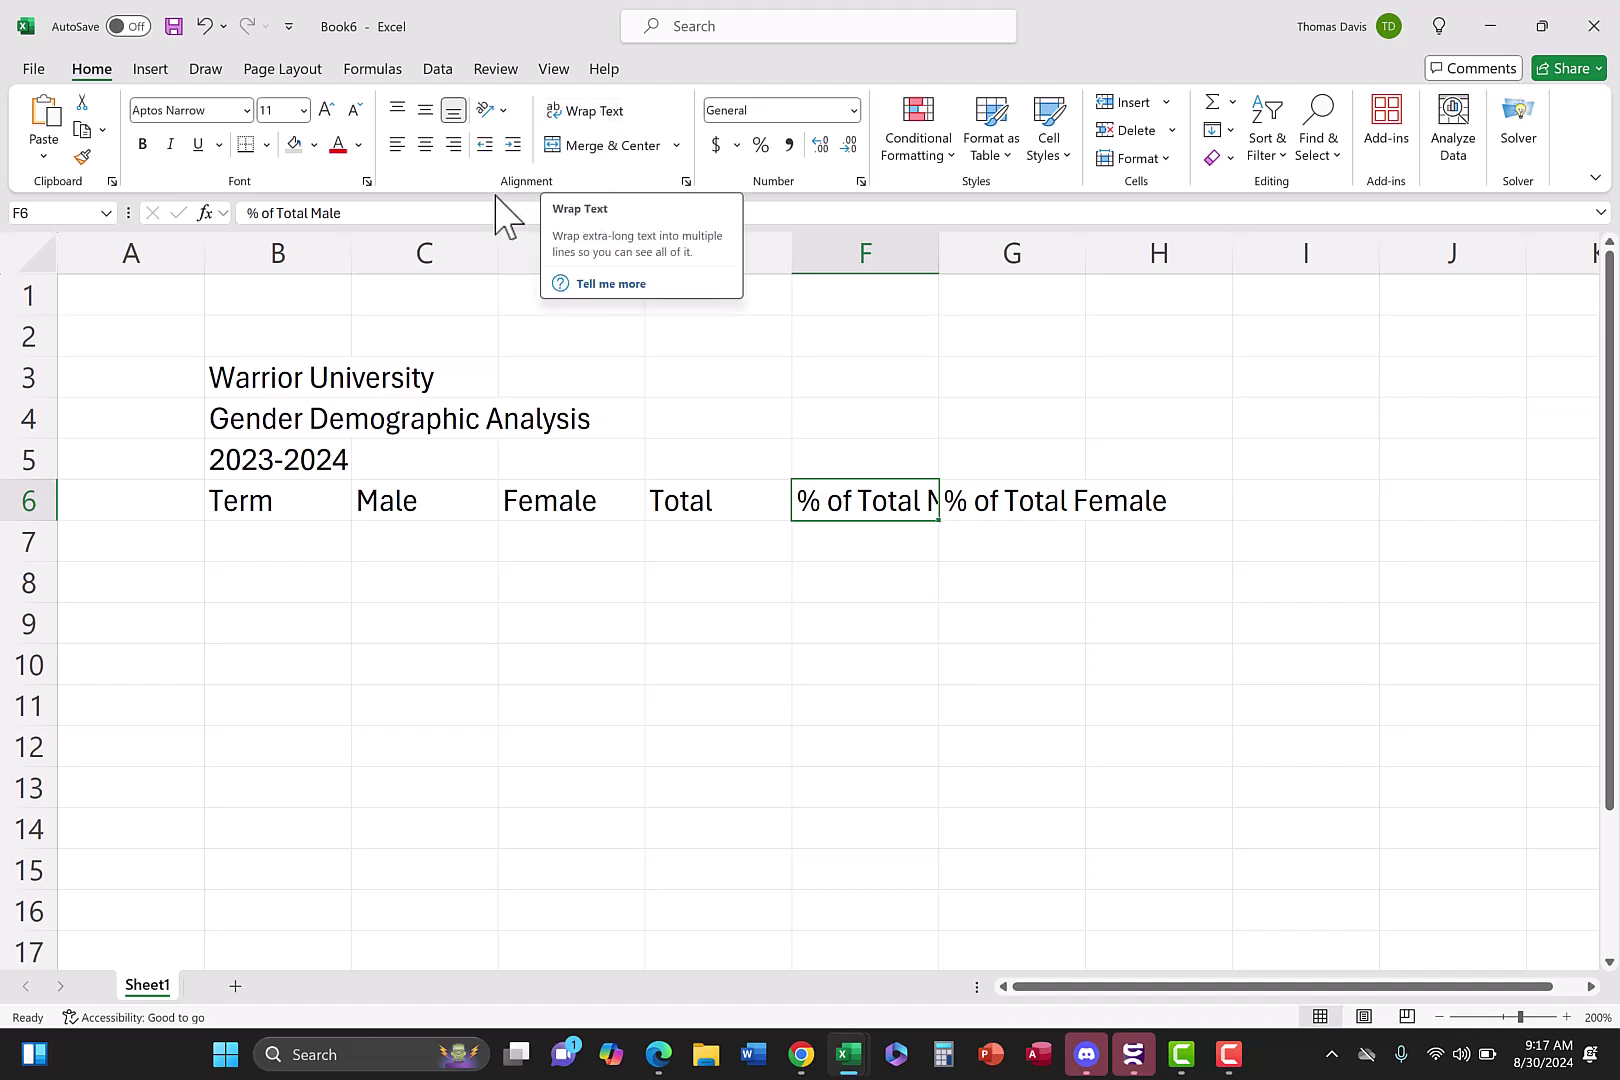
{"action": "left_click", "coordinate": [590, 120]}
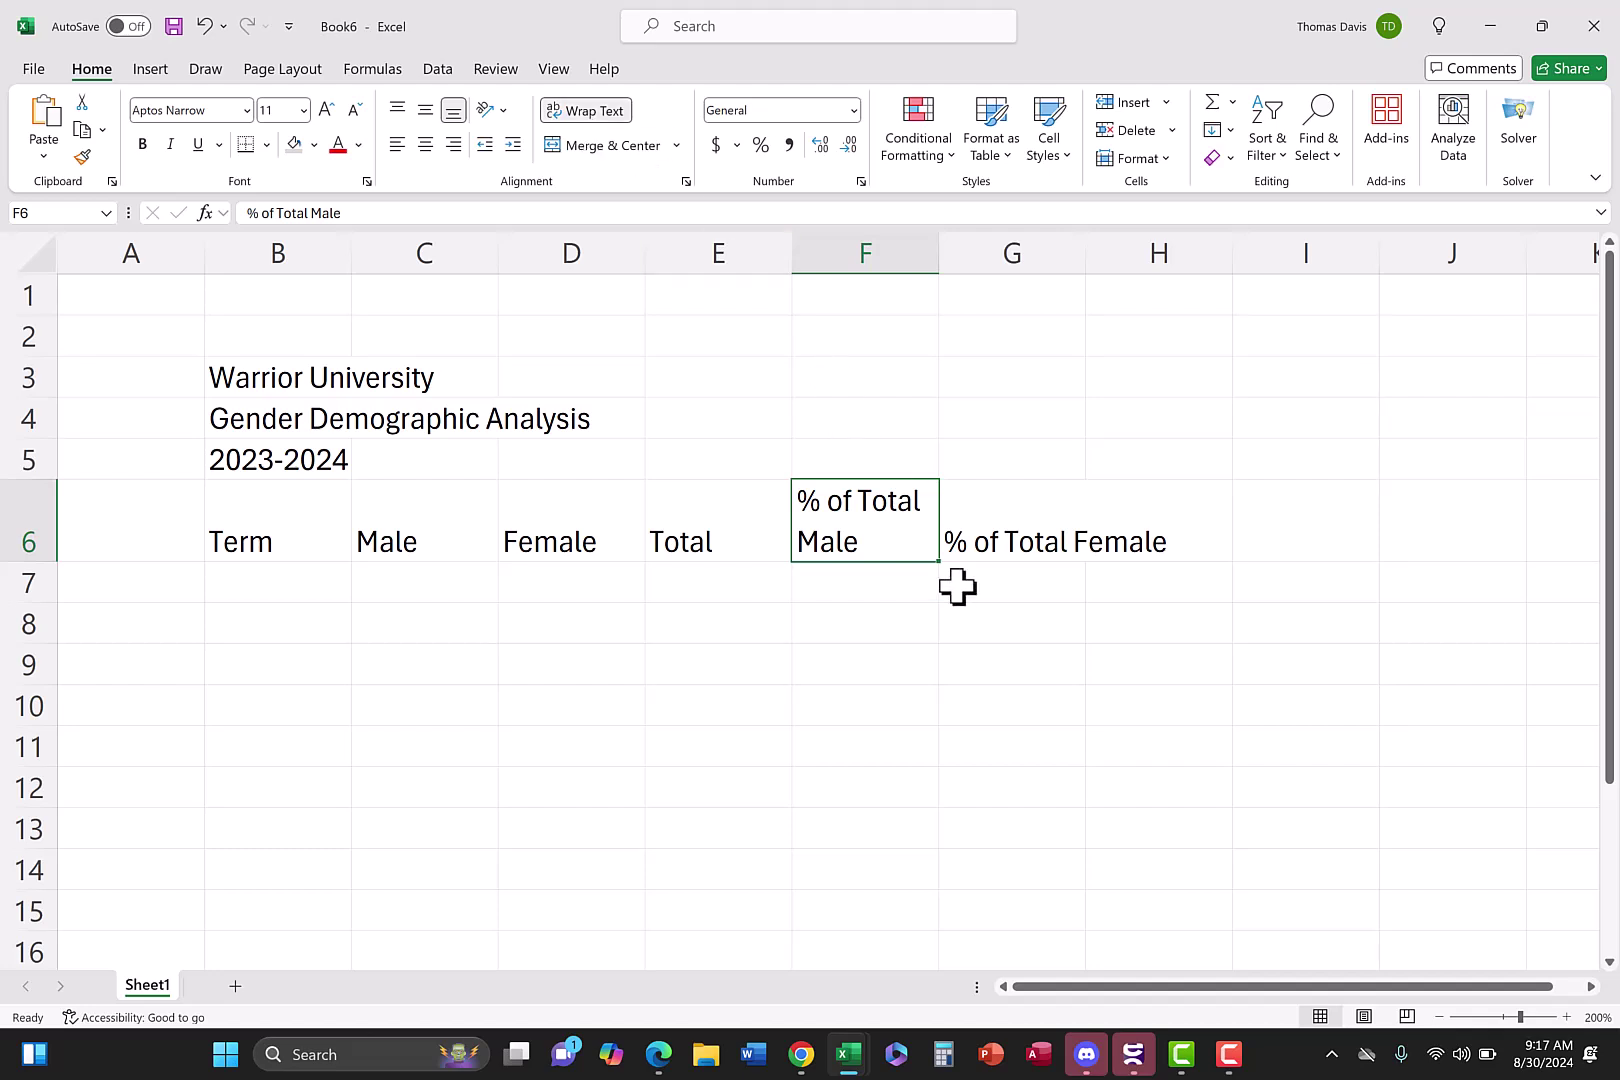
{"action": "left_click", "coordinate": [995, 545]}
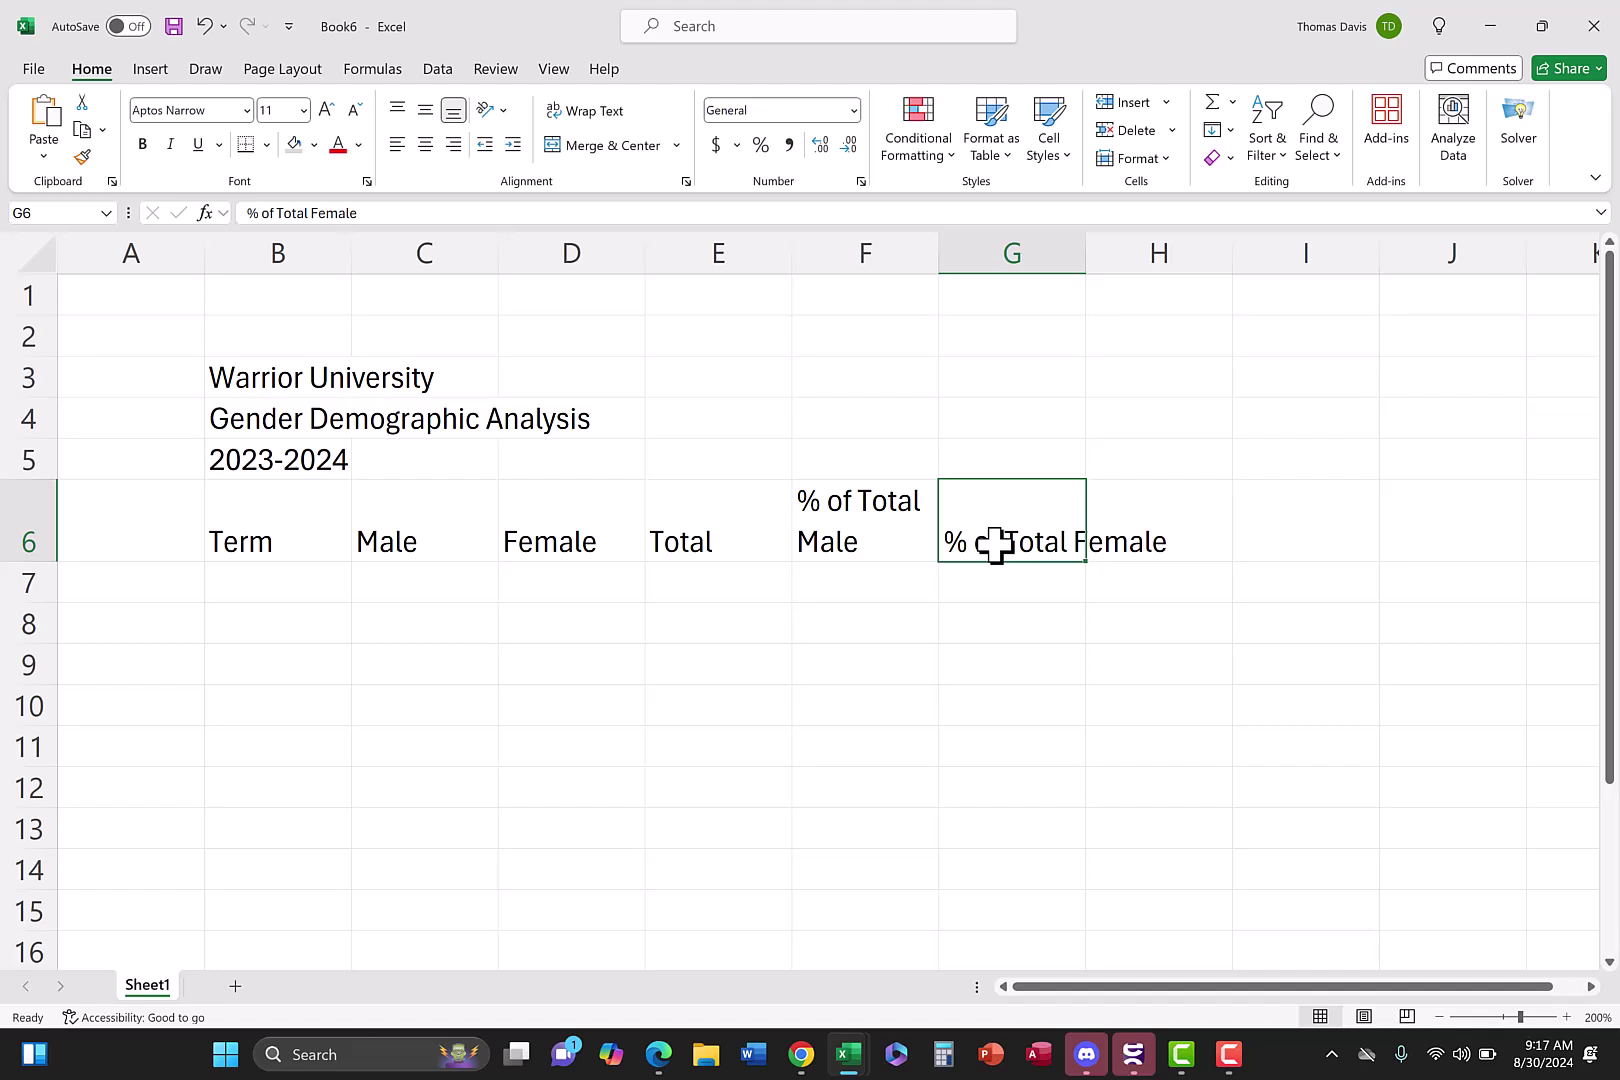
{"action": "left_click", "coordinate": [592, 112]}
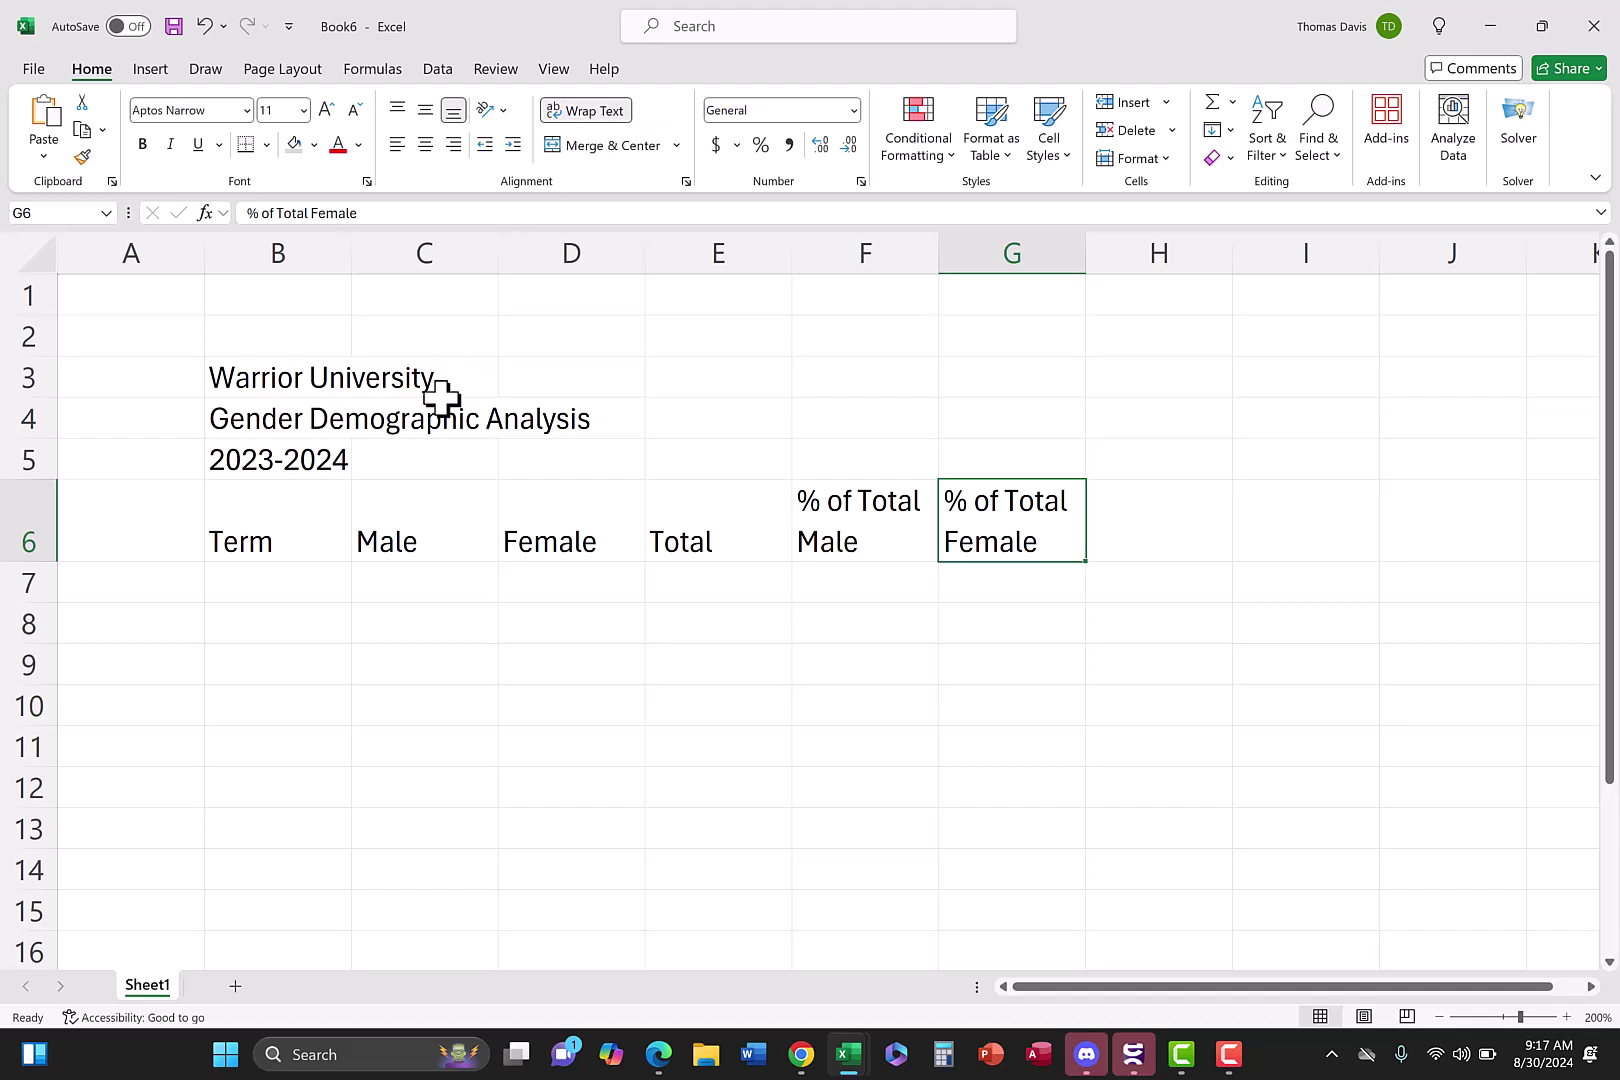
Fill in the first data row with Fall in B7, 535 in C7 and 277 in D7
{"action": "left_click", "coordinate": [264, 582]}
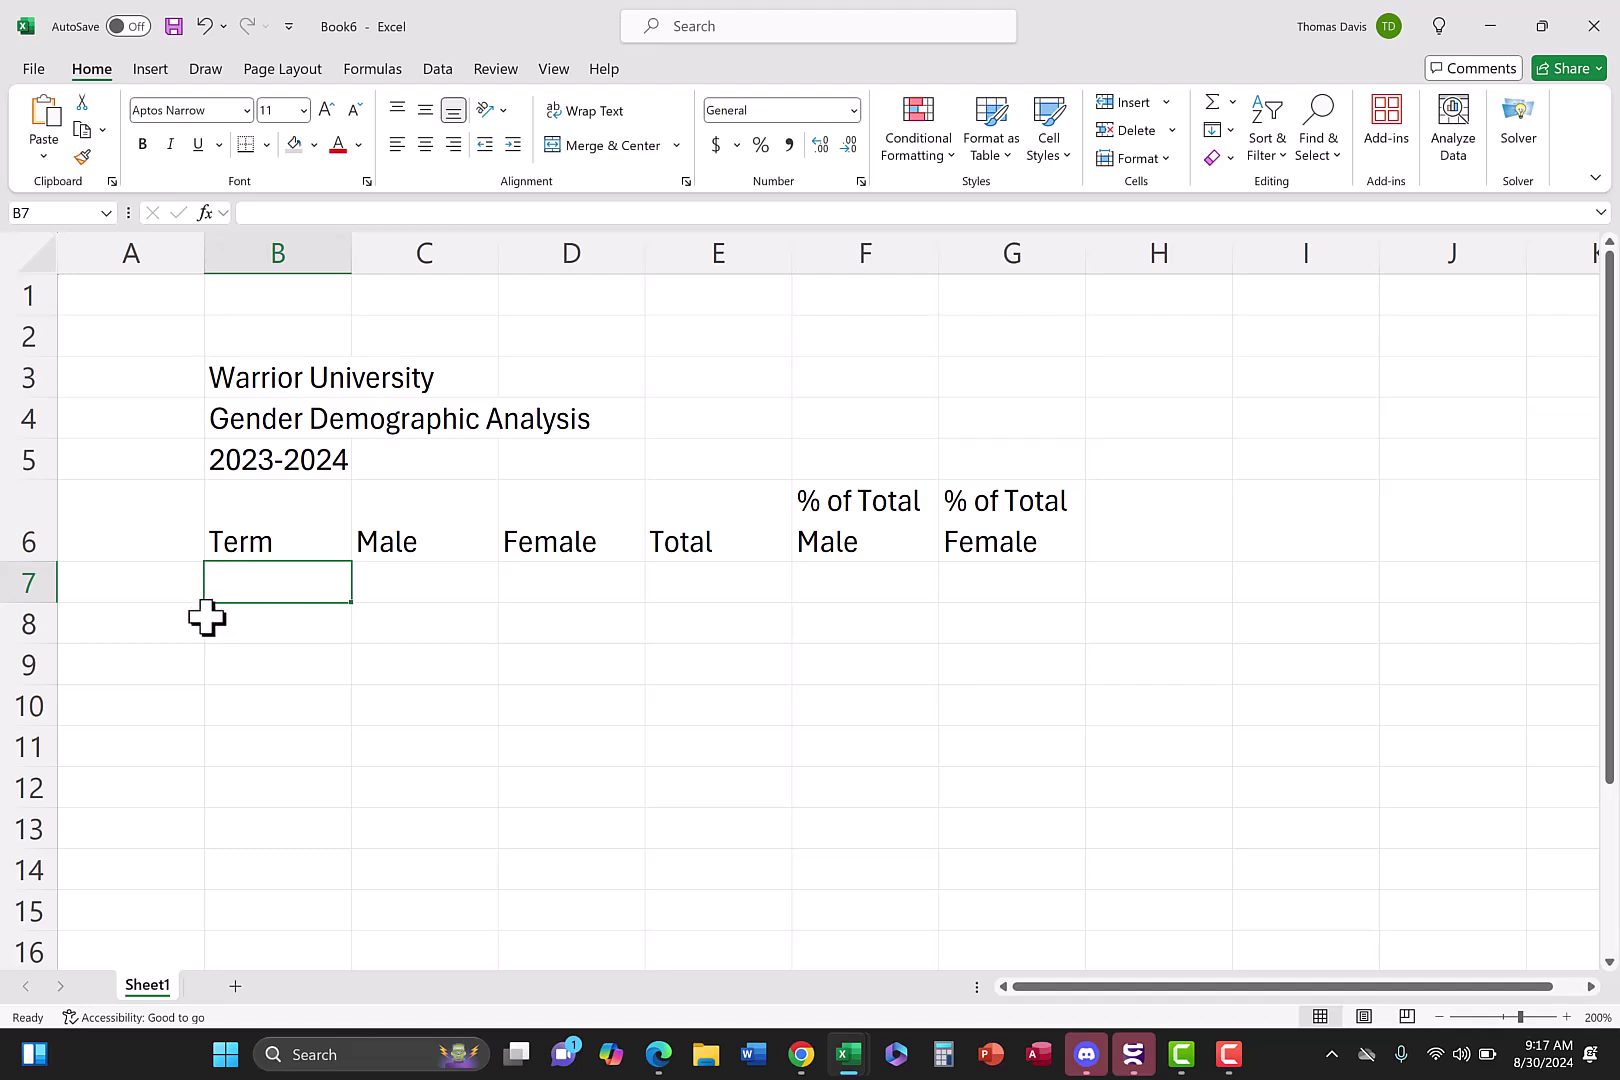
{"action": "double_click", "coordinate": [236, 582]}
{"action": "type", "text": "Fall"}
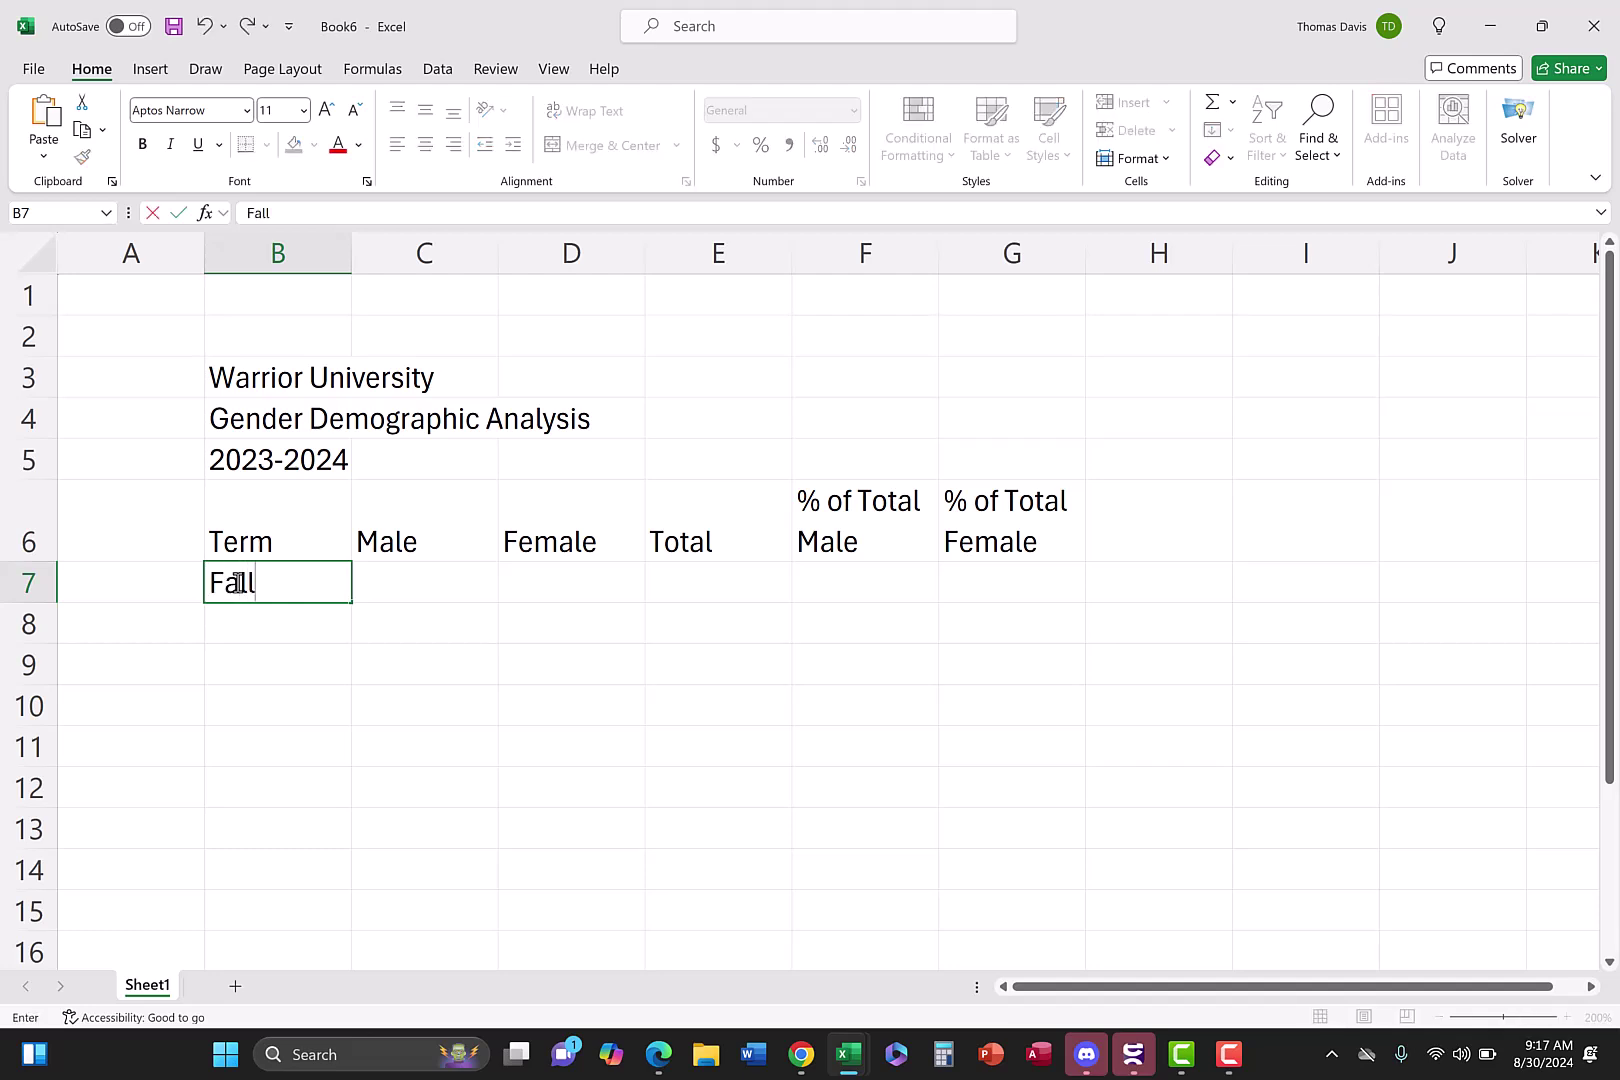
{"action": "key", "text": "Tab"}
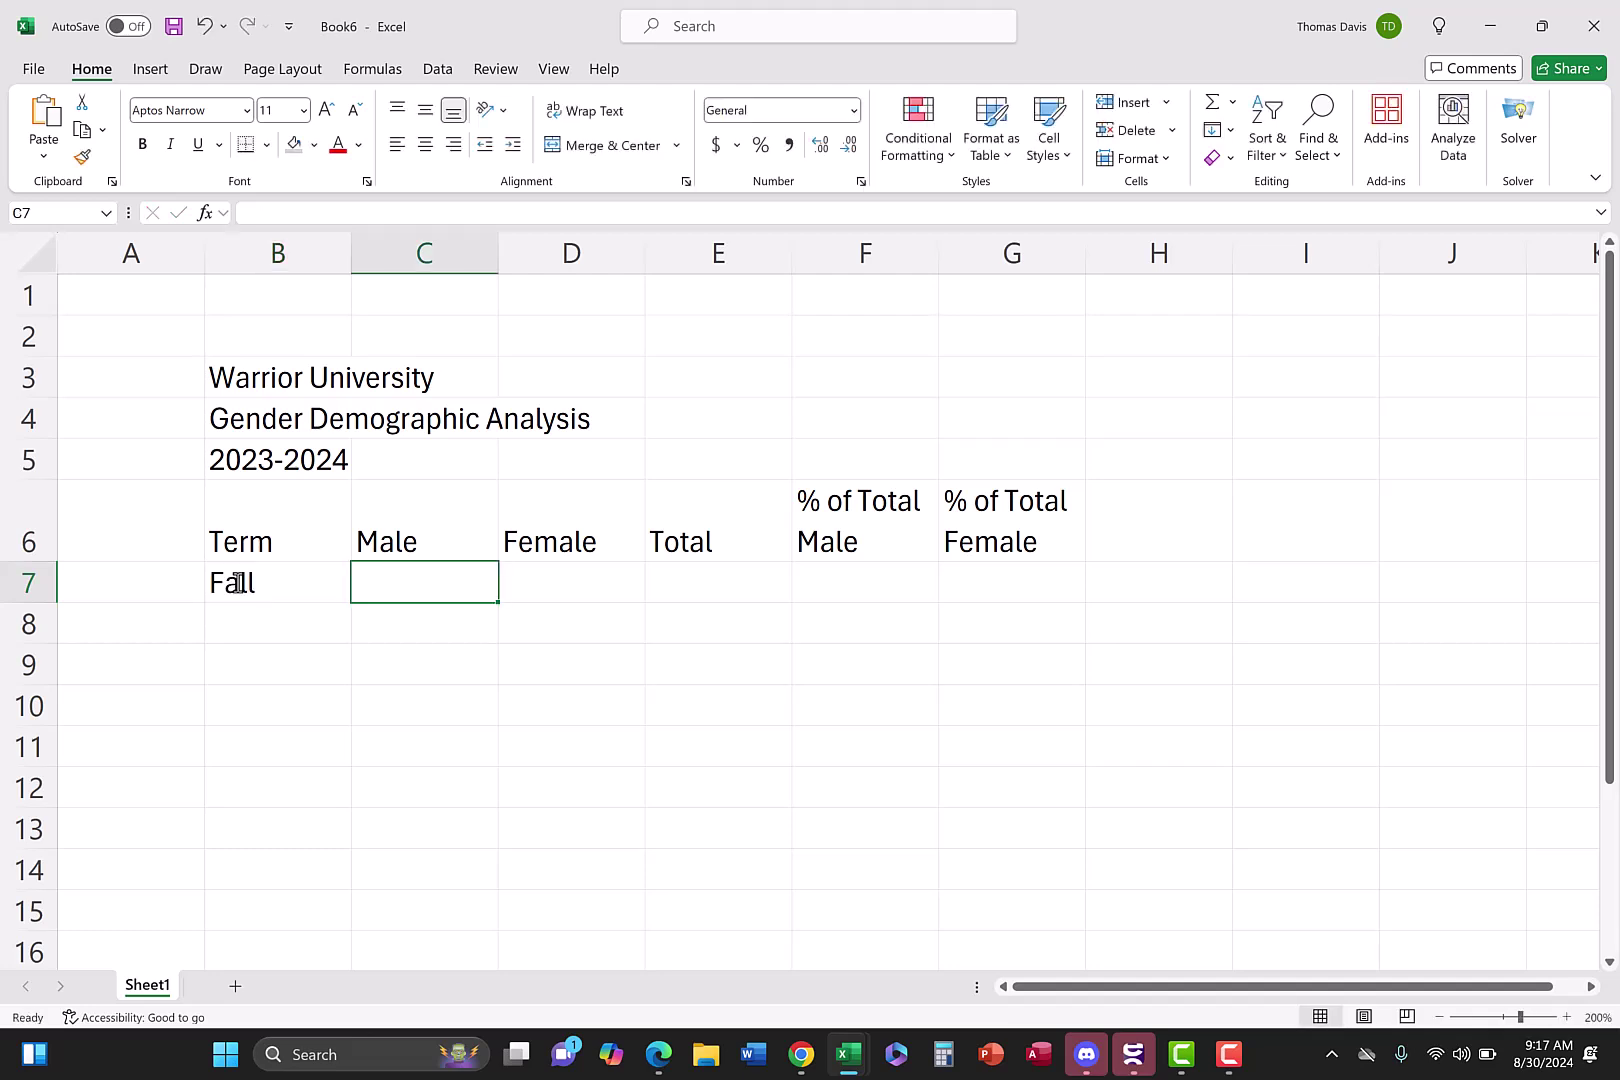
{"action": "type", "text": "535"}
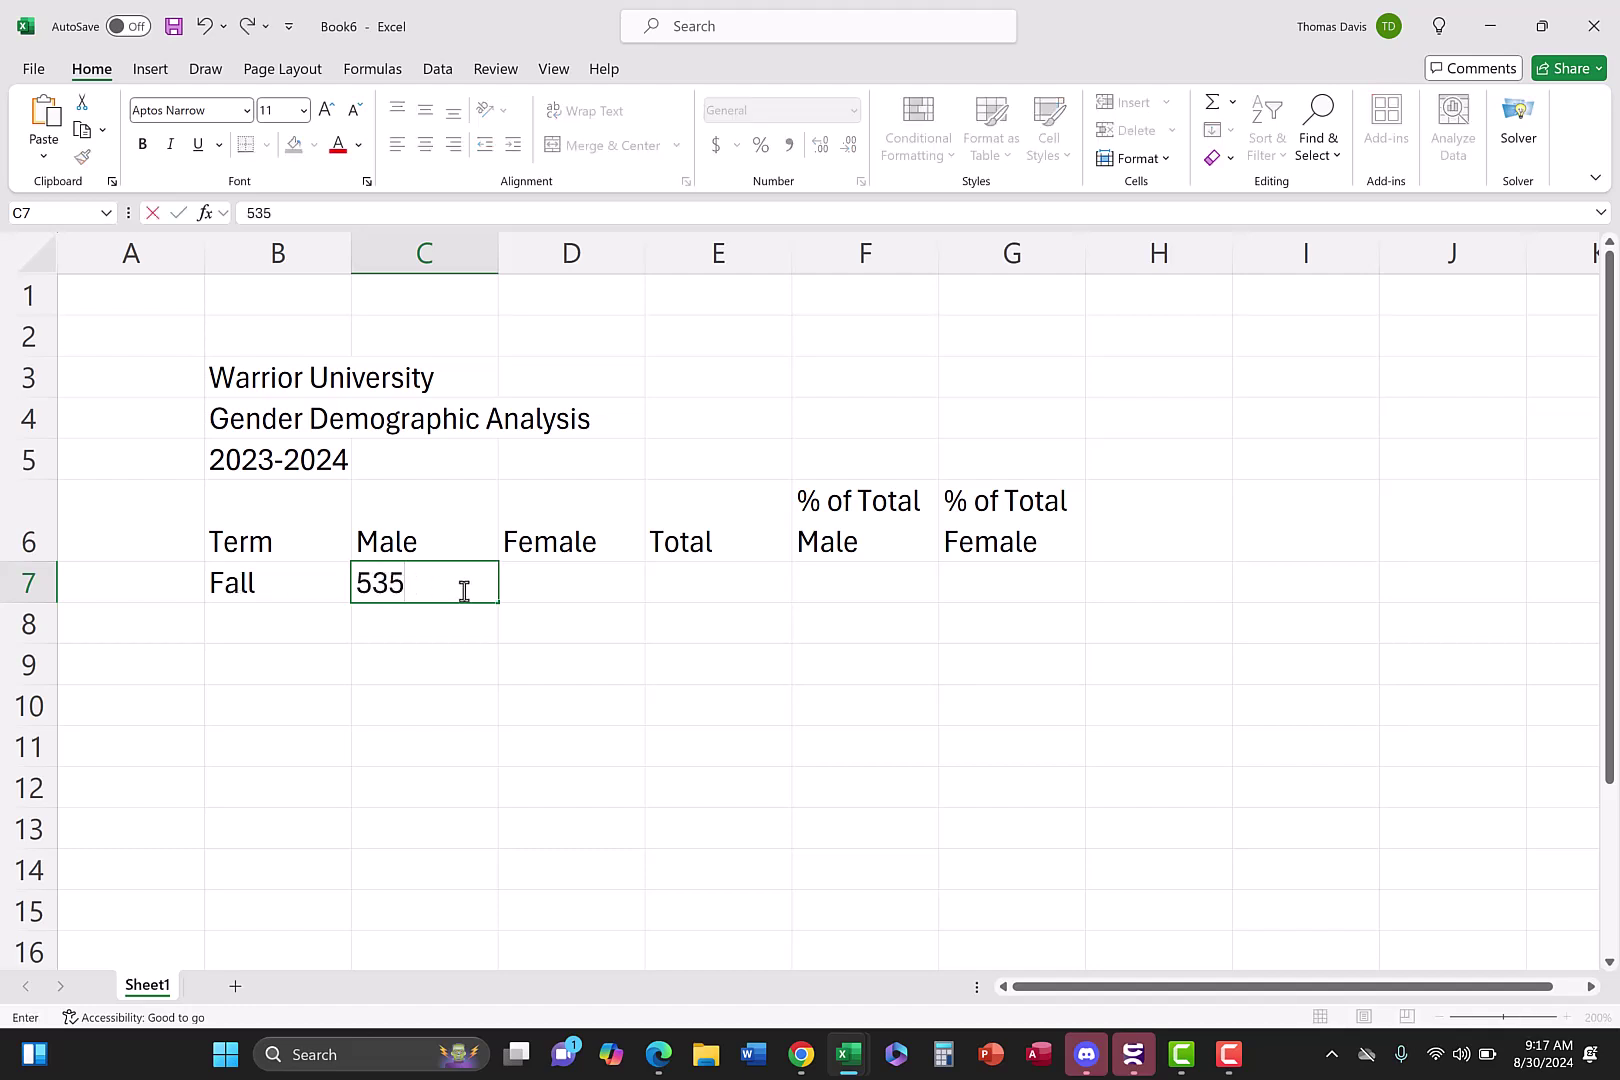
{"action": "left_click", "coordinate": [578, 588]}
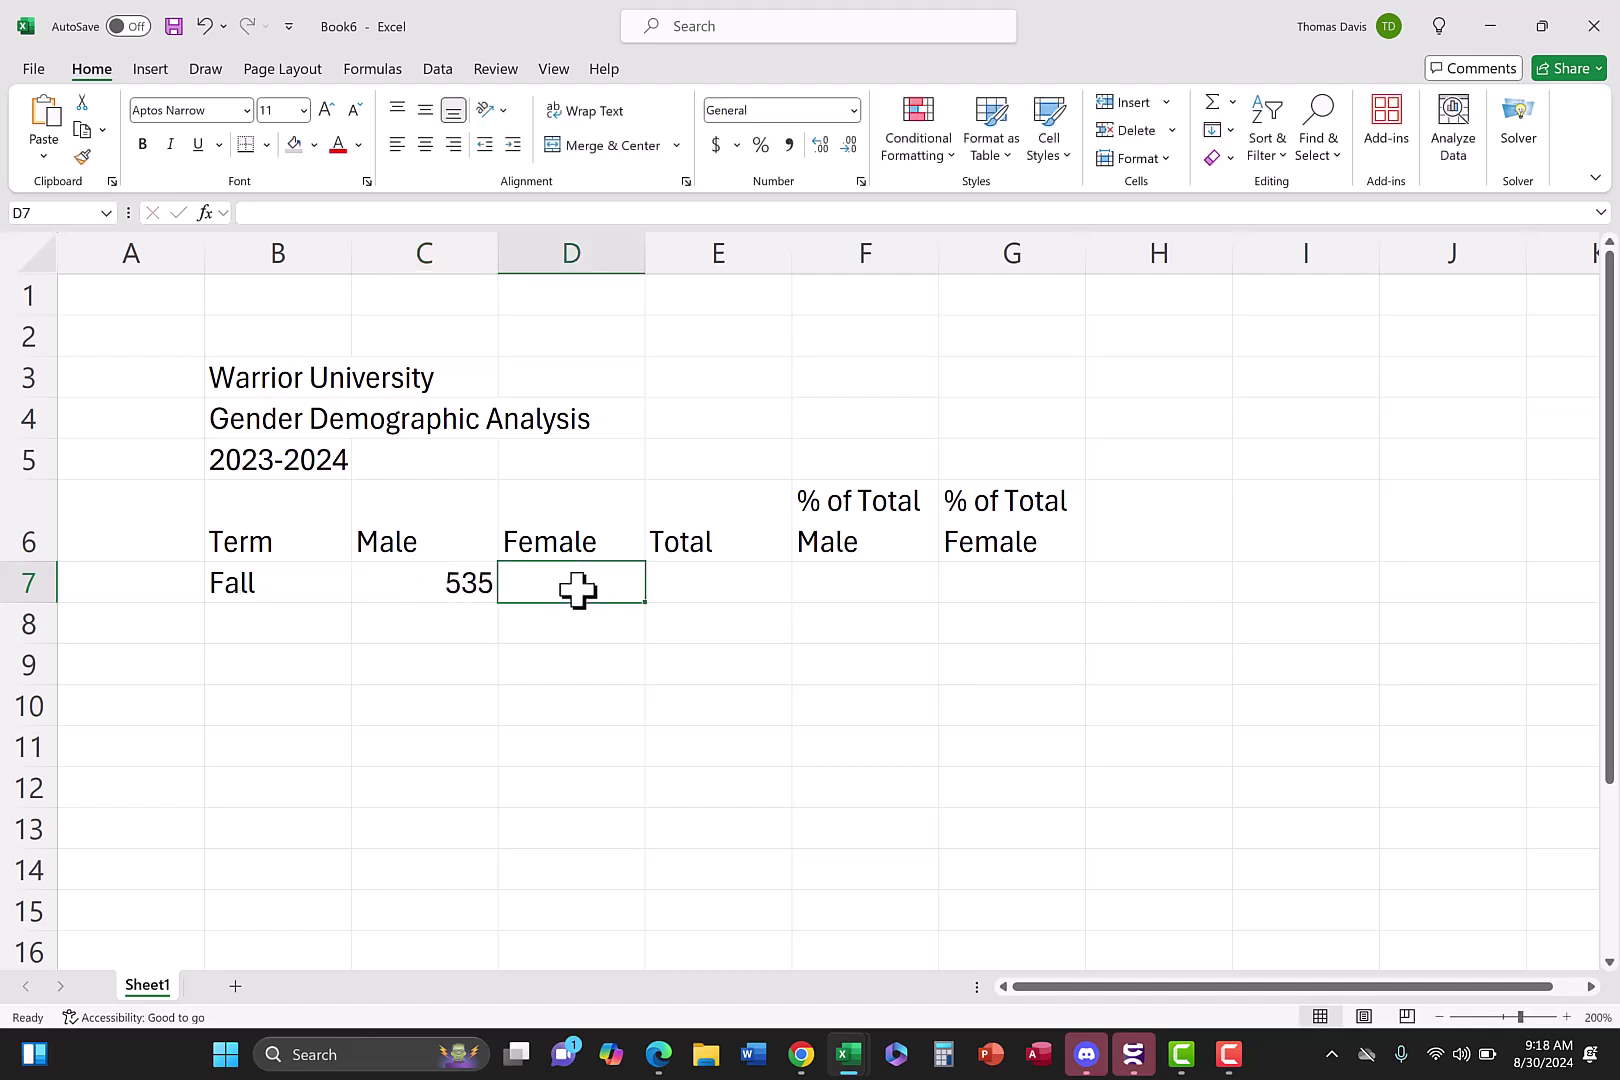
{"action": "type", "text": "277"}
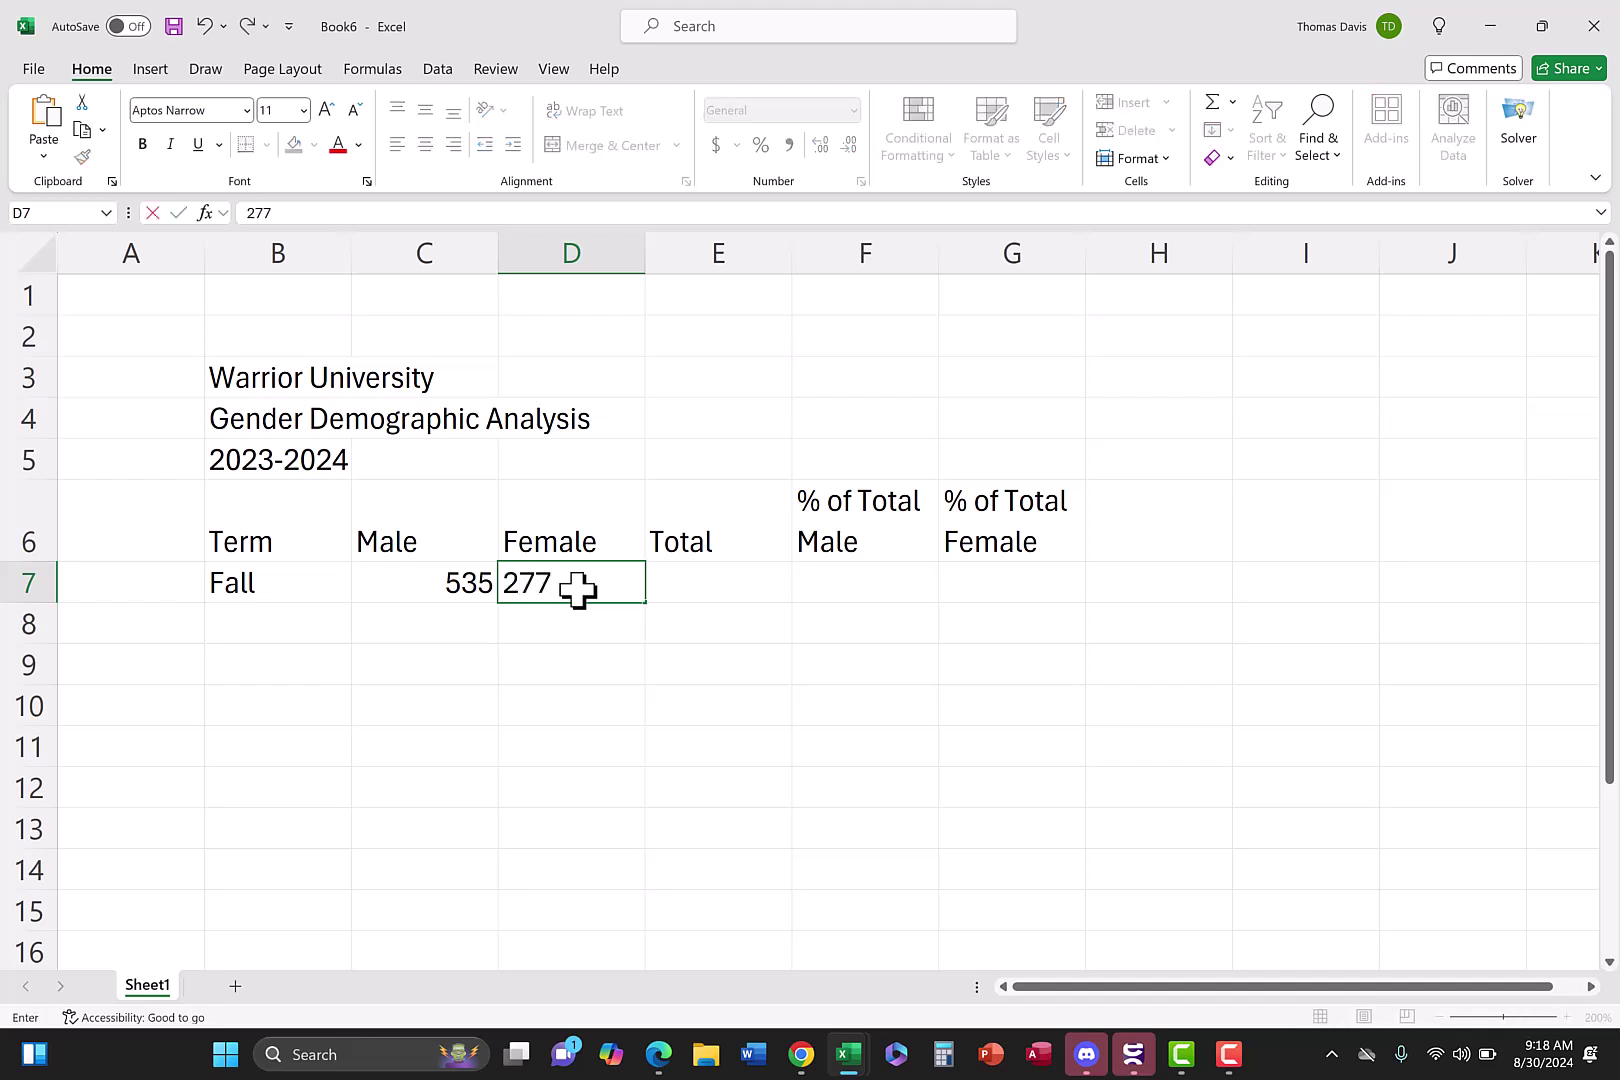
{"action": "key", "text": "Tab"}
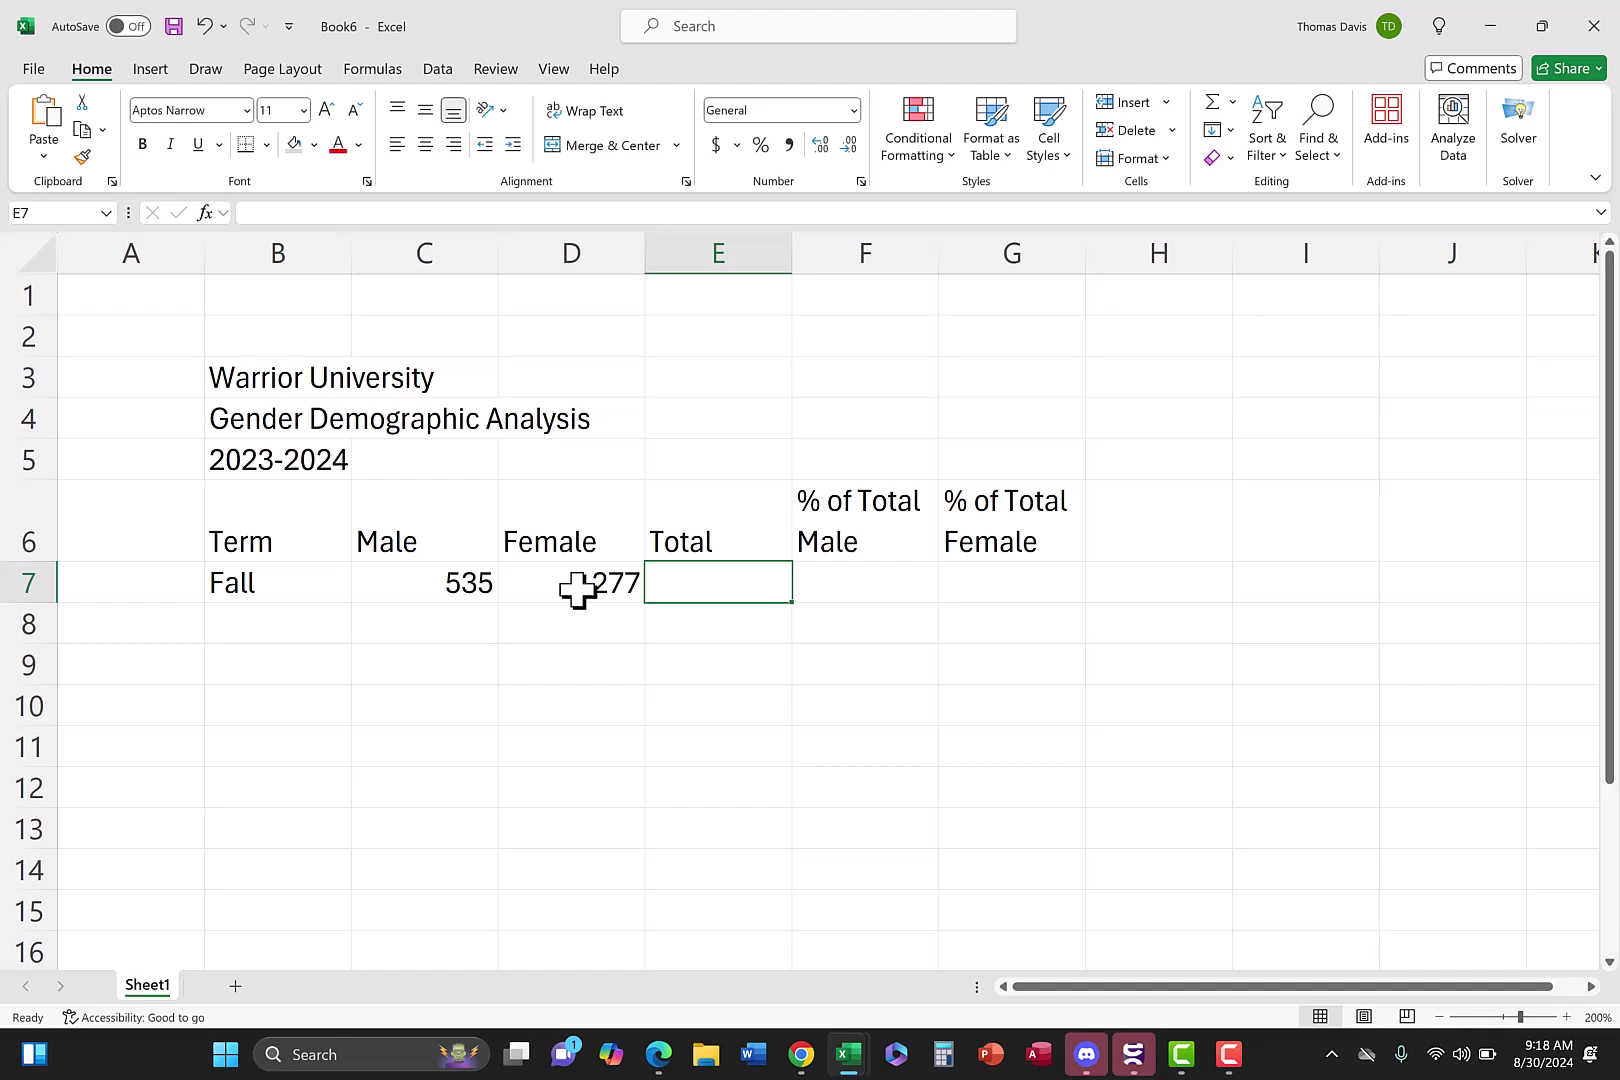
Calculate the Fall total in E7 with a SUM formula over C7:D7
{"action": "type", "text": "="}
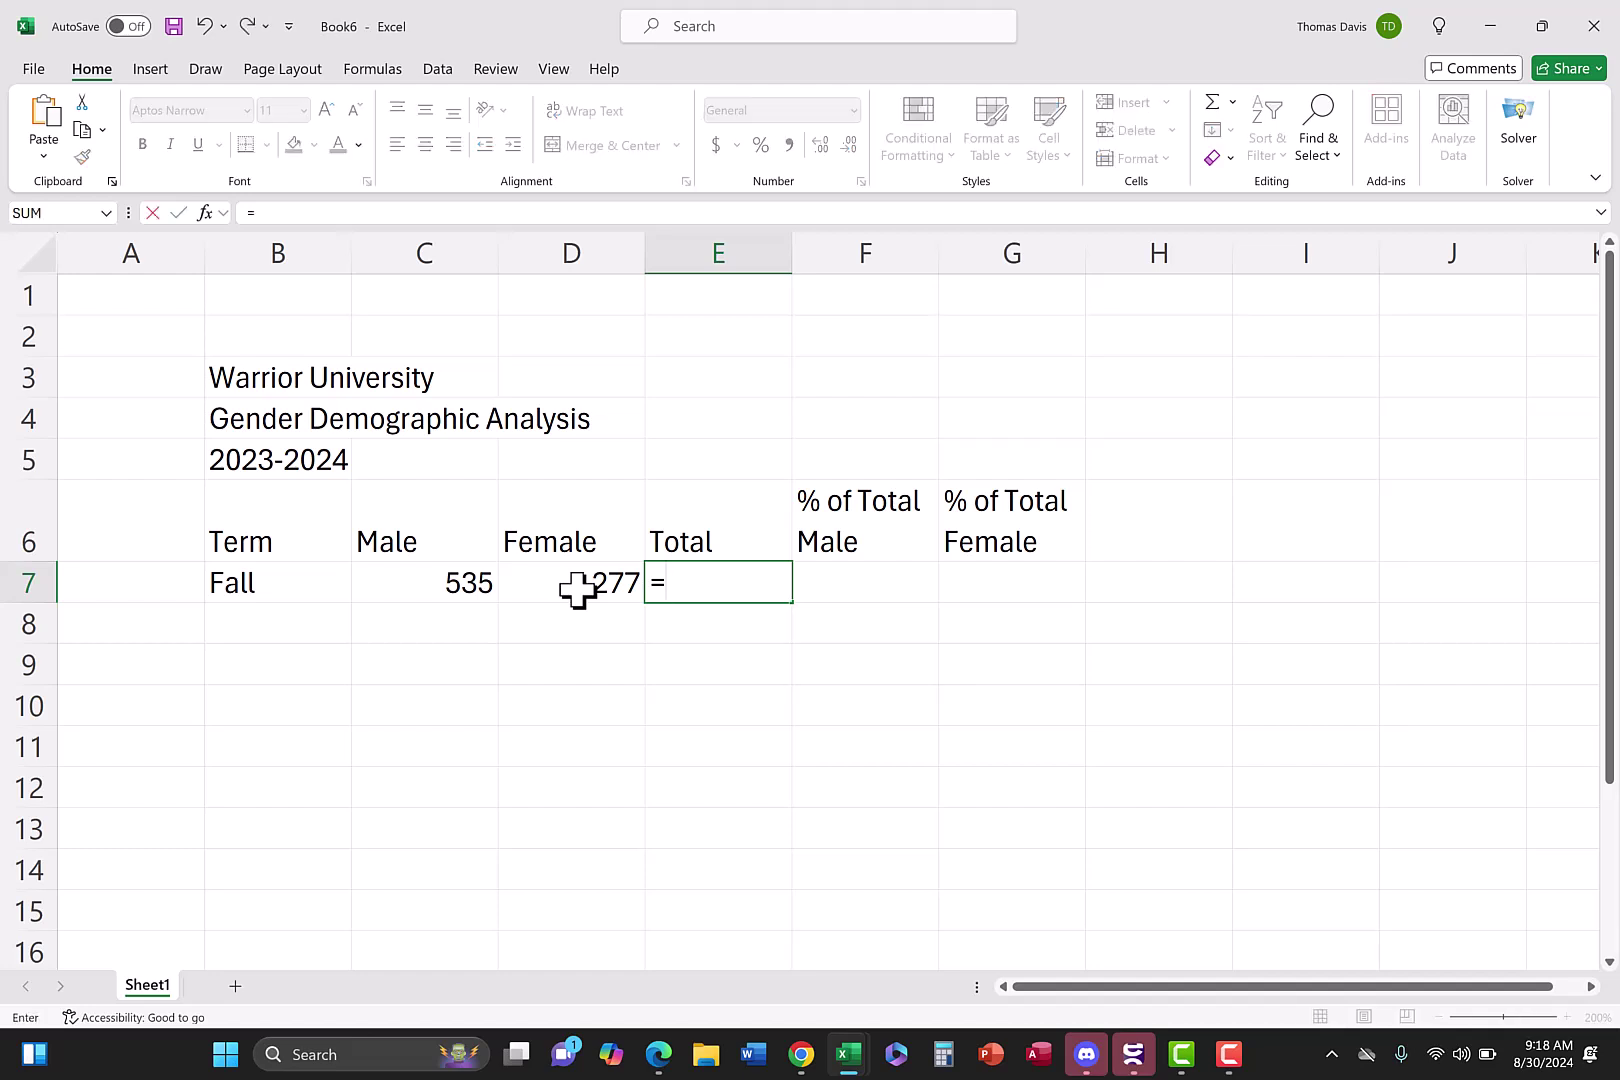
{"action": "type", "text": "sum("}
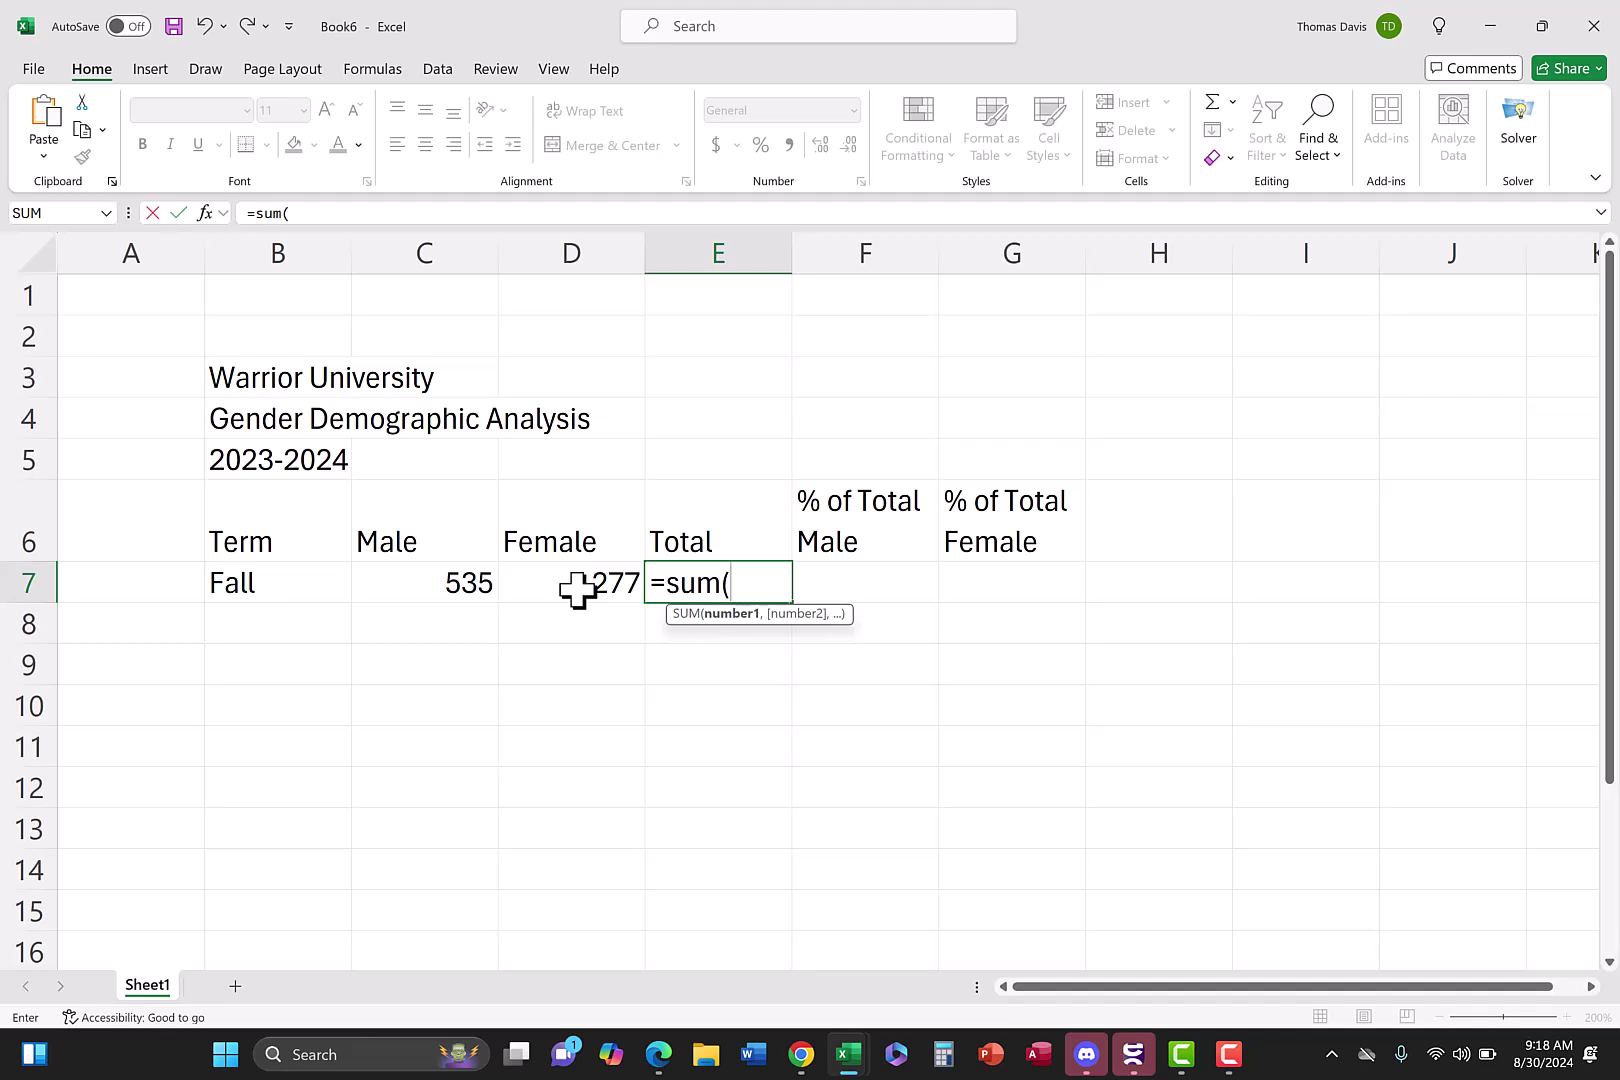
{"action": "left_click", "coordinate": [453, 590]}
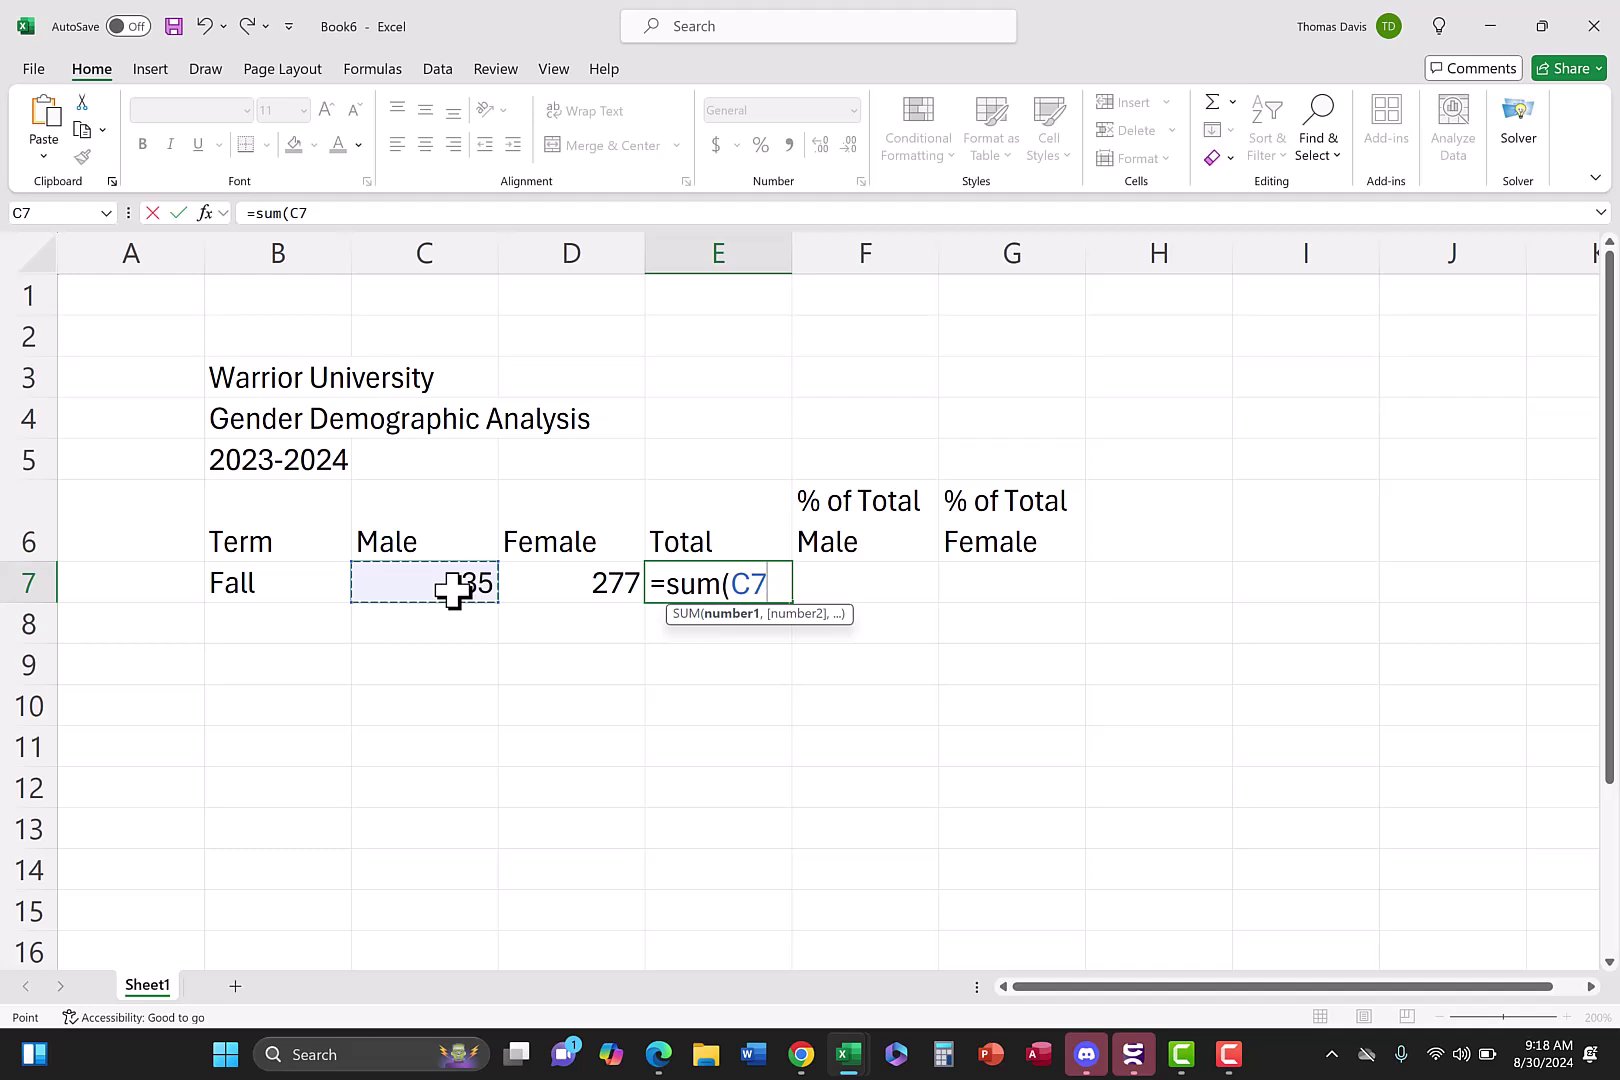
{"action": "key", "text": "F8"}
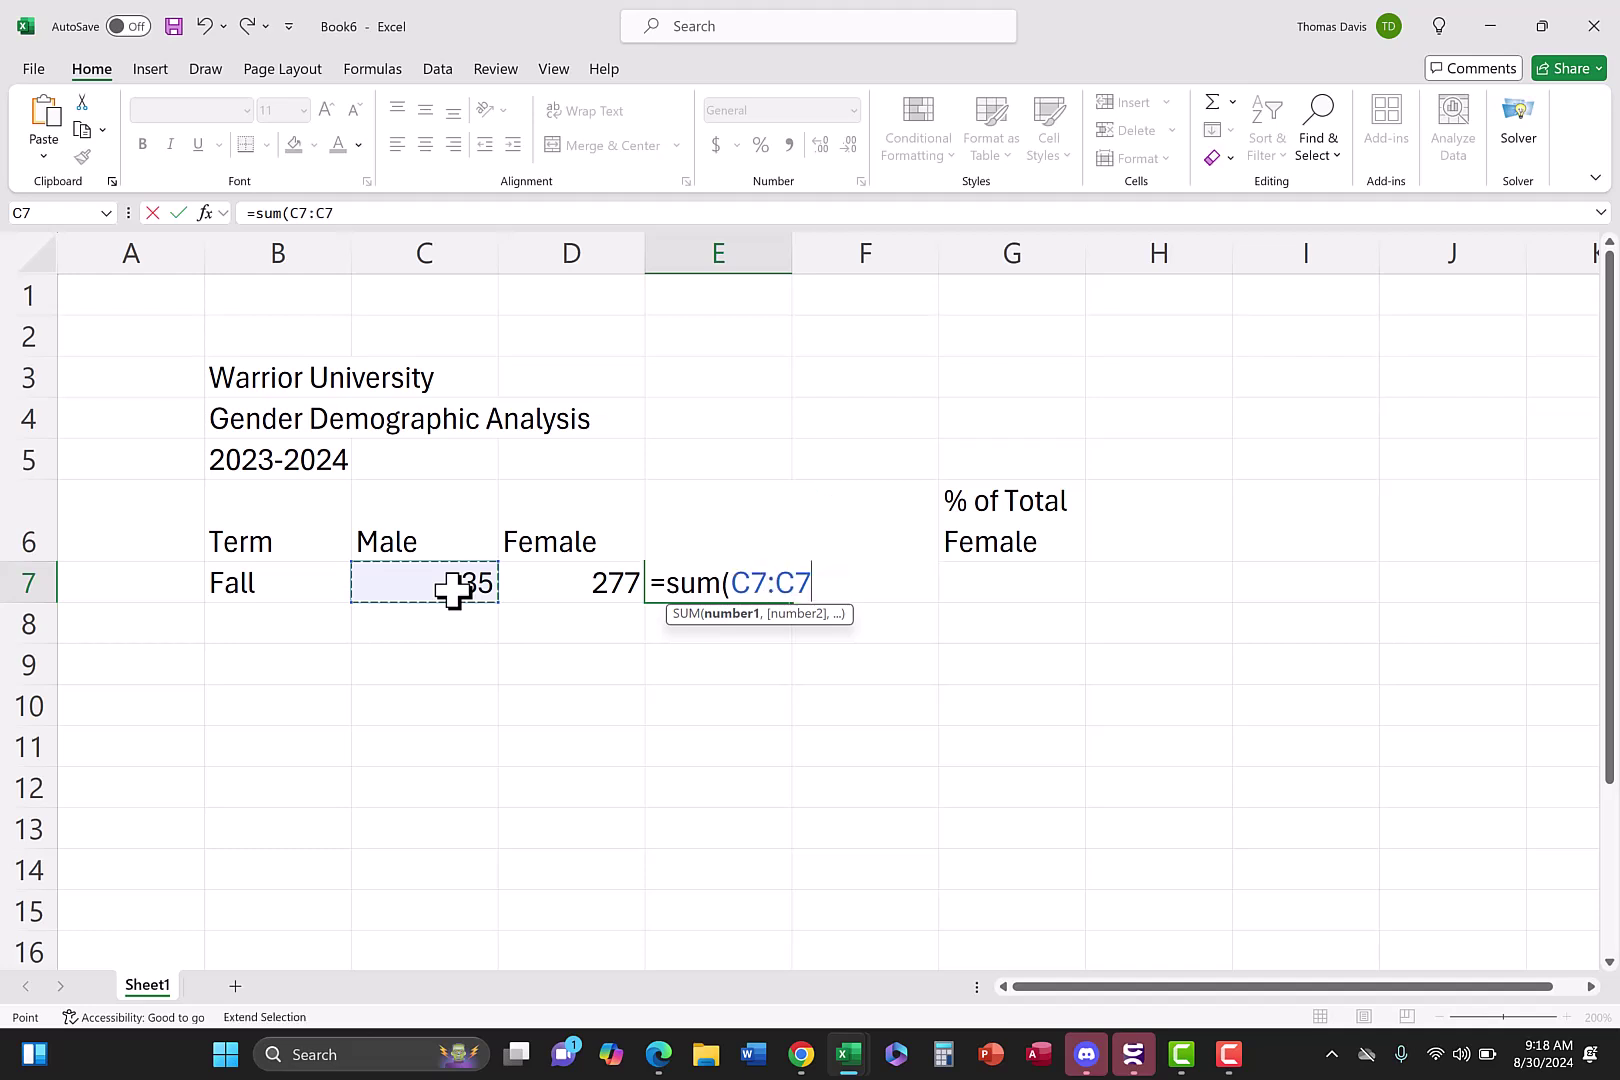
{"action": "key", "text": "BackSpace"}
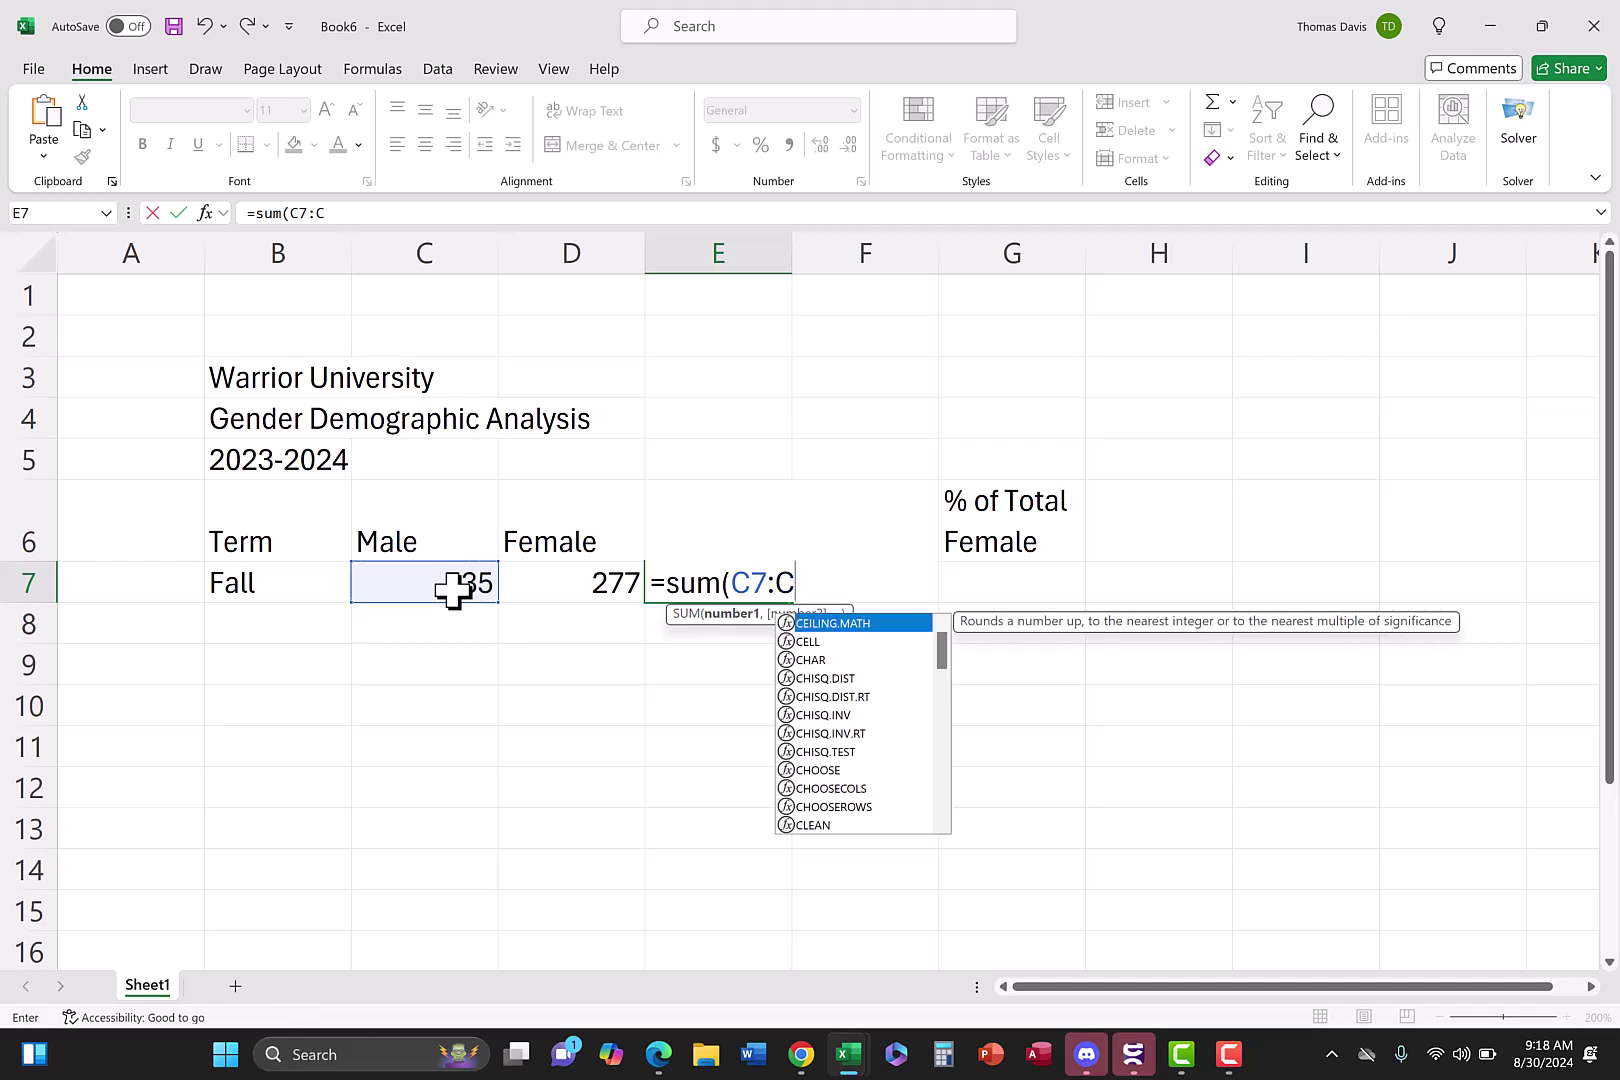
{"action": "key", "text": "BackSpace"}
{"action": "type", "text": "d7"}
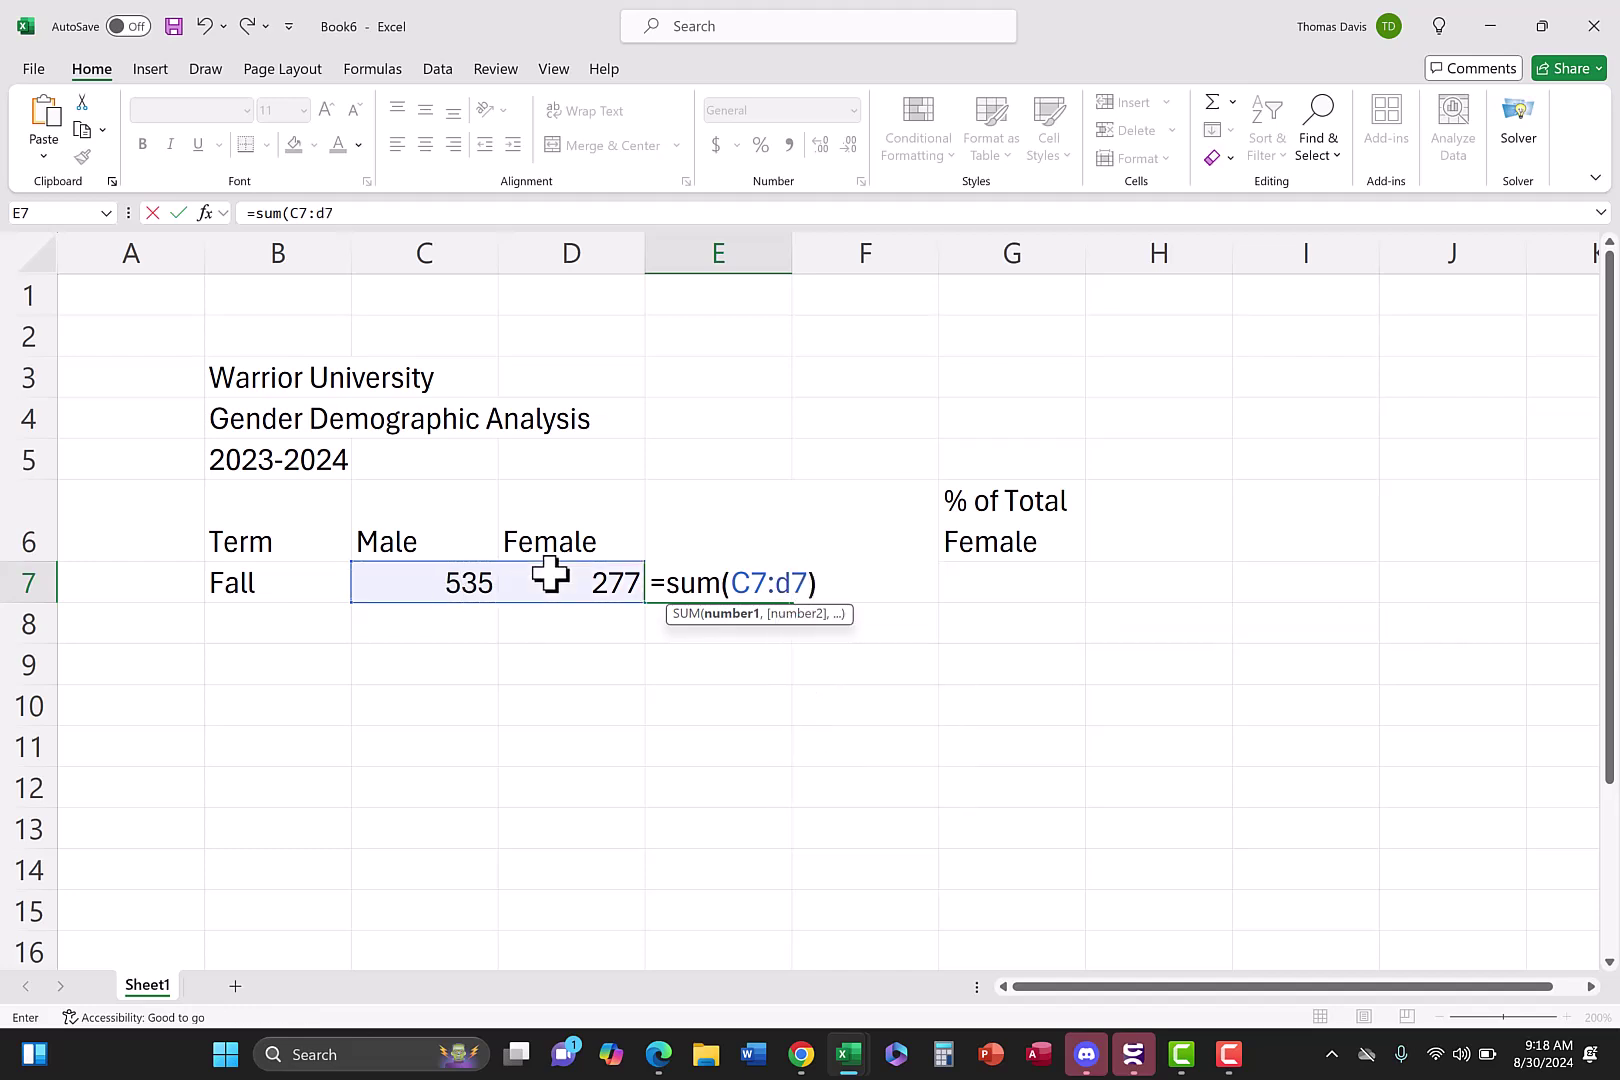
{"action": "type", "text": ")"}
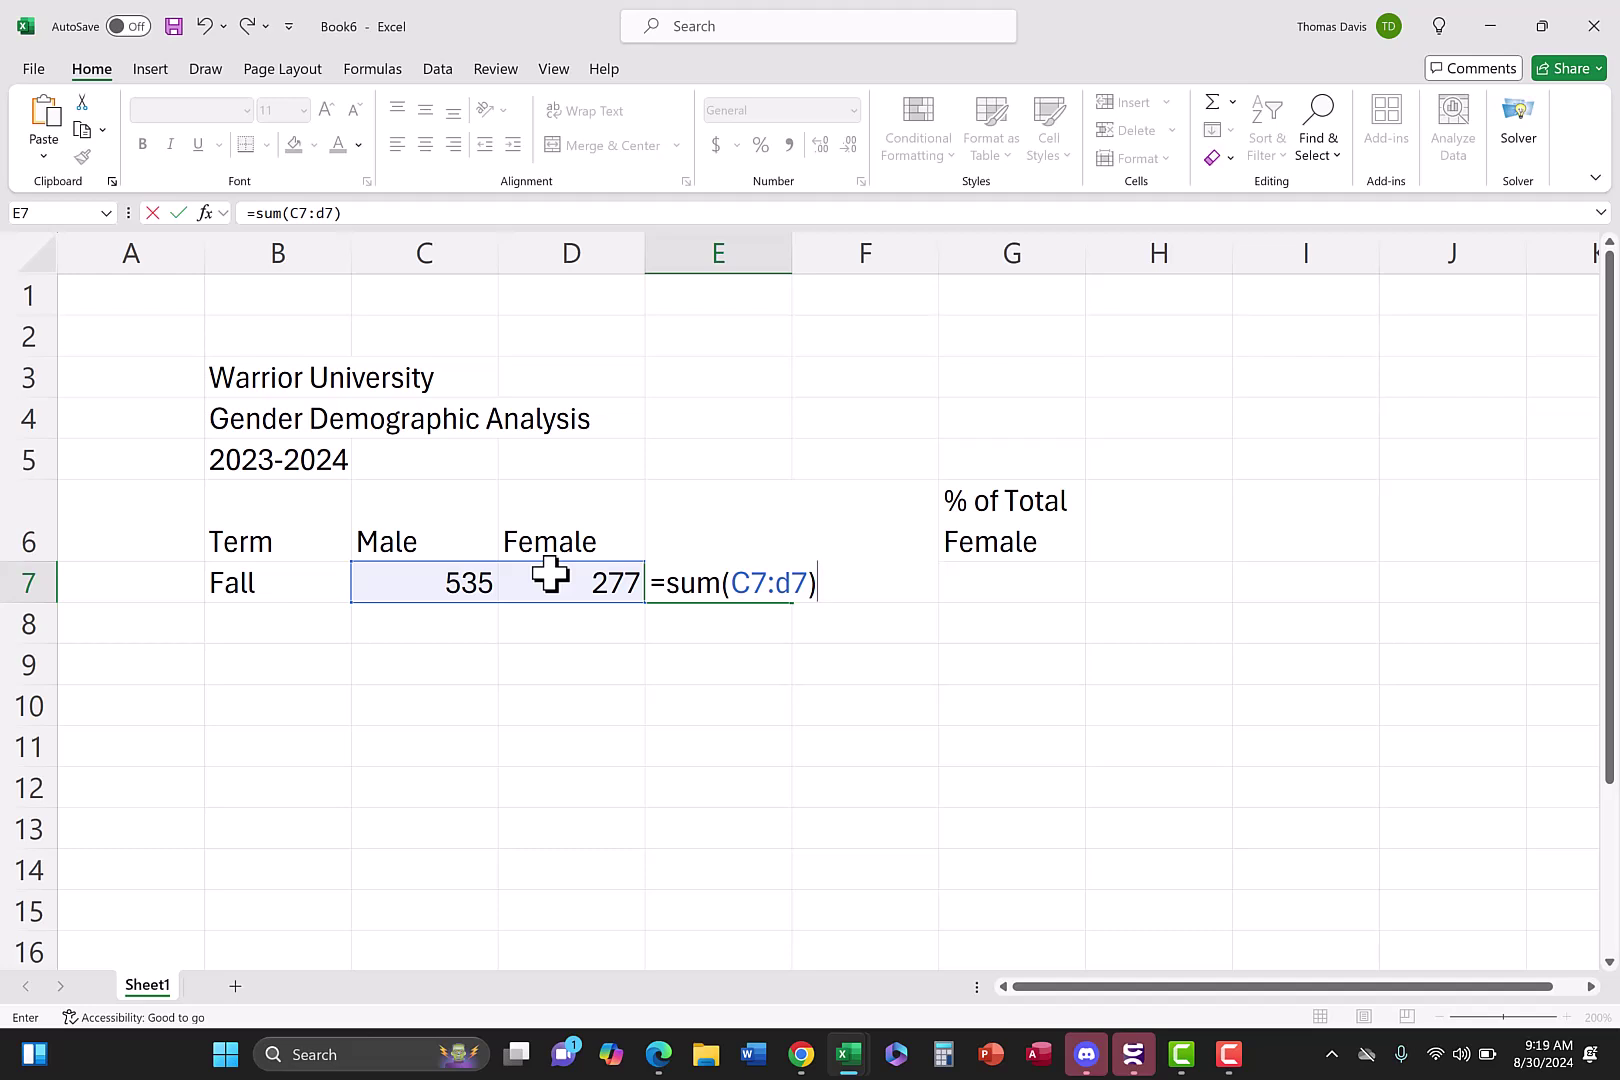
{"action": "key", "text": "Return"}
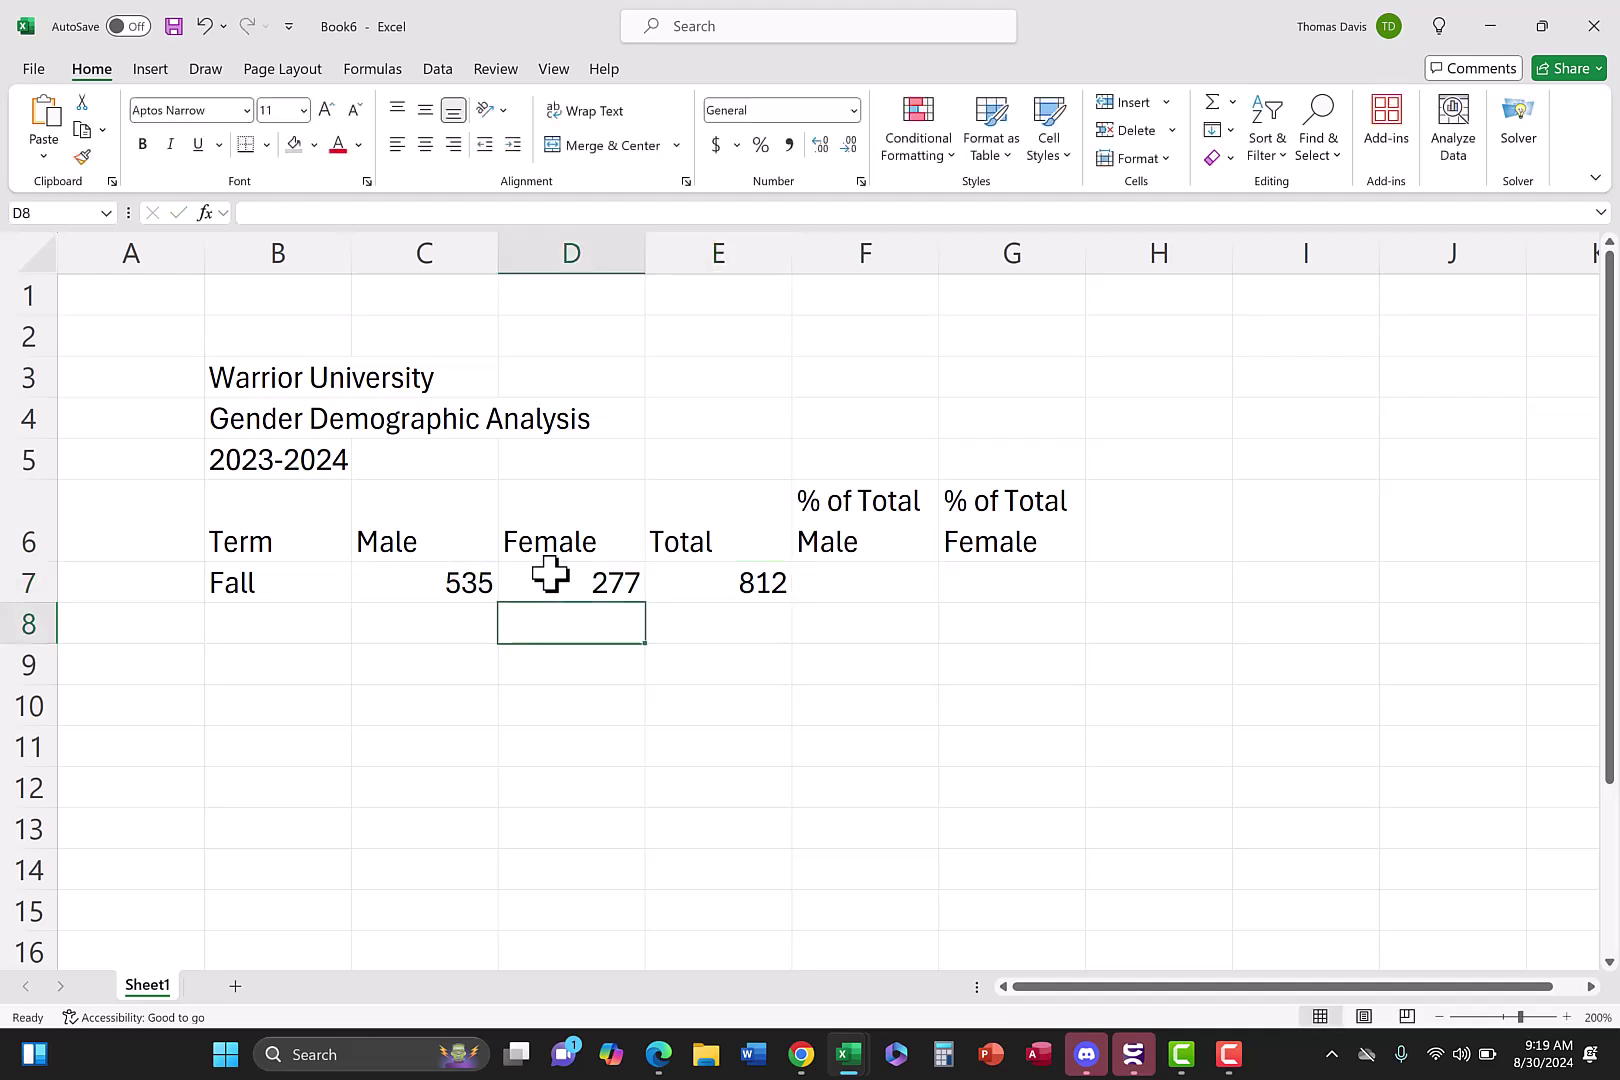
{"action": "left_click", "coordinate": [742, 583]}
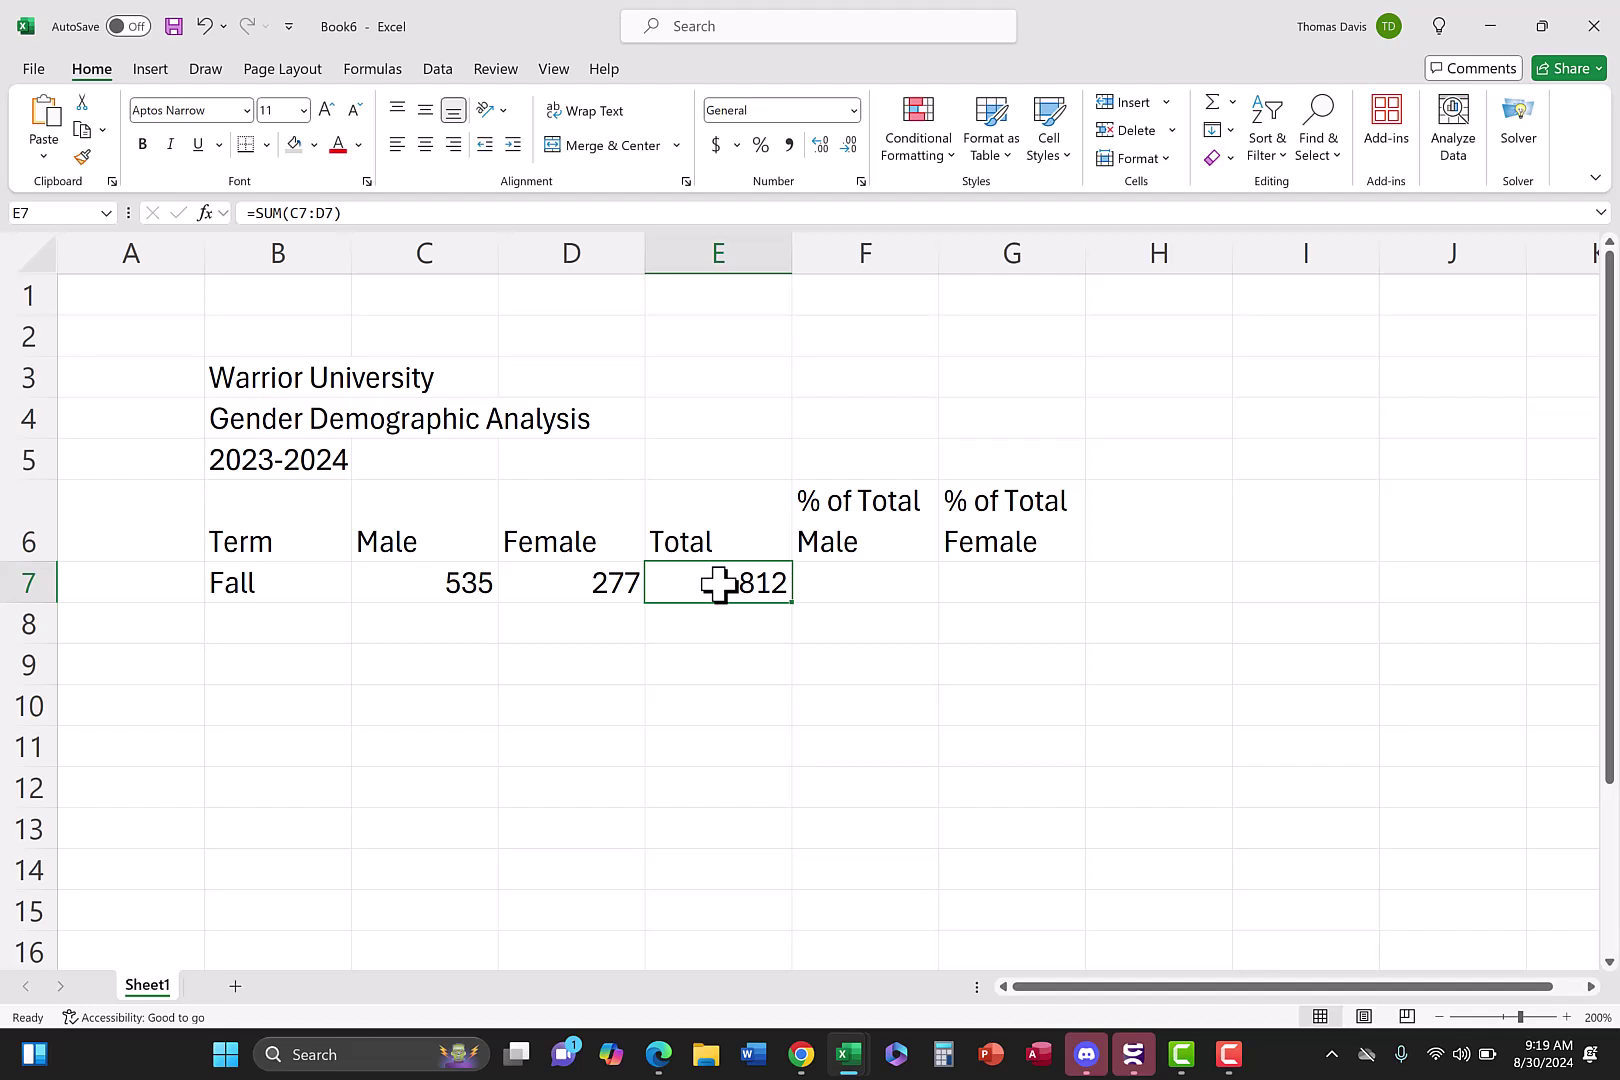
Calculate the Fall male share in F7 with the formula =C7/E7 and format it as a percentage
{"action": "left_click", "coordinate": [860, 592]}
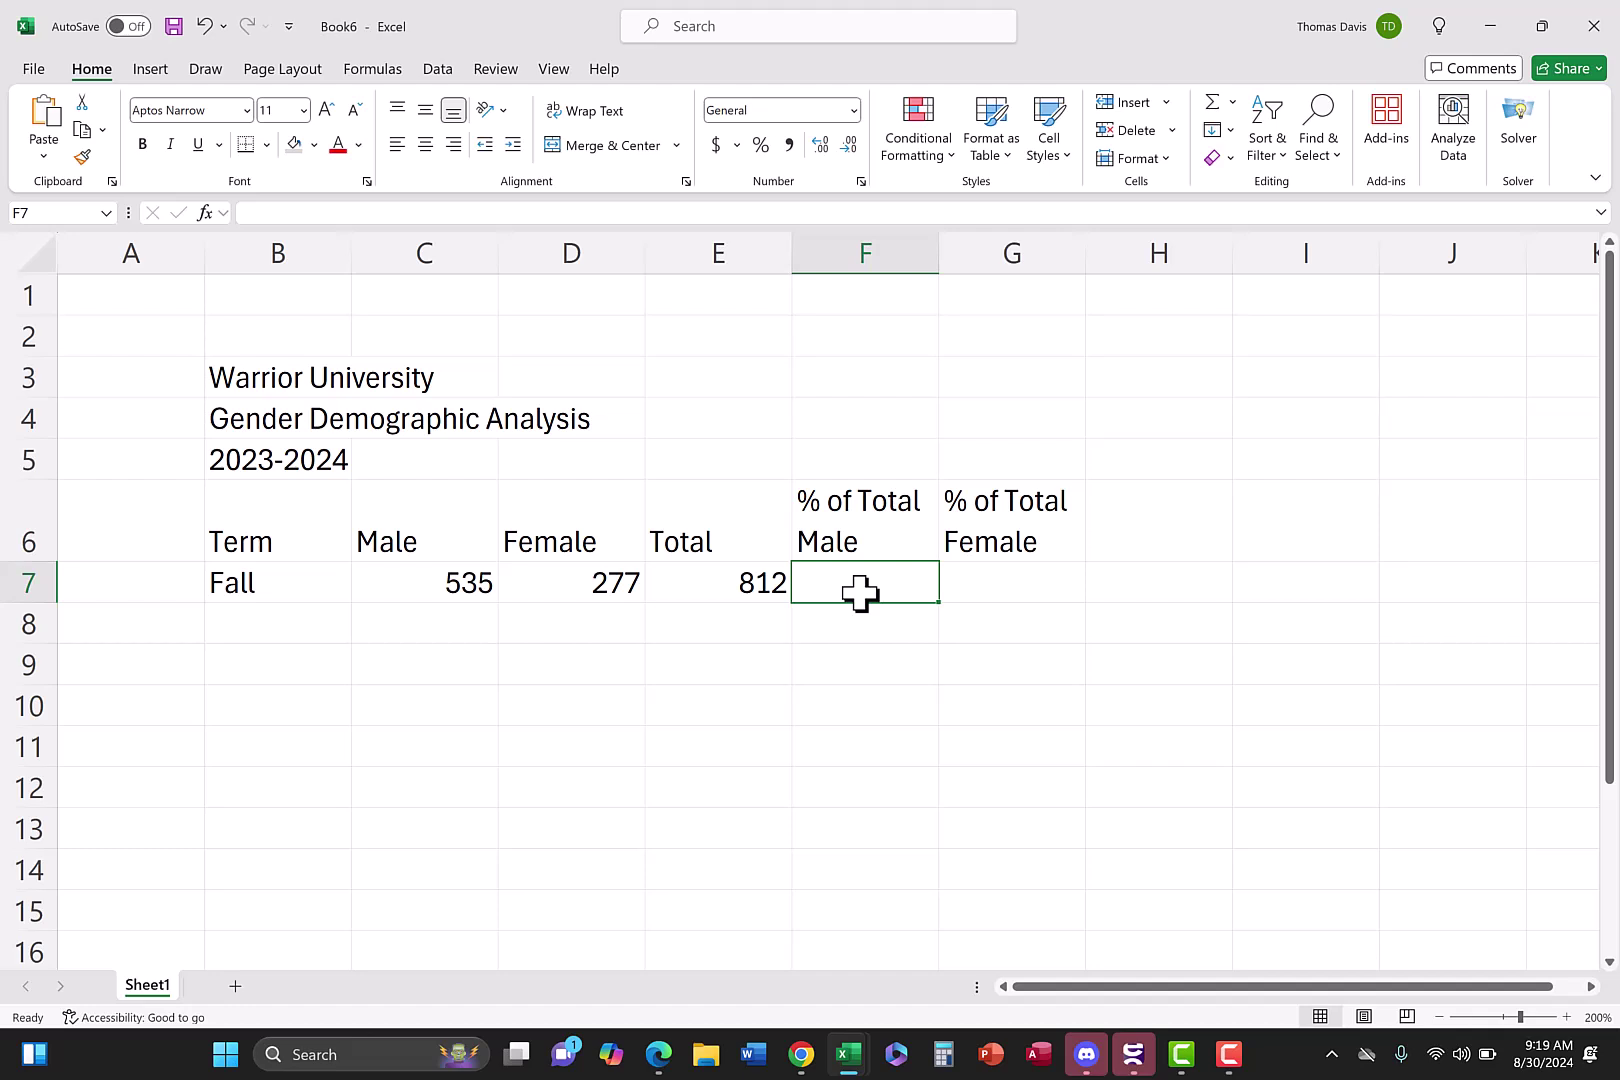
{"action": "type", "text": "="}
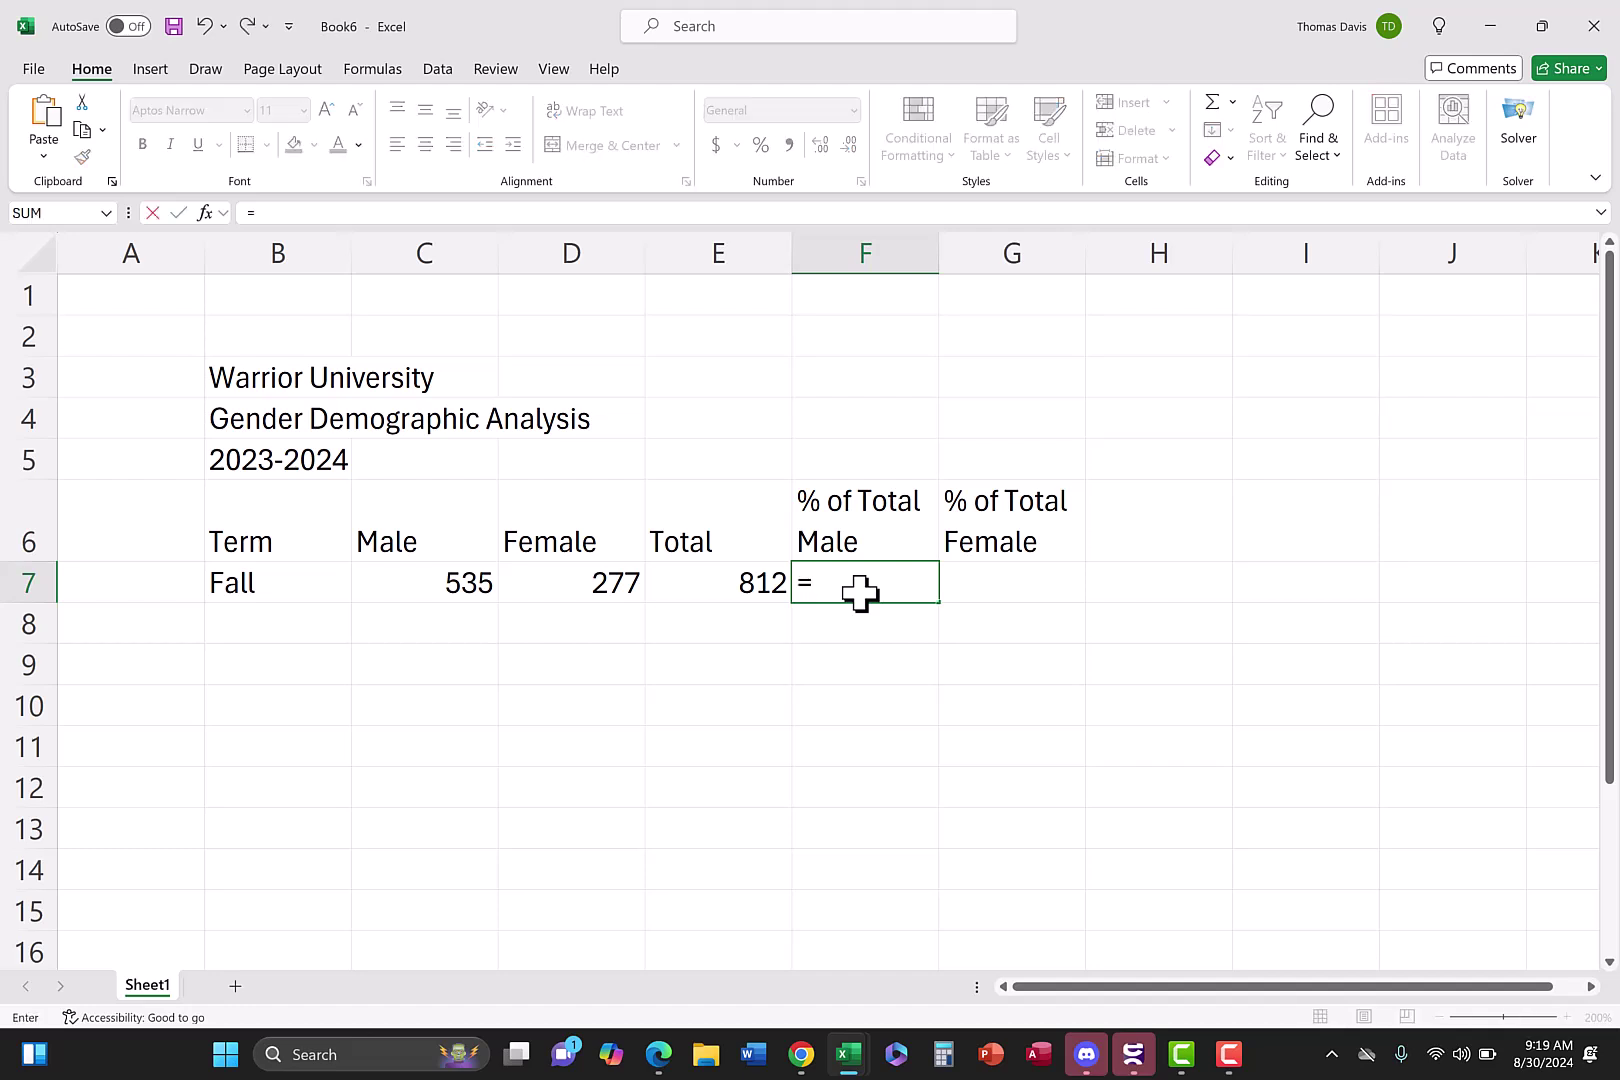
{"action": "left_click", "coordinate": [443, 583]}
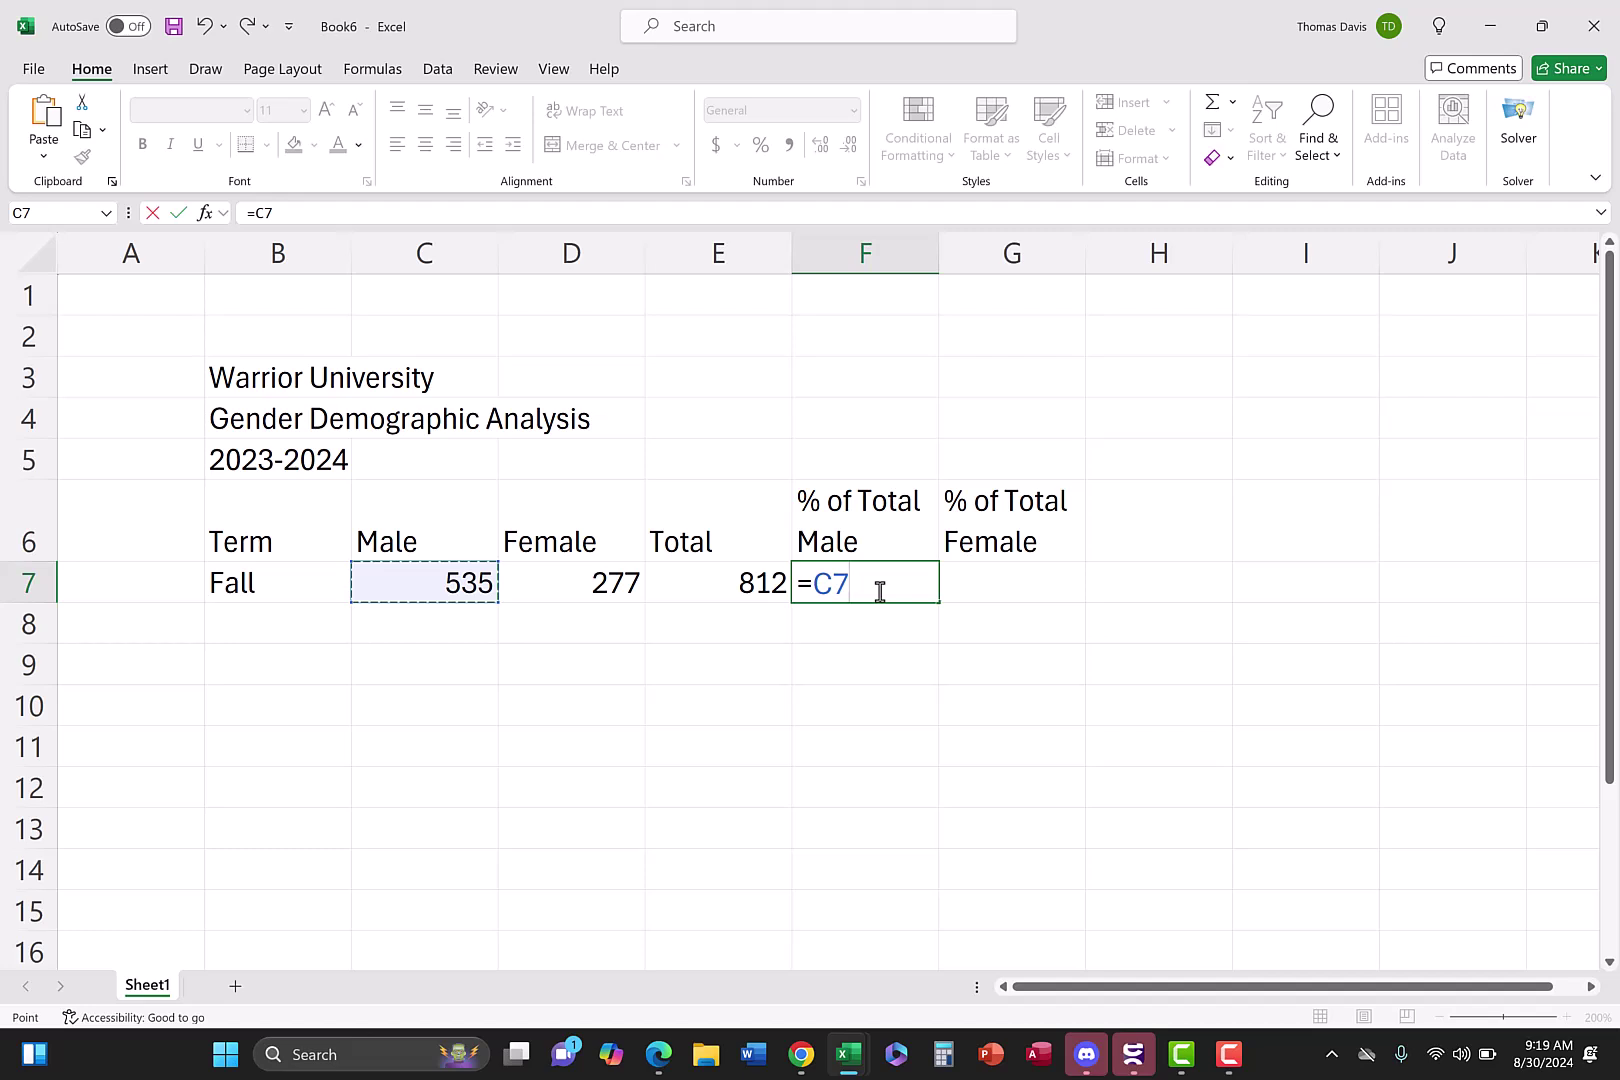
{"action": "type", "text": "/"}
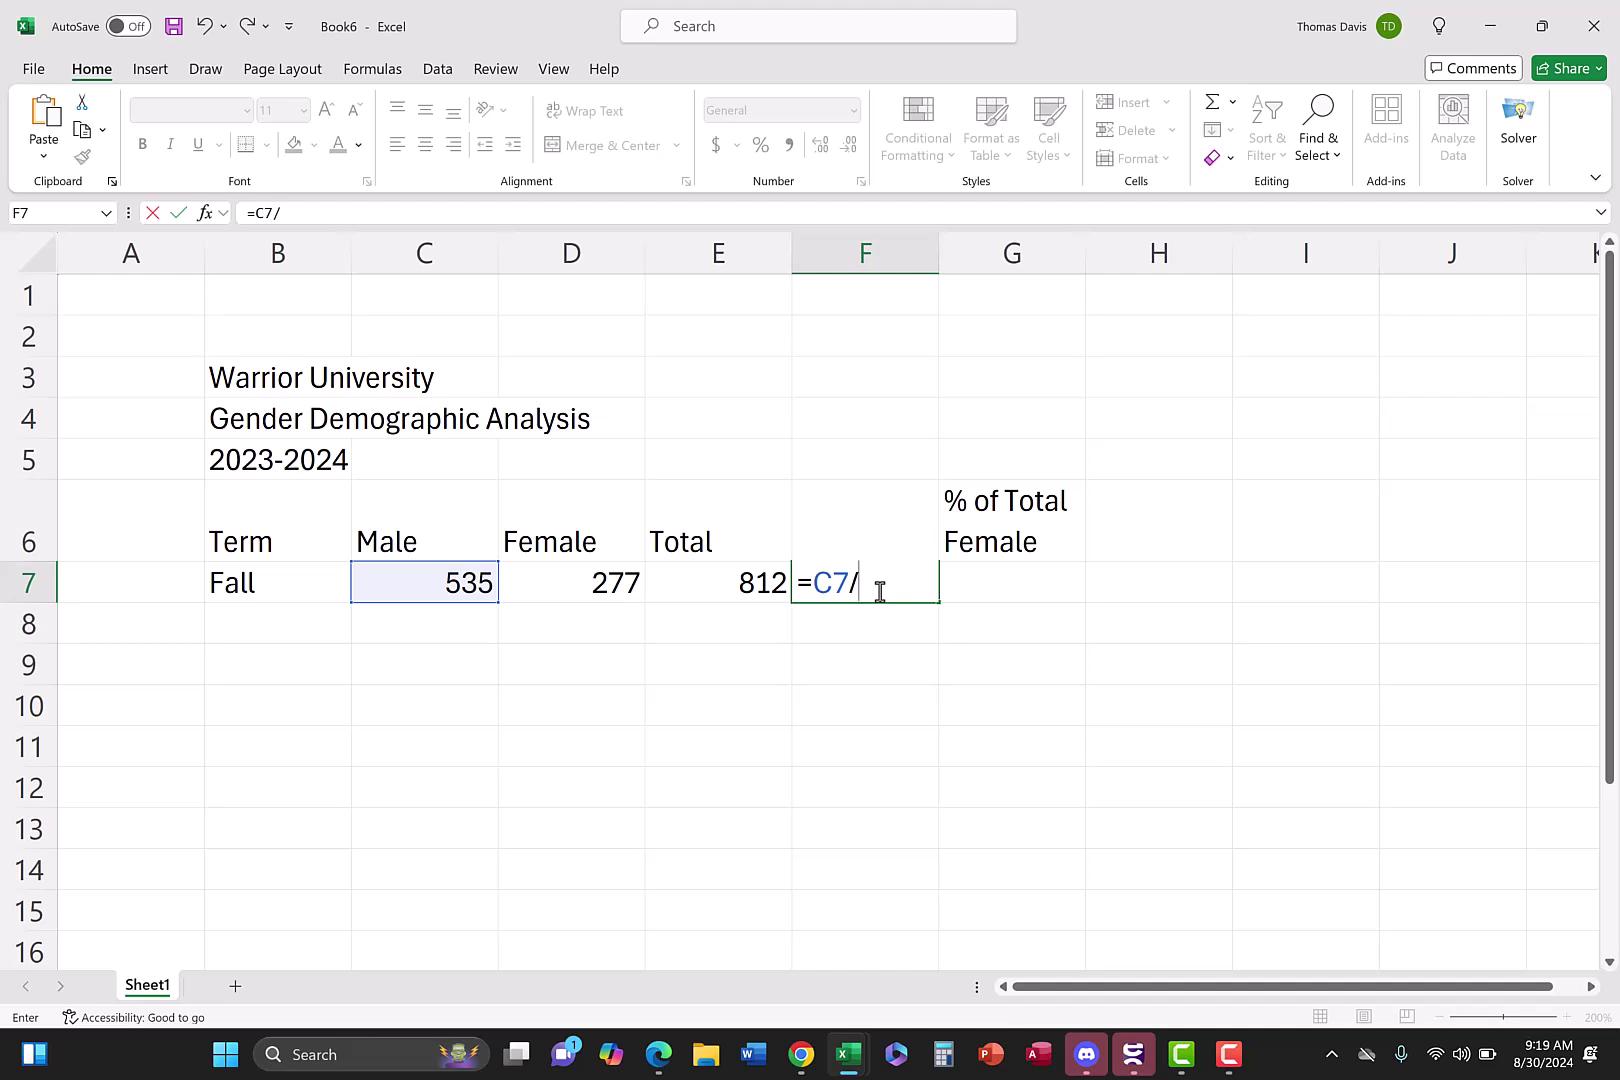
{"action": "type", "text": "e7"}
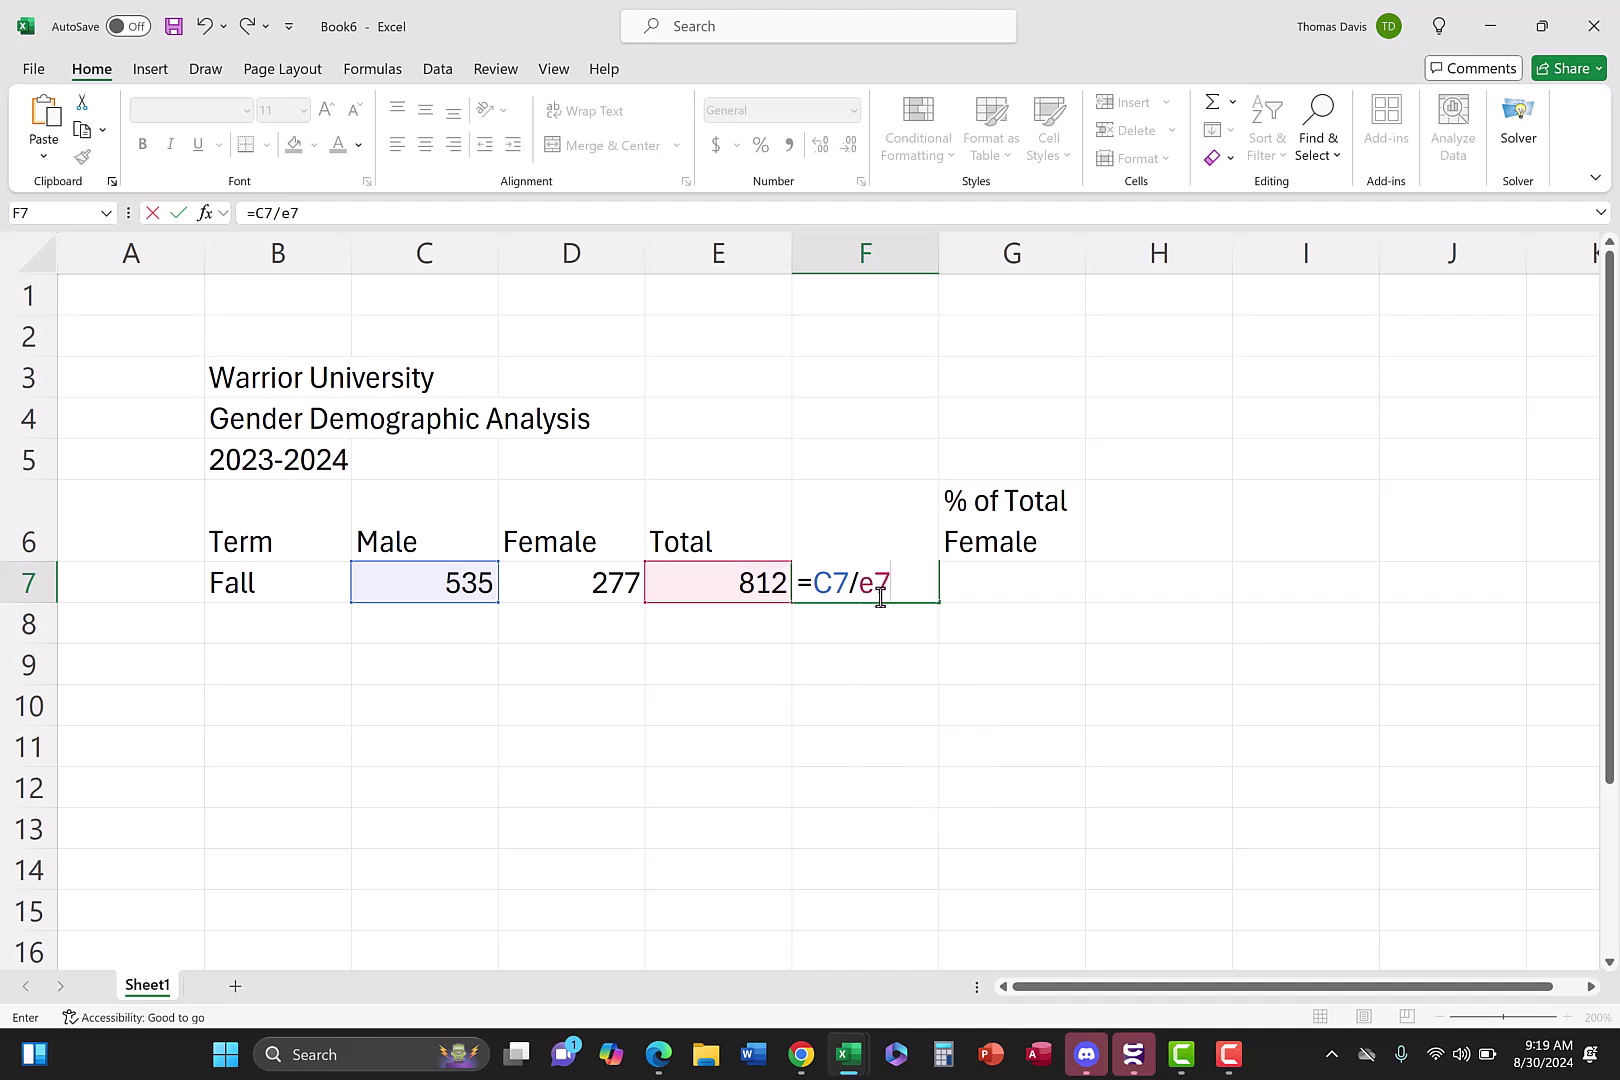
{"action": "key", "text": "Return"}
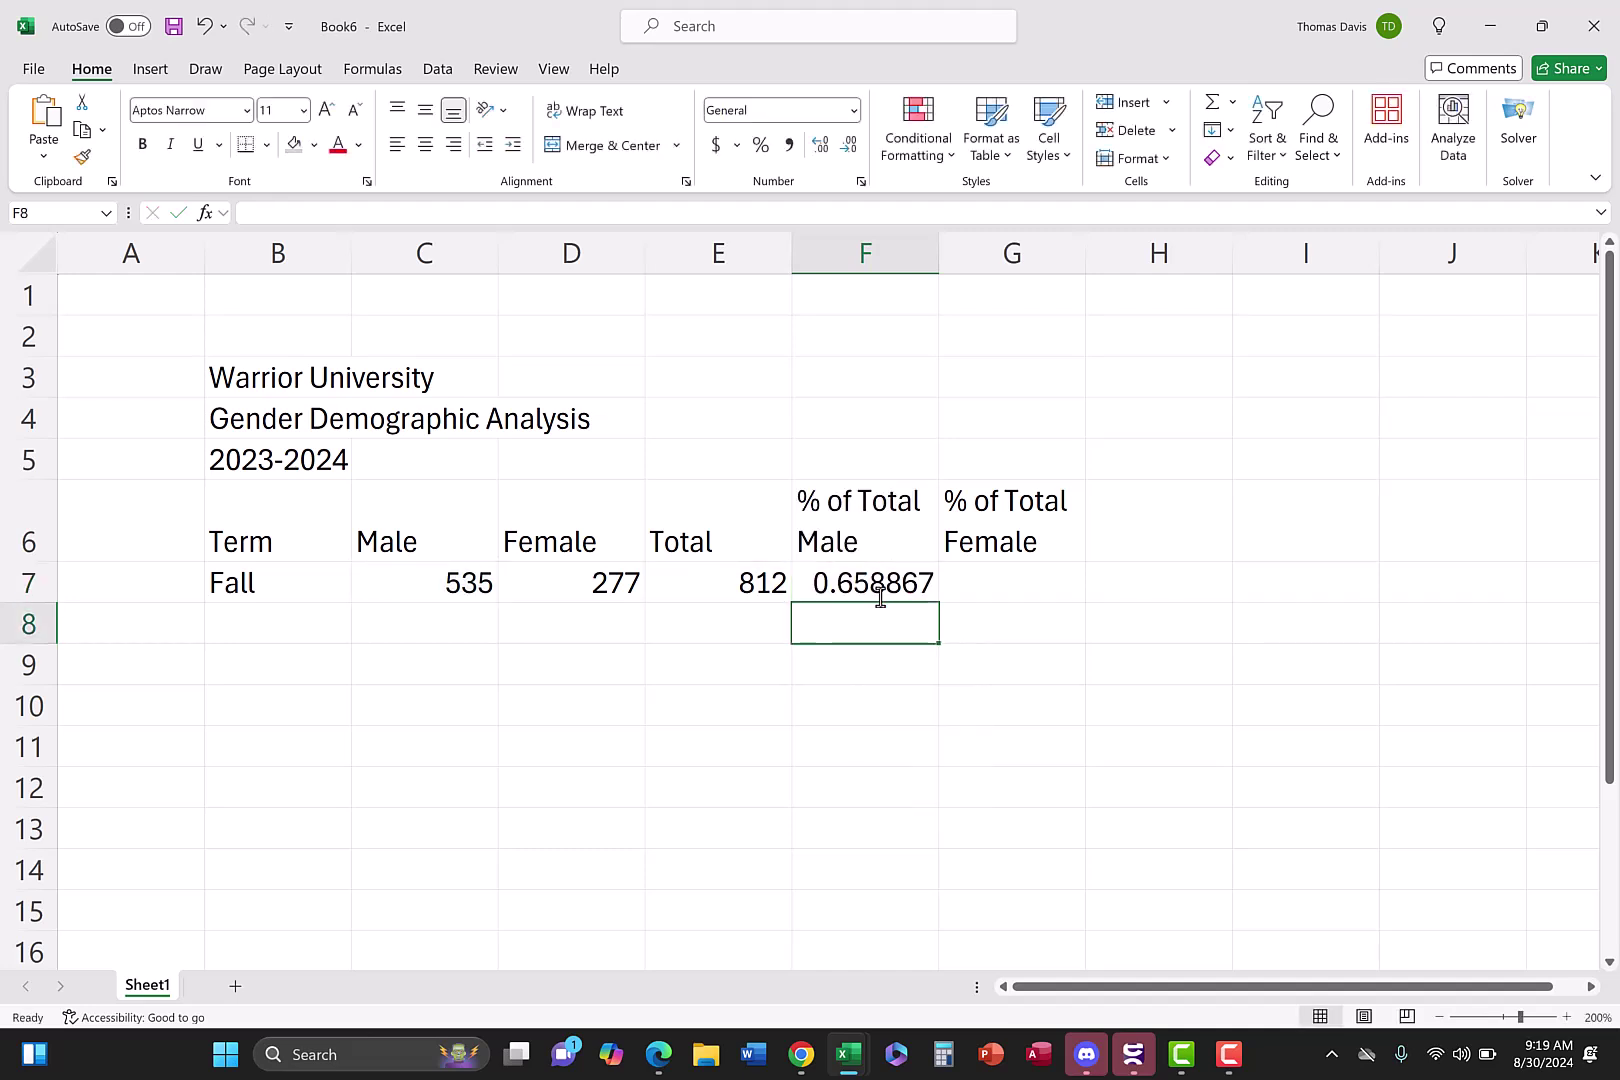
{"action": "left_click", "coordinate": [866, 591]}
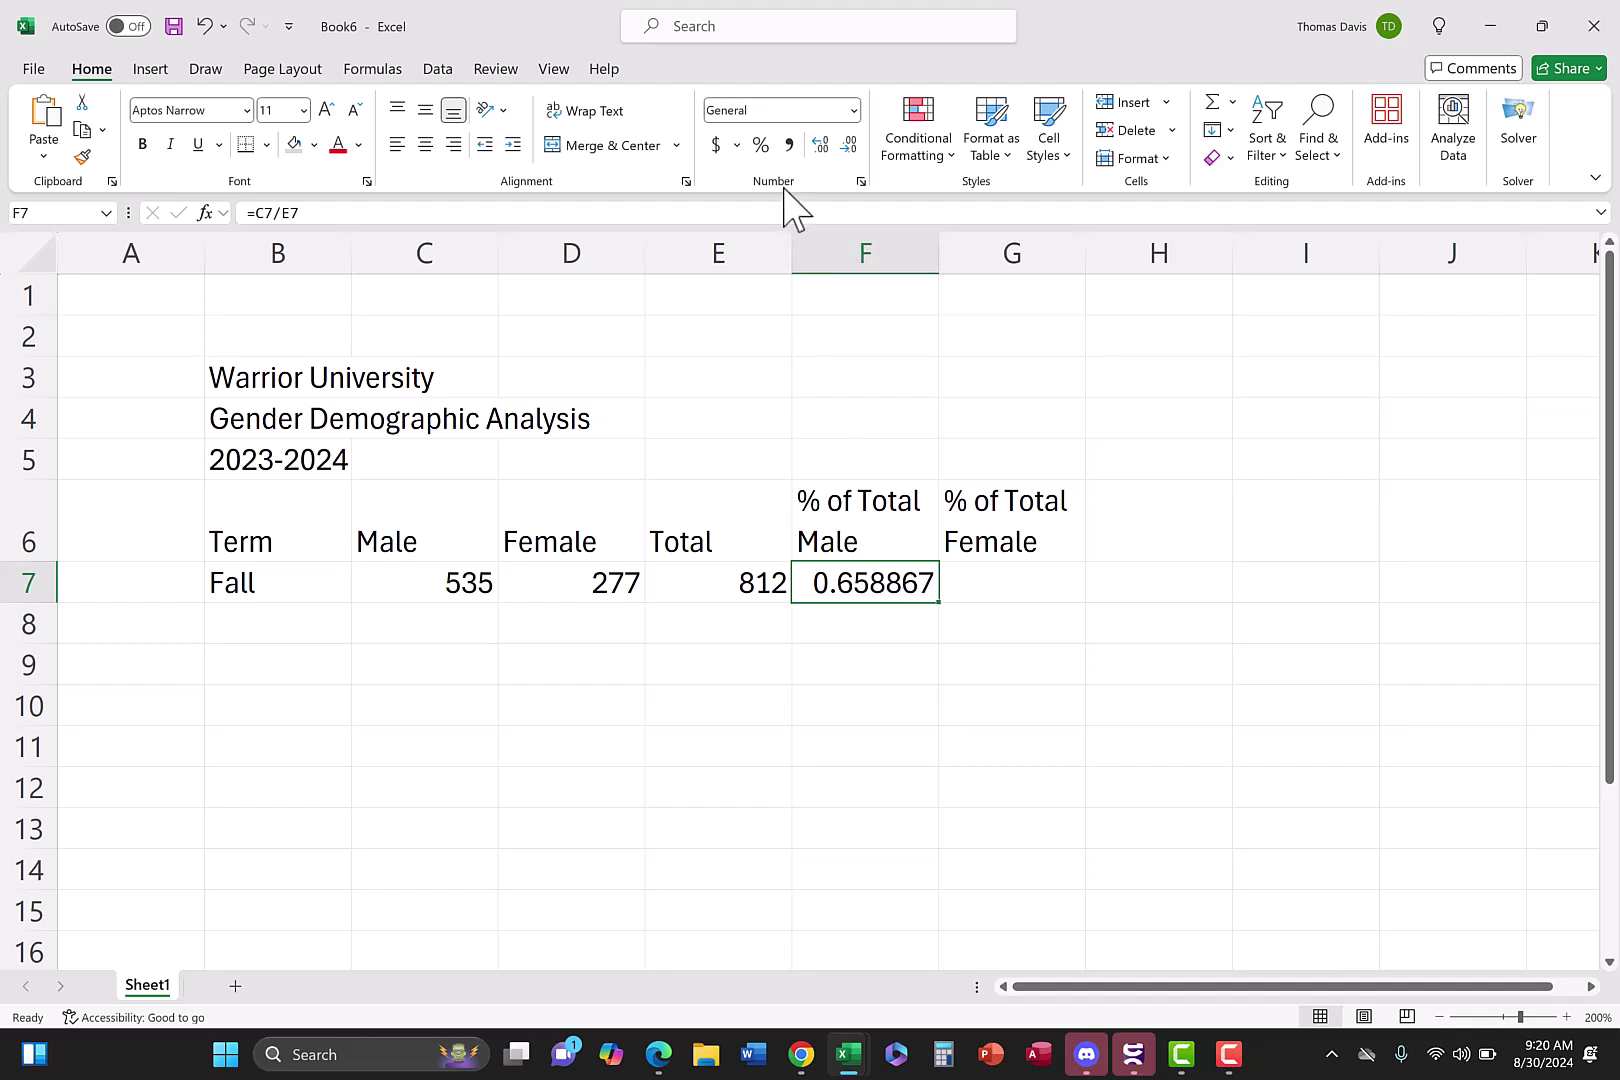
{"action": "left_click", "coordinate": [761, 145]}
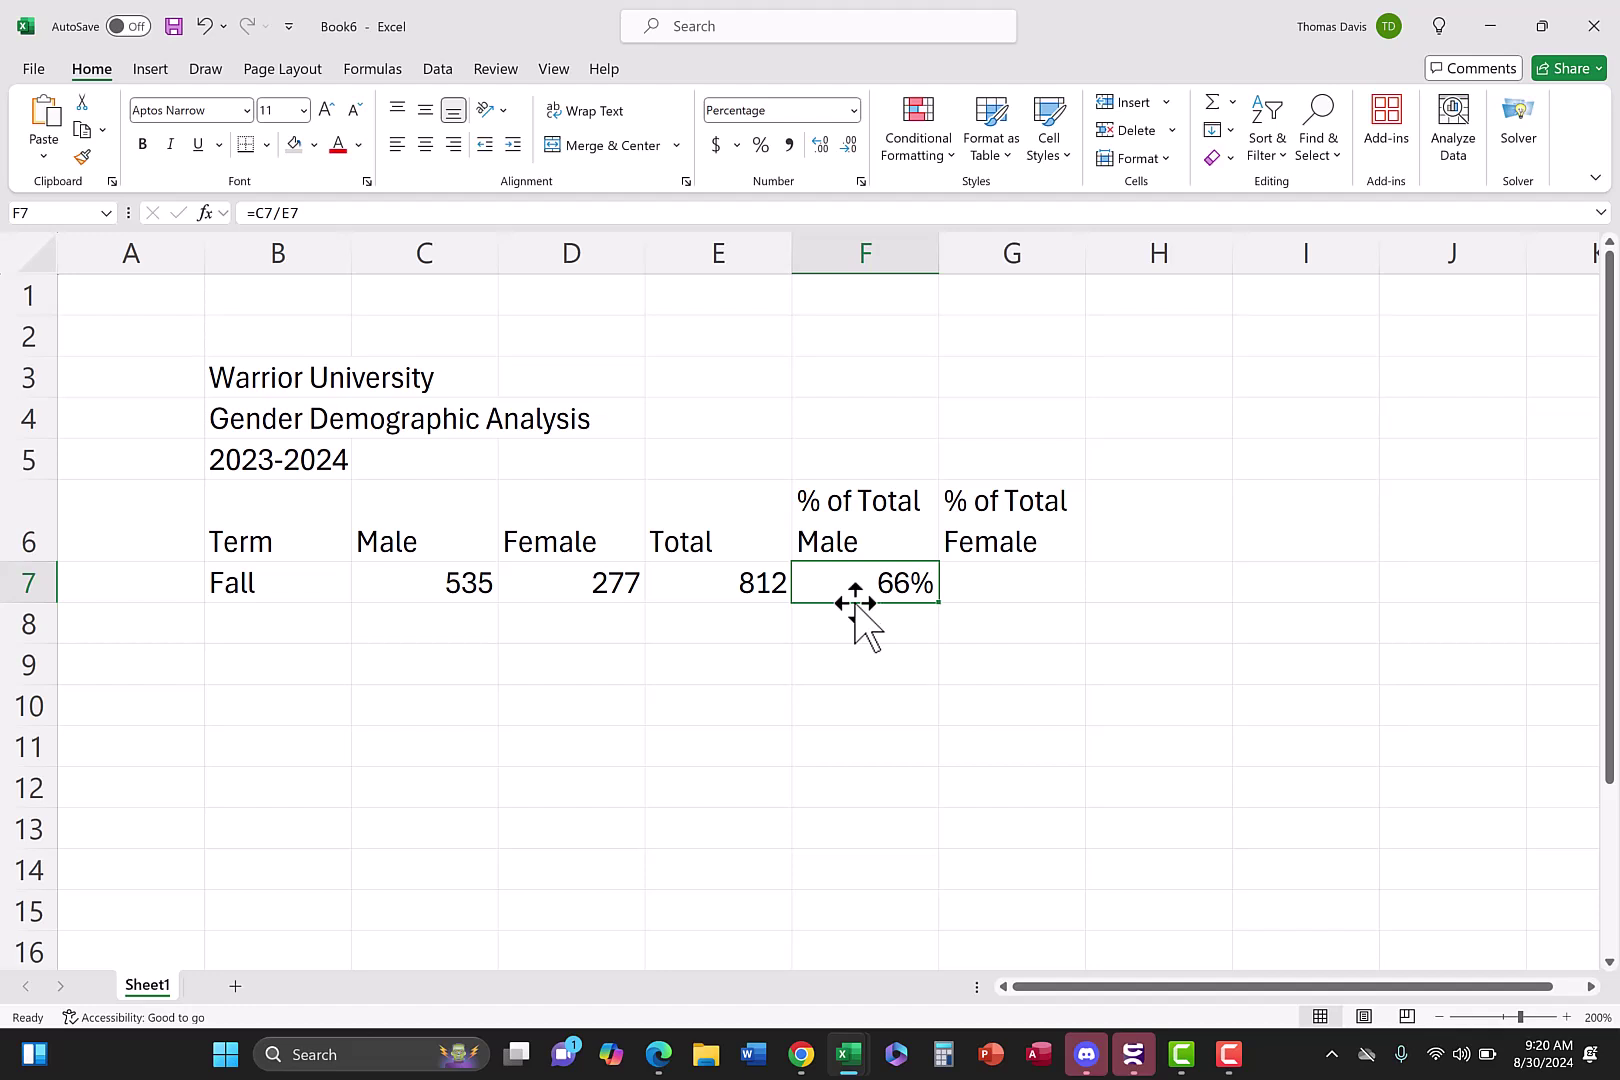
Calculate the Fall female share in G7 with the formula =D7/E7 and format it as a percentage
{"action": "left_click", "coordinate": [1006, 580]}
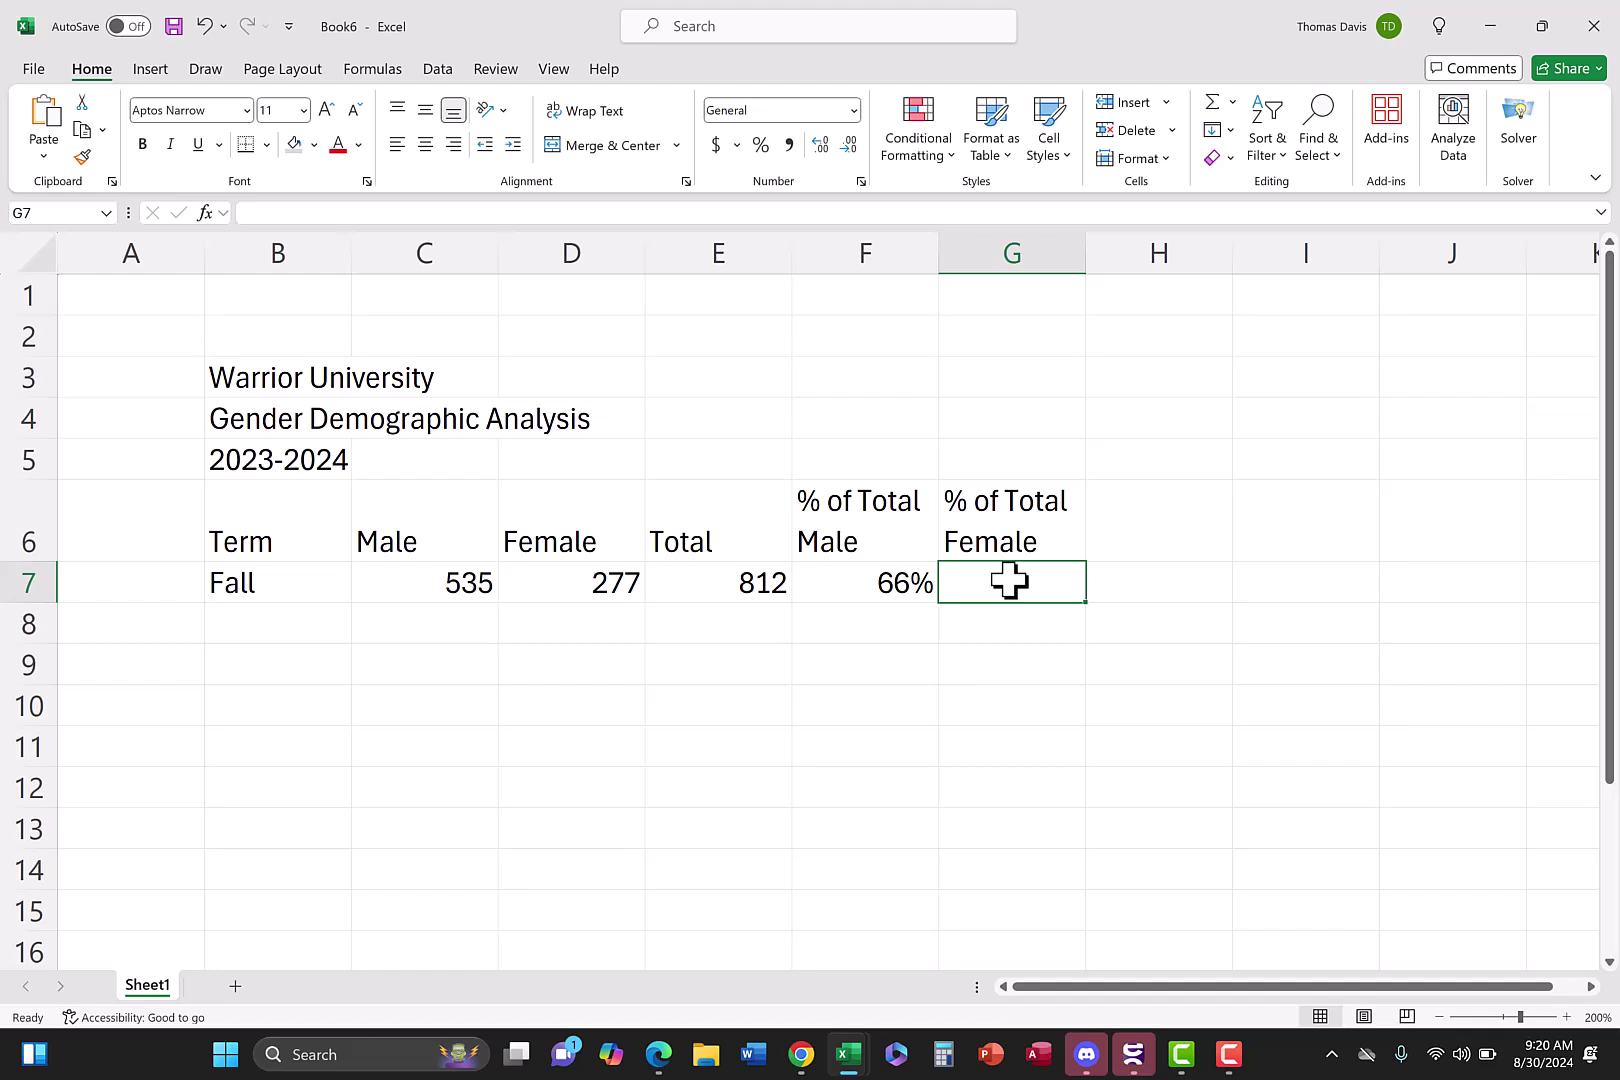
{"action": "type", "text": "="}
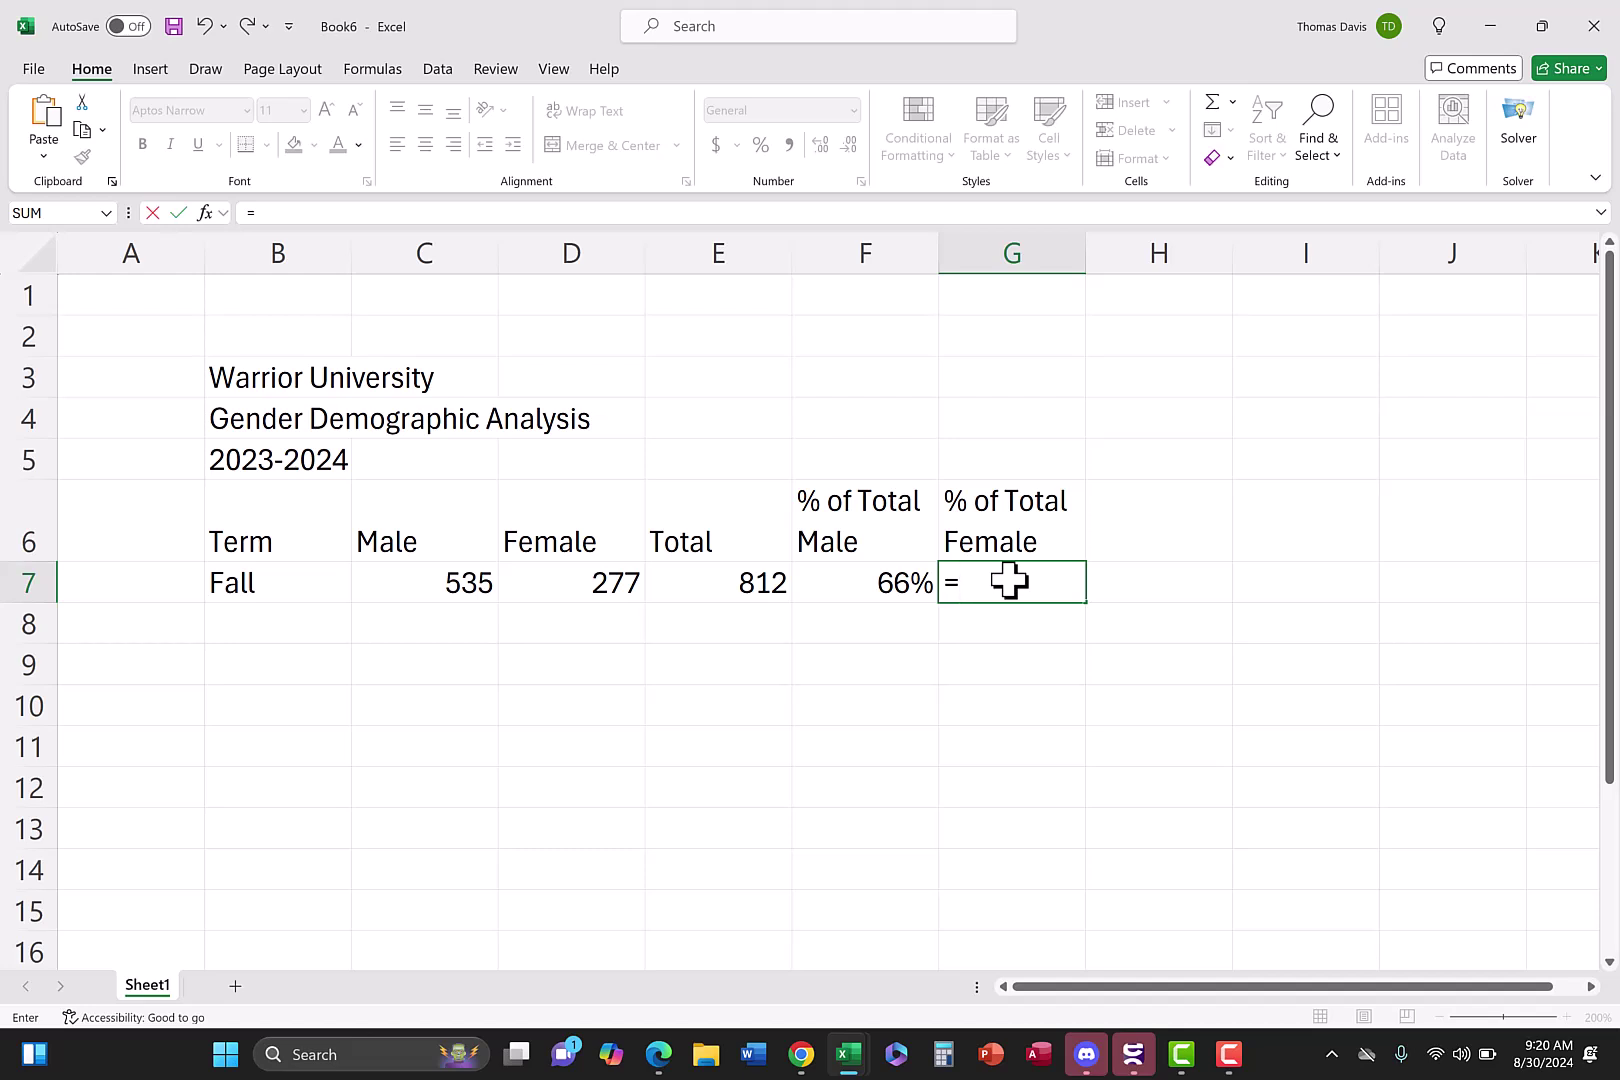
{"action": "left_click", "coordinate": [576, 578]}
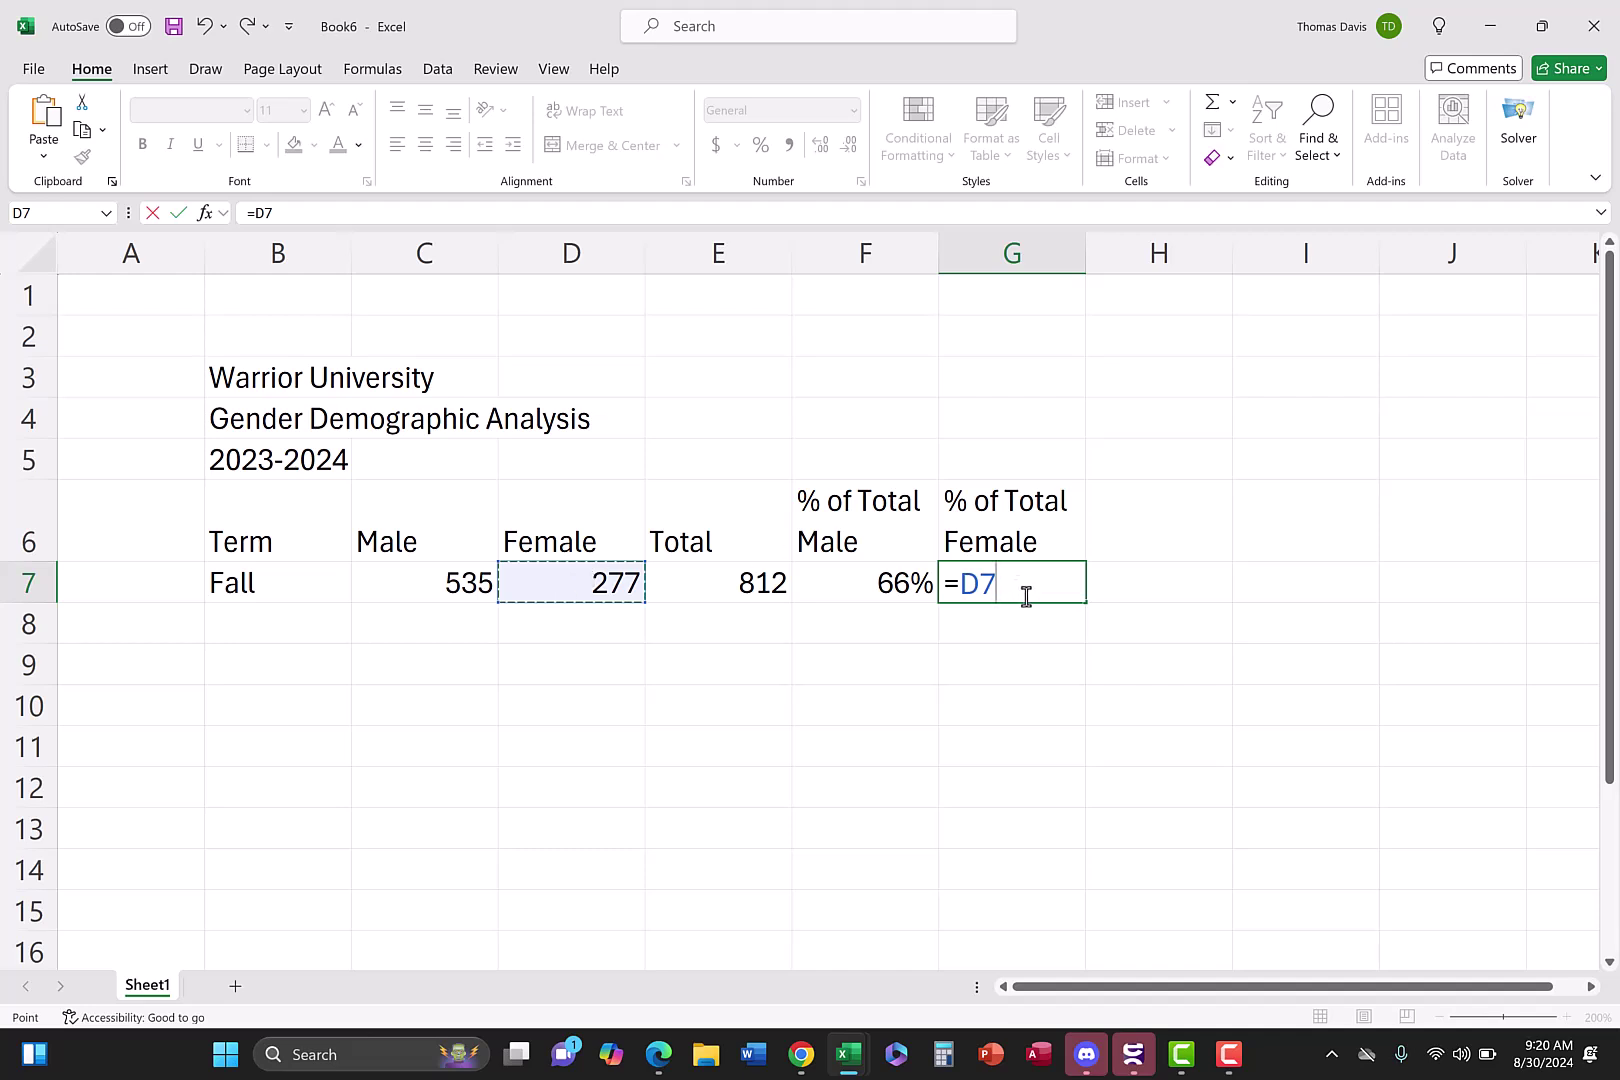
{"action": "type", "text": "/"}
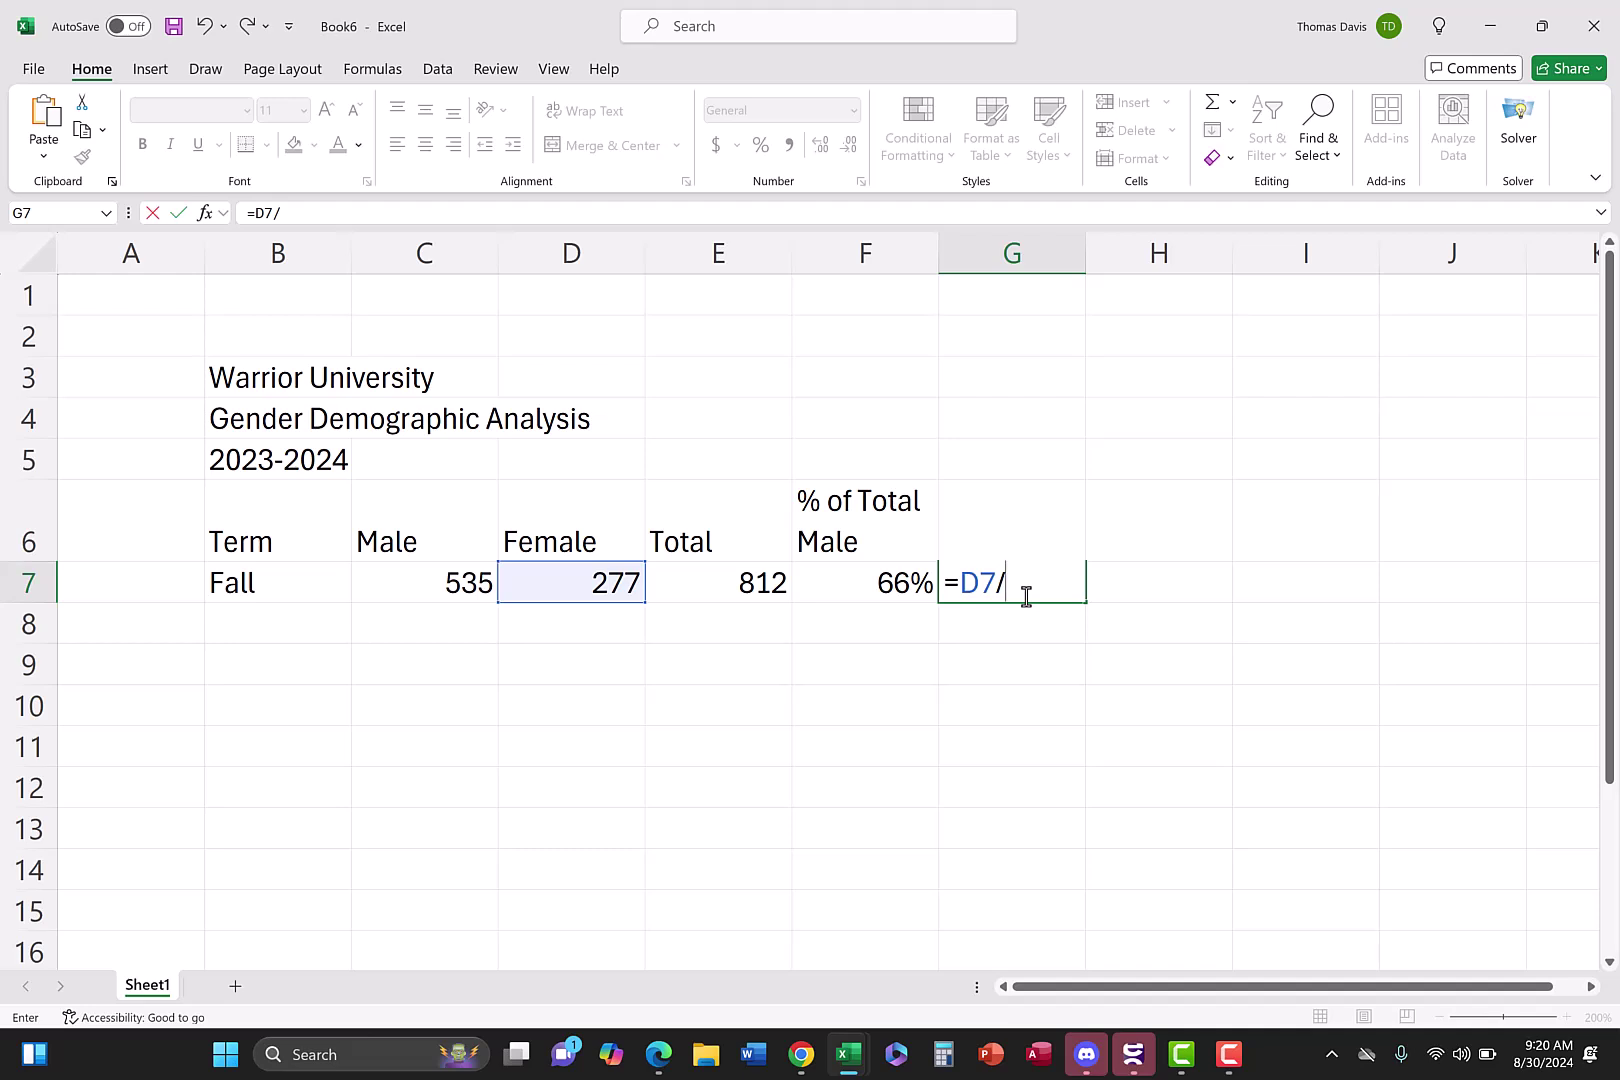
{"action": "type", "text": "e7"}
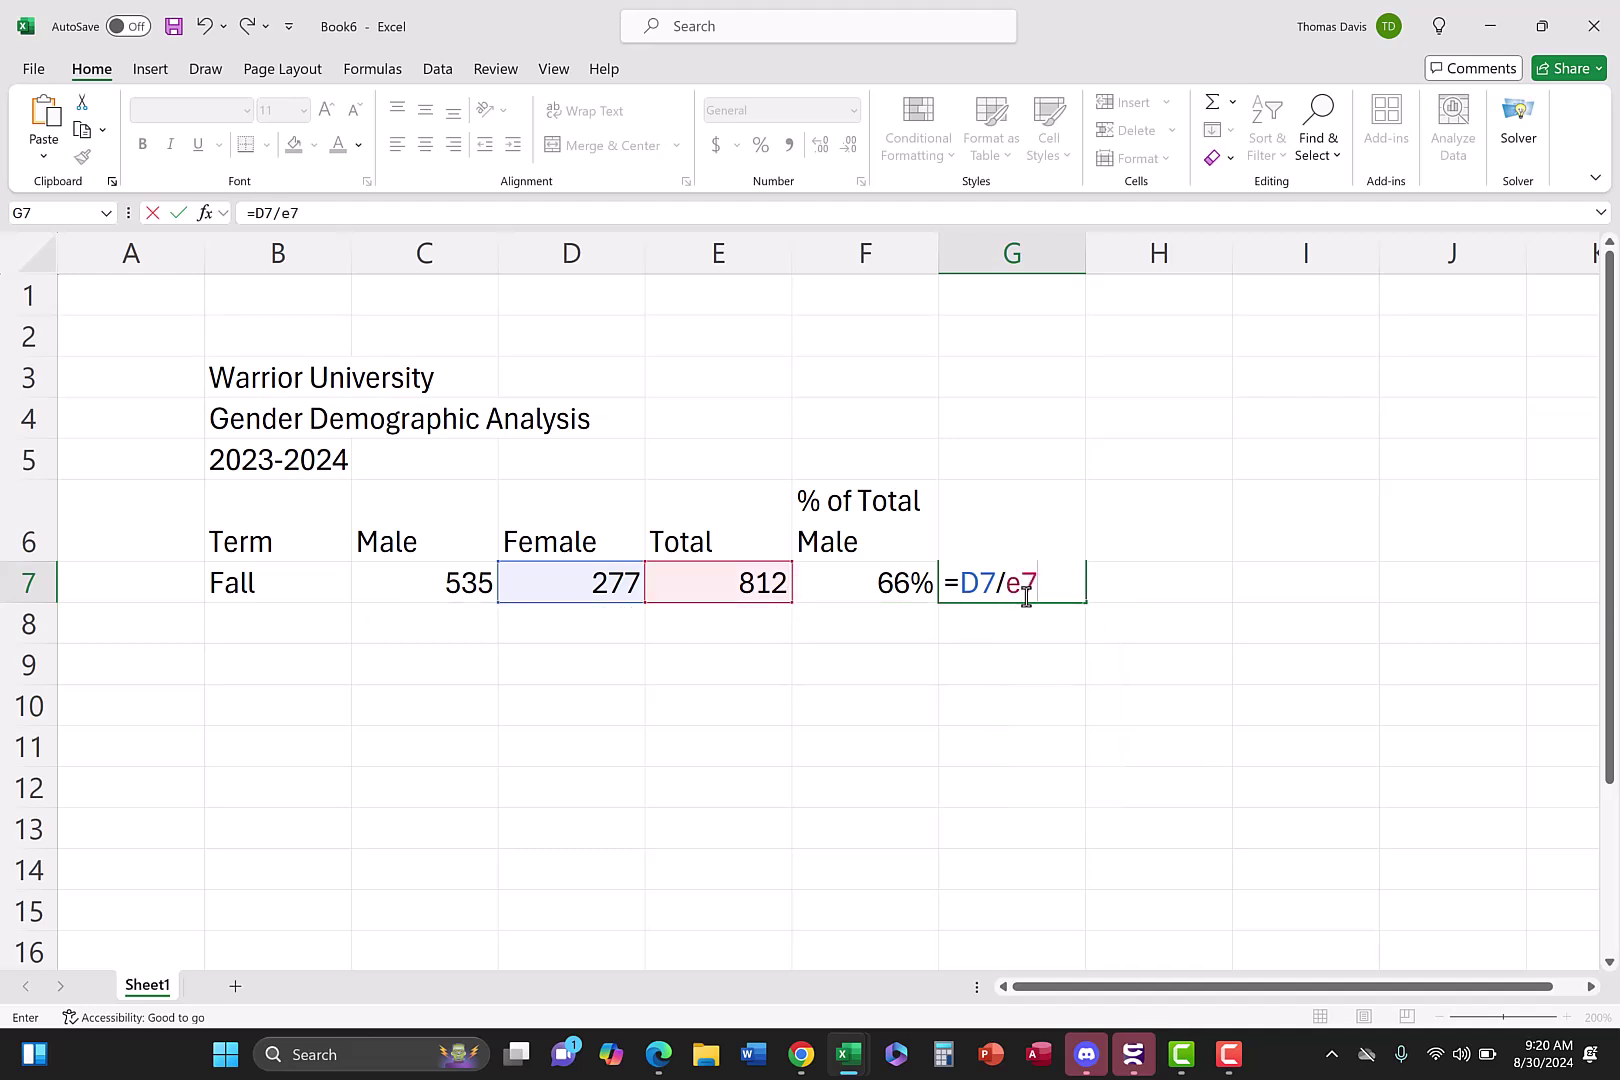
{"action": "key", "text": "Return"}
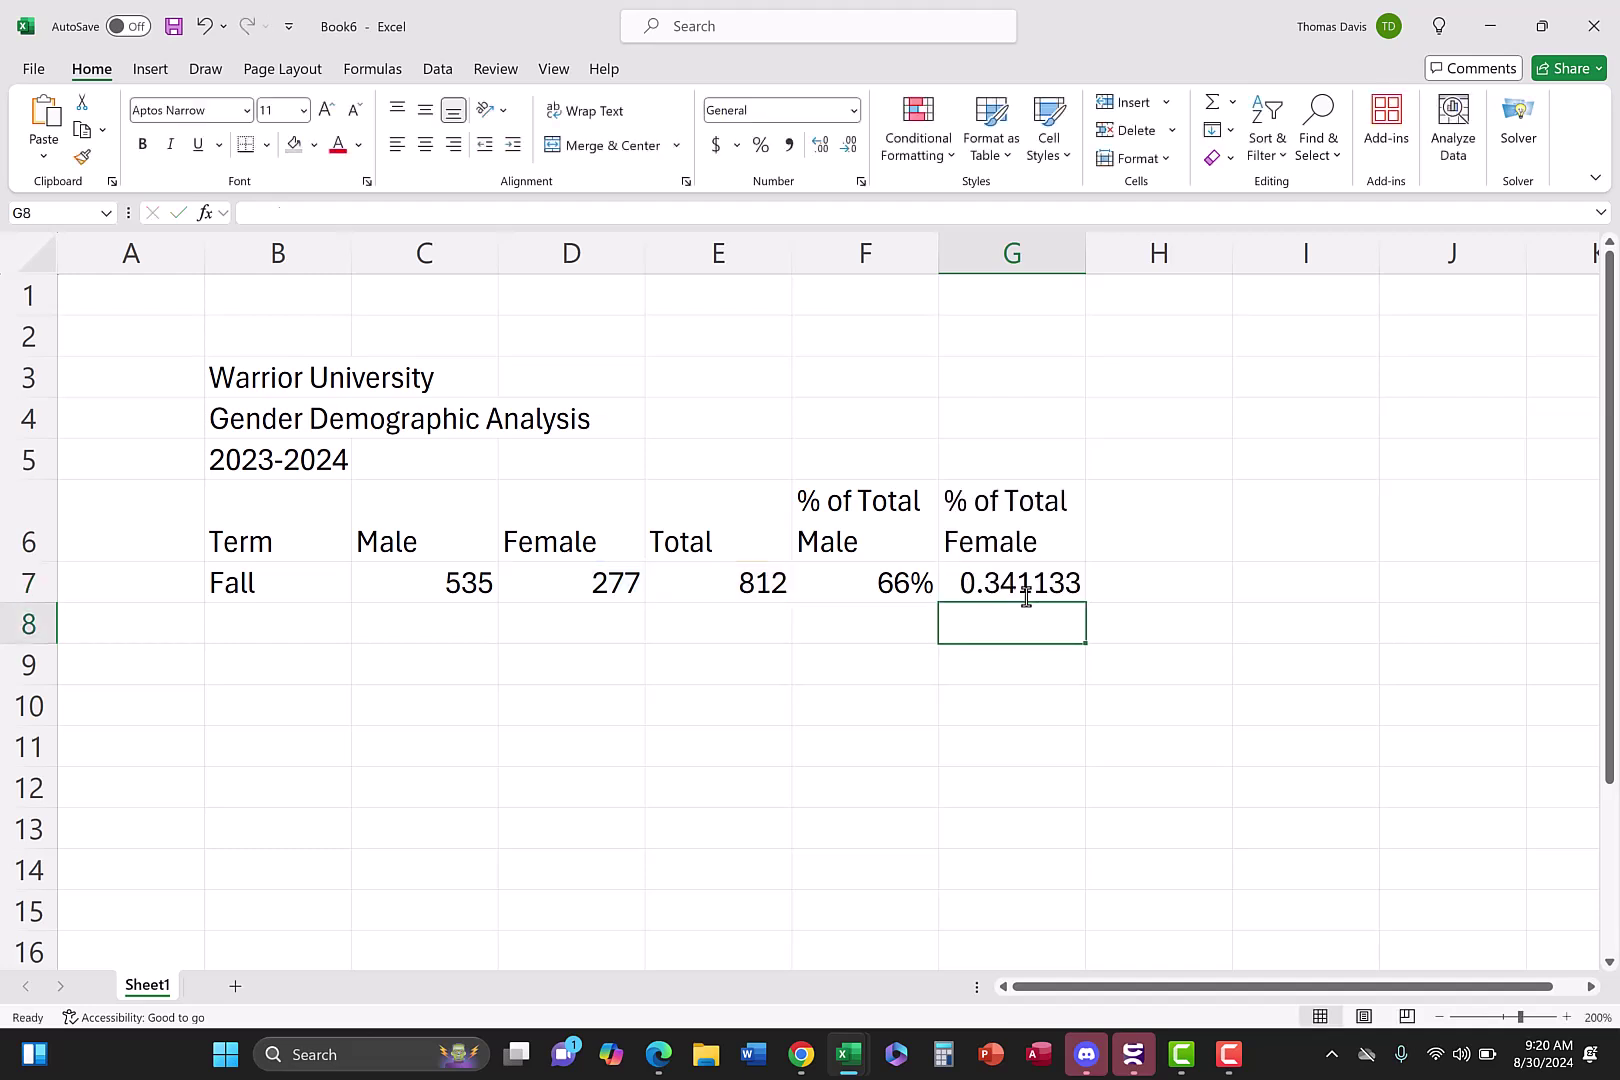
{"action": "left_click", "coordinate": [1030, 588]}
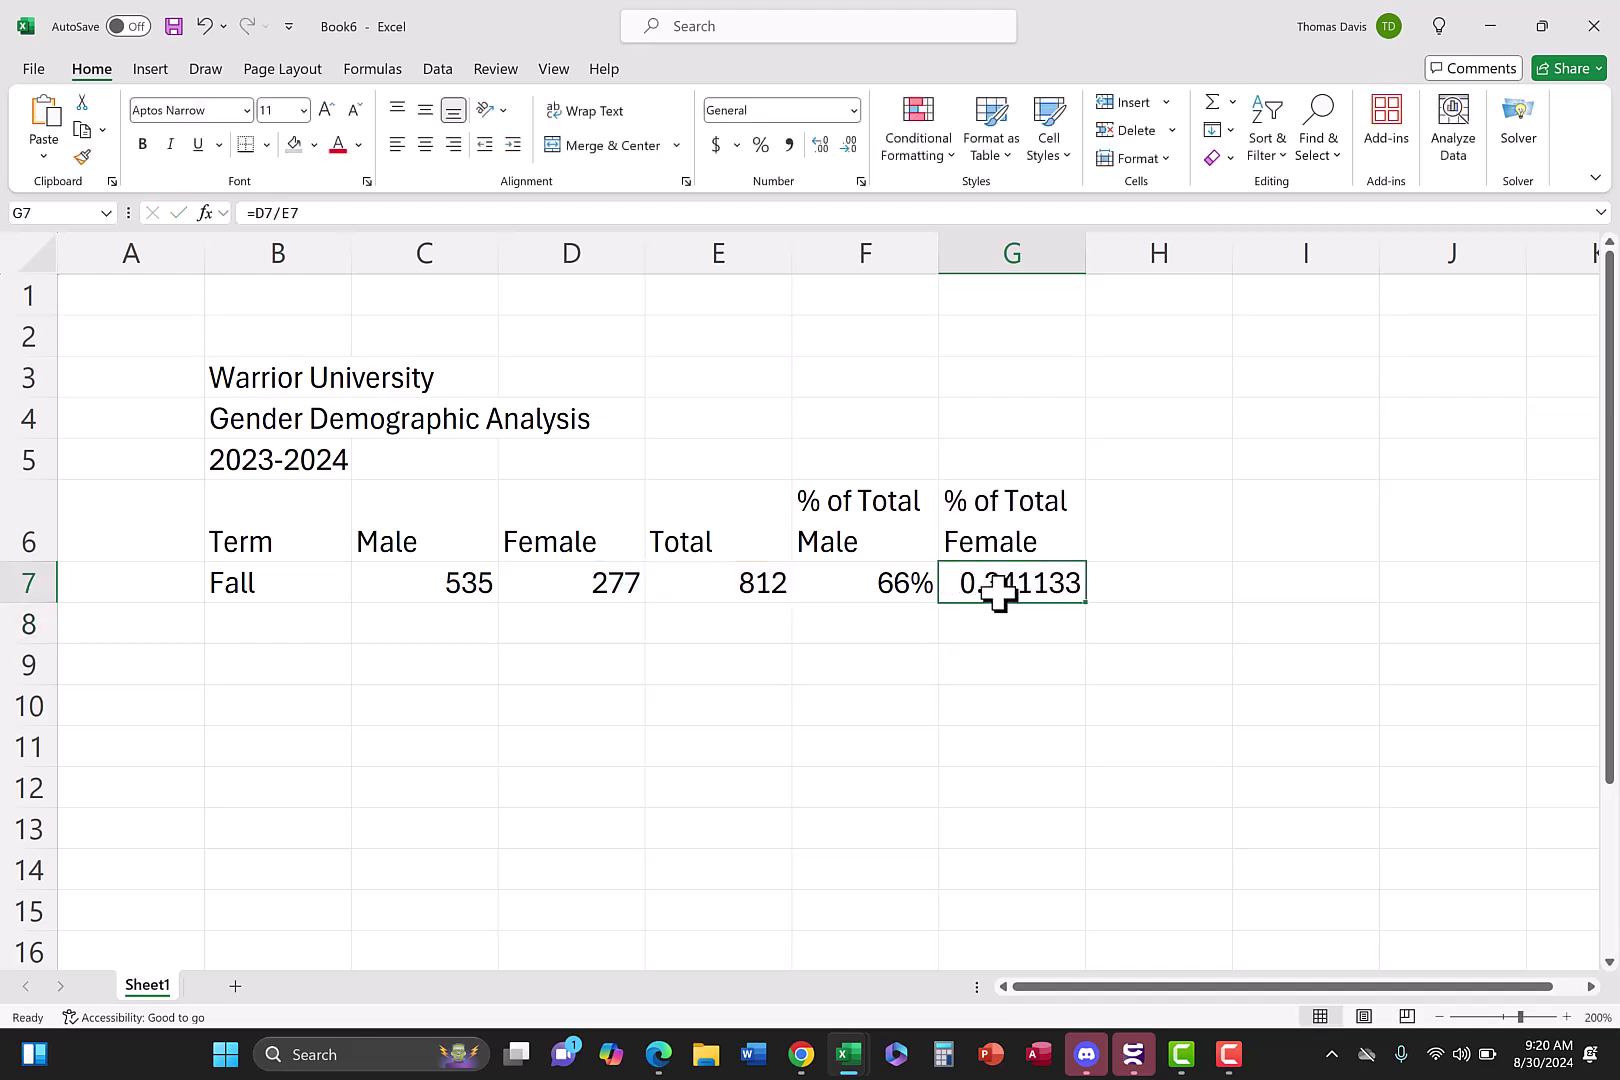
{"action": "left_click", "coordinate": [762, 145]}
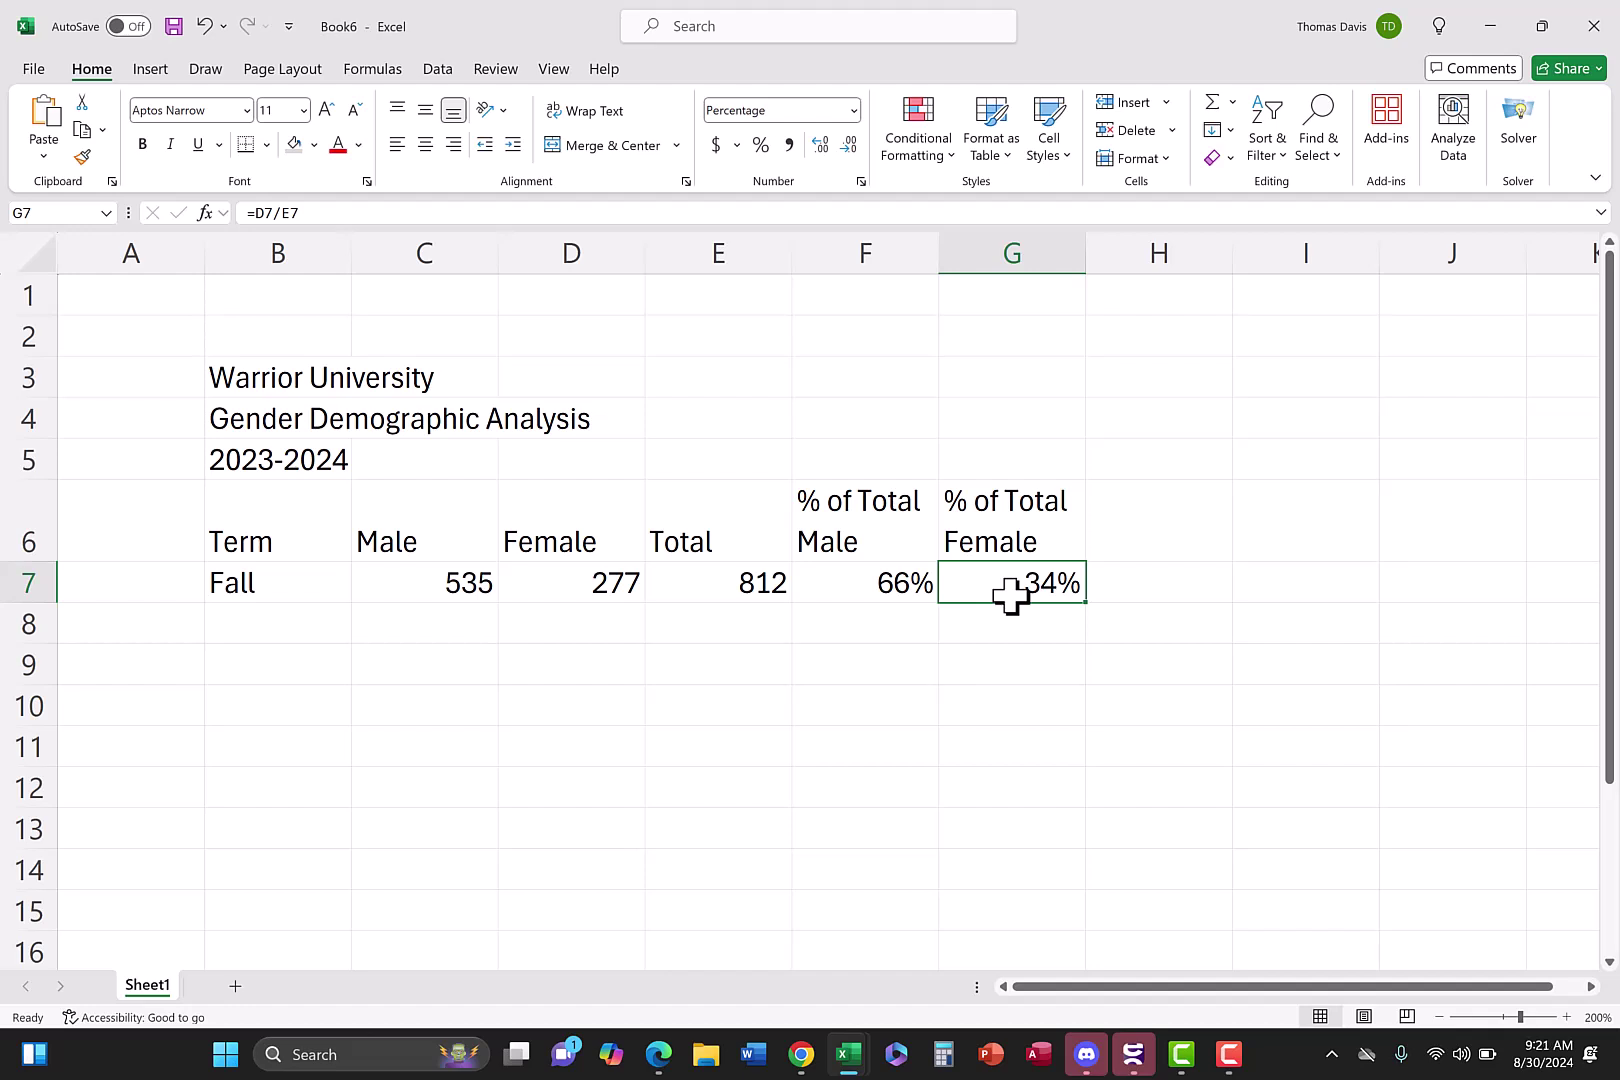
Fill in the second data row with Spring in B8, 499 in C8 and 250 in D8
{"action": "left_click", "coordinate": [279, 620]}
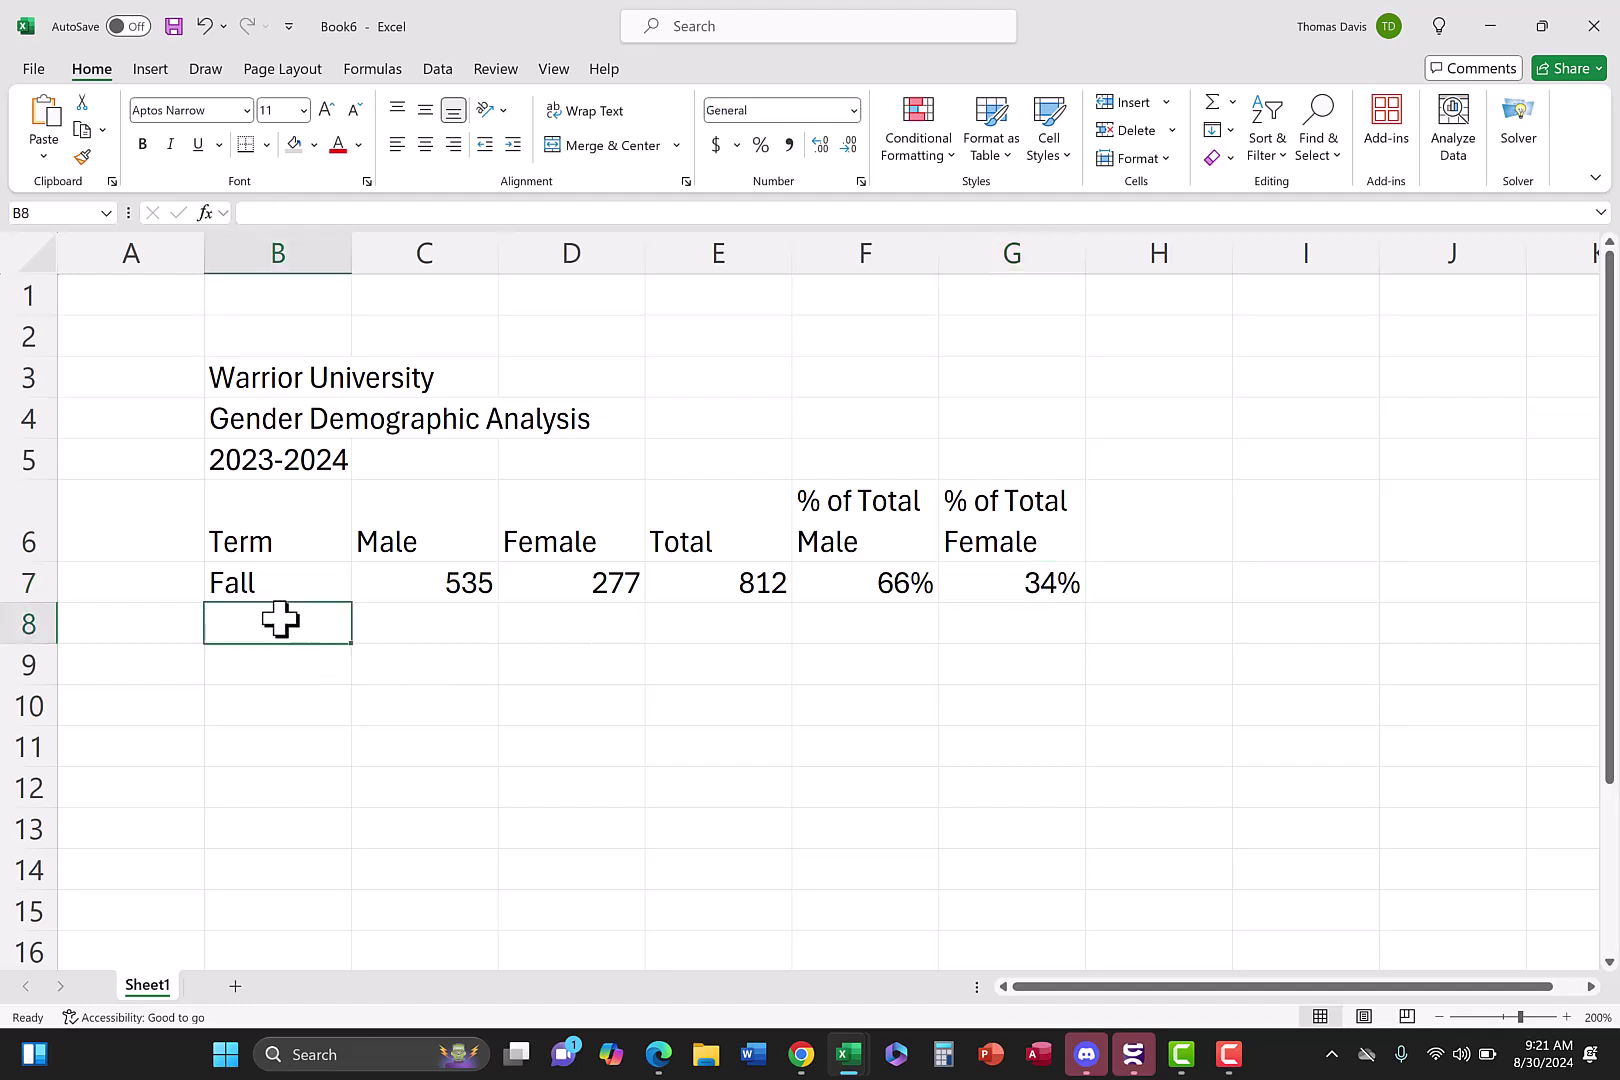
{"action": "type", "text": "Spring"}
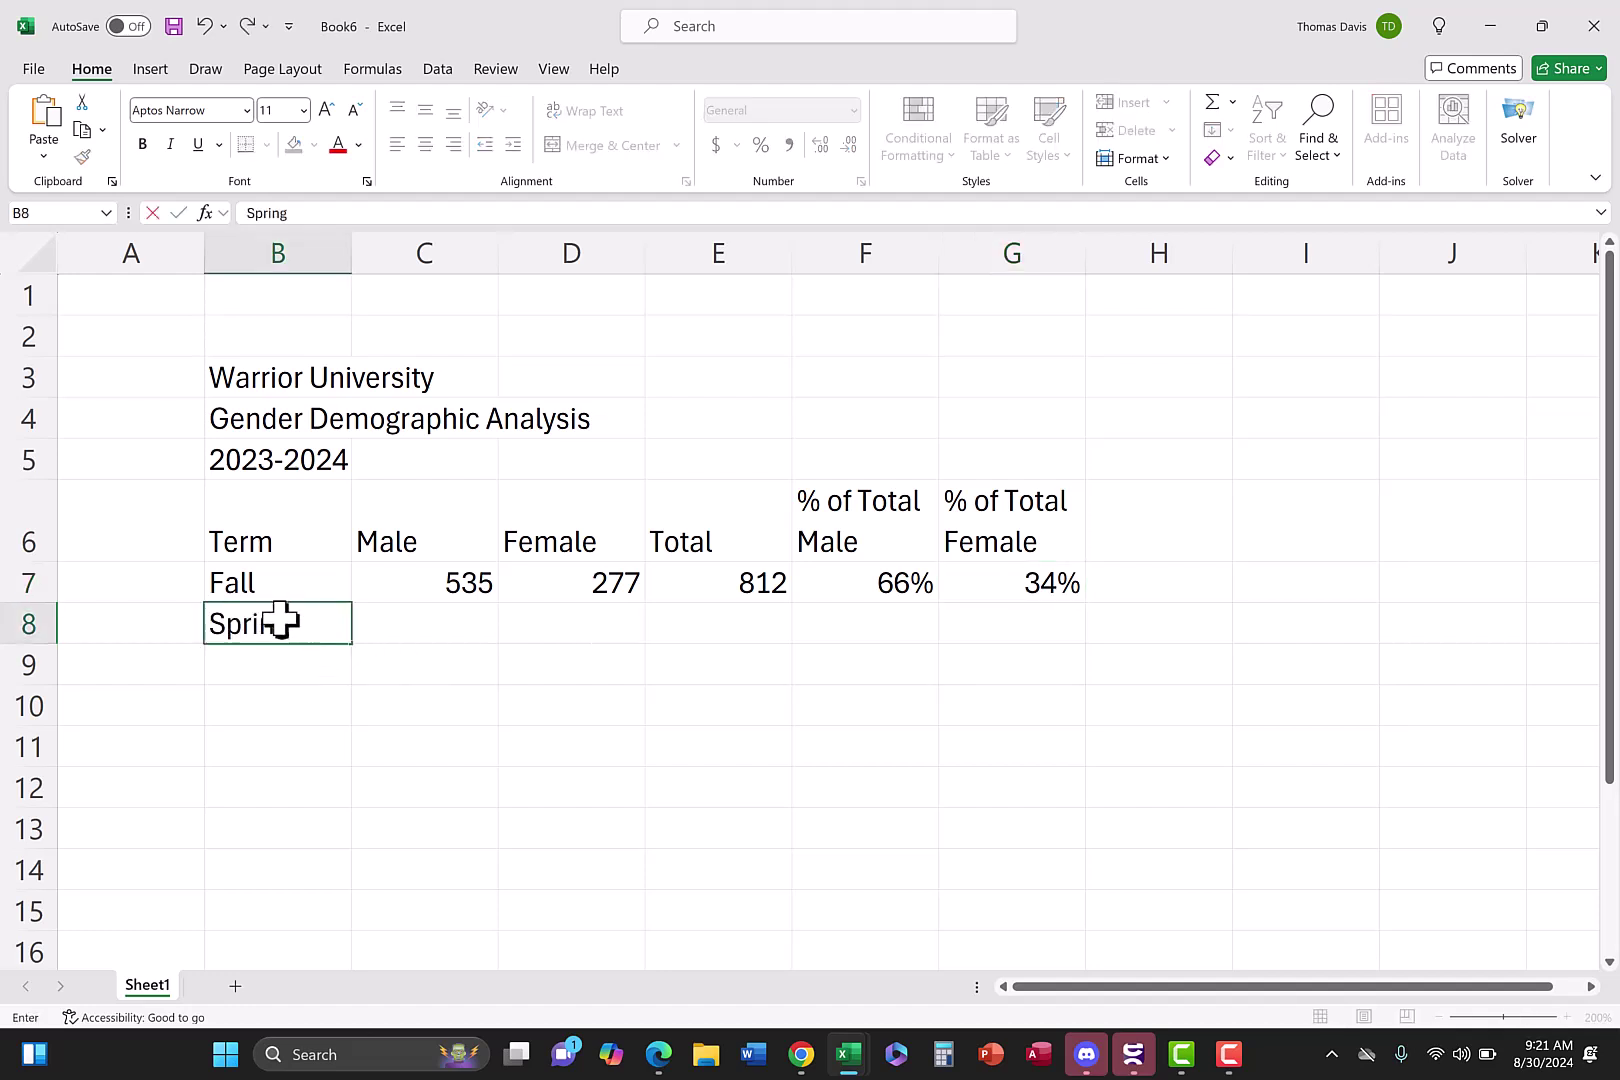
{"action": "key", "text": "Tab"}
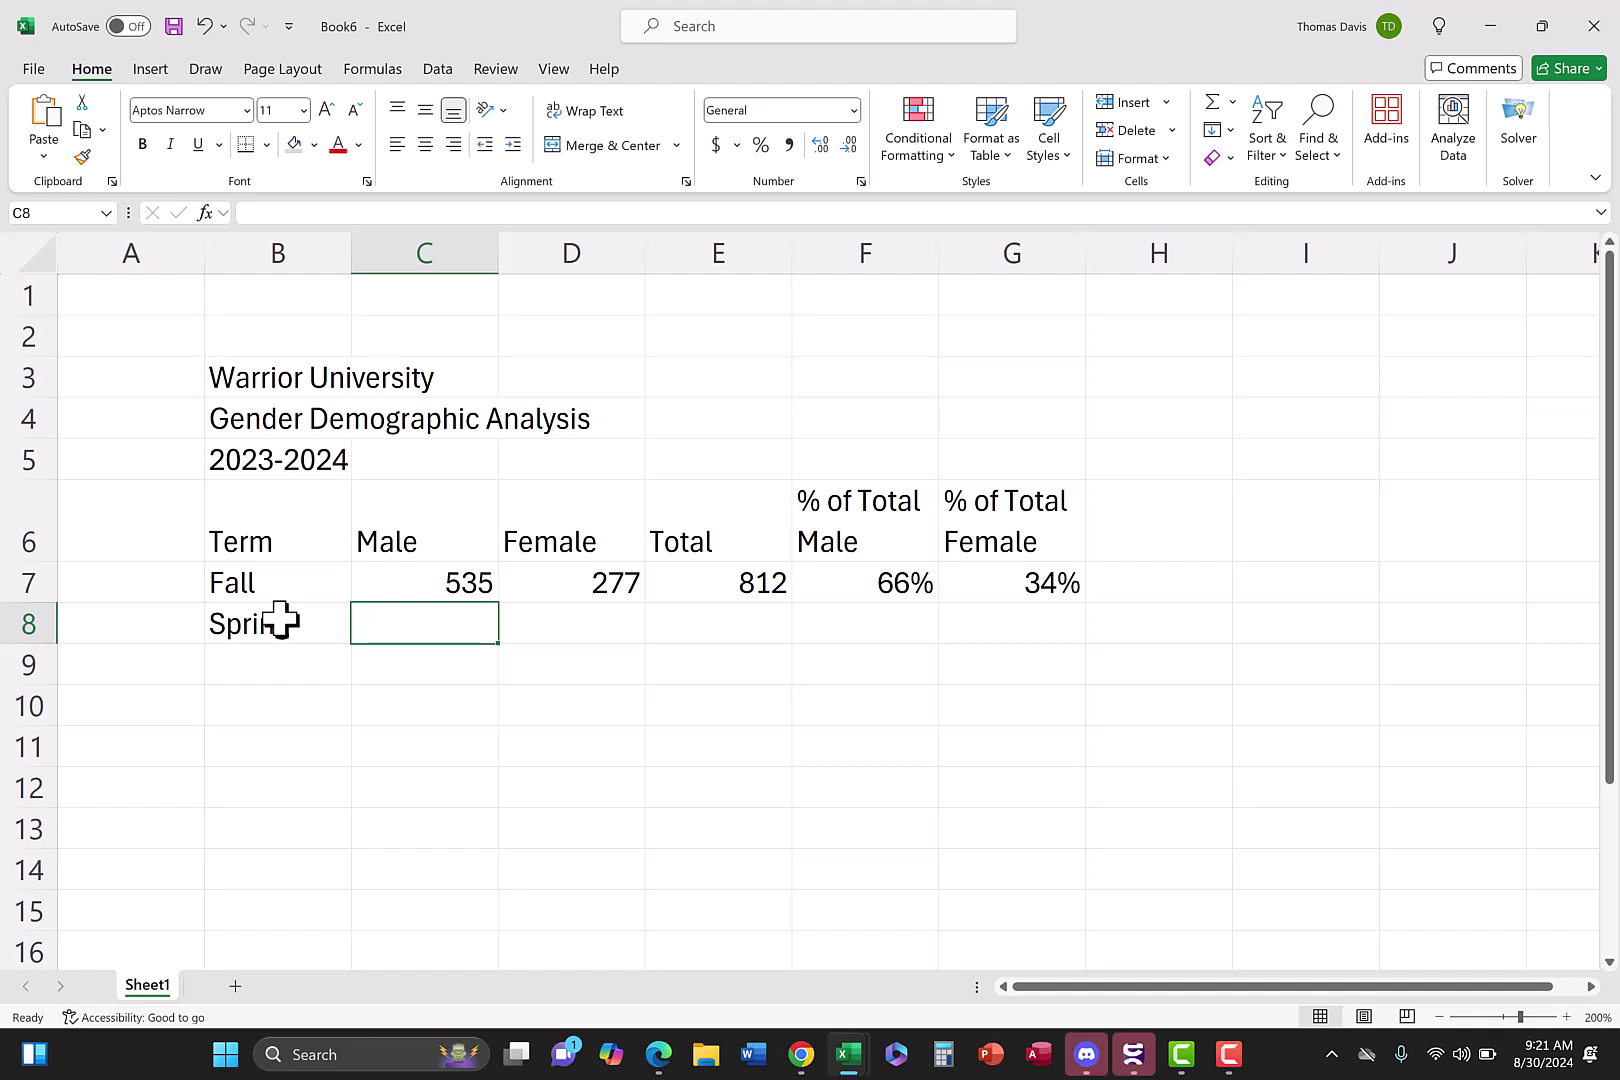
{"action": "type", "text": "499"}
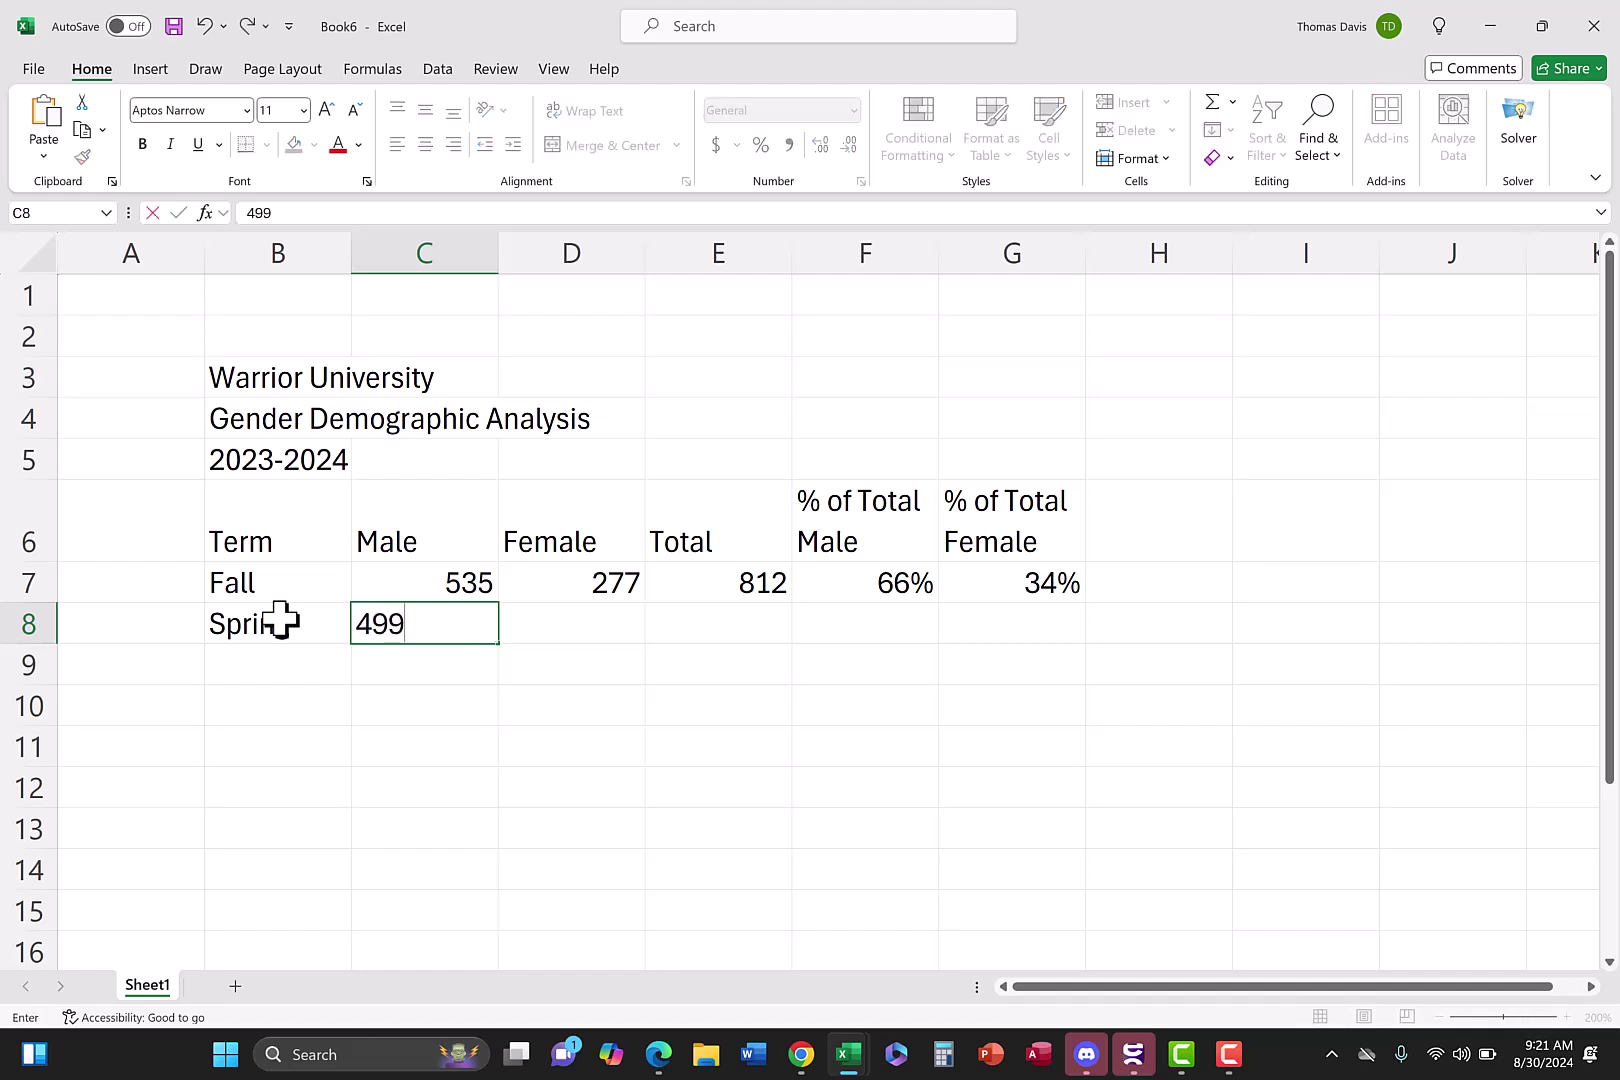
{"action": "key", "text": "Tab"}
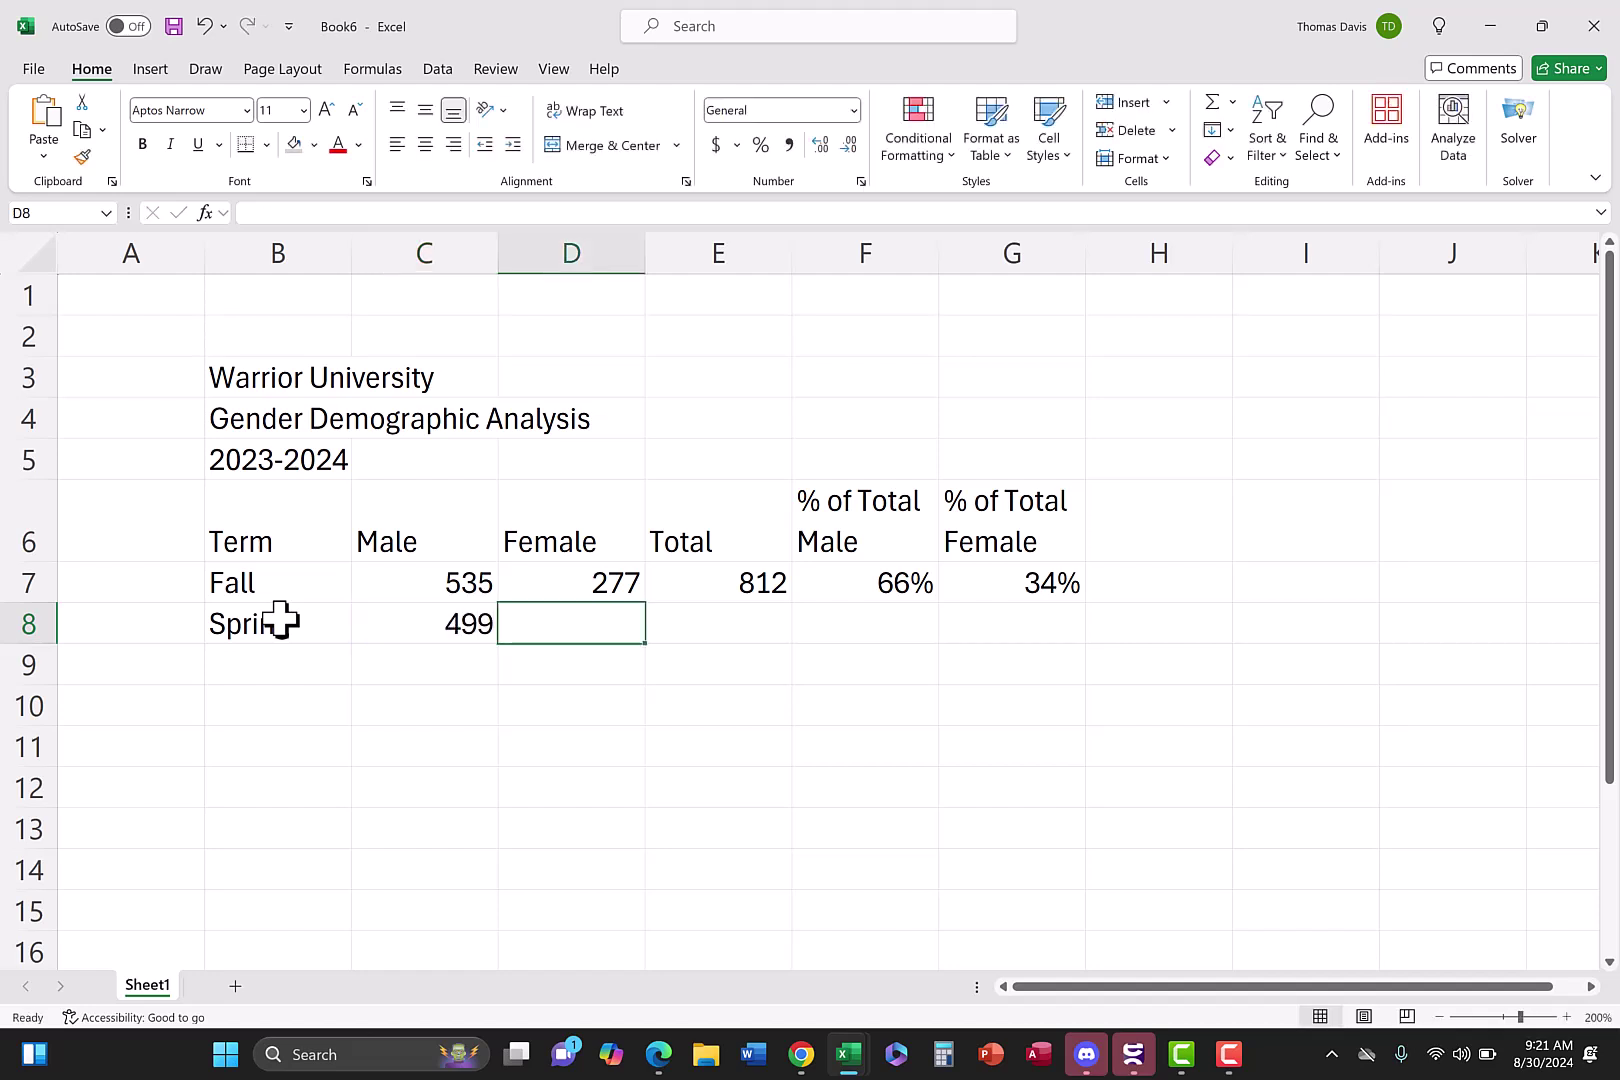
{"action": "type", "text": "250"}
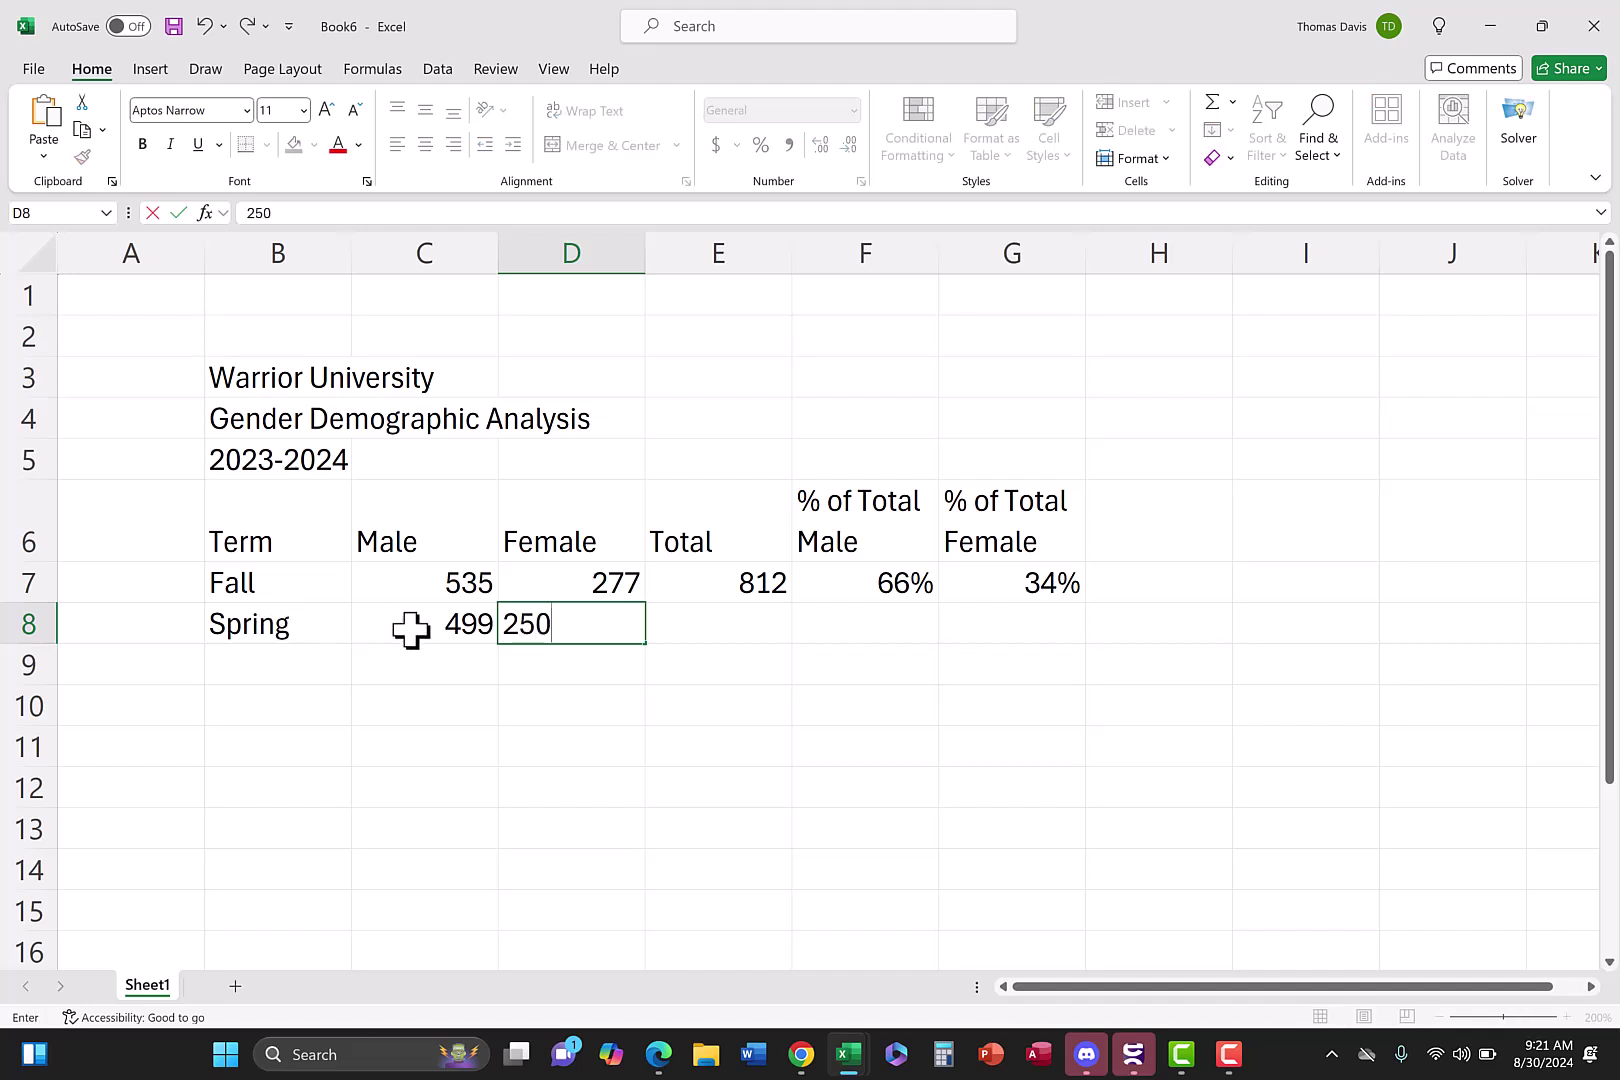
{"action": "left_click", "coordinate": [732, 621]}
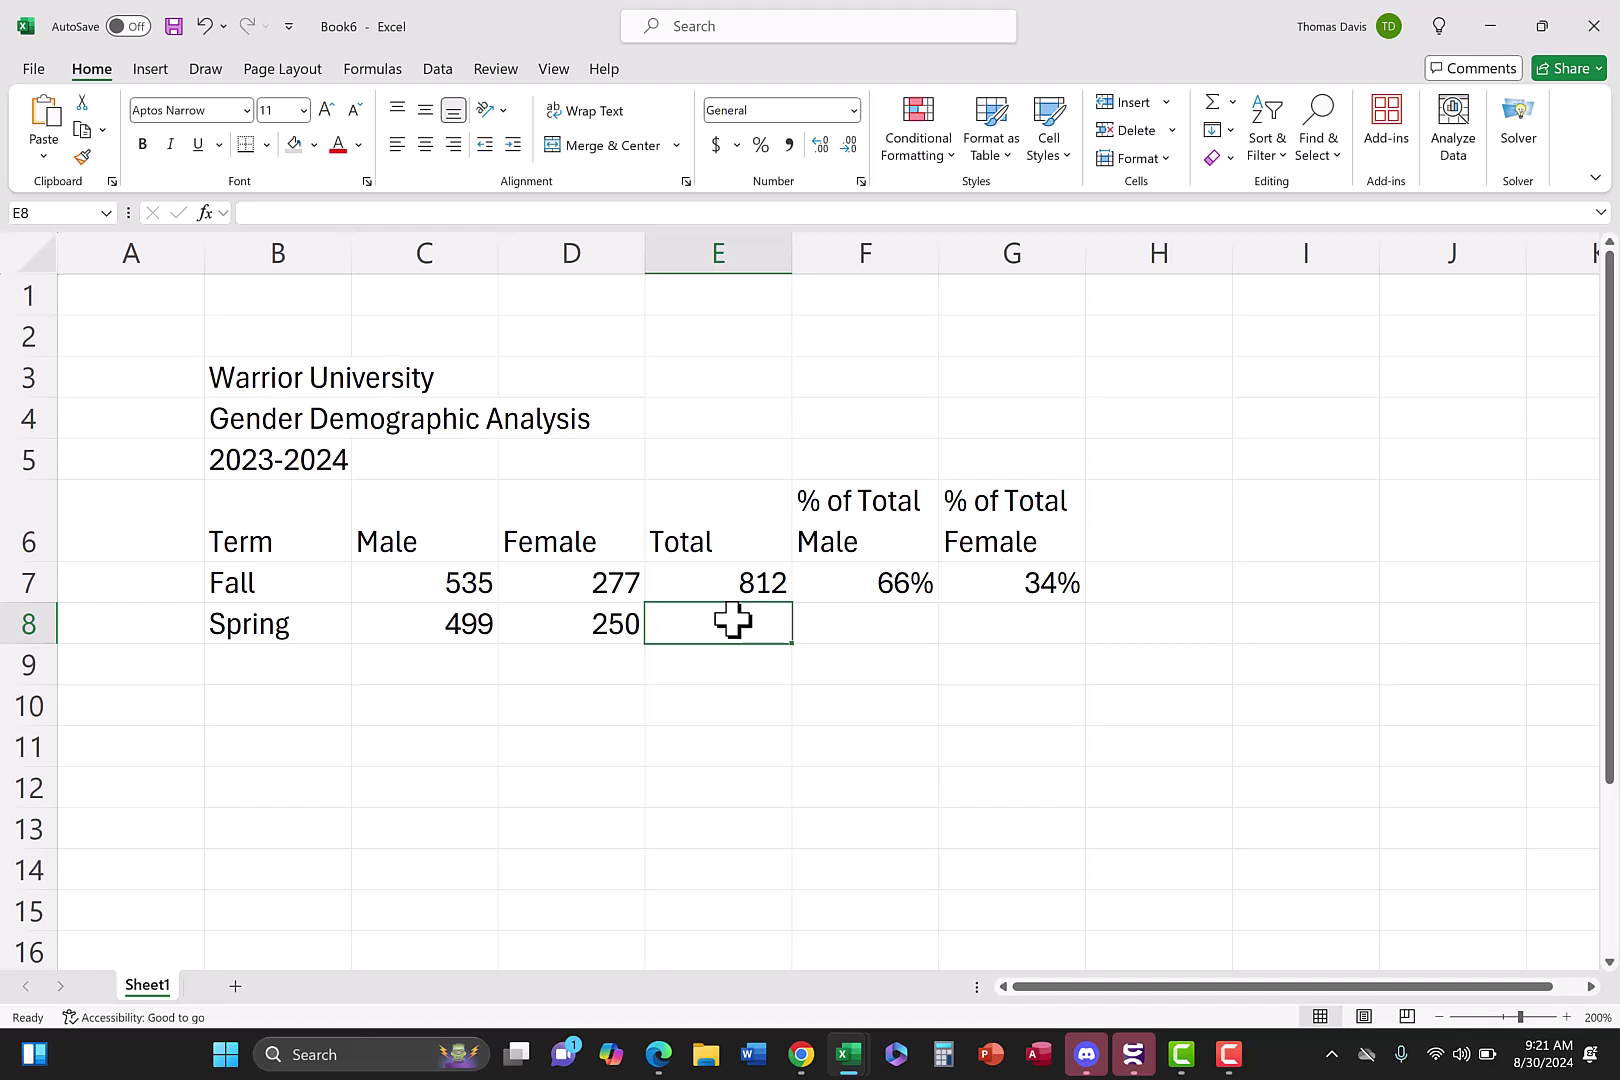
Copy the Total formula from E7 down to E8 with AutoFill and check the copied formula
{"action": "left_click", "coordinate": [768, 581]}
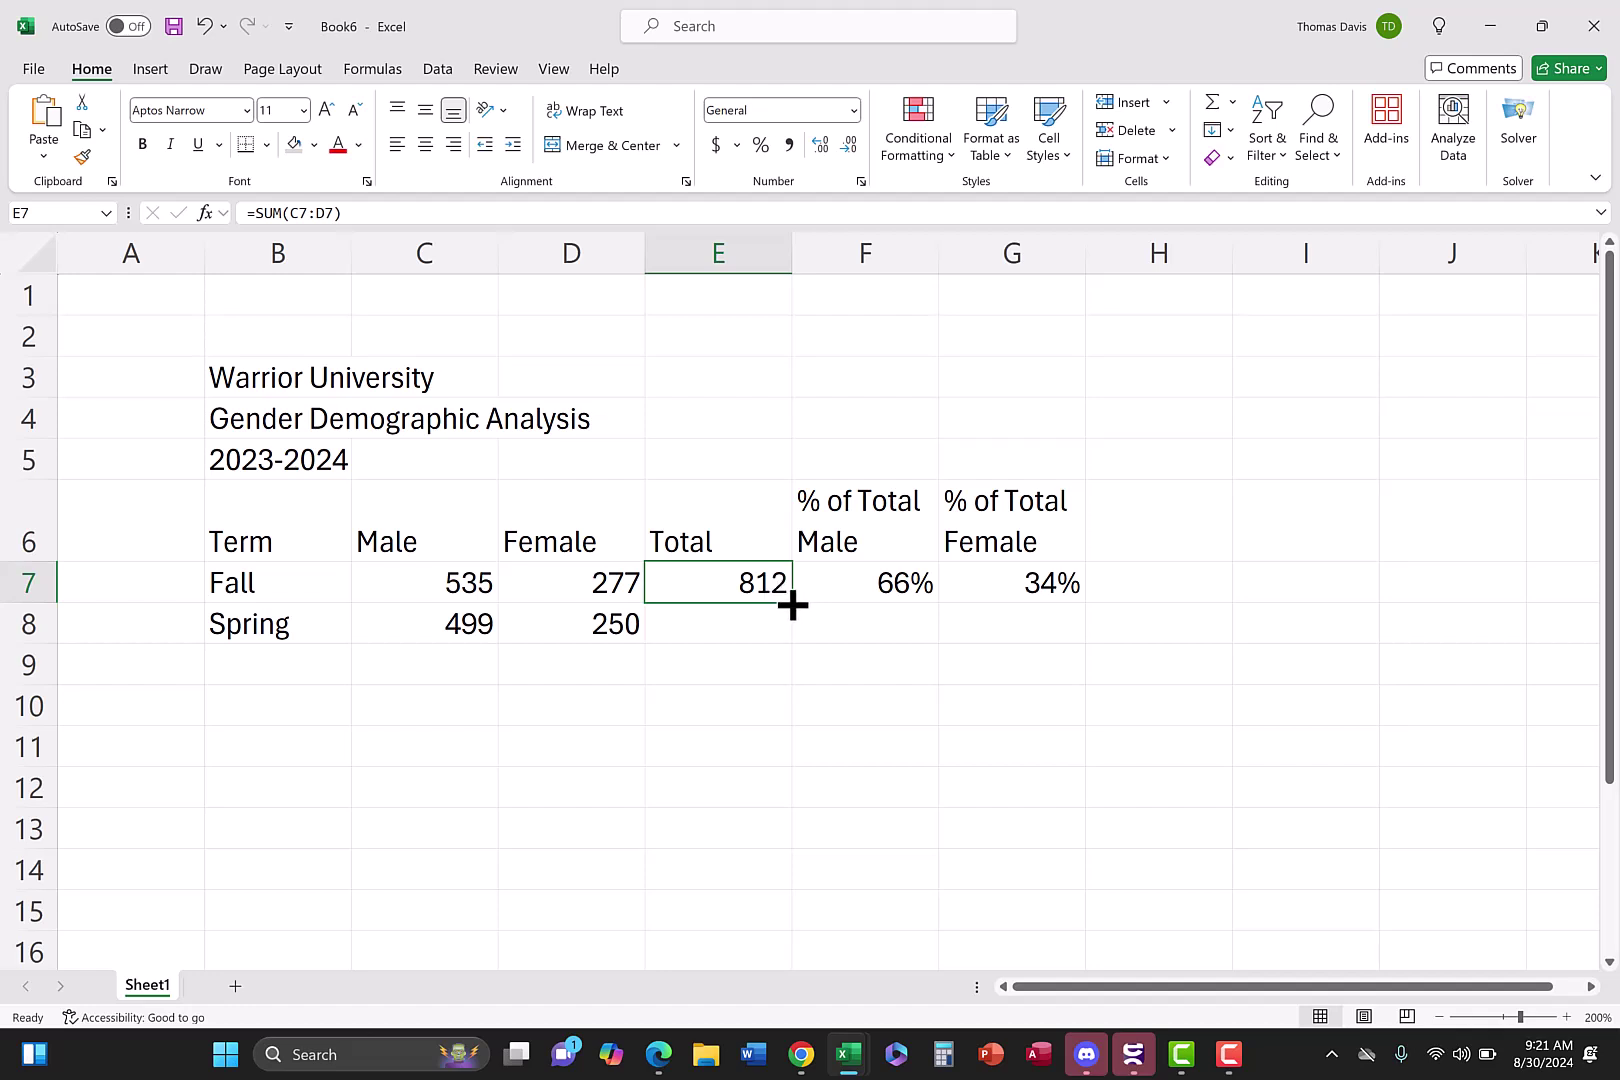
{"action": "left_click_drag", "start_coordinate": [792, 604], "coordinate": [792, 629]}
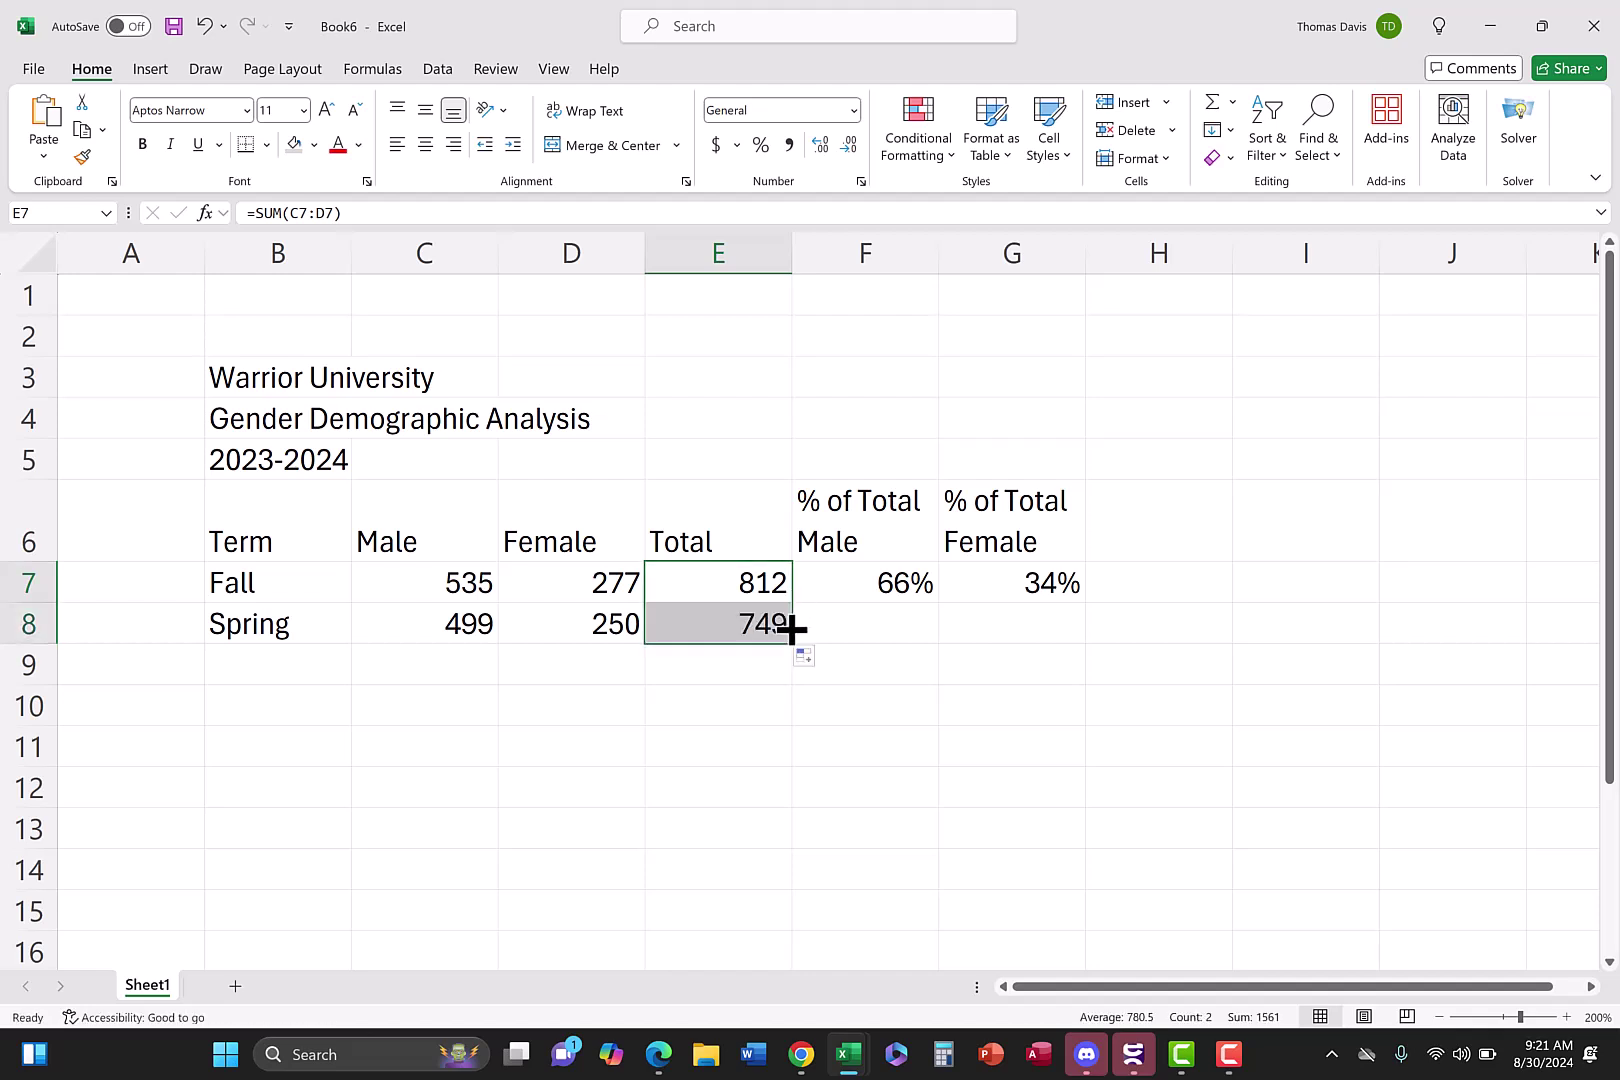
{"action": "left_click", "coordinate": [768, 624]}
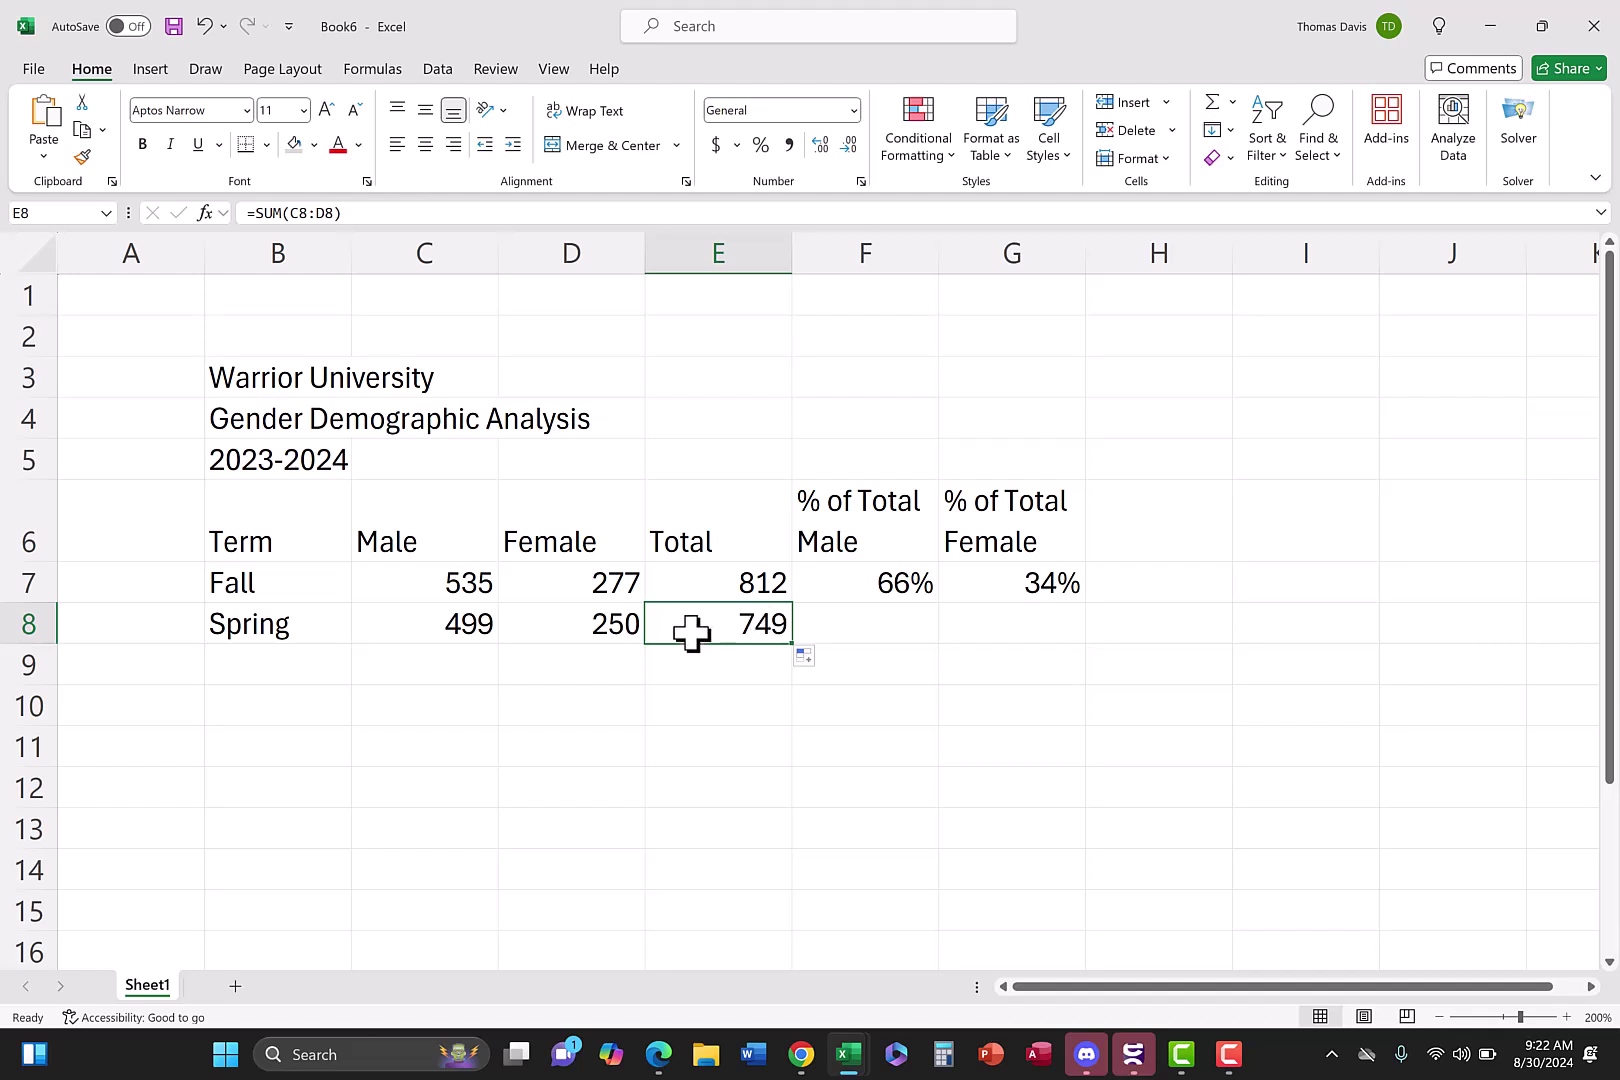
Copy the male and female share formulas from F7 and G7 down to row 8 with AutoFill and check the copied formulas
{"action": "left_click", "coordinate": [879, 637]}
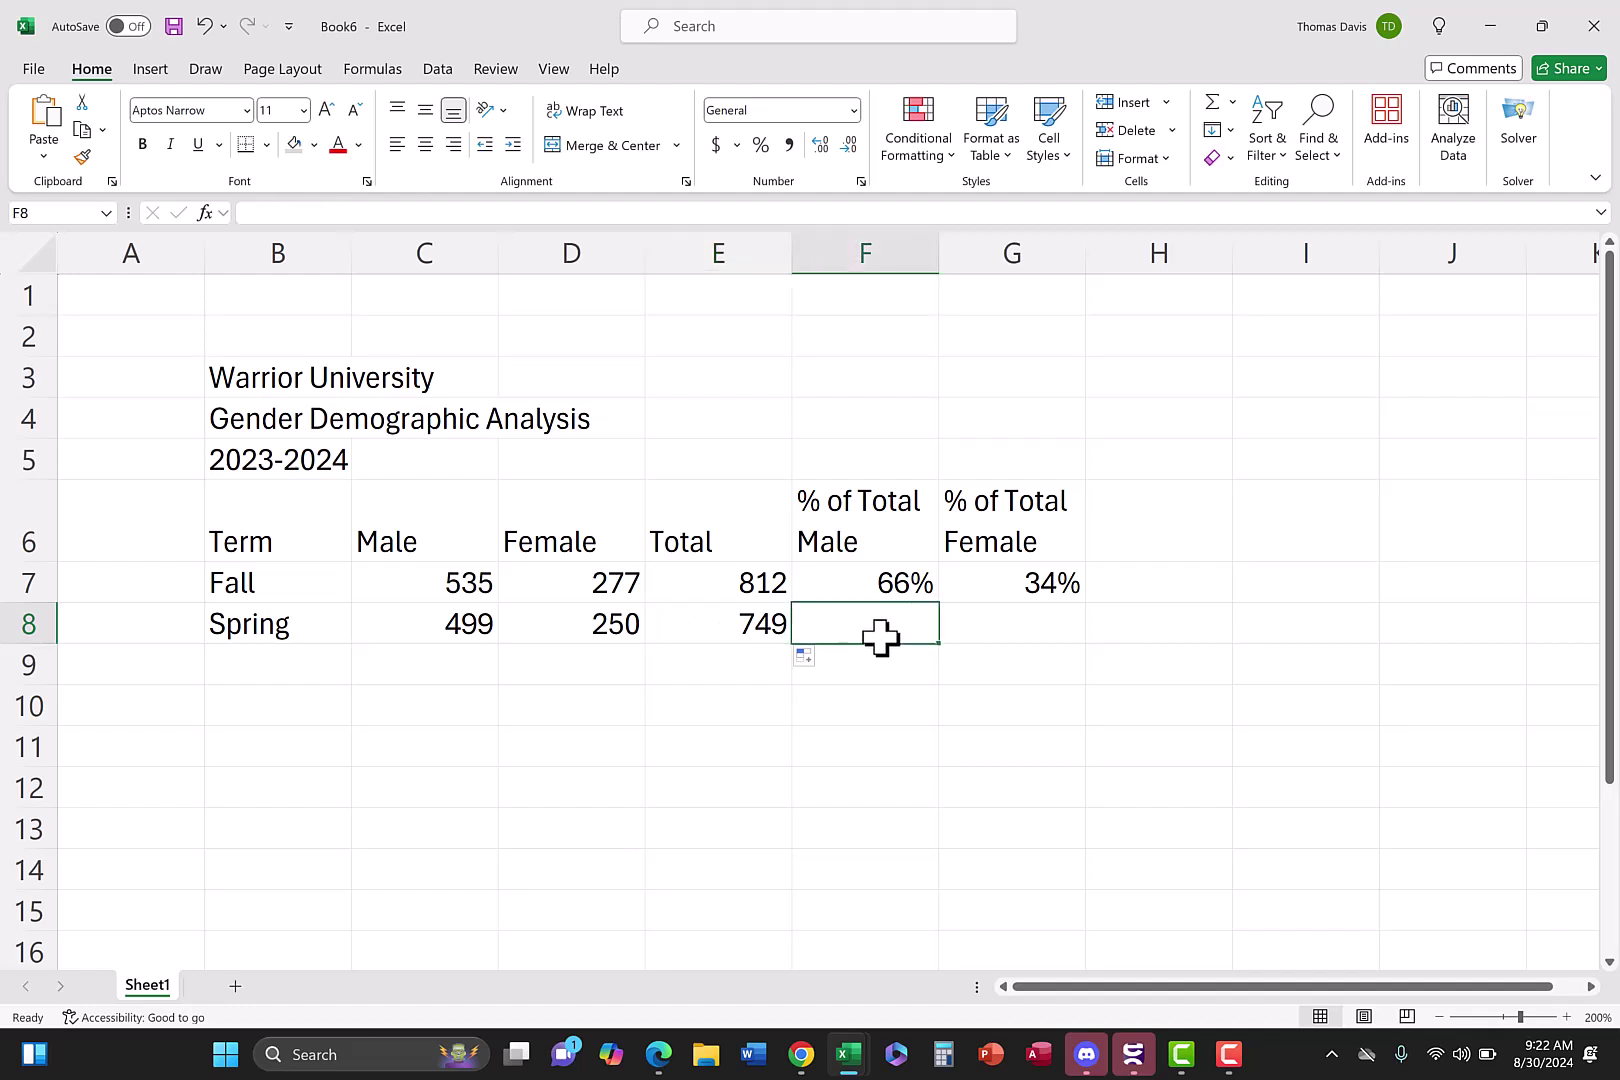
{"action": "left_click", "coordinate": [895, 575]}
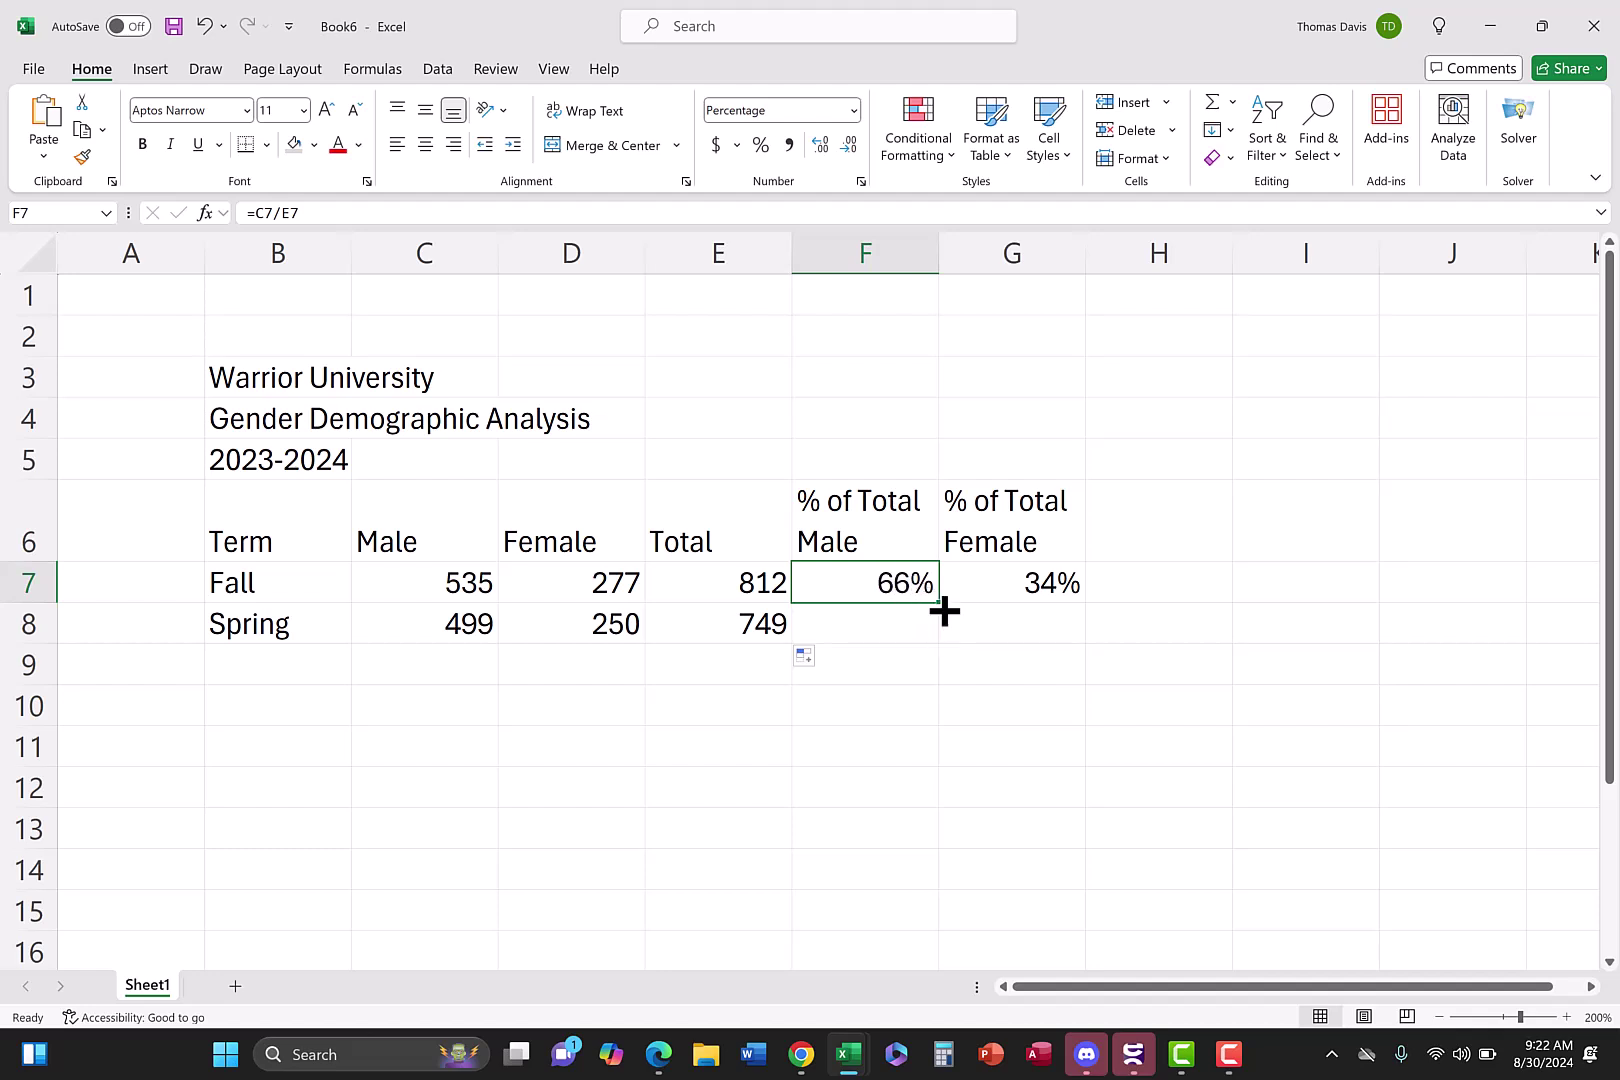
{"action": "left_click_drag", "start_coordinate": [943, 607], "coordinate": [933, 647]}
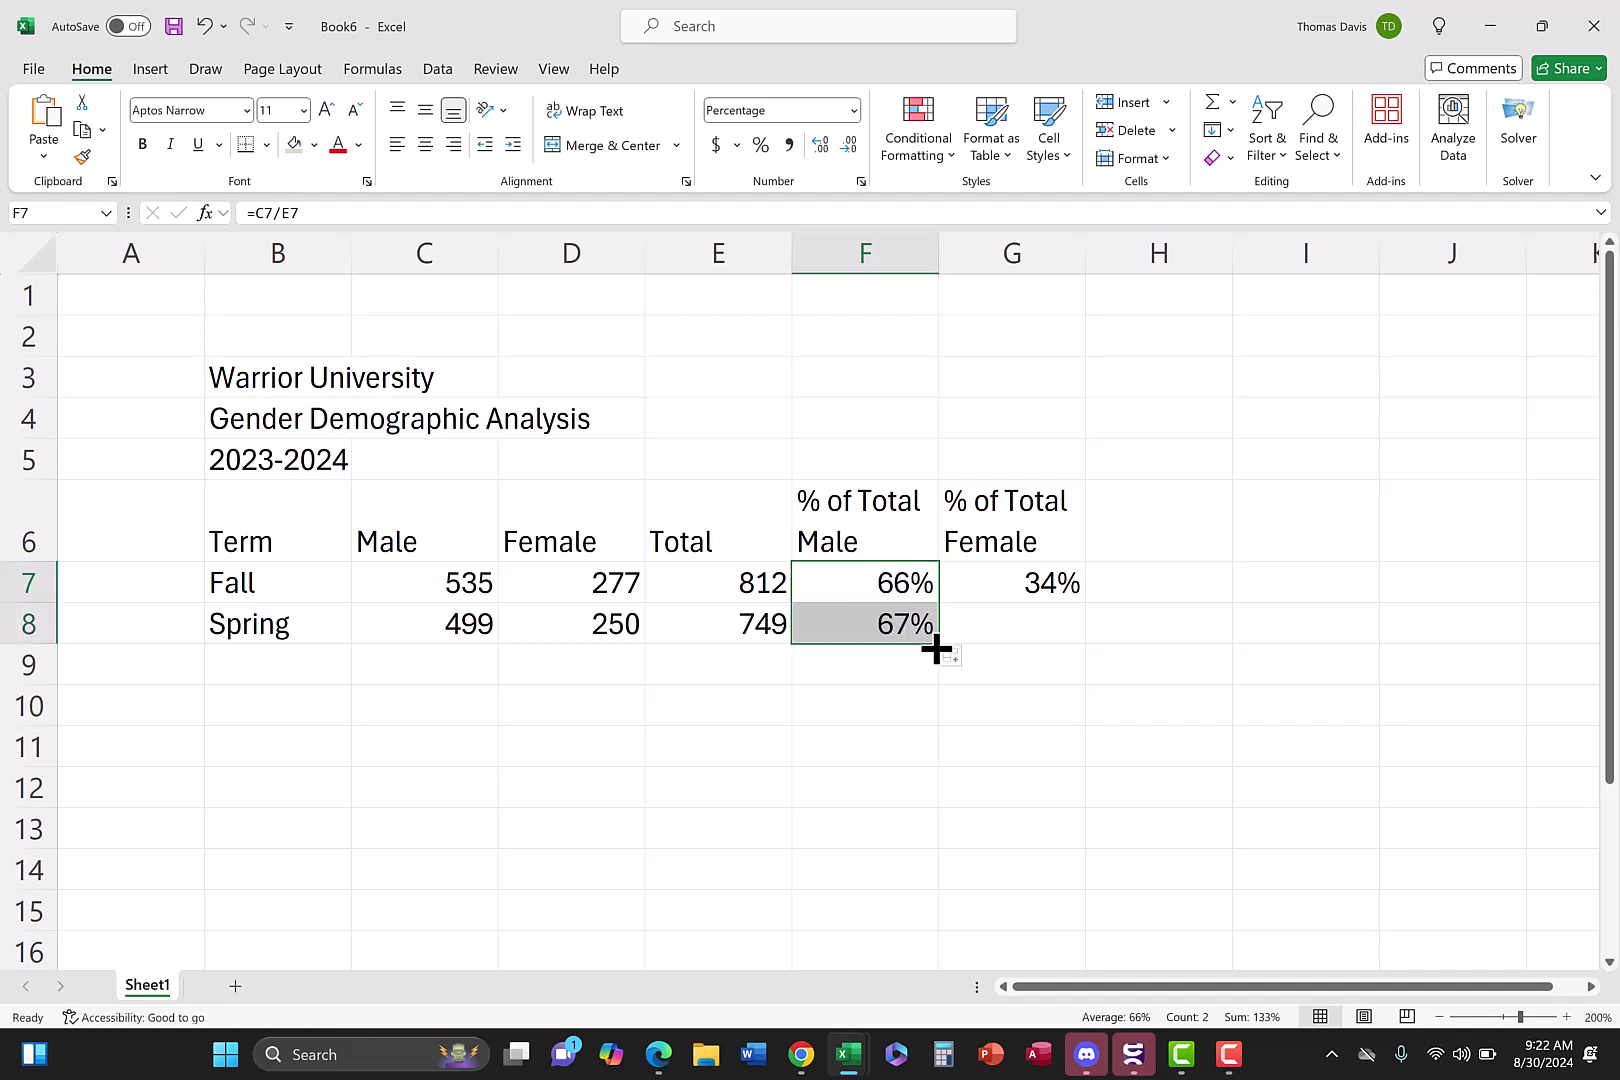
{"action": "left_click", "coordinate": [884, 630]}
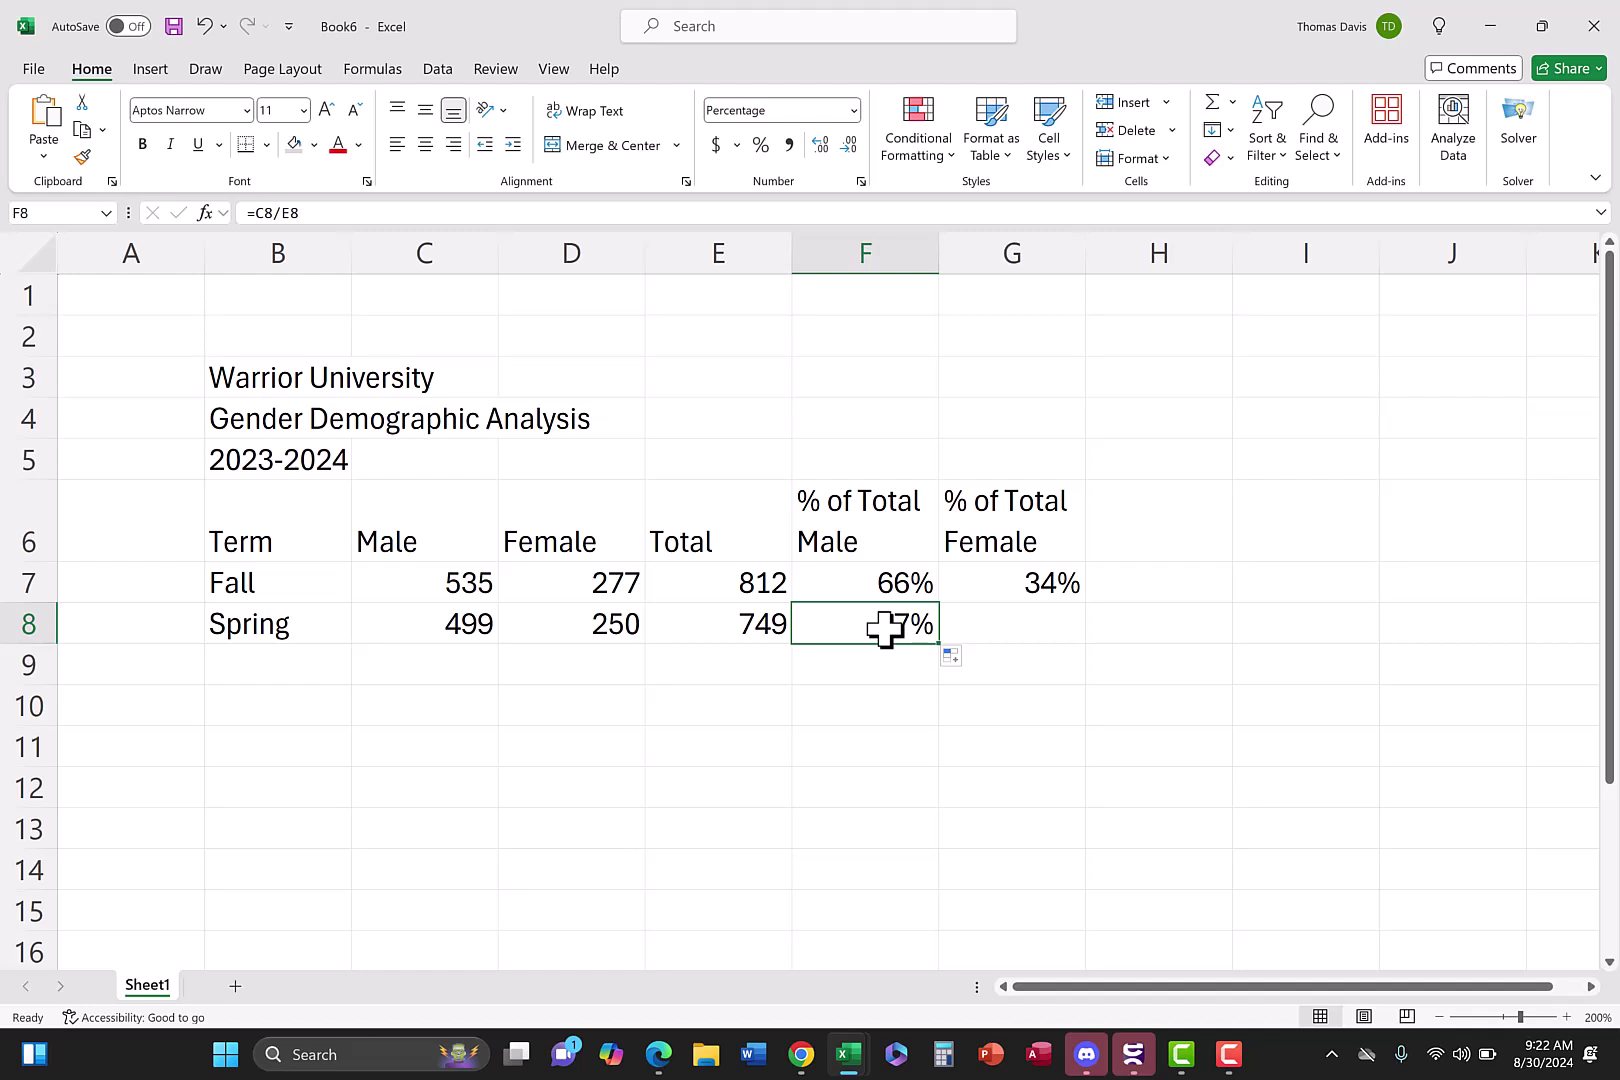
{"action": "left_click", "coordinate": [1002, 585]}
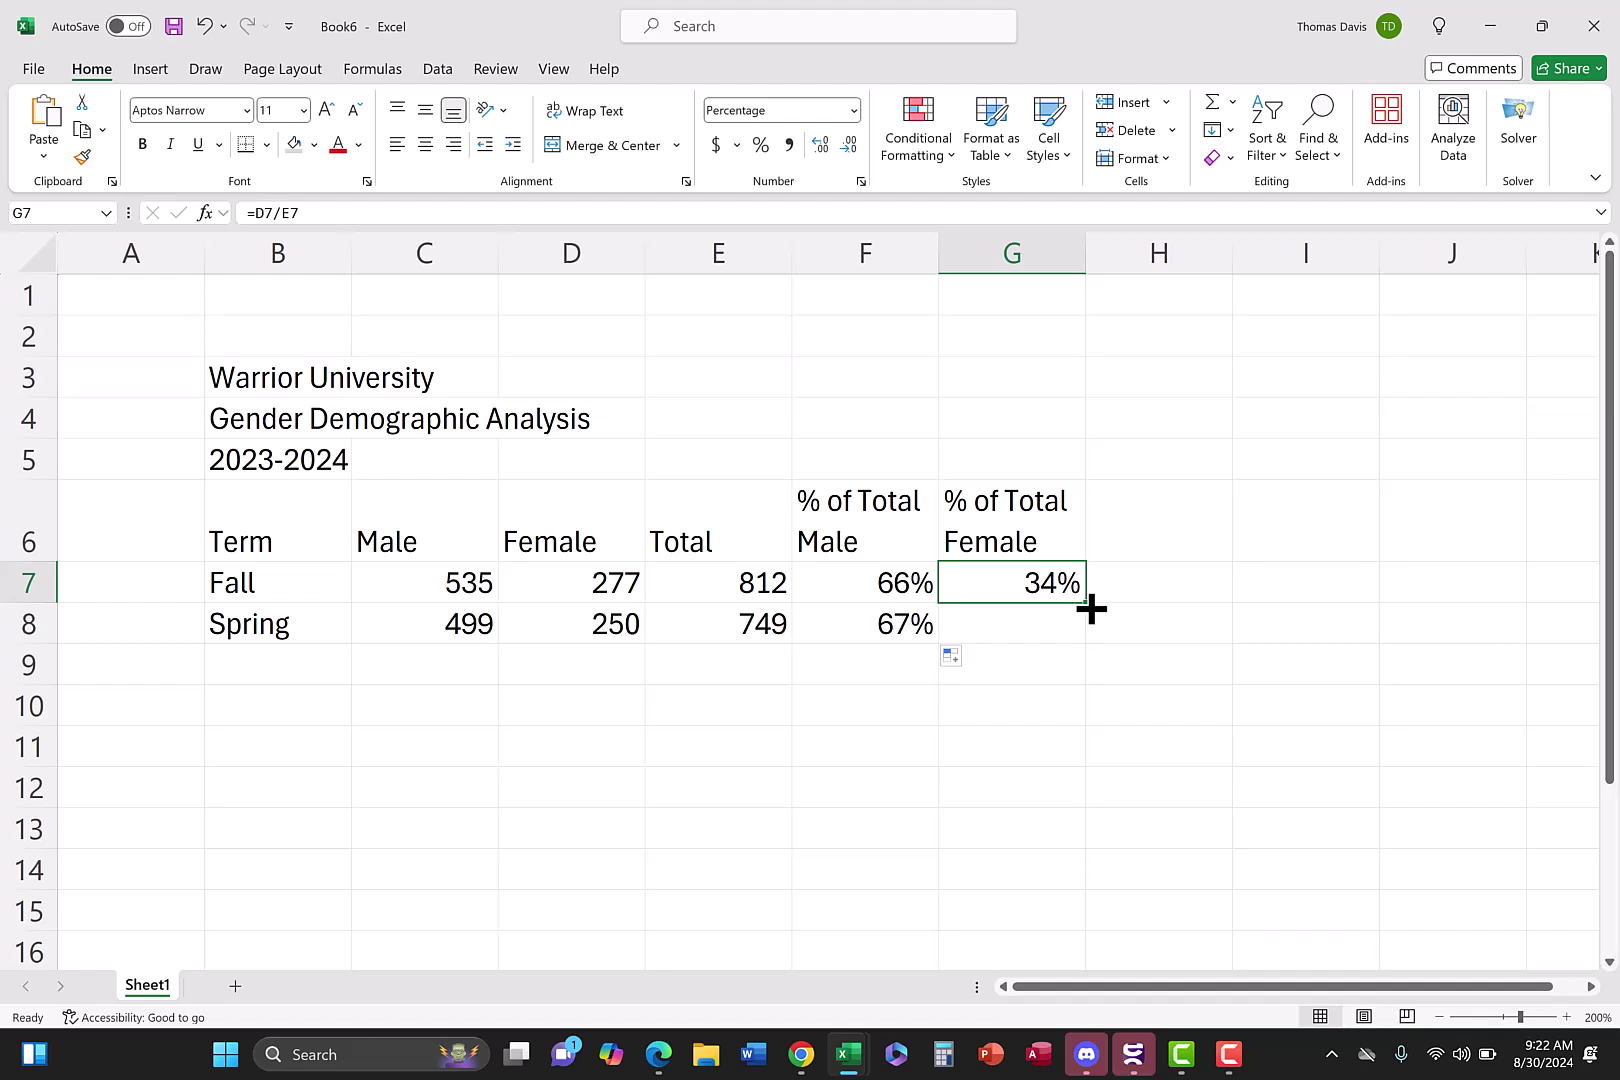
{"action": "left_click_drag", "start_coordinate": [1085, 633], "coordinate": [1085, 636]}
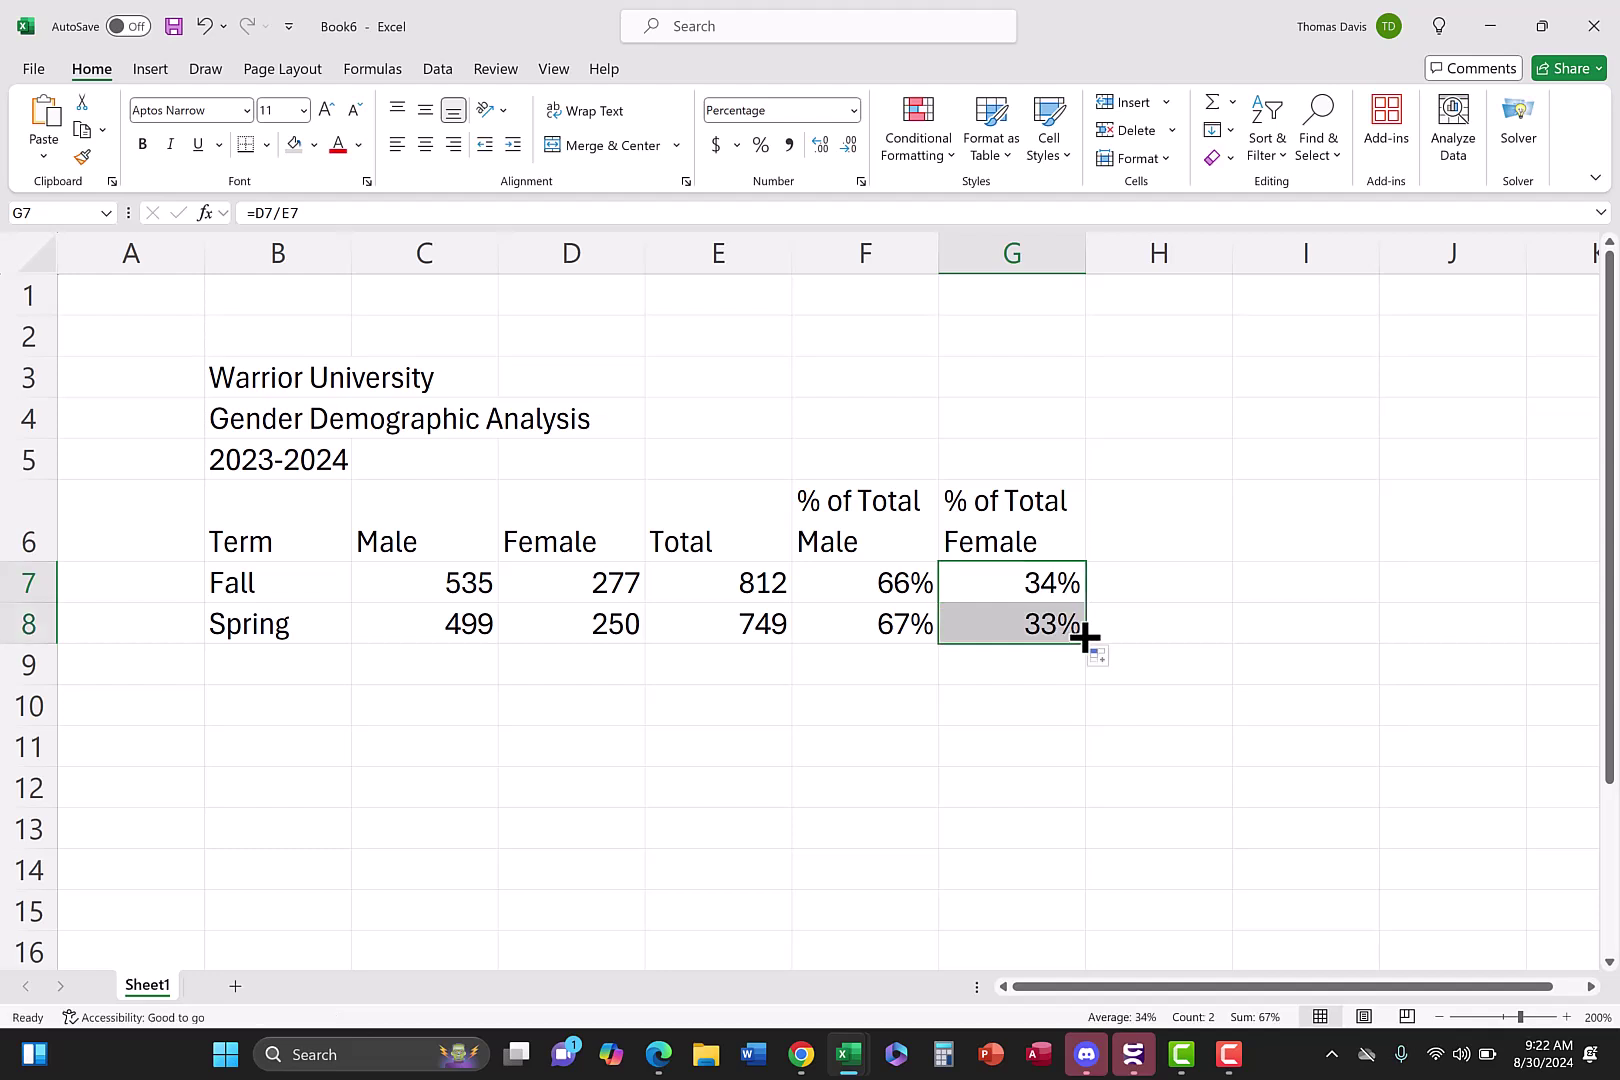
{"action": "left_click", "coordinate": [1018, 635]}
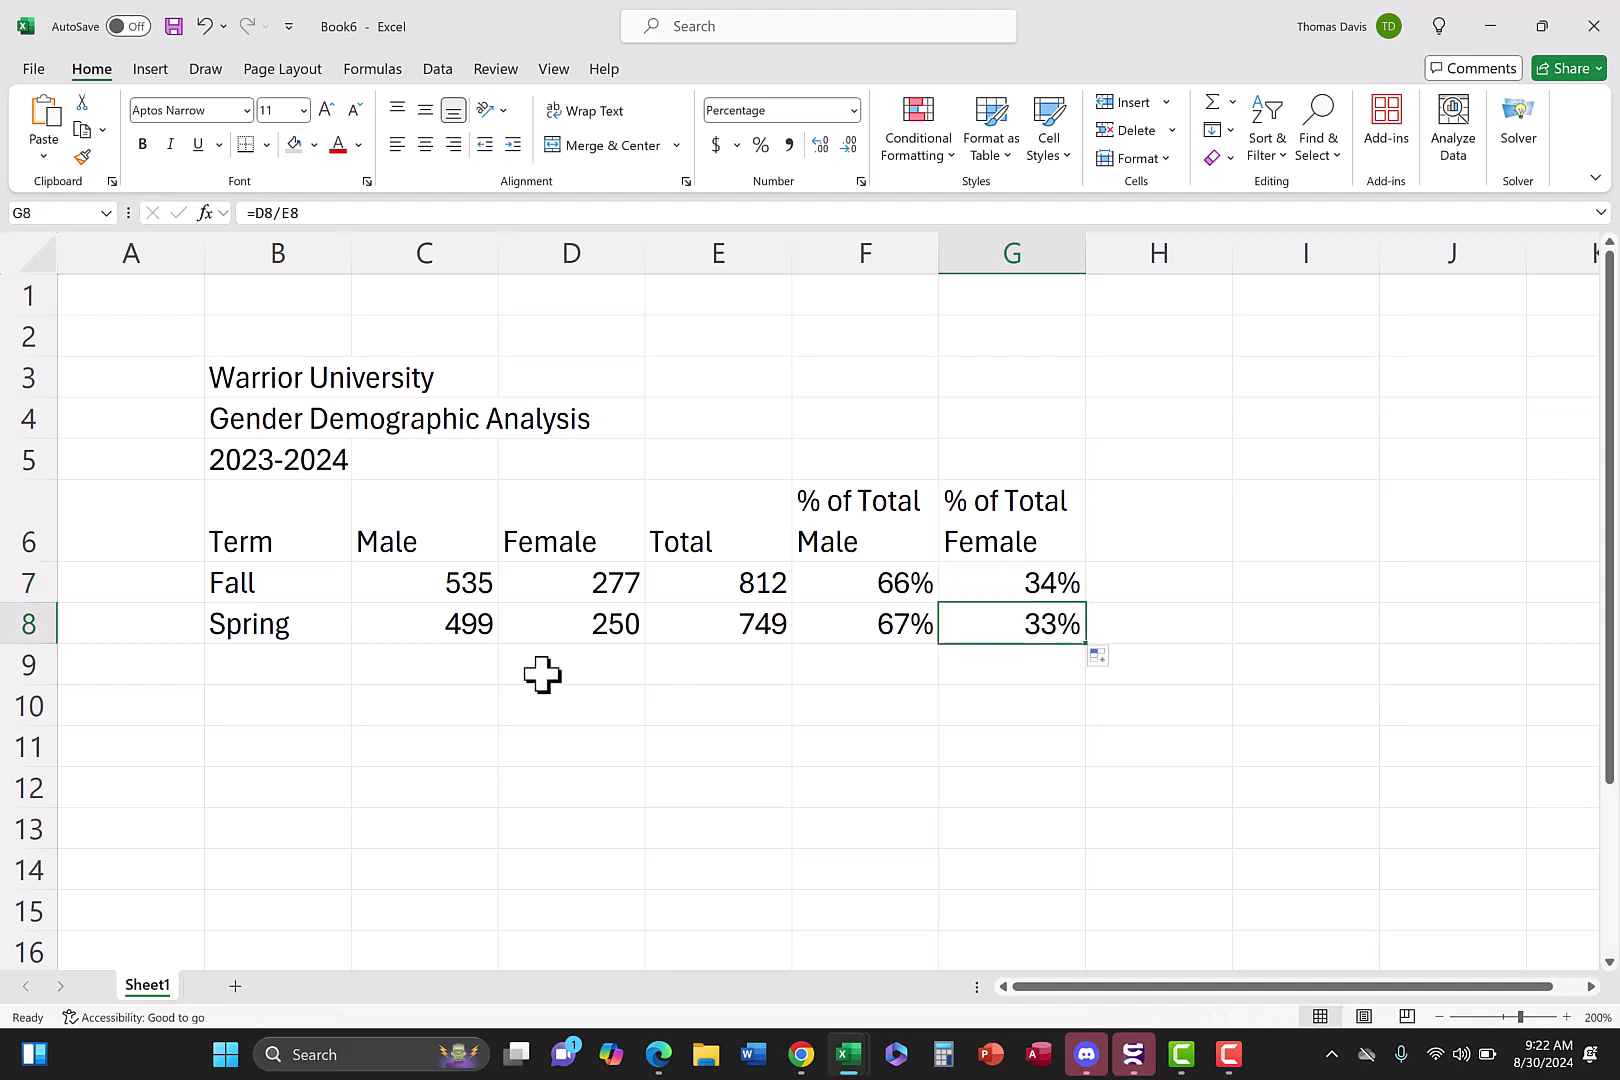
Merge and center the Warrior University title across B3:G3, leaving text wrapping off
{"action": "left_click_drag", "start_coordinate": [264, 378], "coordinate": [965, 376]}
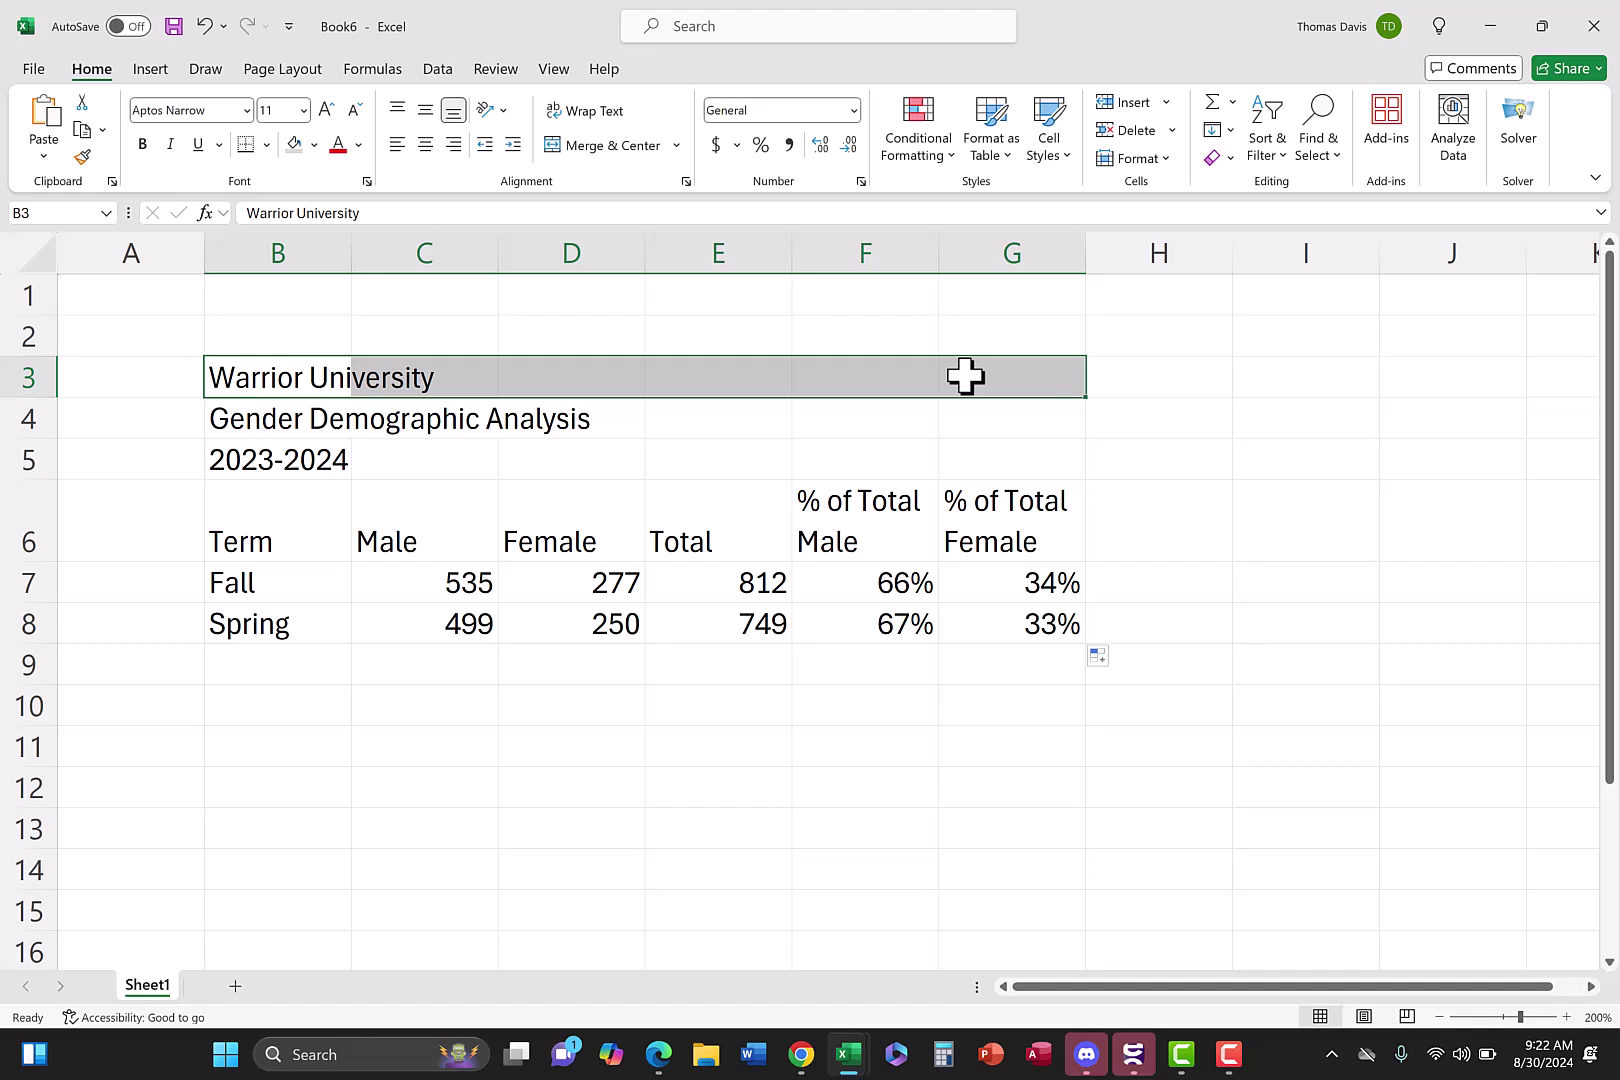
{"action": "left_click", "coordinate": [590, 112]}
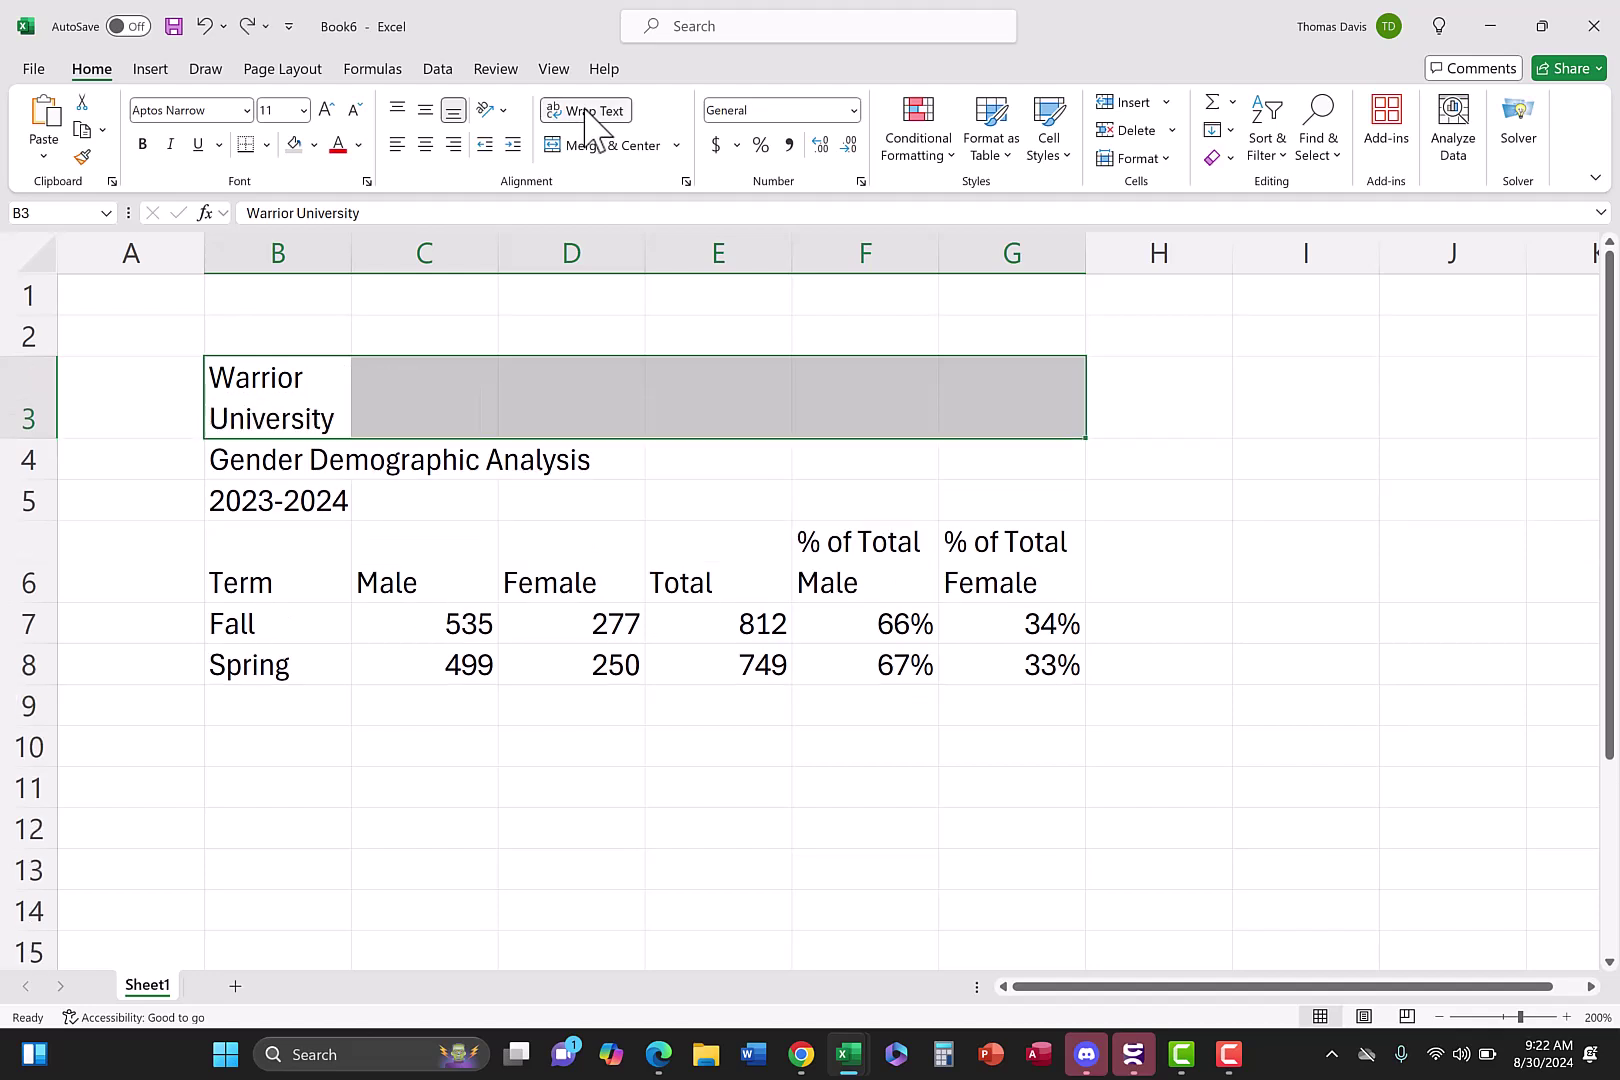
{"action": "left_click", "coordinate": [588, 112]}
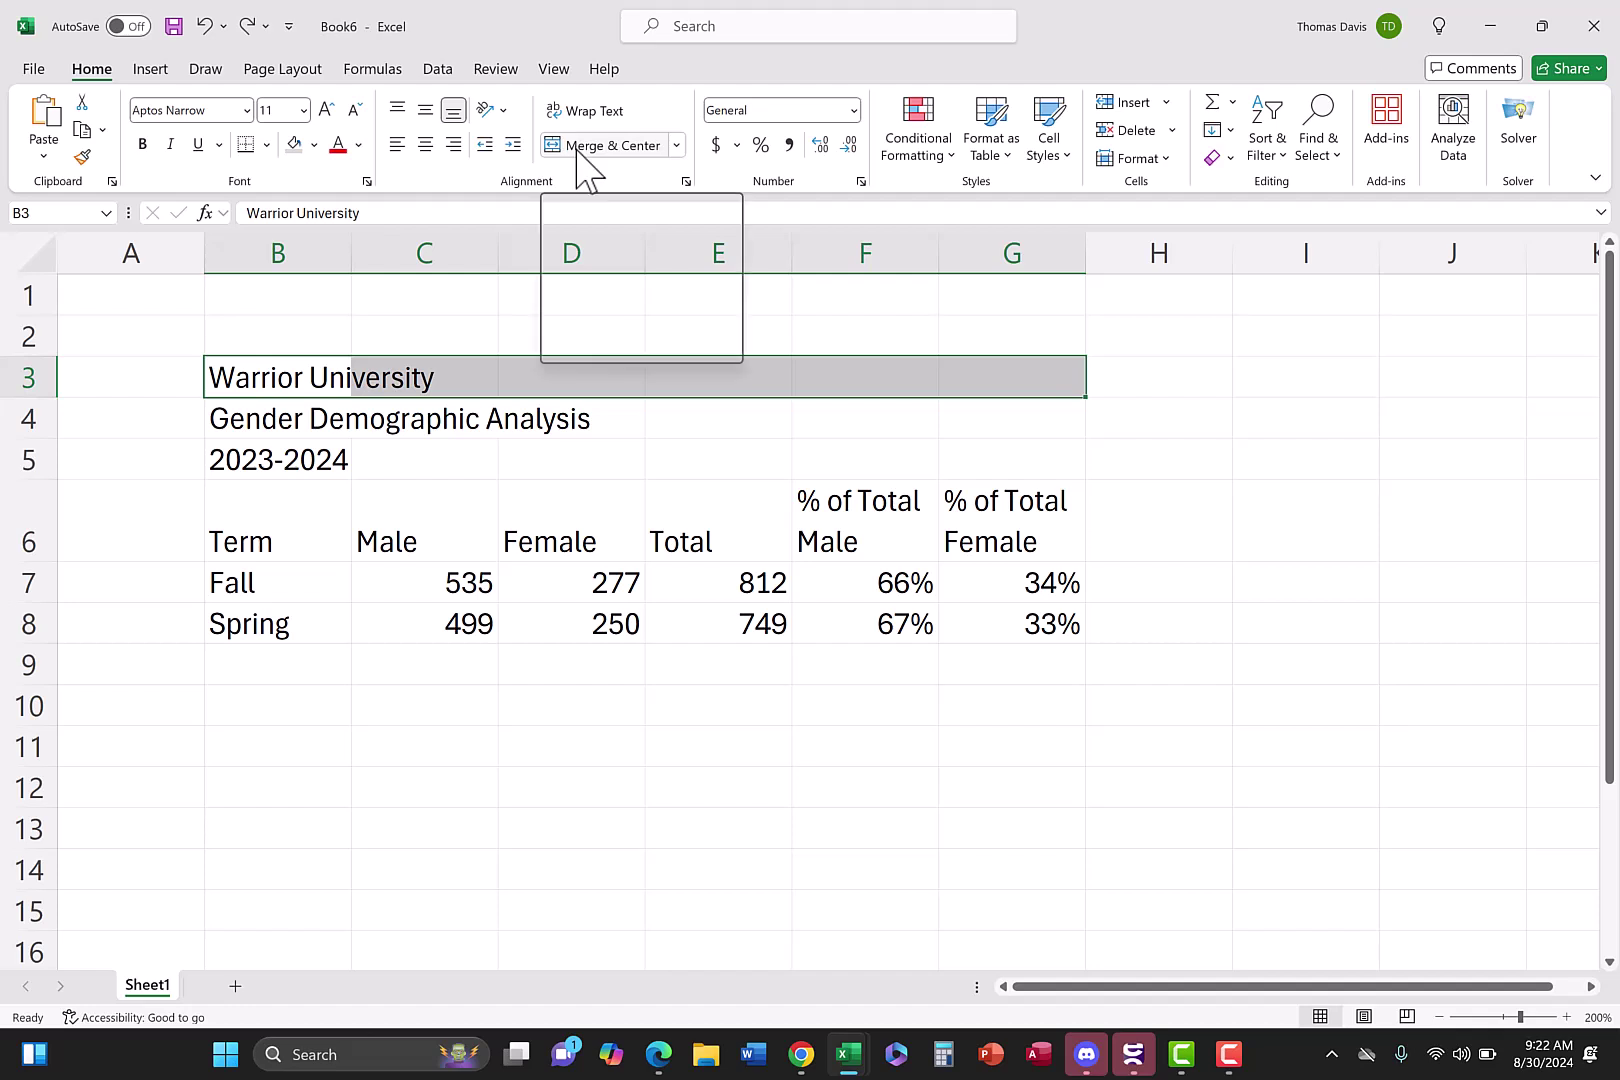
{"action": "left_click", "coordinate": [597, 148]}
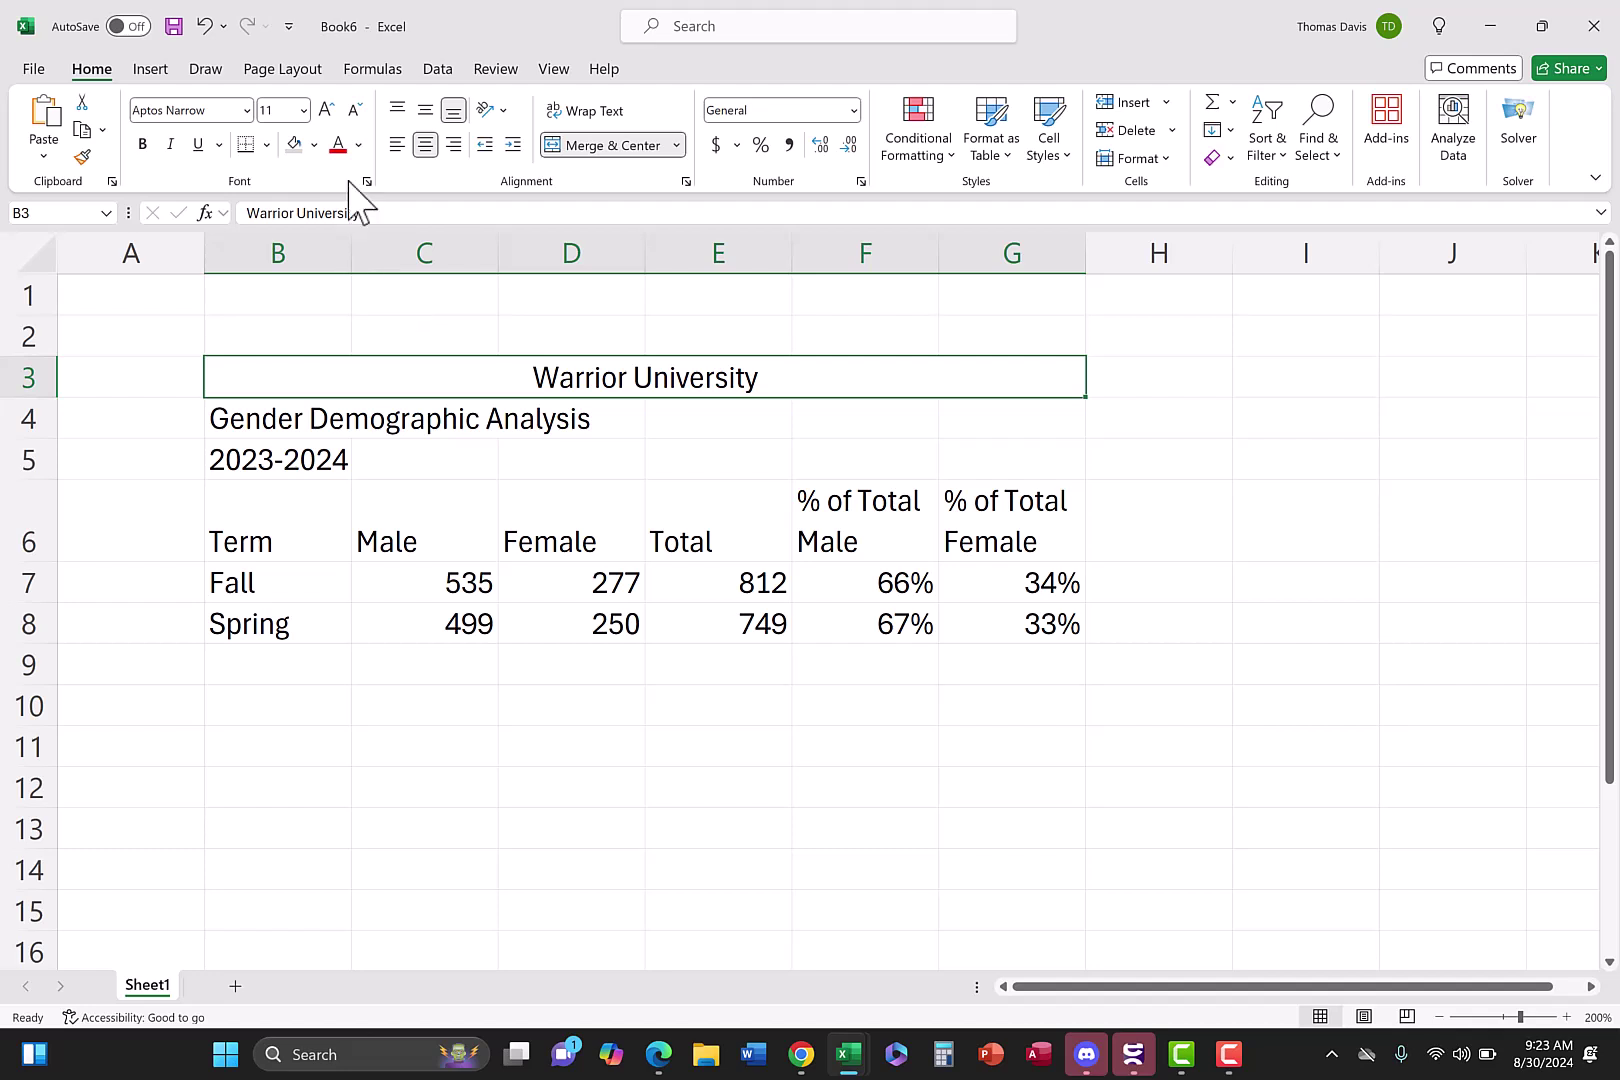
Make the Warrior University title bold and increase its font size to 18
{"action": "left_click", "coordinate": [142, 144]}
{"action": "left_click", "coordinate": [326, 110]}
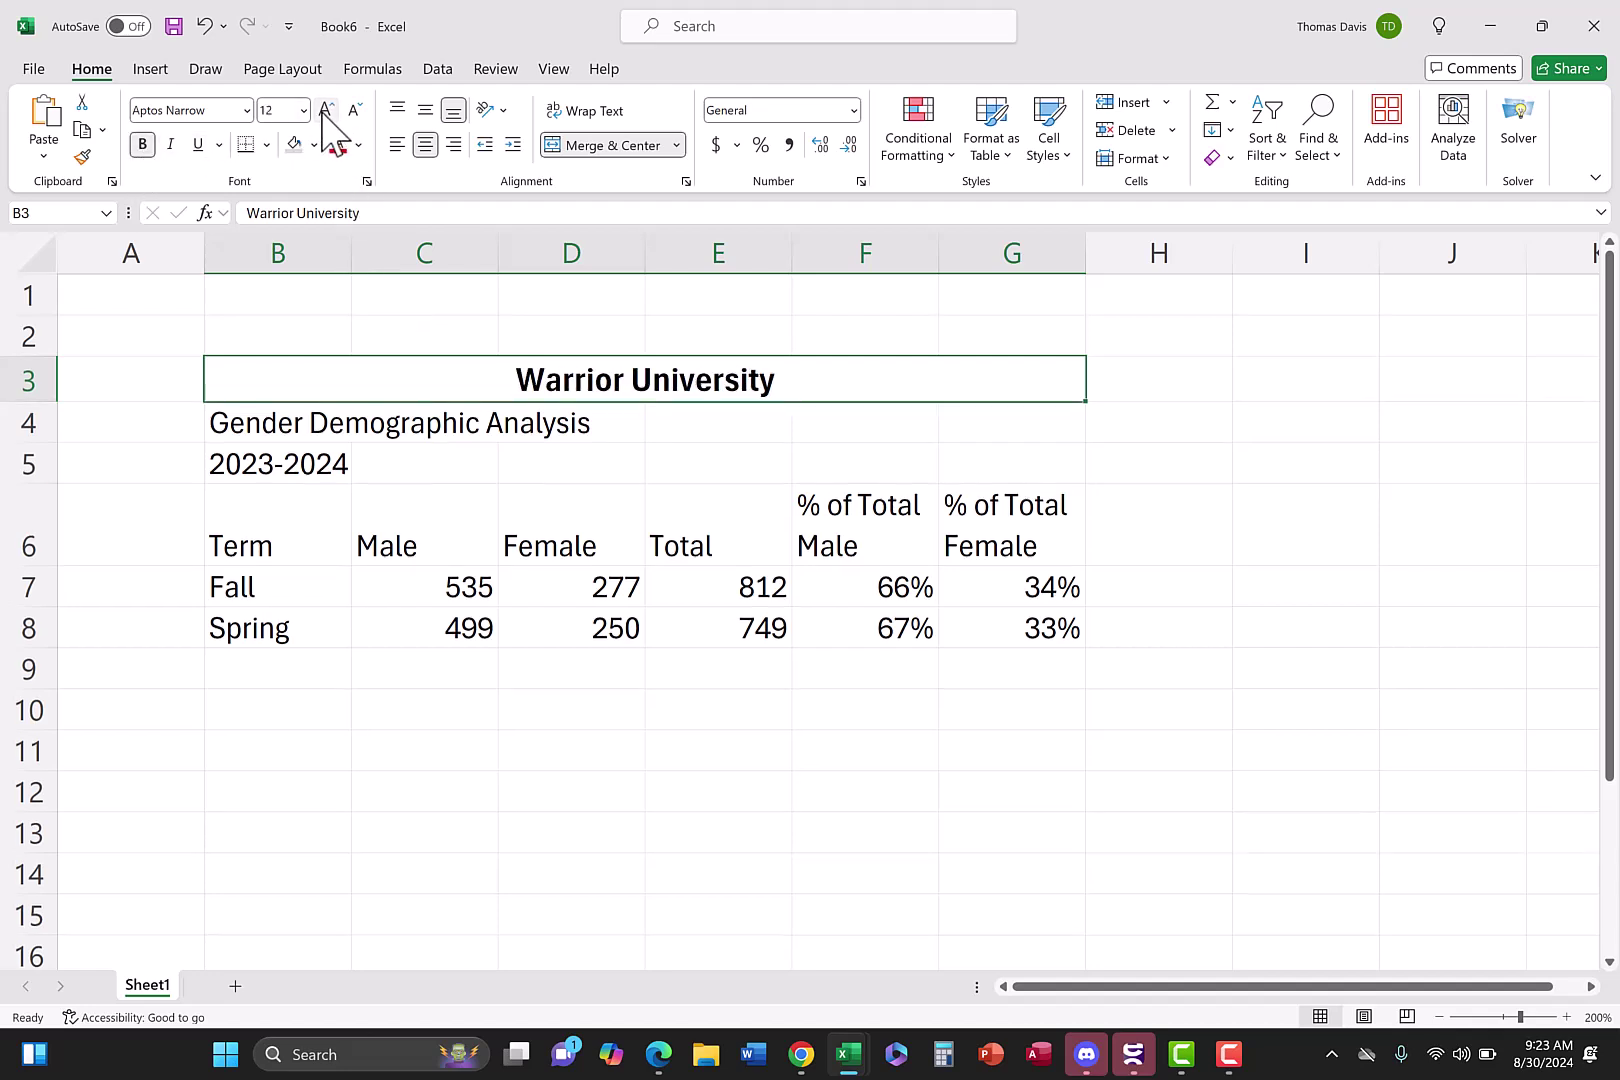
{"action": "left_click", "coordinate": [326, 110]}
{"action": "left_click", "coordinate": [326, 110]}
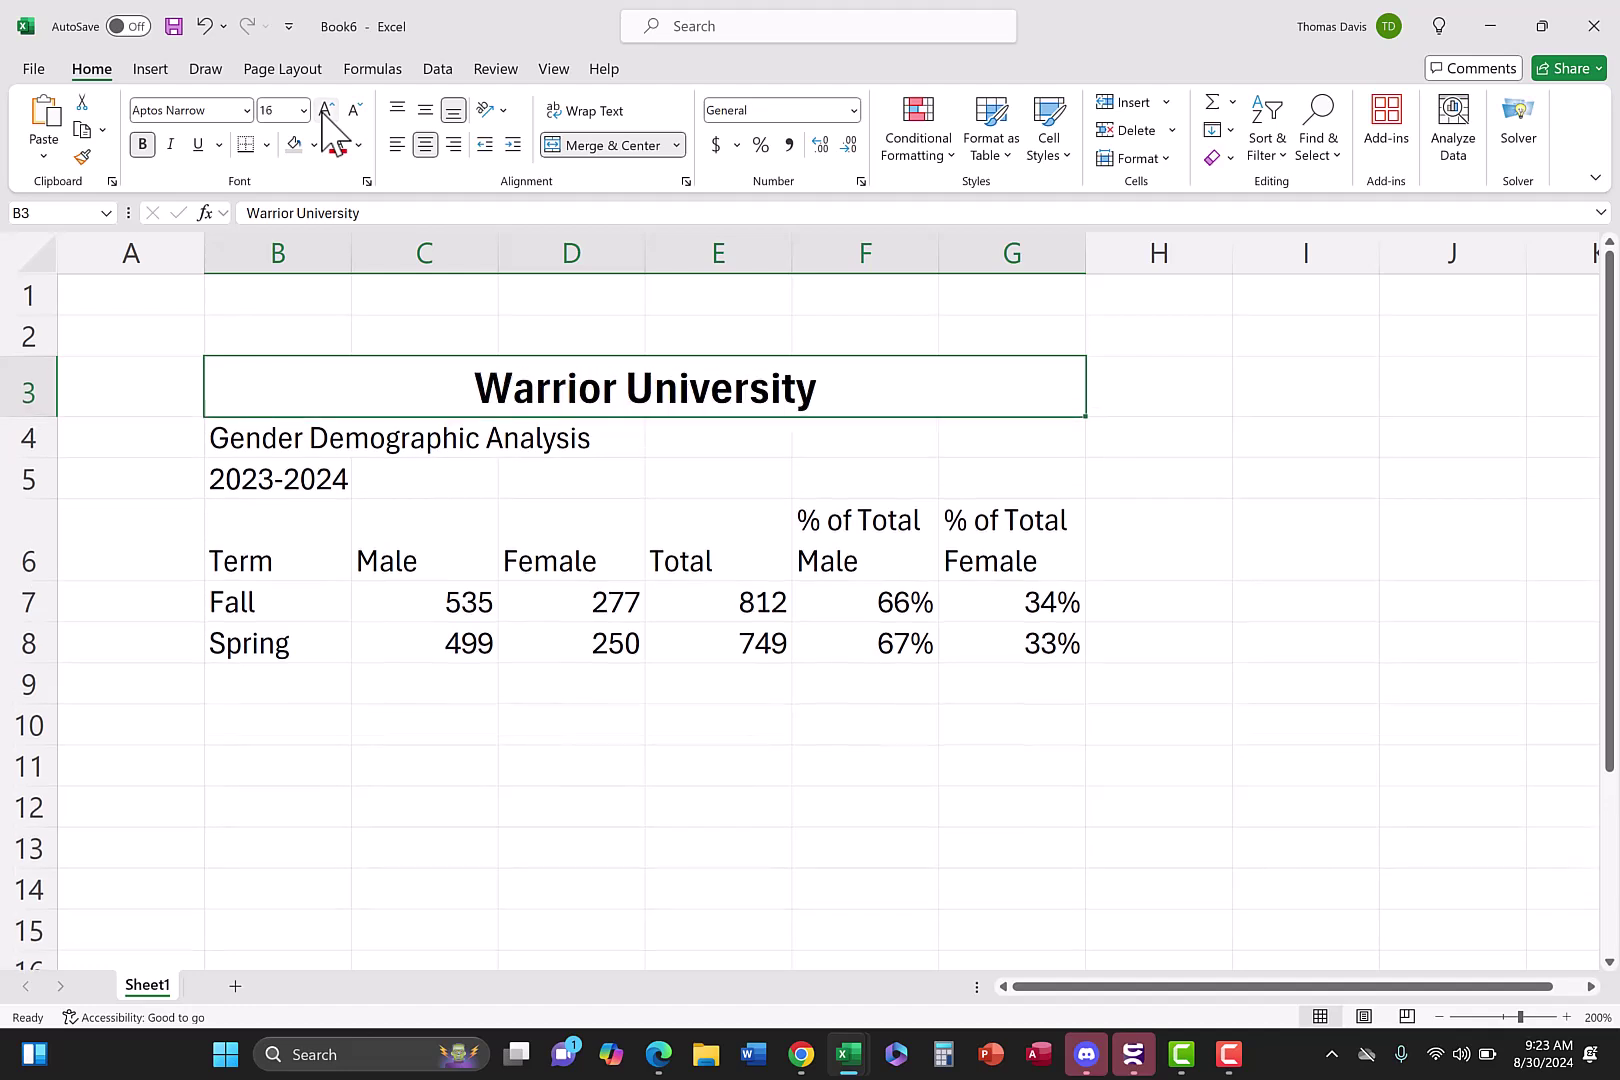
{"action": "left_click", "coordinate": [326, 110]}
Merge and center the Gender Demographic Analysis subtitle across B4:G4 and the 2023-2024 line across B5:G5
{"action": "left_click", "coordinate": [287, 451]}
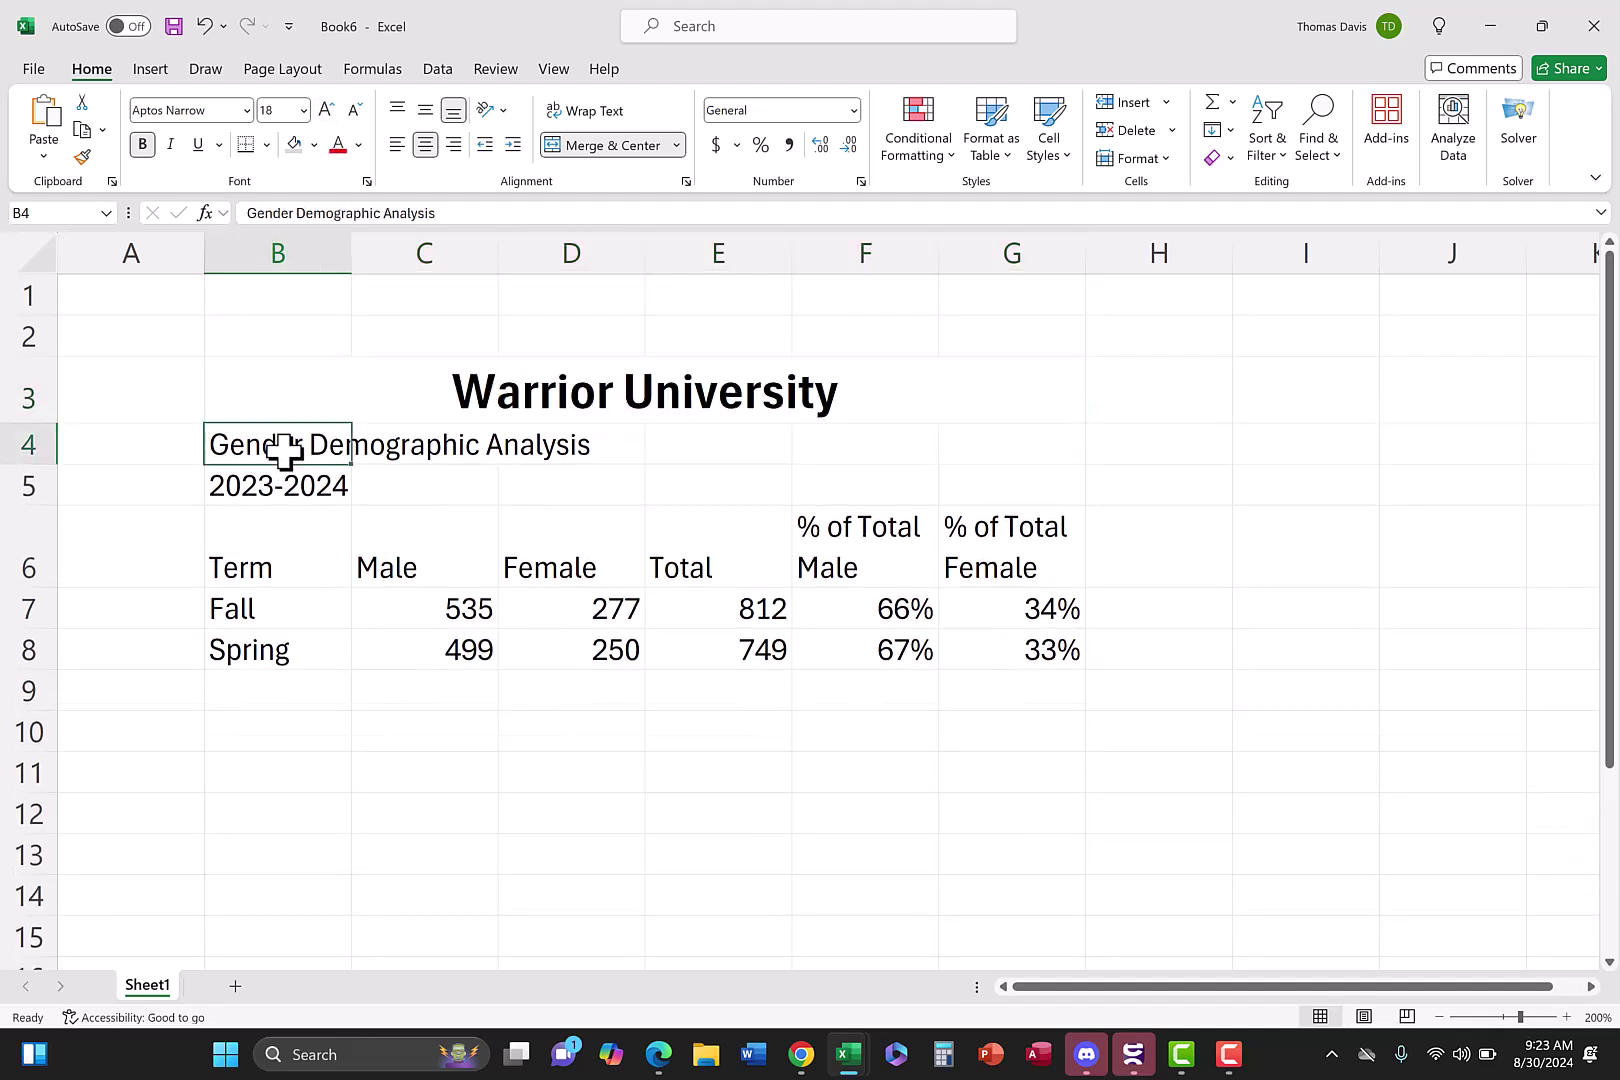
{"action": "left_click_drag", "start_coordinate": [285, 451], "coordinate": [952, 446]}
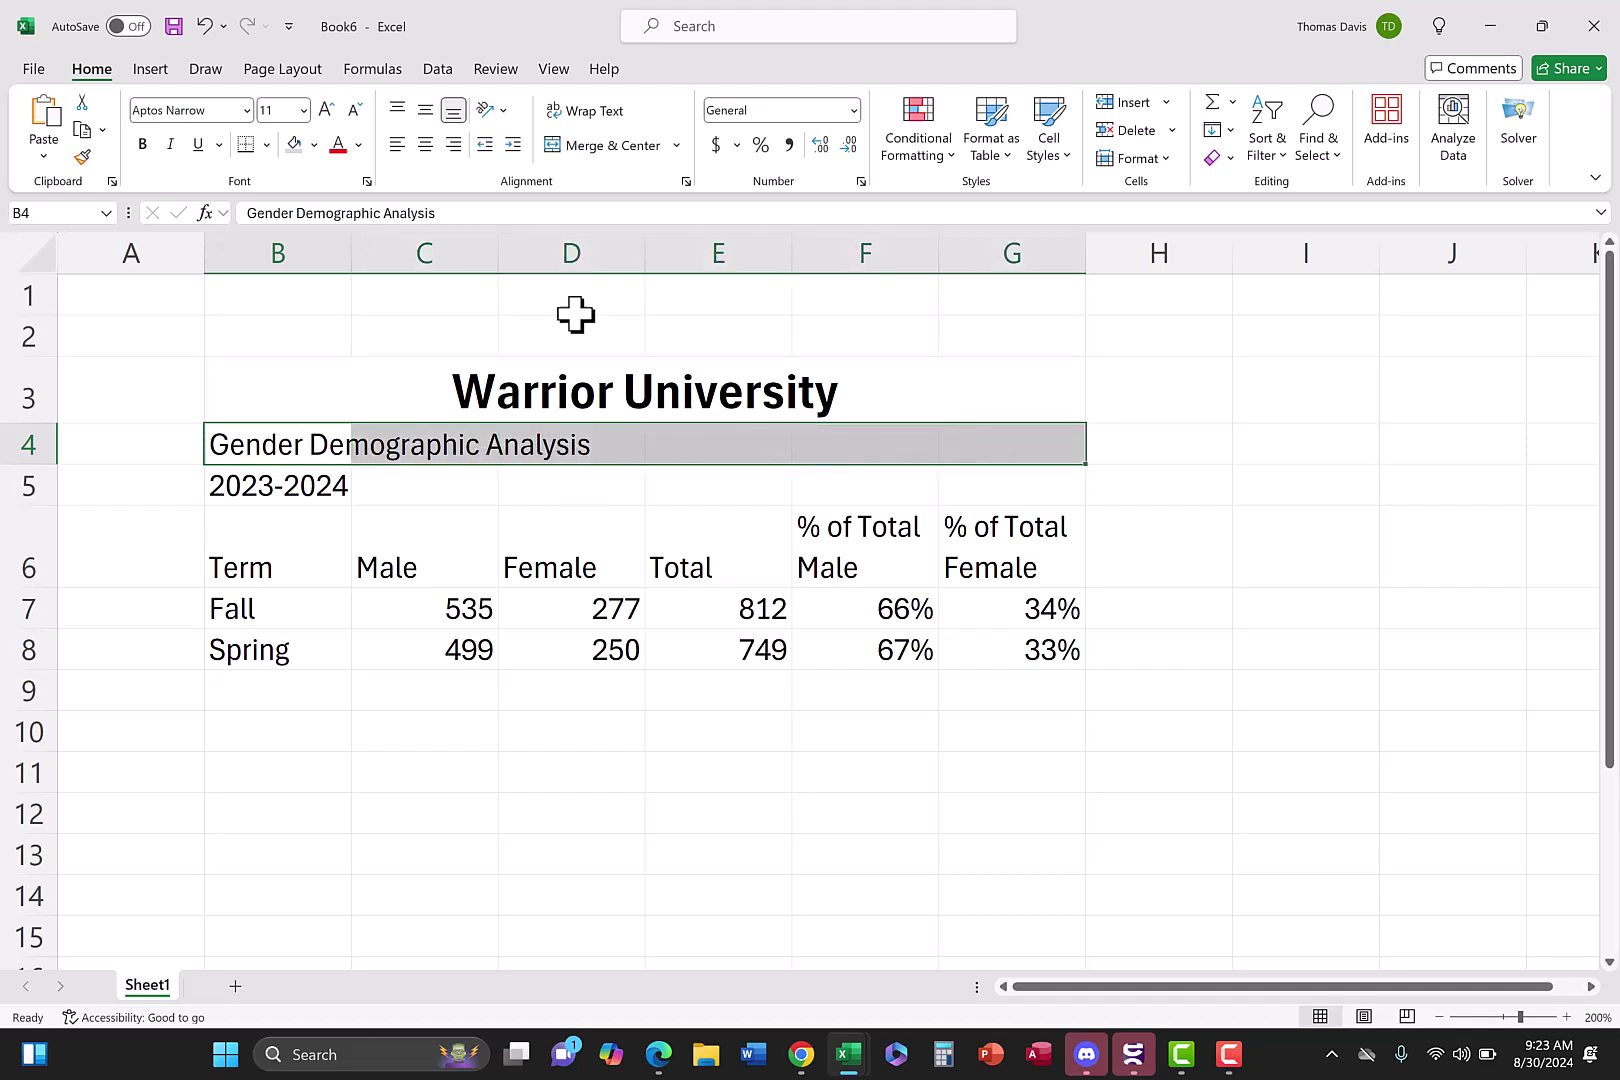
{"action": "left_click", "coordinate": [608, 147]}
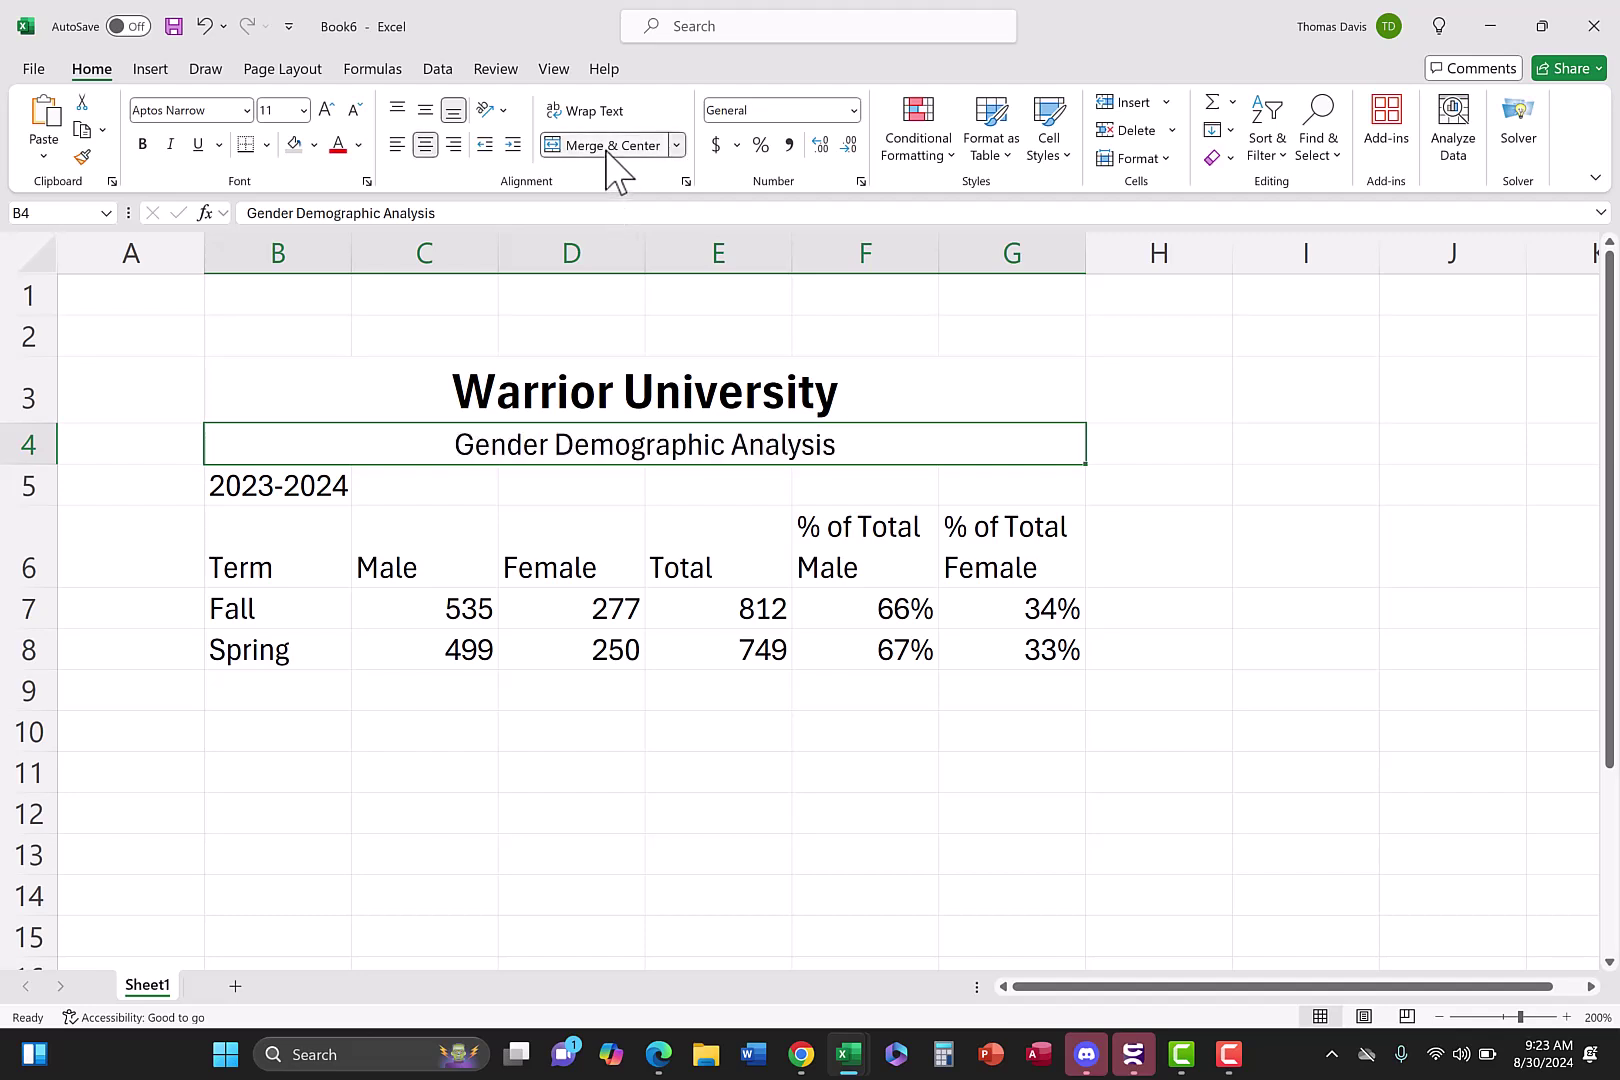
{"action": "left_click", "coordinate": [280, 490]}
{"action": "left_click_drag", "start_coordinate": [280, 490], "coordinate": [962, 492]}
{"action": "left_click", "coordinate": [622, 150]}
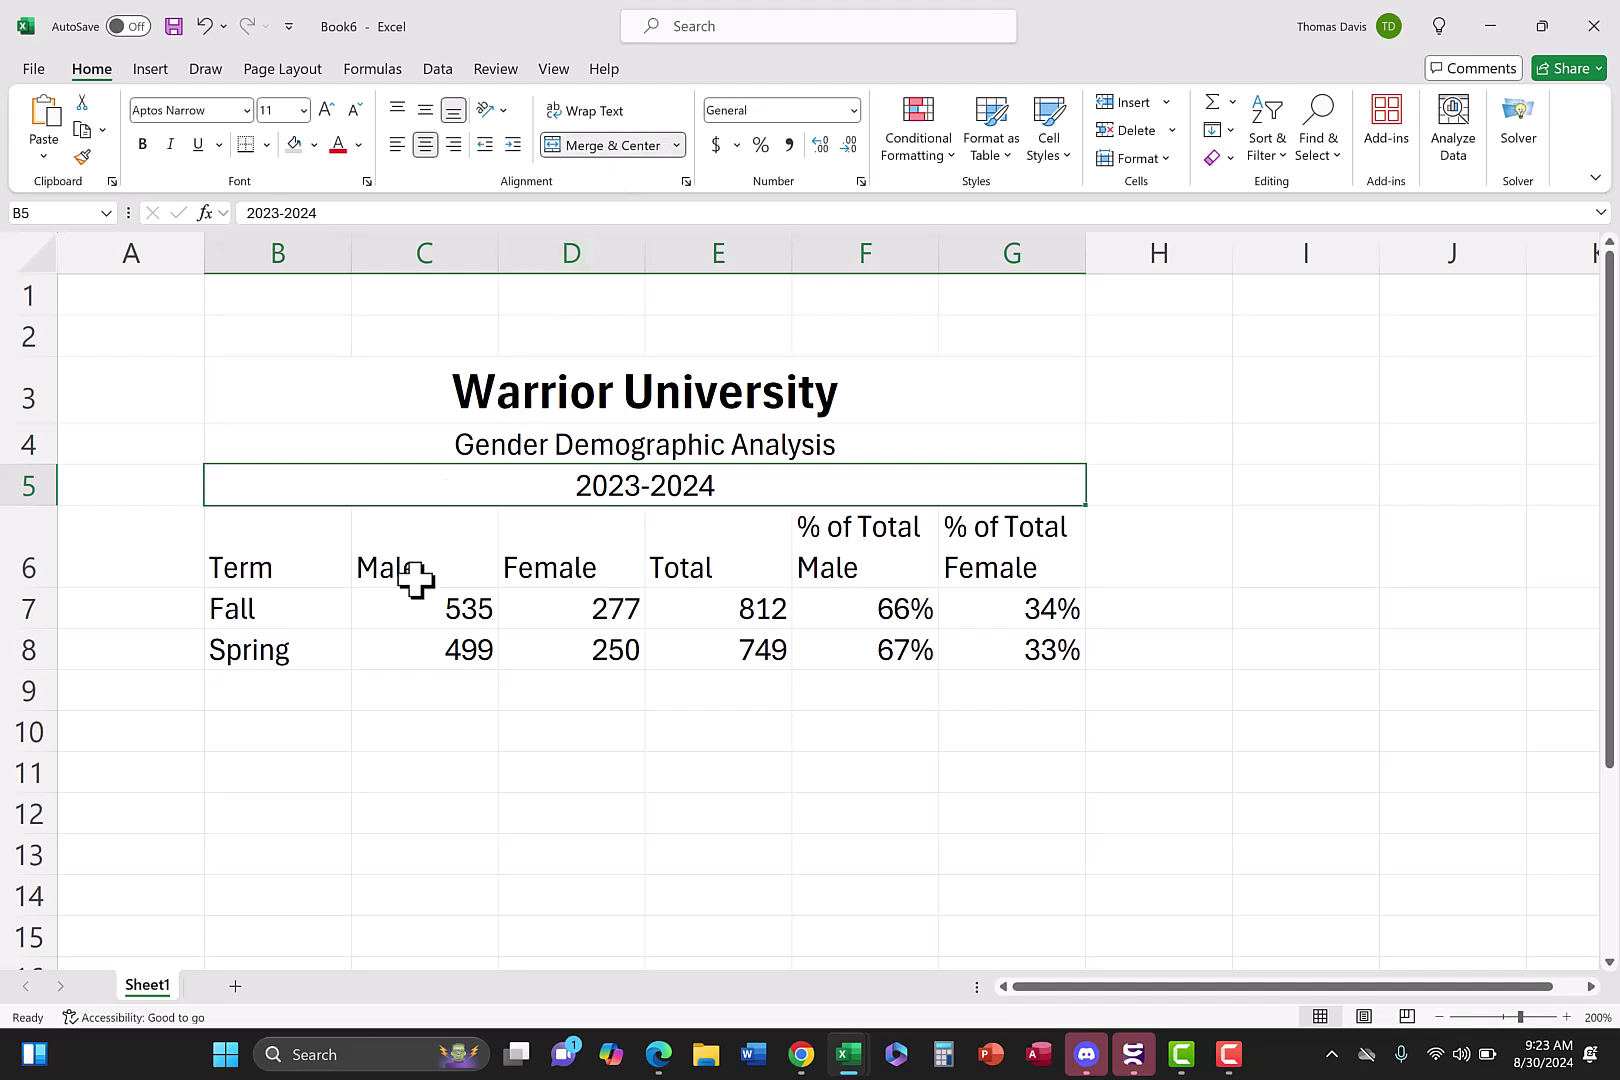
{"action": "left_click", "coordinate": [297, 735]}
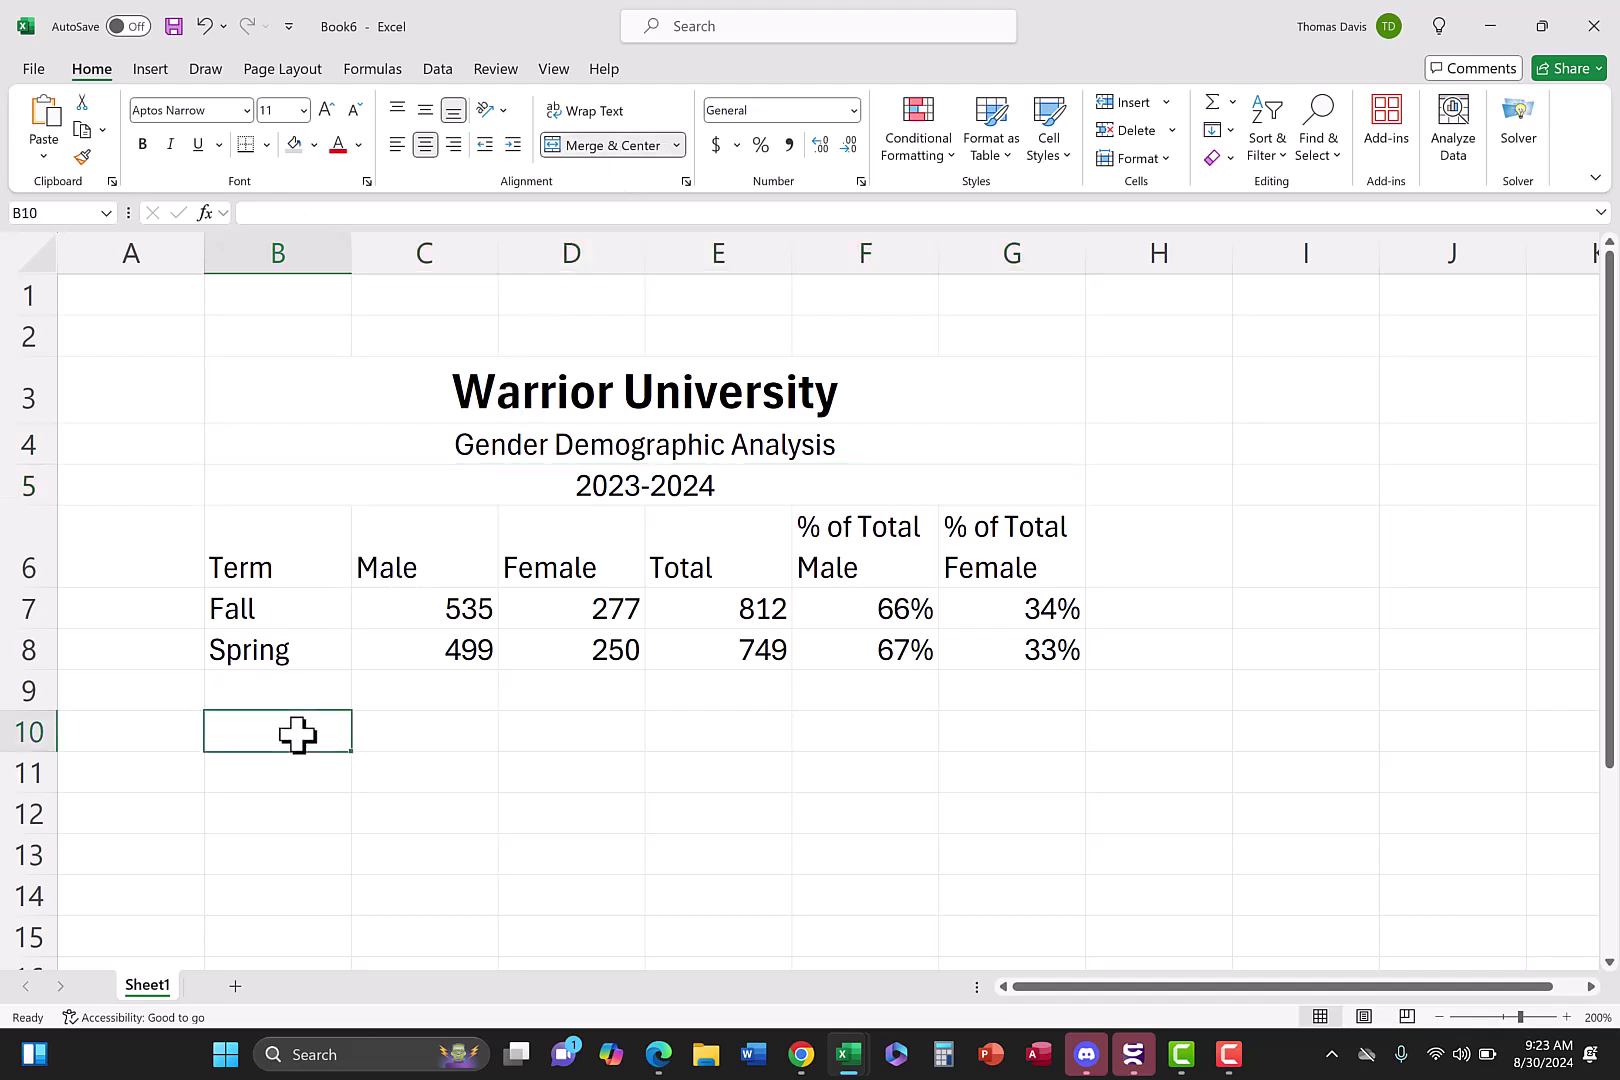
Add thick outside borders around the whole table in B6:G8
{"action": "left_click_drag", "start_coordinate": [271, 553], "coordinate": [956, 646]}
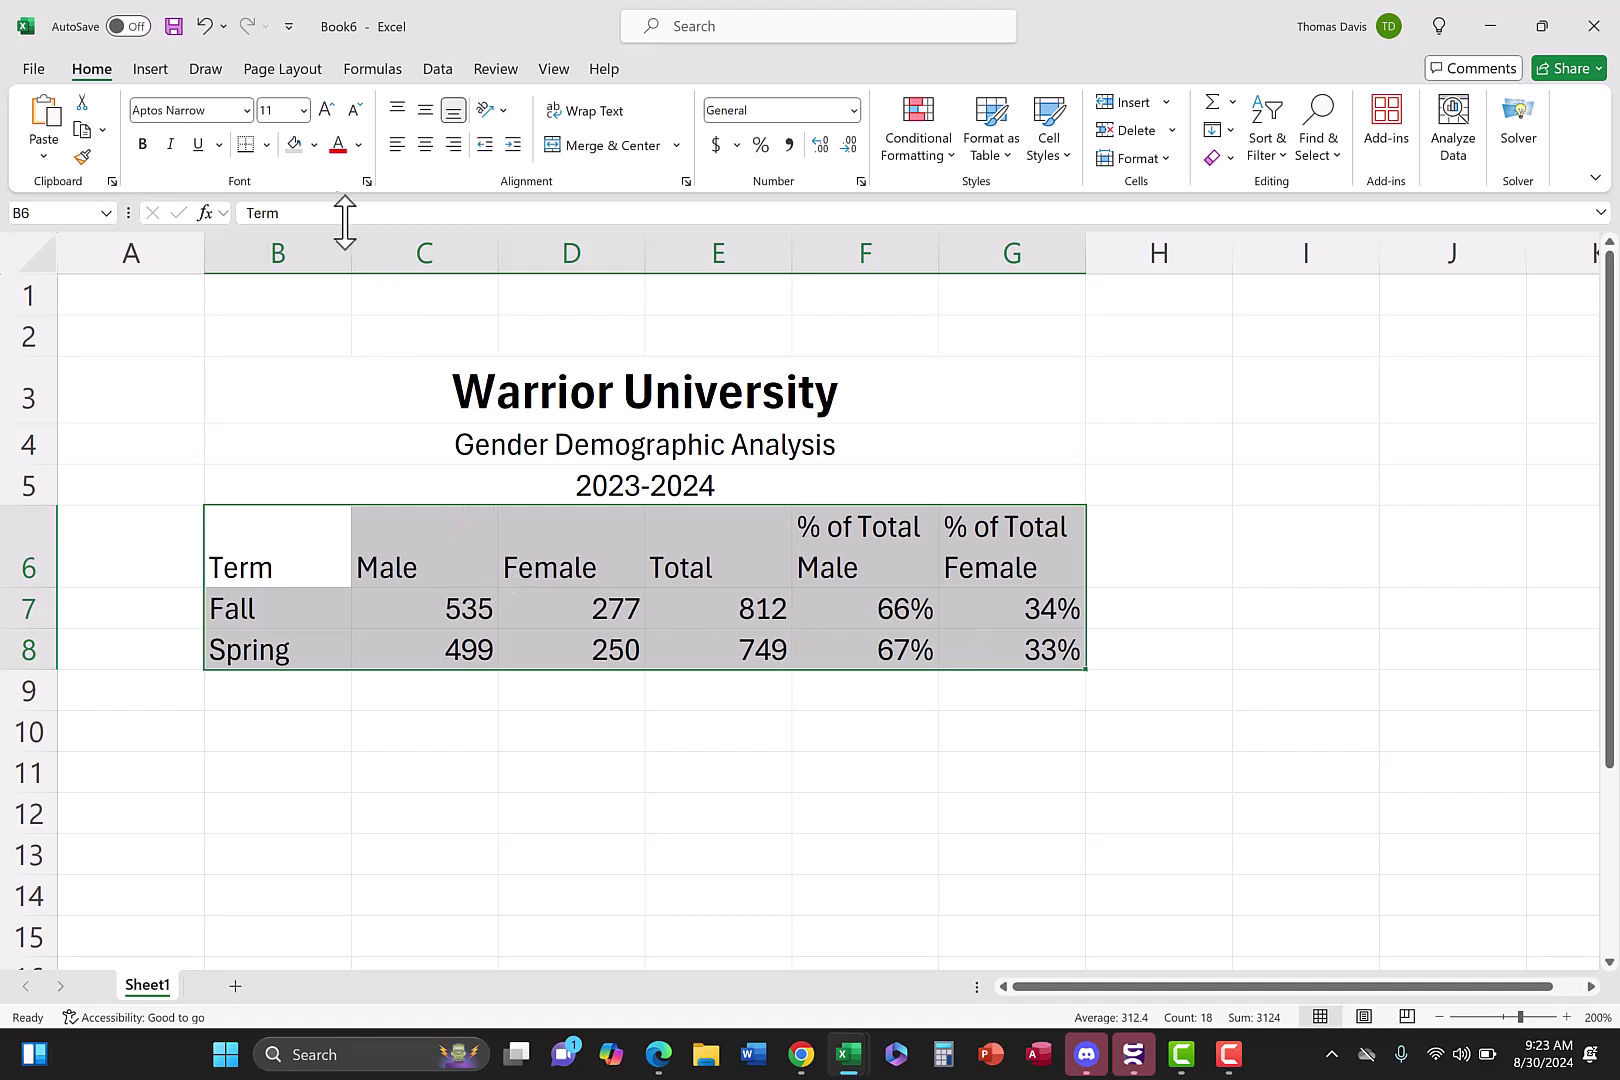
{"action": "left_click", "coordinate": [270, 145]}
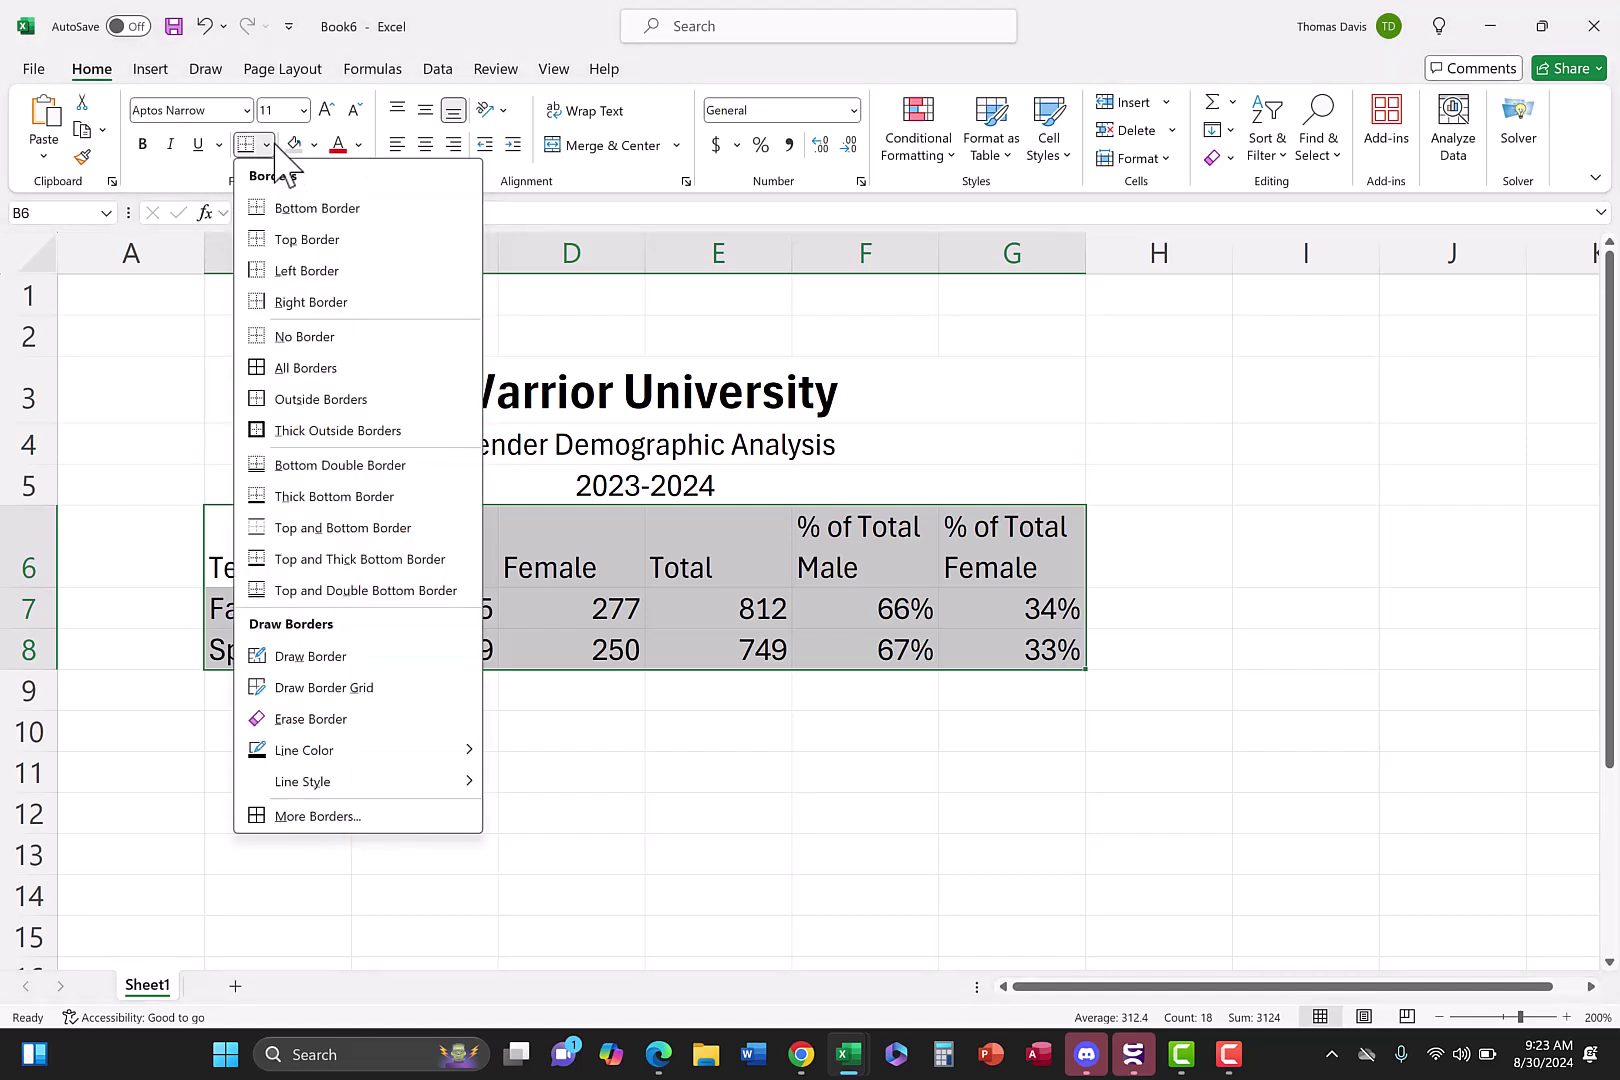
{"action": "left_click", "coordinate": [300, 431]}
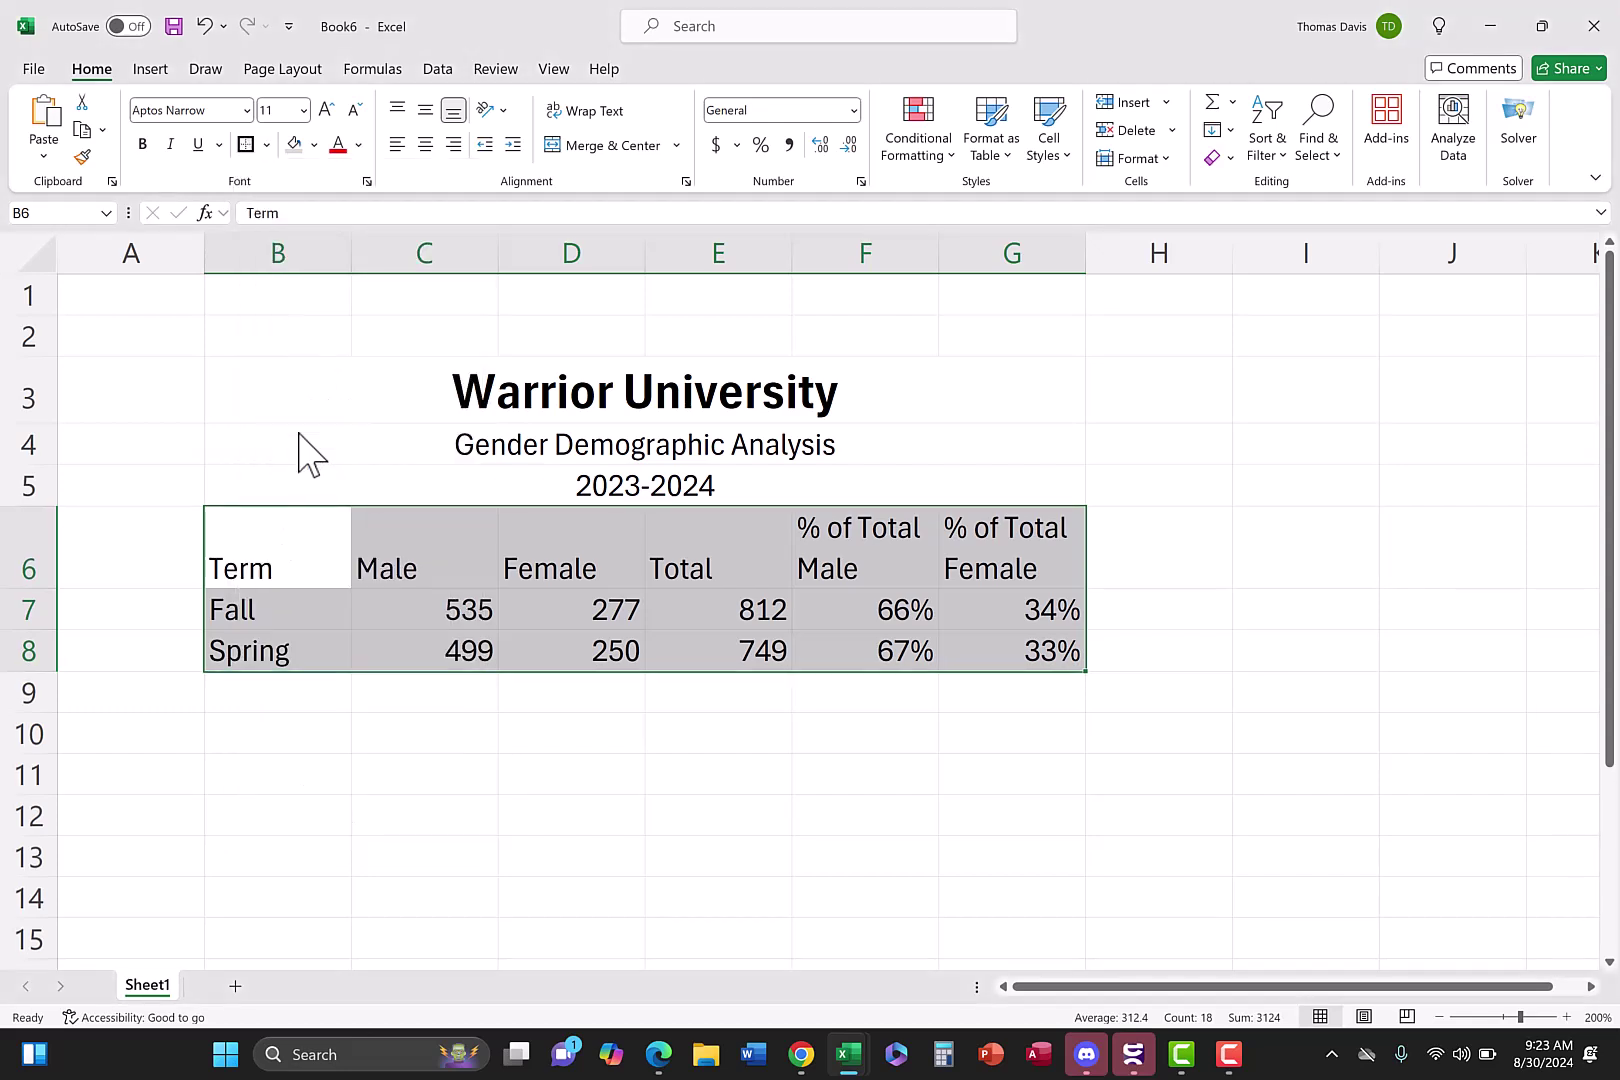
{"action": "left_click", "coordinate": [434, 774]}
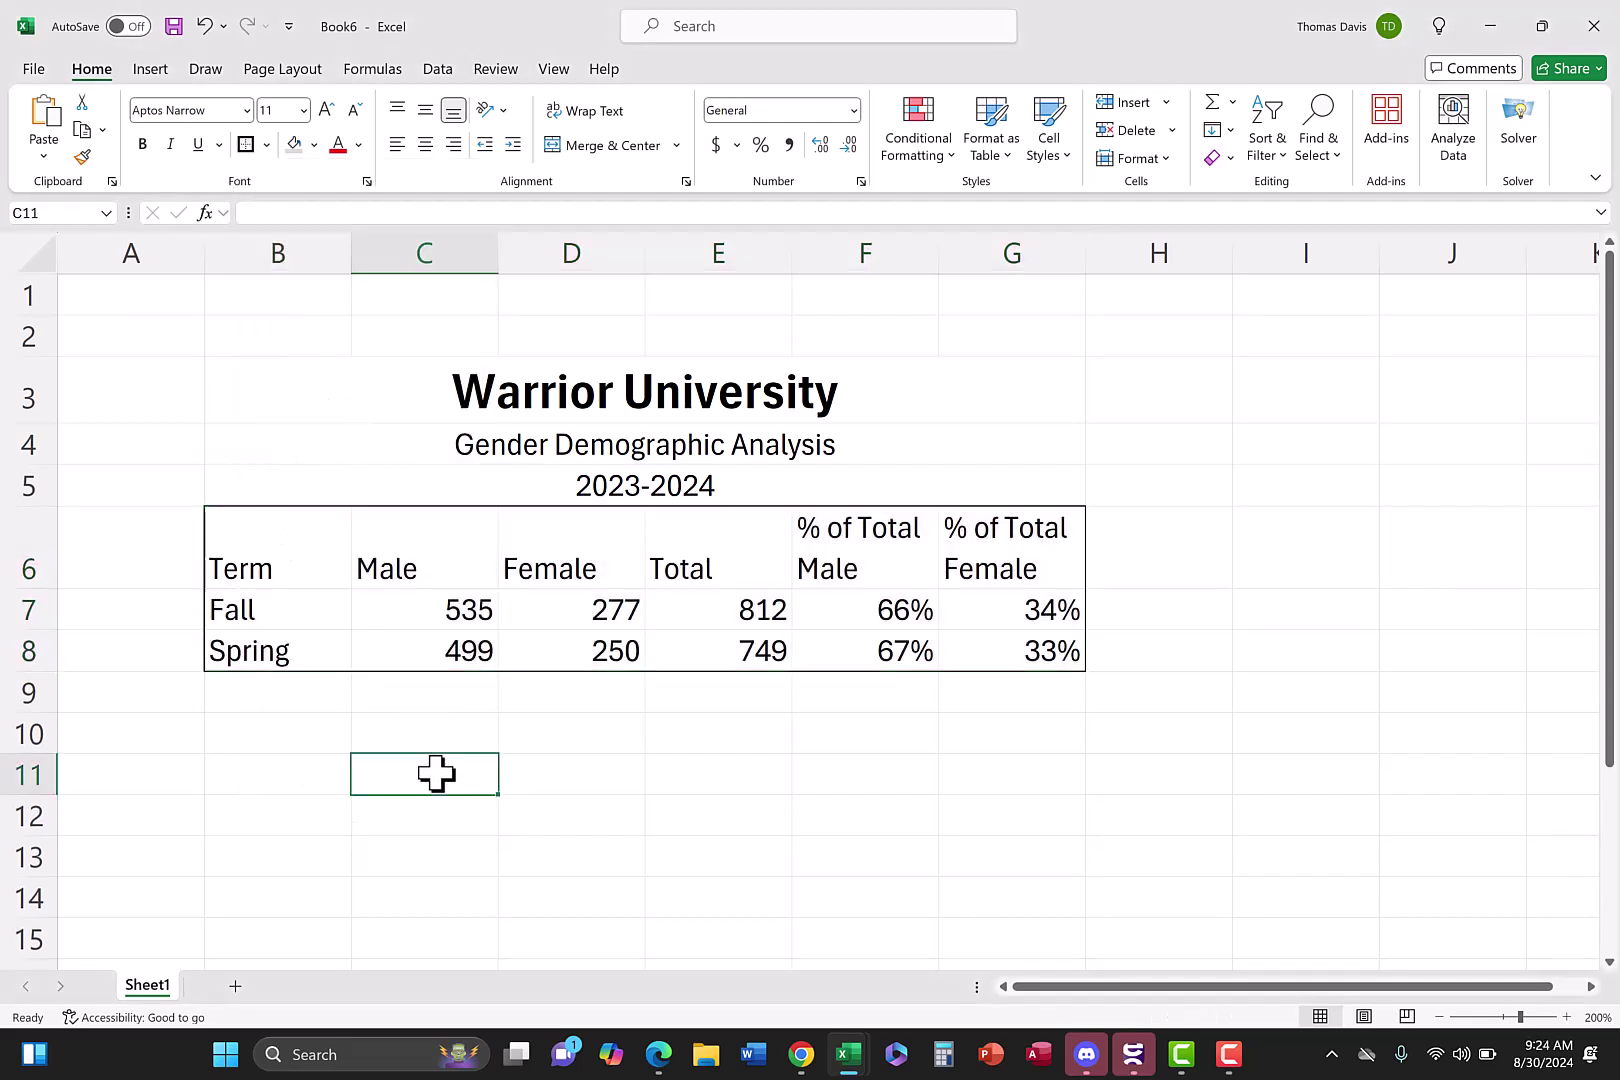
Add a bottom border under the column headings in B6:G6
{"action": "left_click_drag", "start_coordinate": [300, 550], "coordinate": [960, 565]}
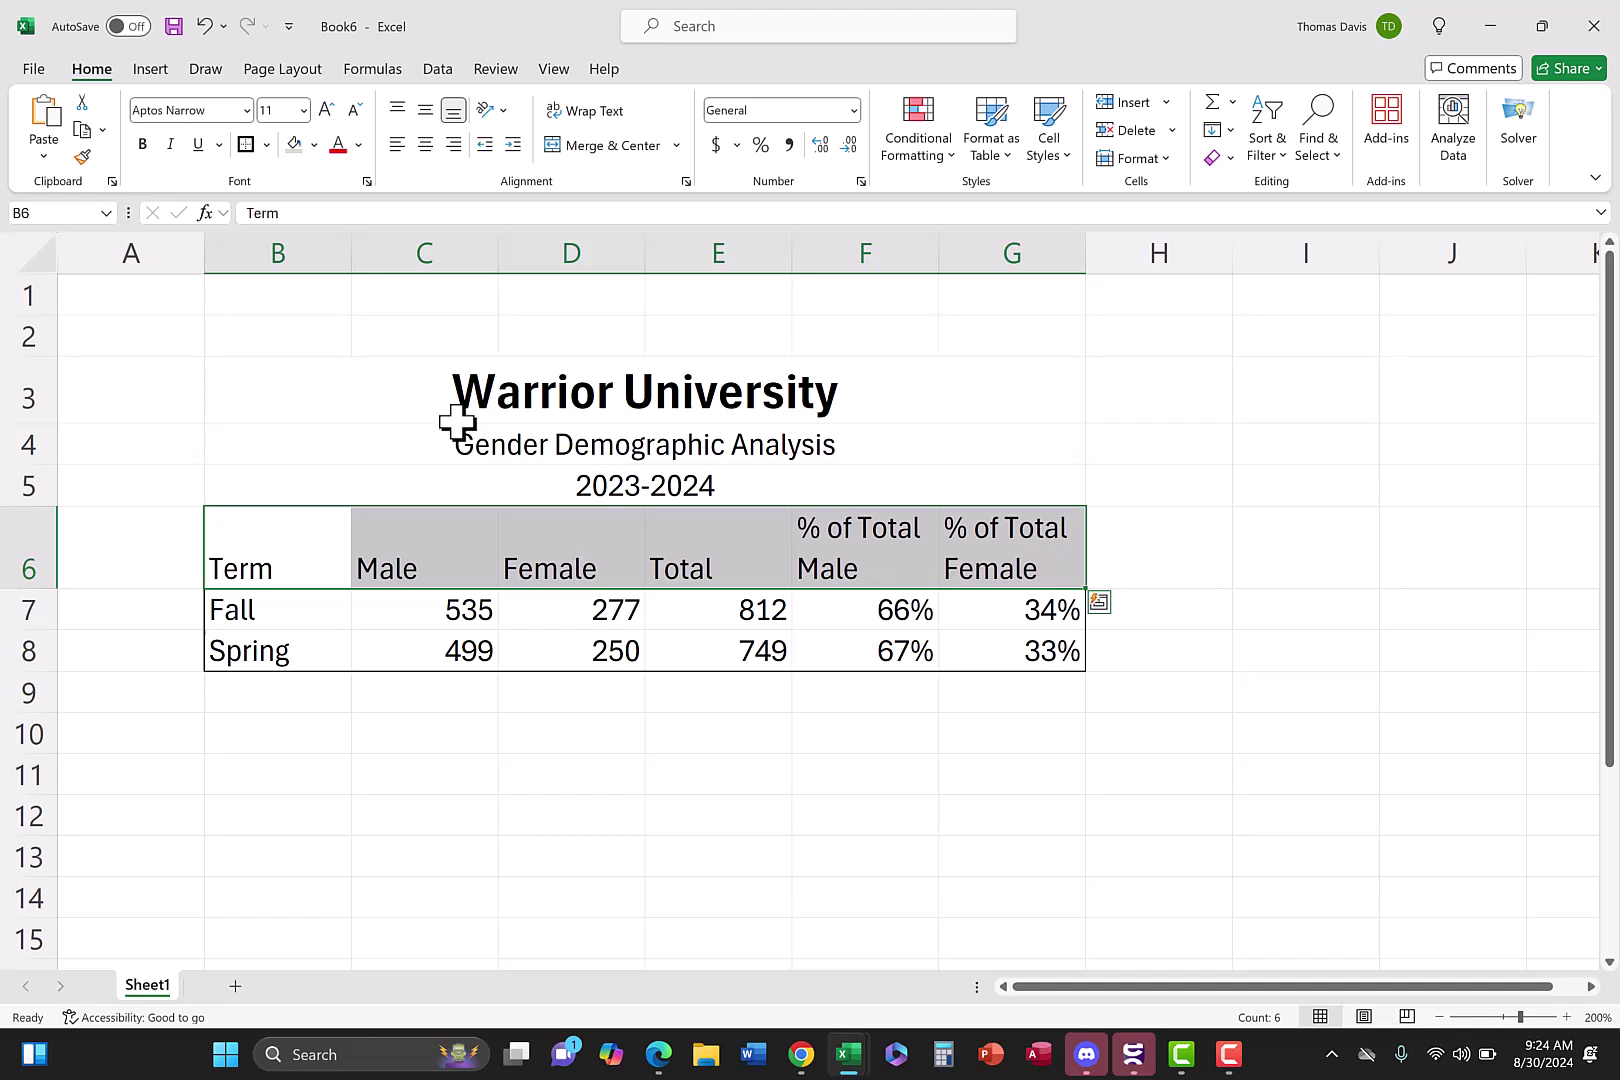
{"action": "left_click", "coordinate": [267, 144]}
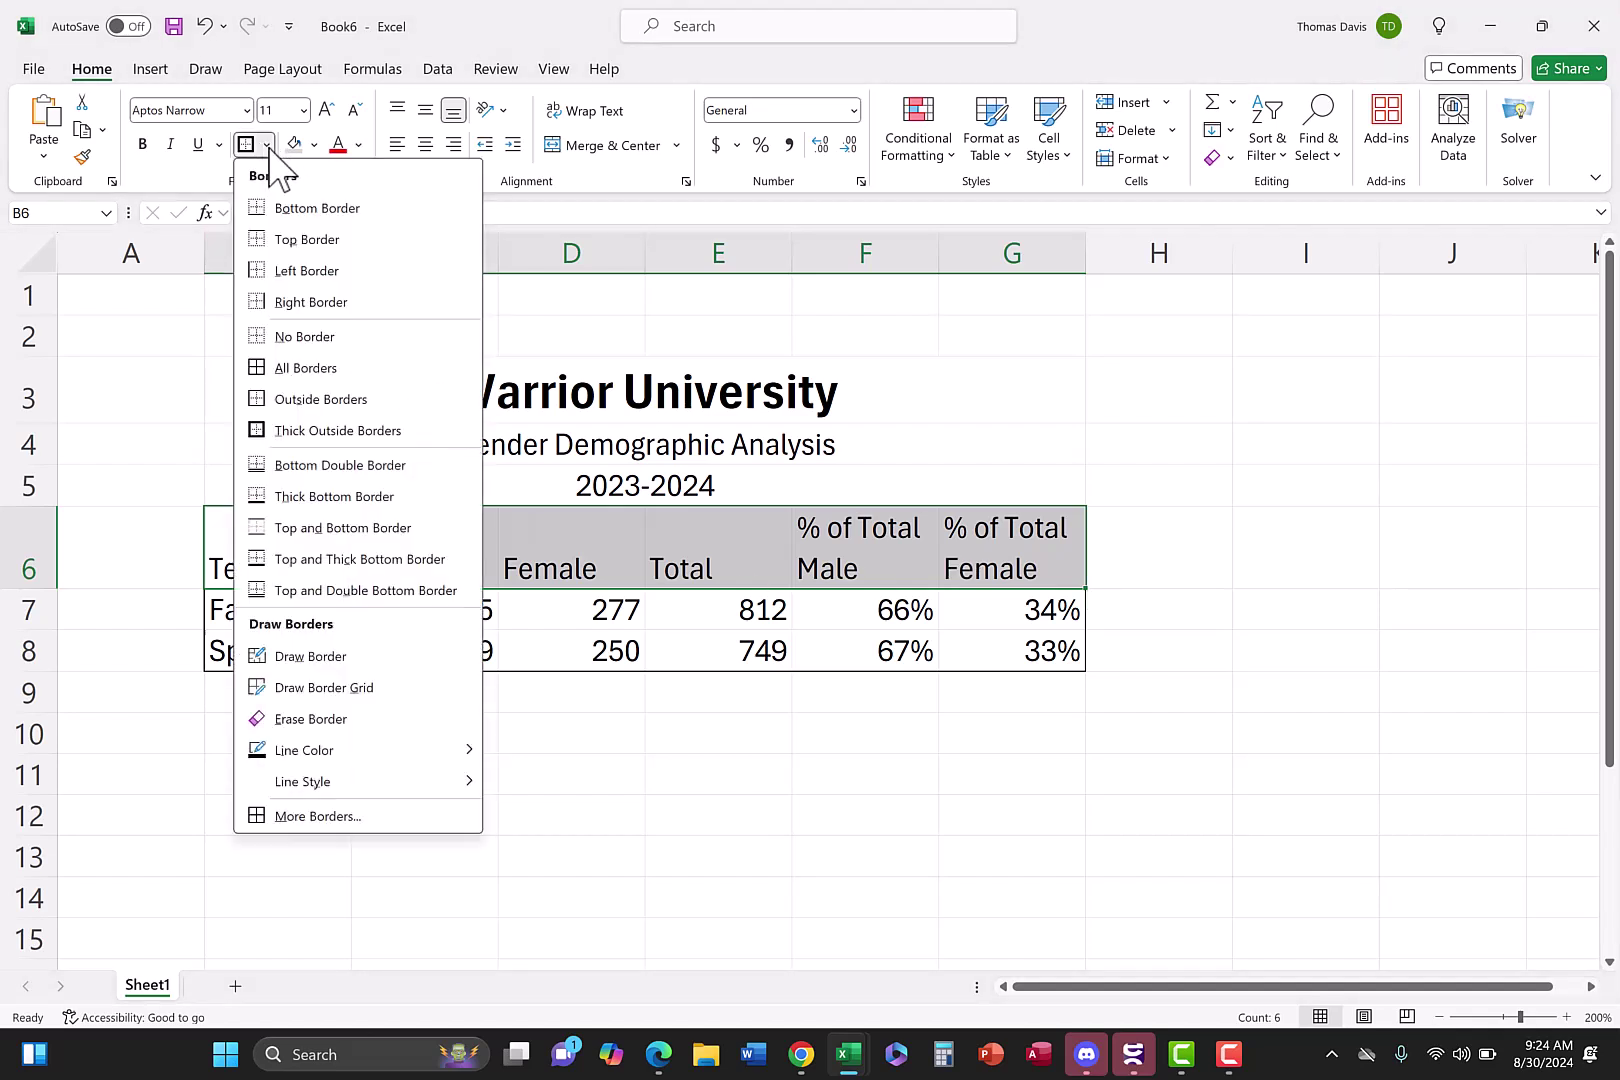
{"action": "left_click", "coordinate": [313, 221]}
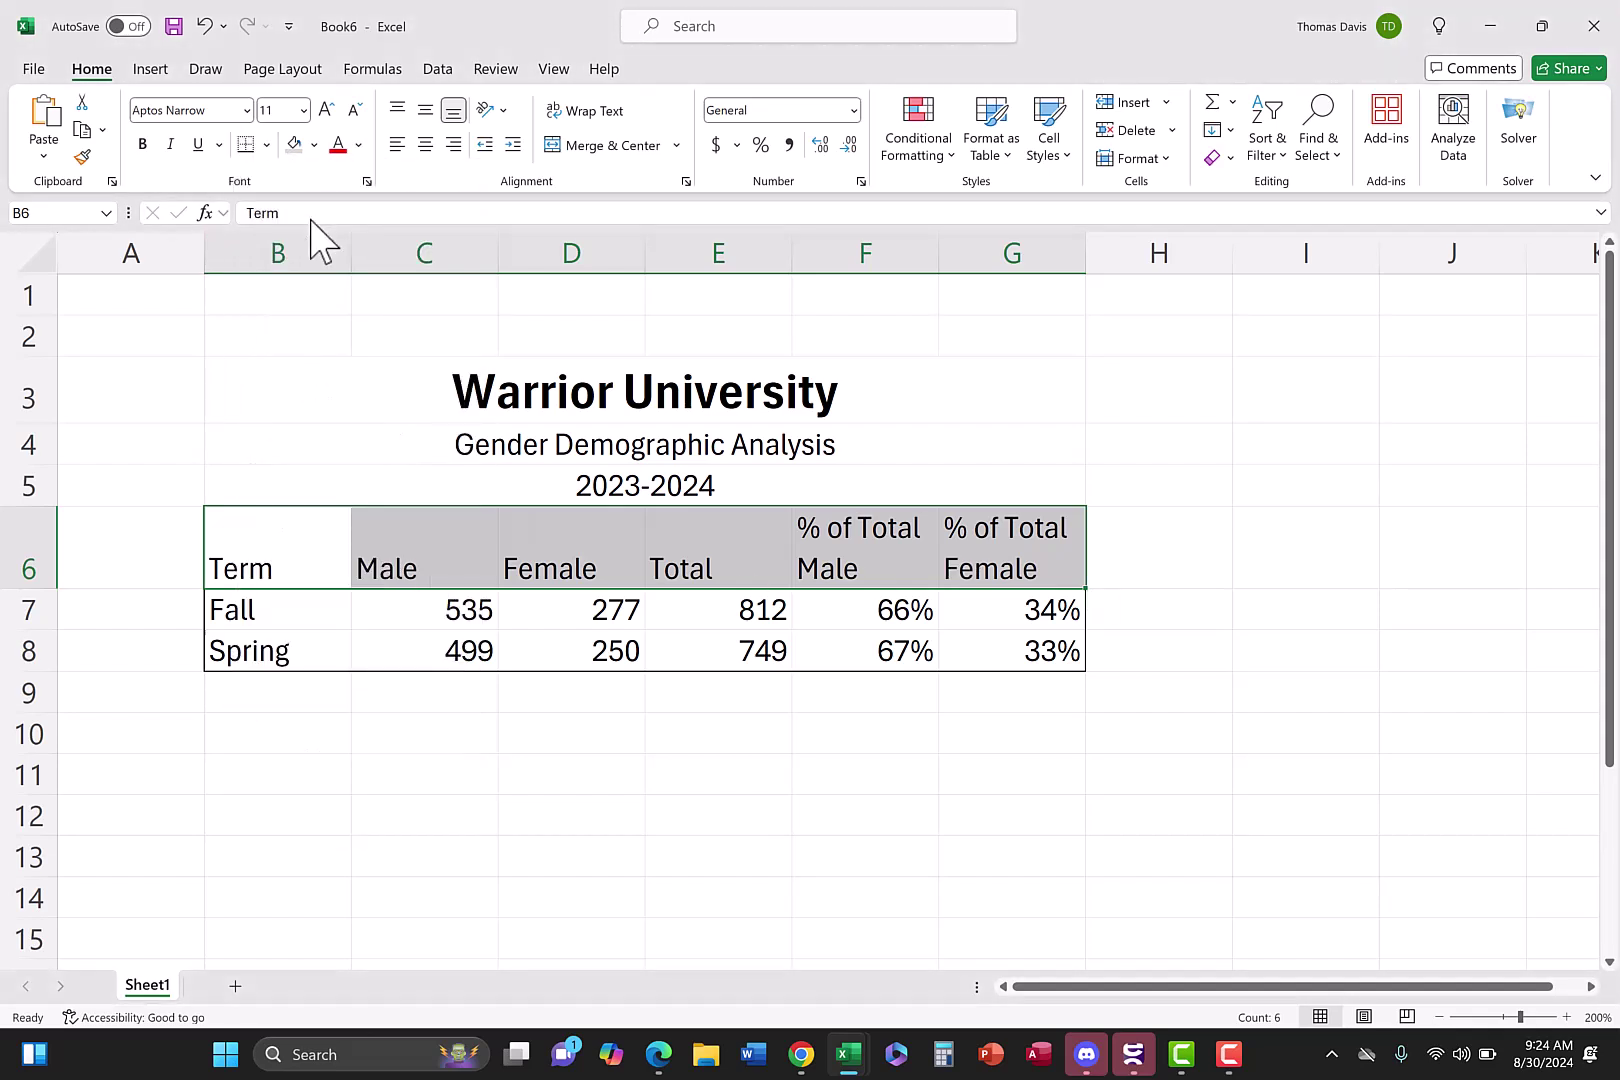
{"action": "left_click", "coordinate": [362, 735]}
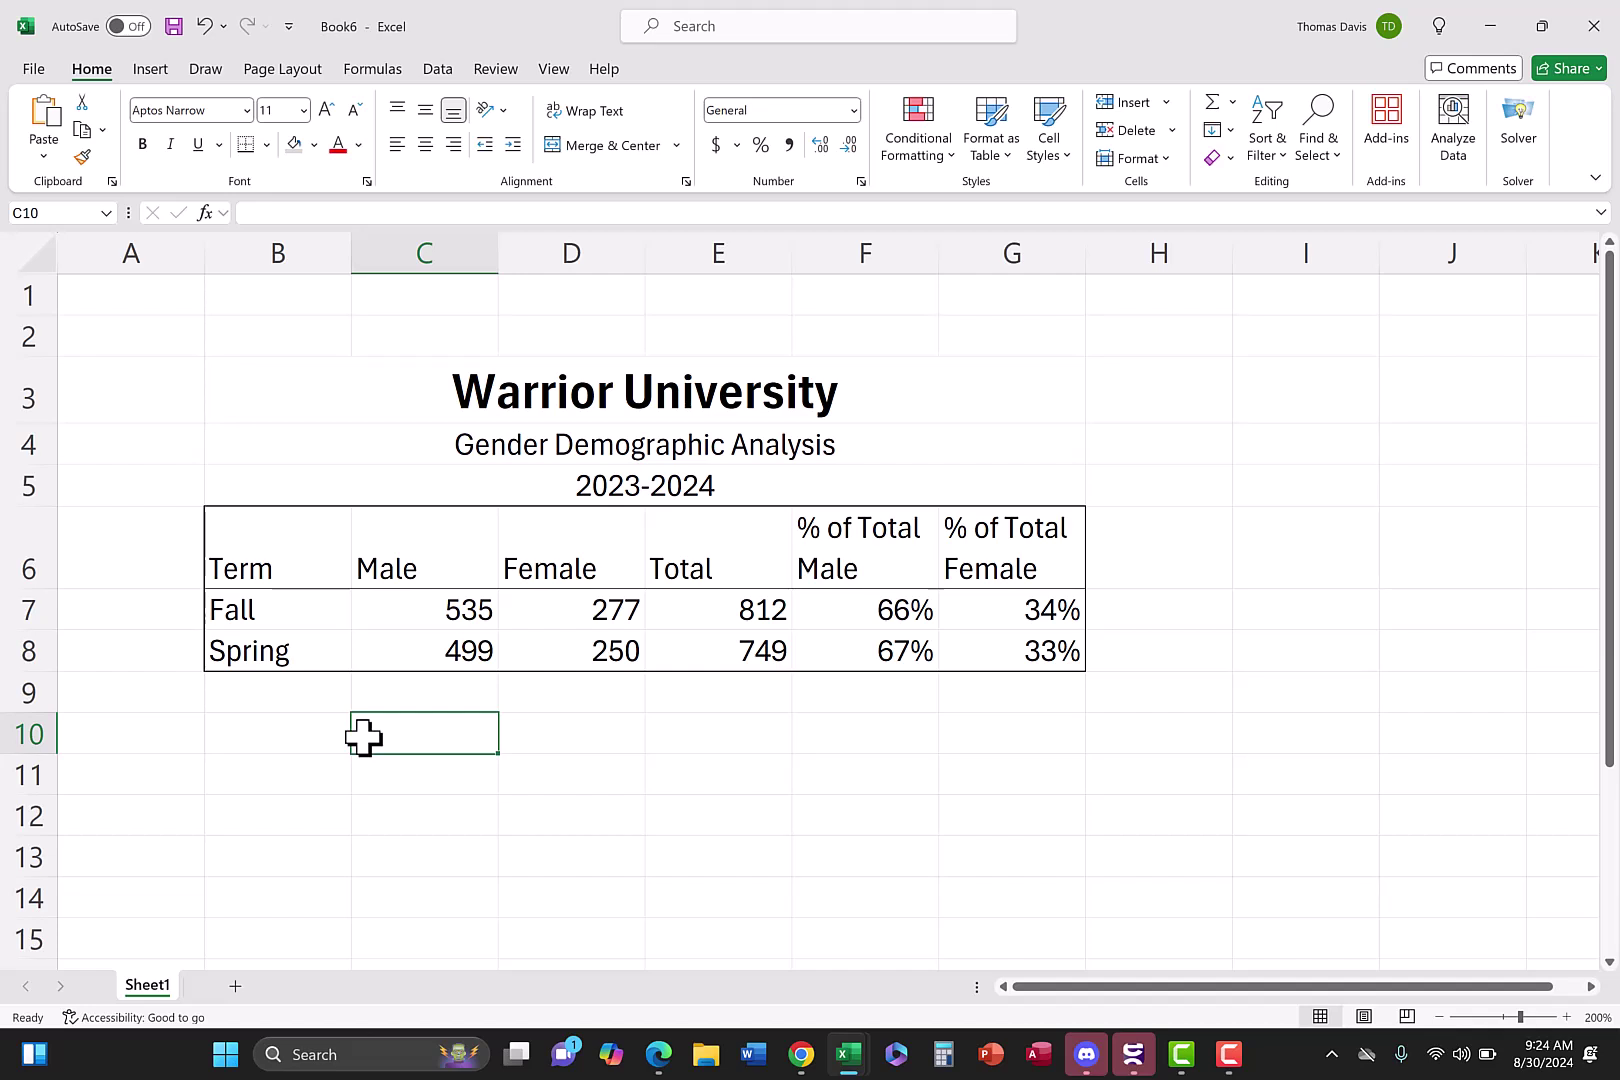
Reapply the thick outside borders to the table range B6:G8, including the headings and both term rows
{"action": "left_click_drag", "start_coordinate": [257, 527], "coordinate": [958, 644]}
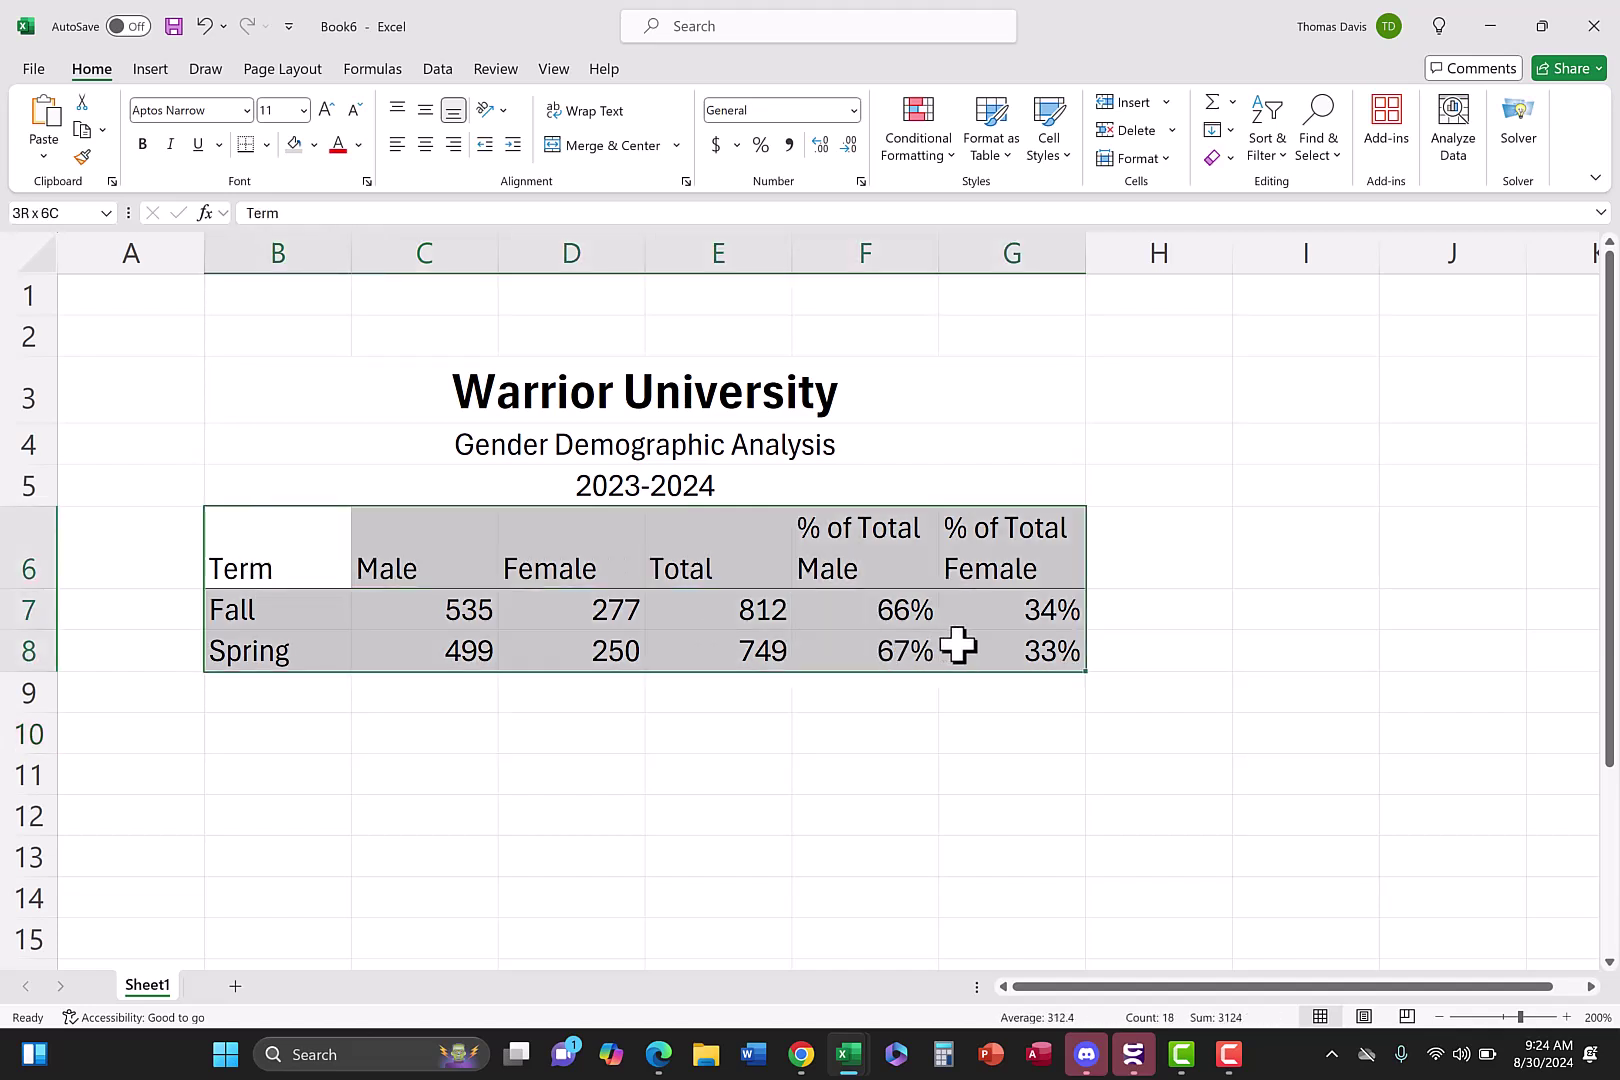
{"action": "left_click", "coordinate": [267, 145]}
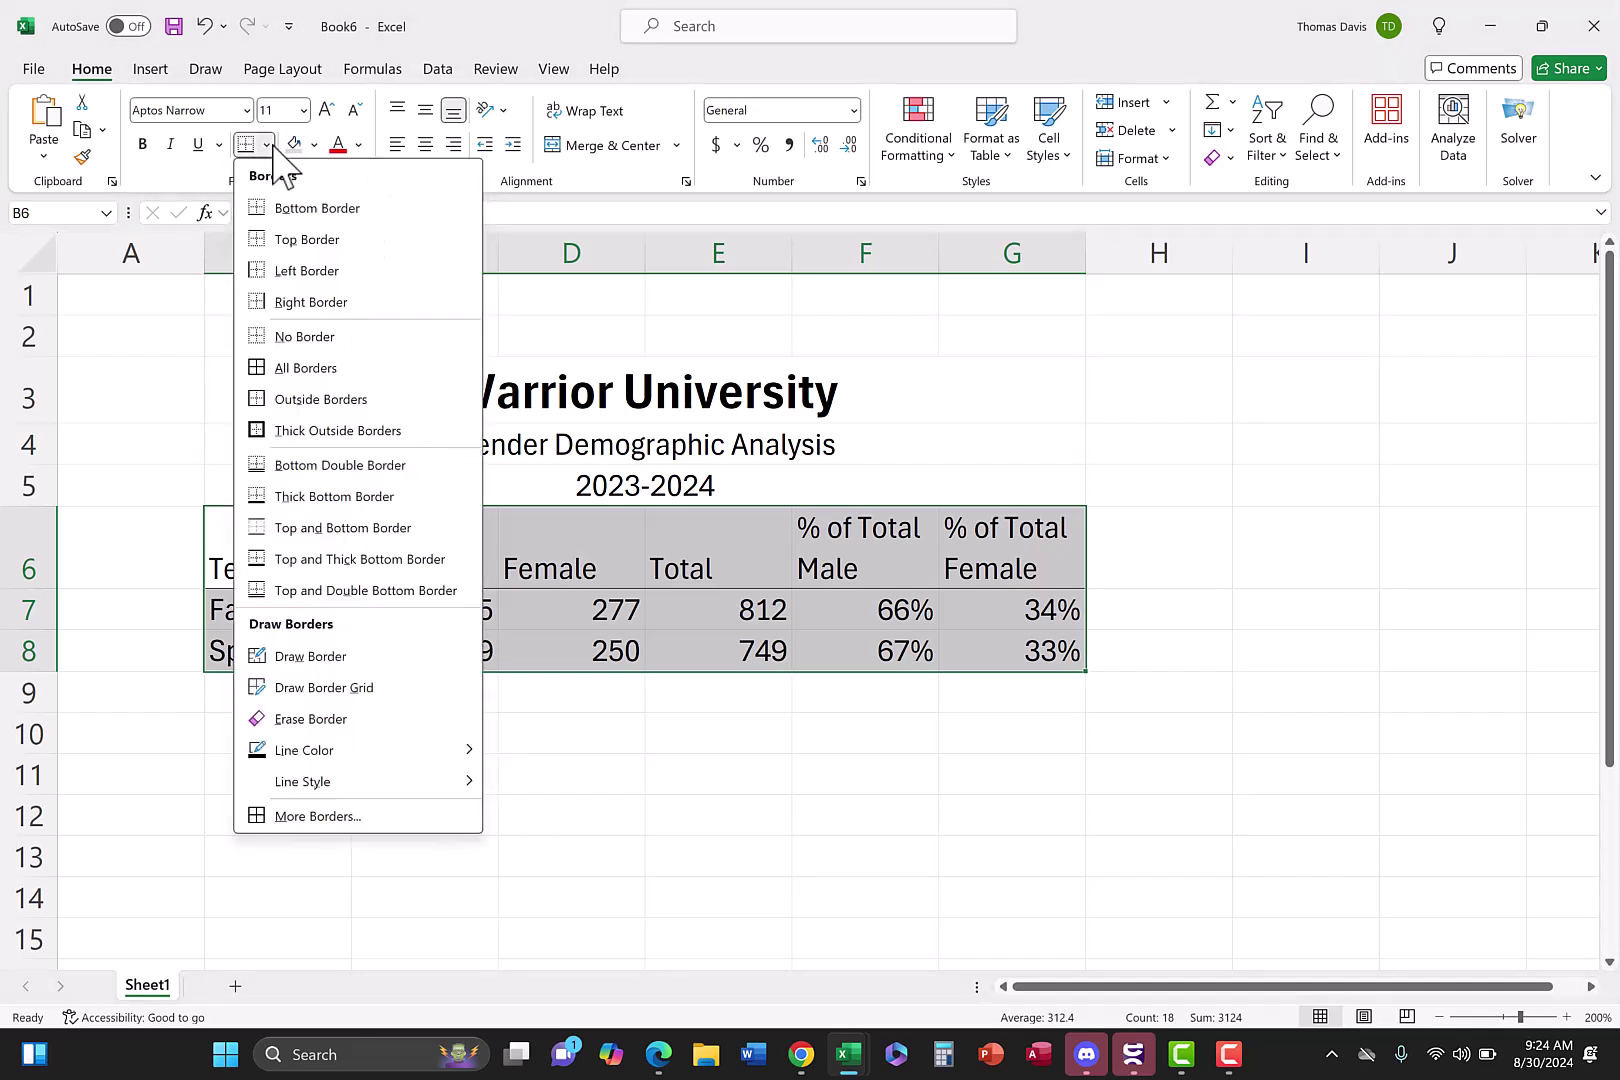
{"action": "left_click", "coordinate": [312, 432]}
{"action": "left_click", "coordinate": [360, 765]}
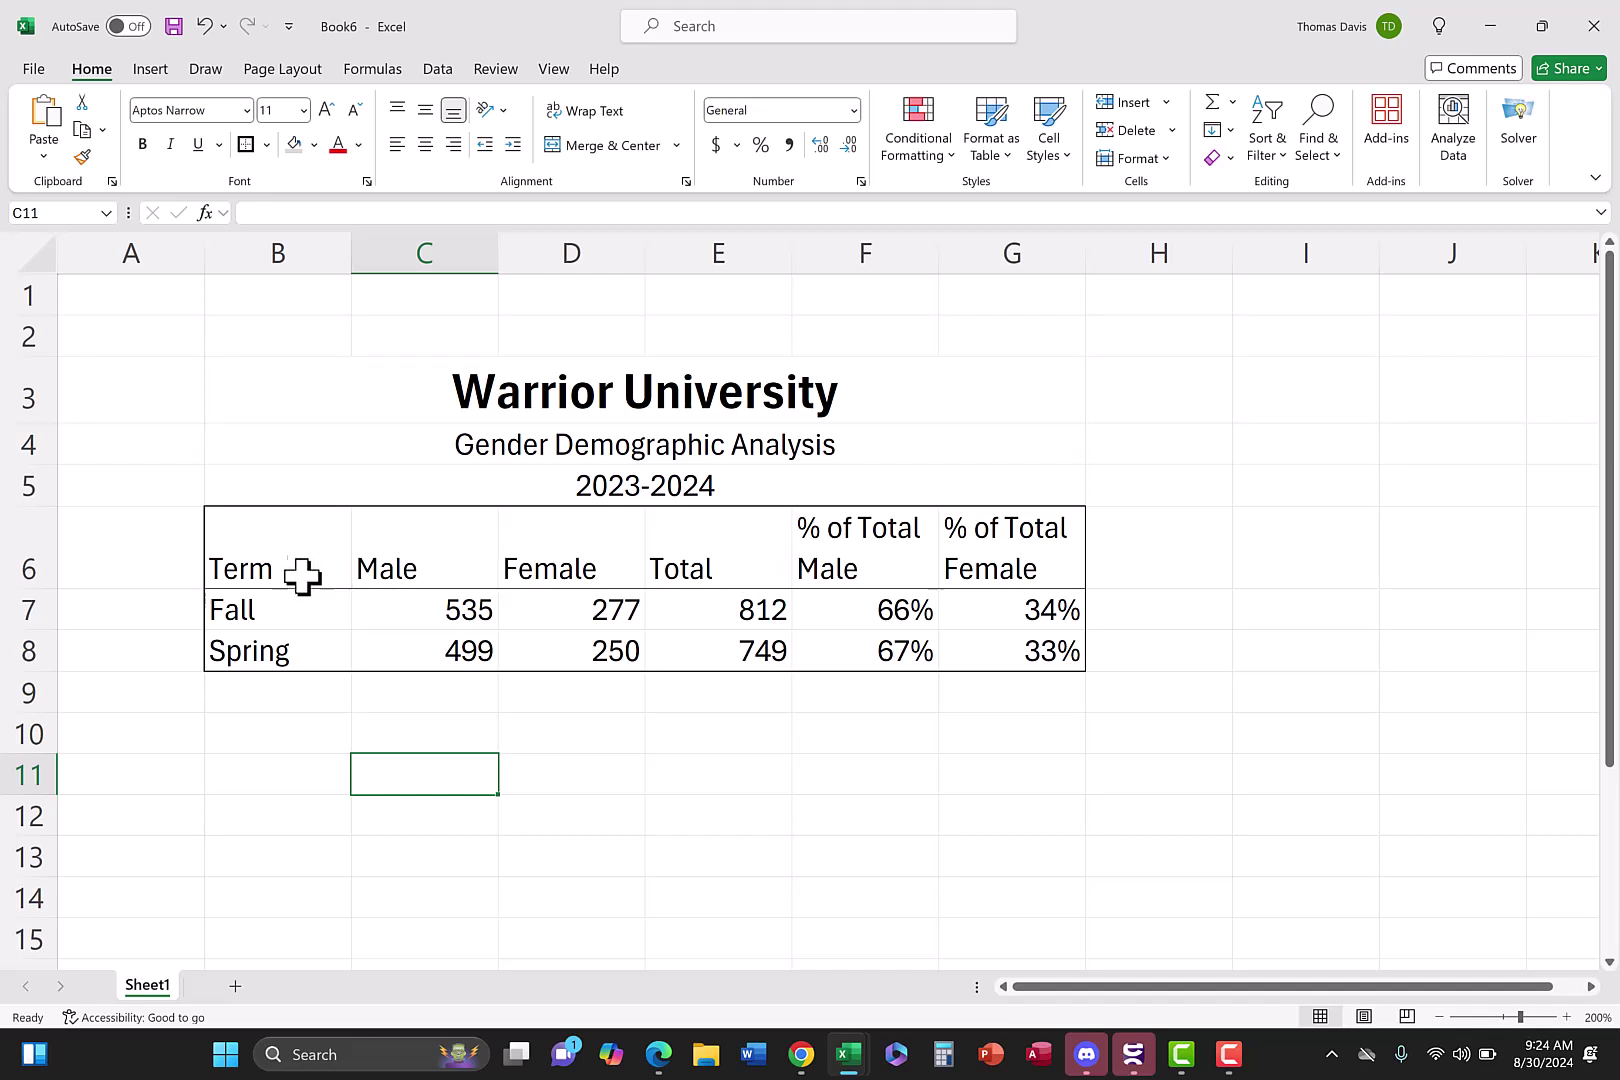
Fill the heading row B6:G6 with a light gray theme color
{"action": "left_click", "coordinate": [271, 567]}
{"action": "left_click_drag", "start_coordinate": [392, 553], "coordinate": [985, 567]}
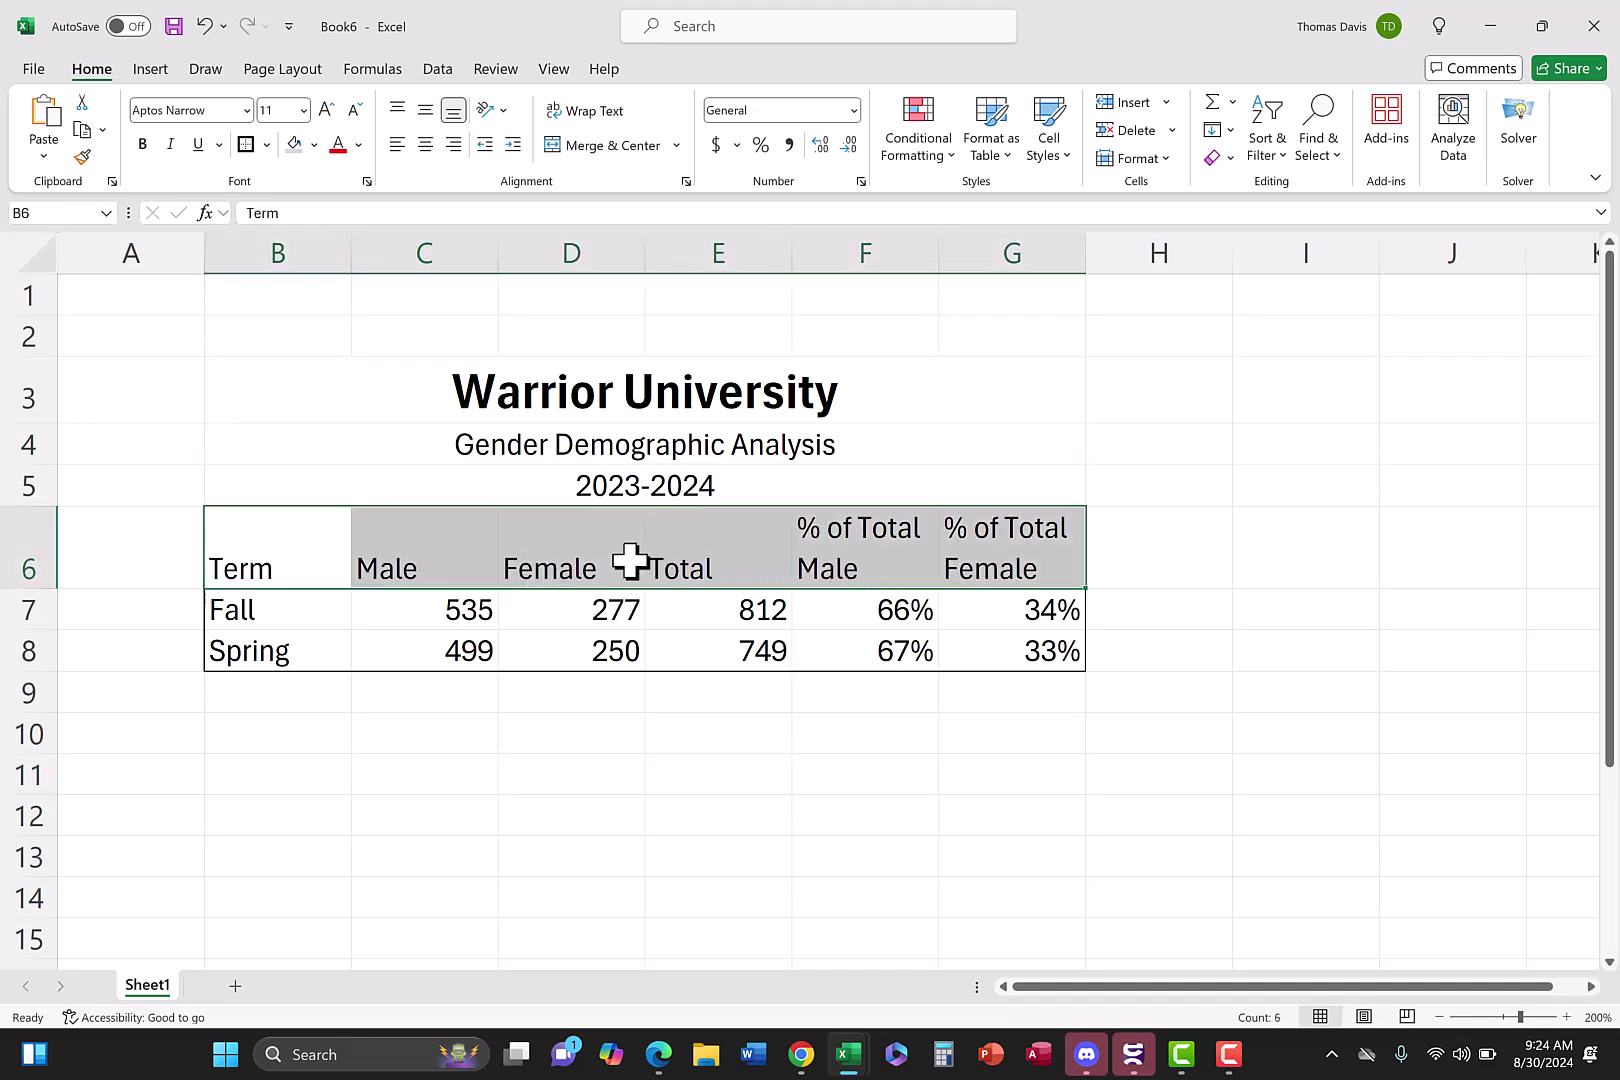
{"action": "left_click", "coordinate": [314, 144]}
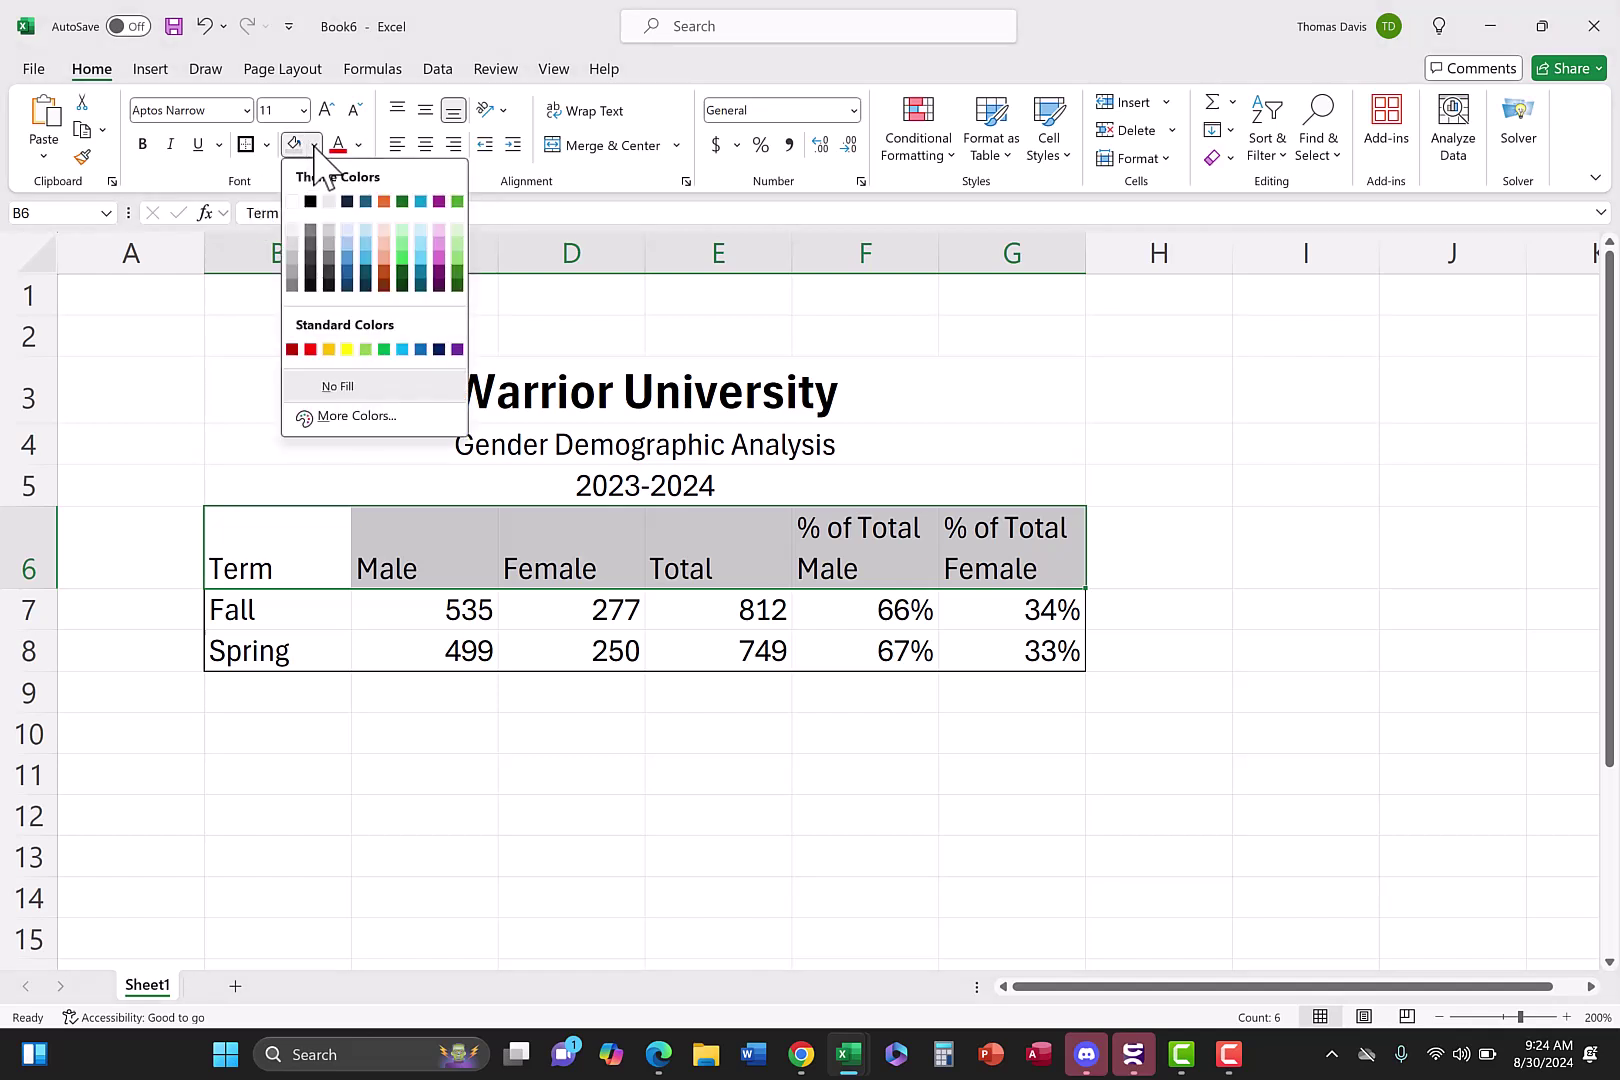
{"action": "left_click", "coordinate": [293, 263]}
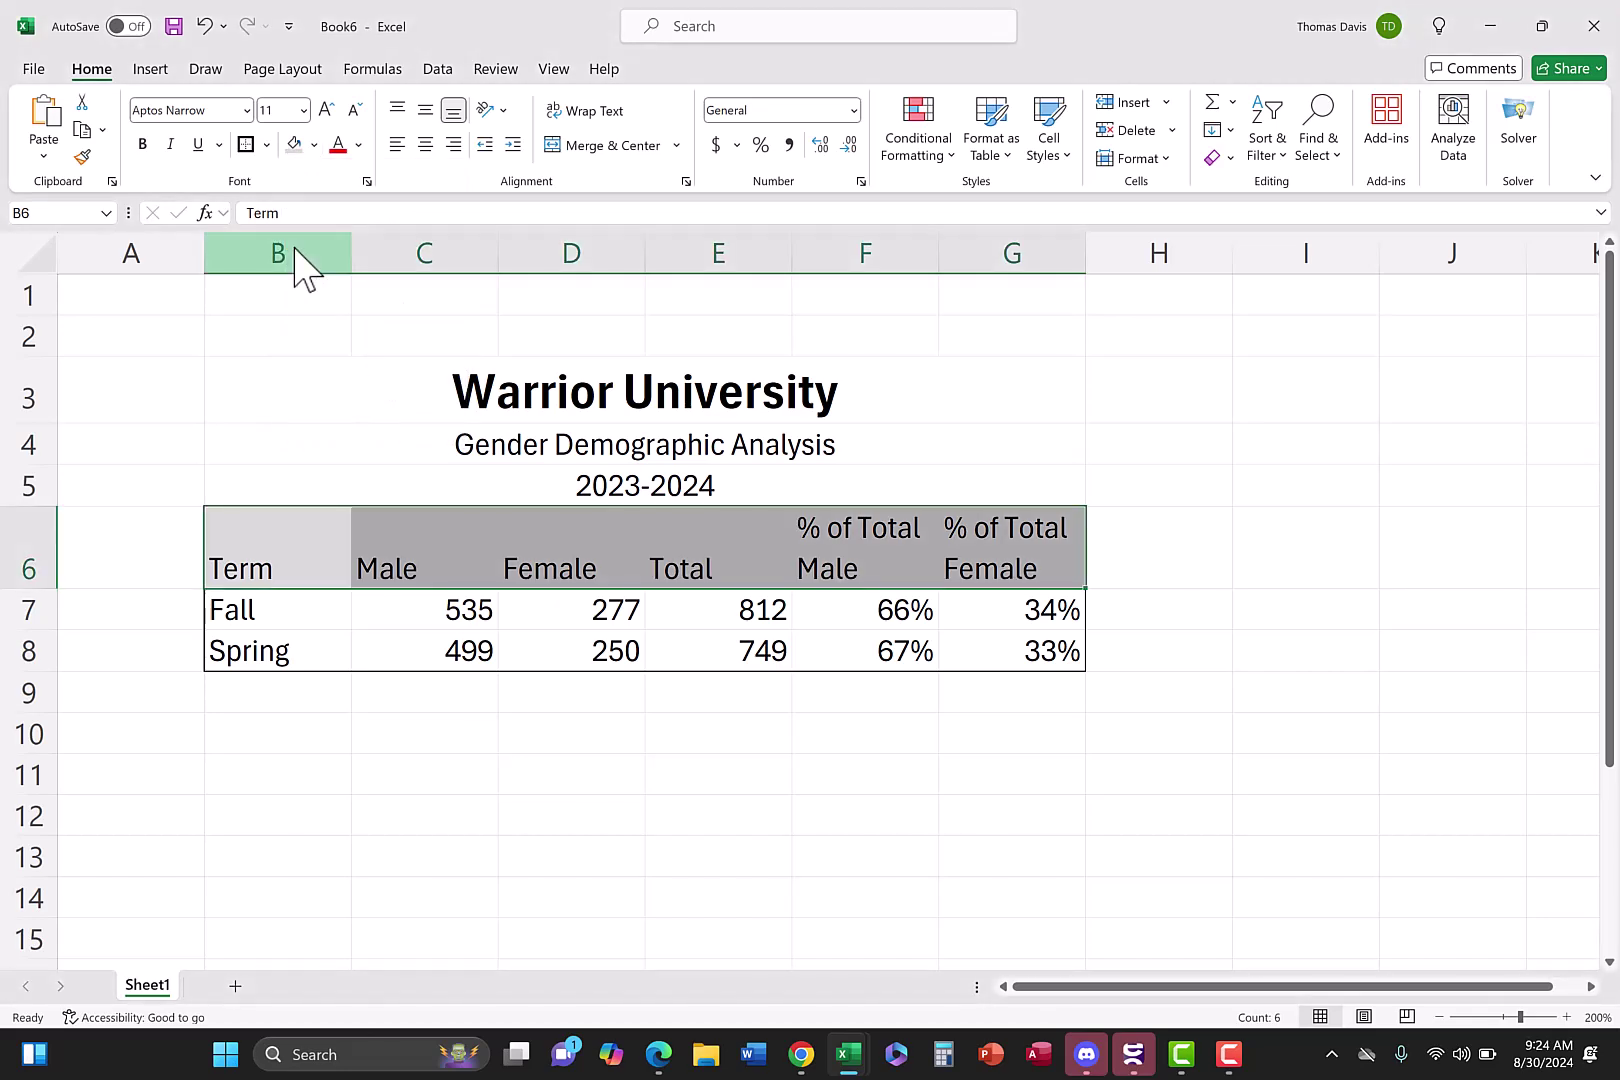
{"action": "left_click", "coordinate": [593, 770]}
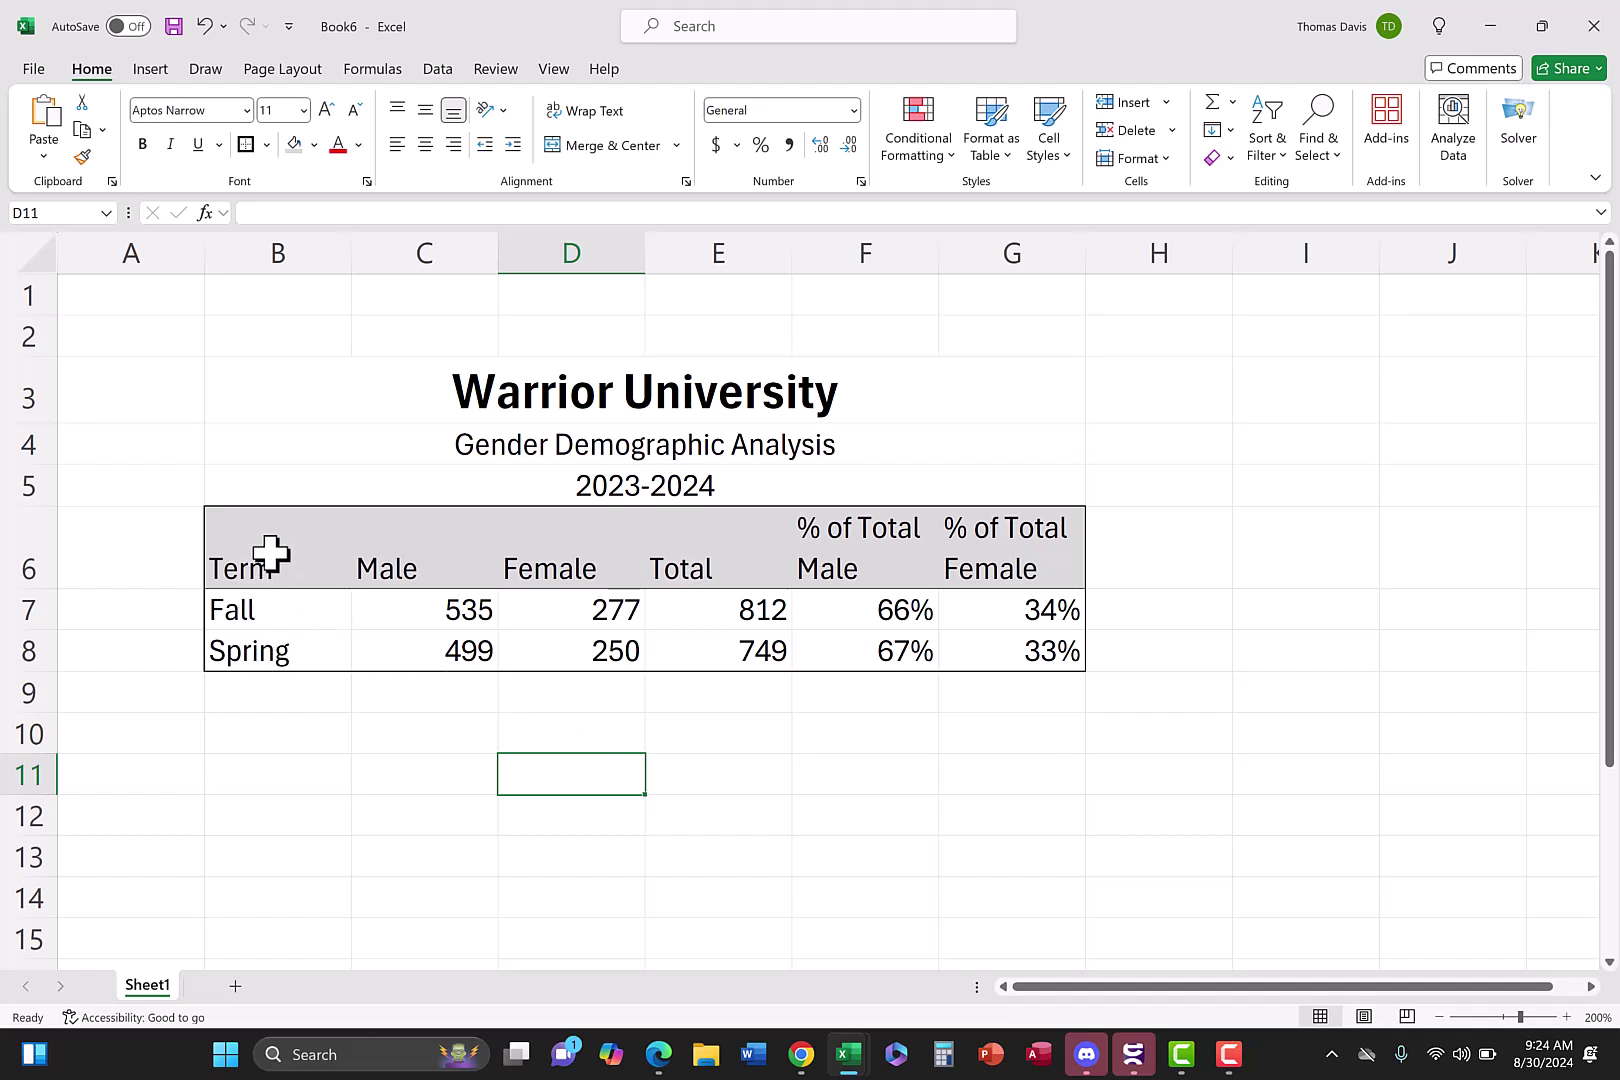
Right-align the Male heading in C6
{"action": "left_click", "coordinate": [390, 572]}
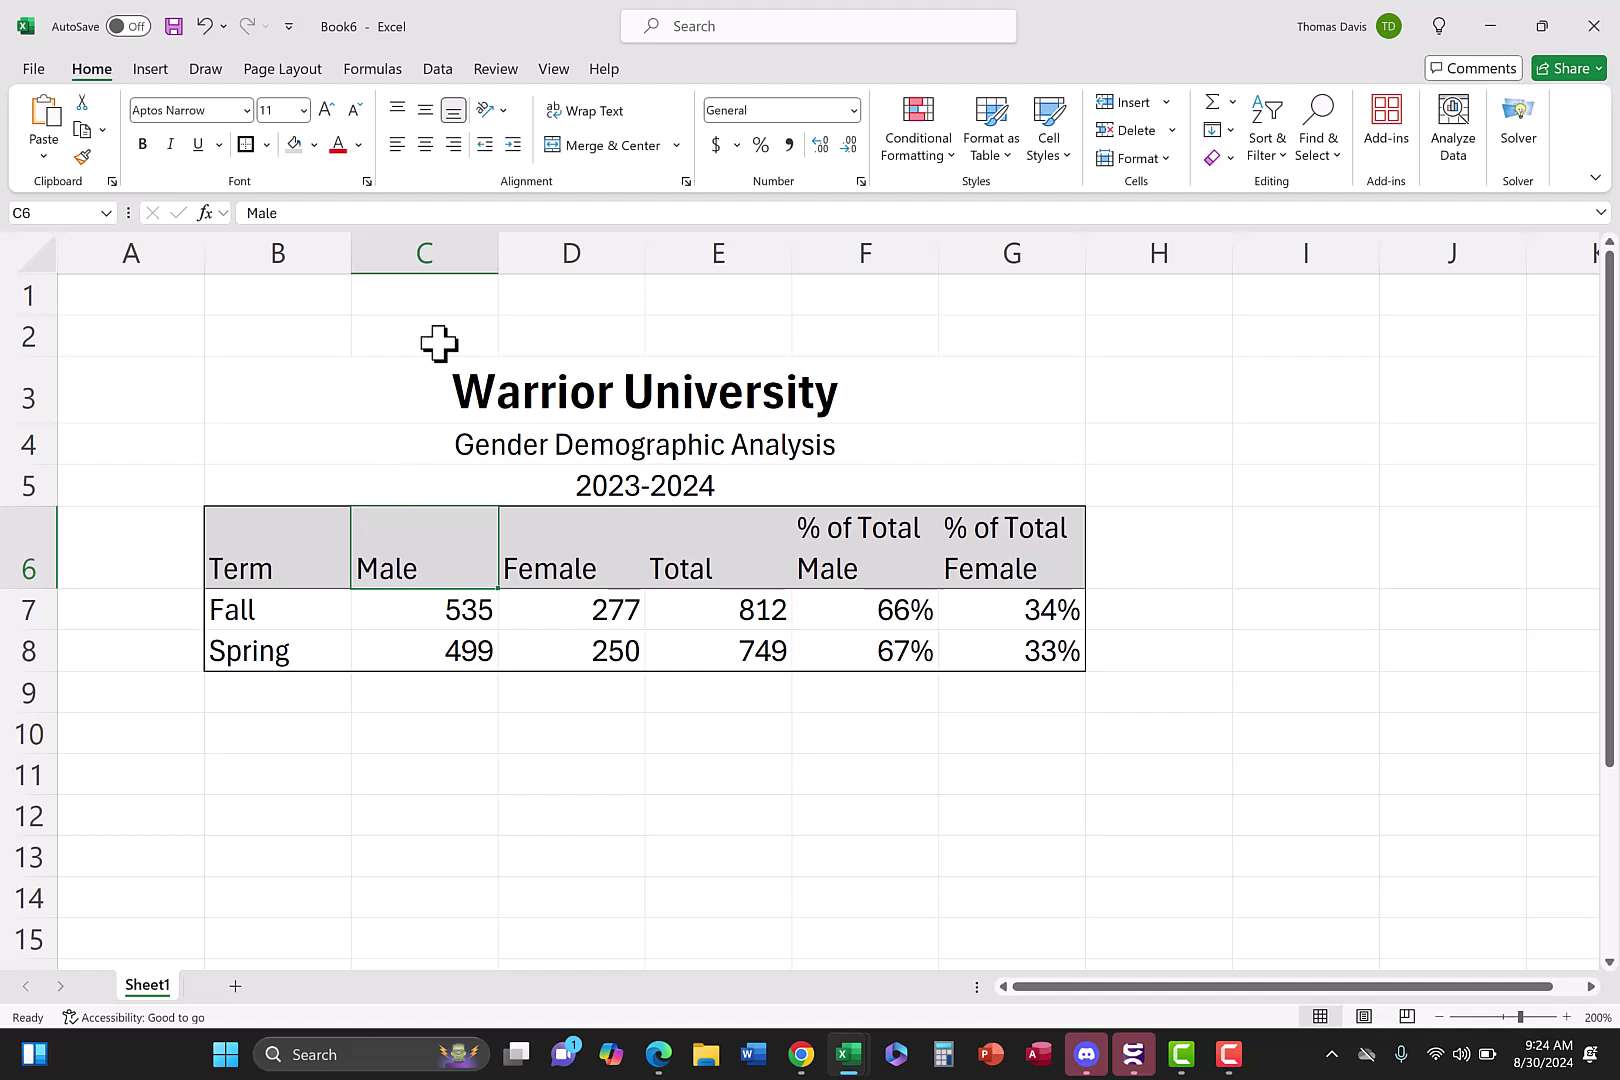
{"action": "left_click", "coordinate": [455, 146]}
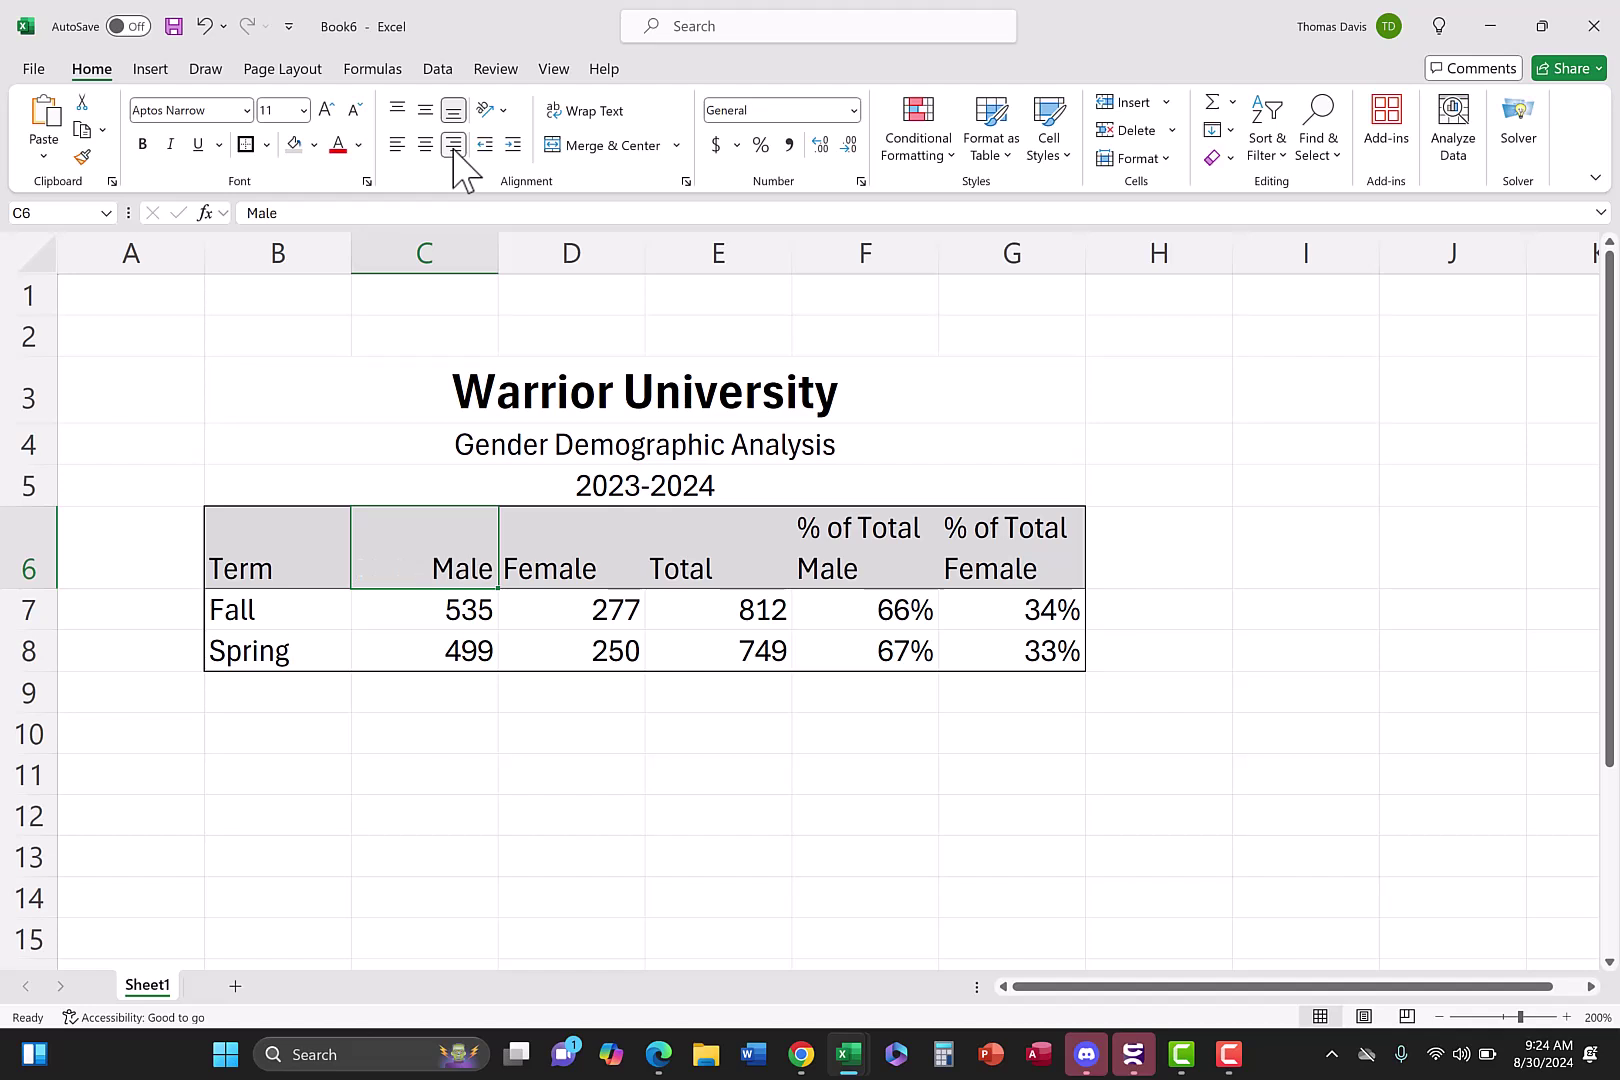
Right-align the Female, Total, % of Total Male and % of Total Female headings in D6:G6
{"action": "left_click", "coordinate": [575, 572]}
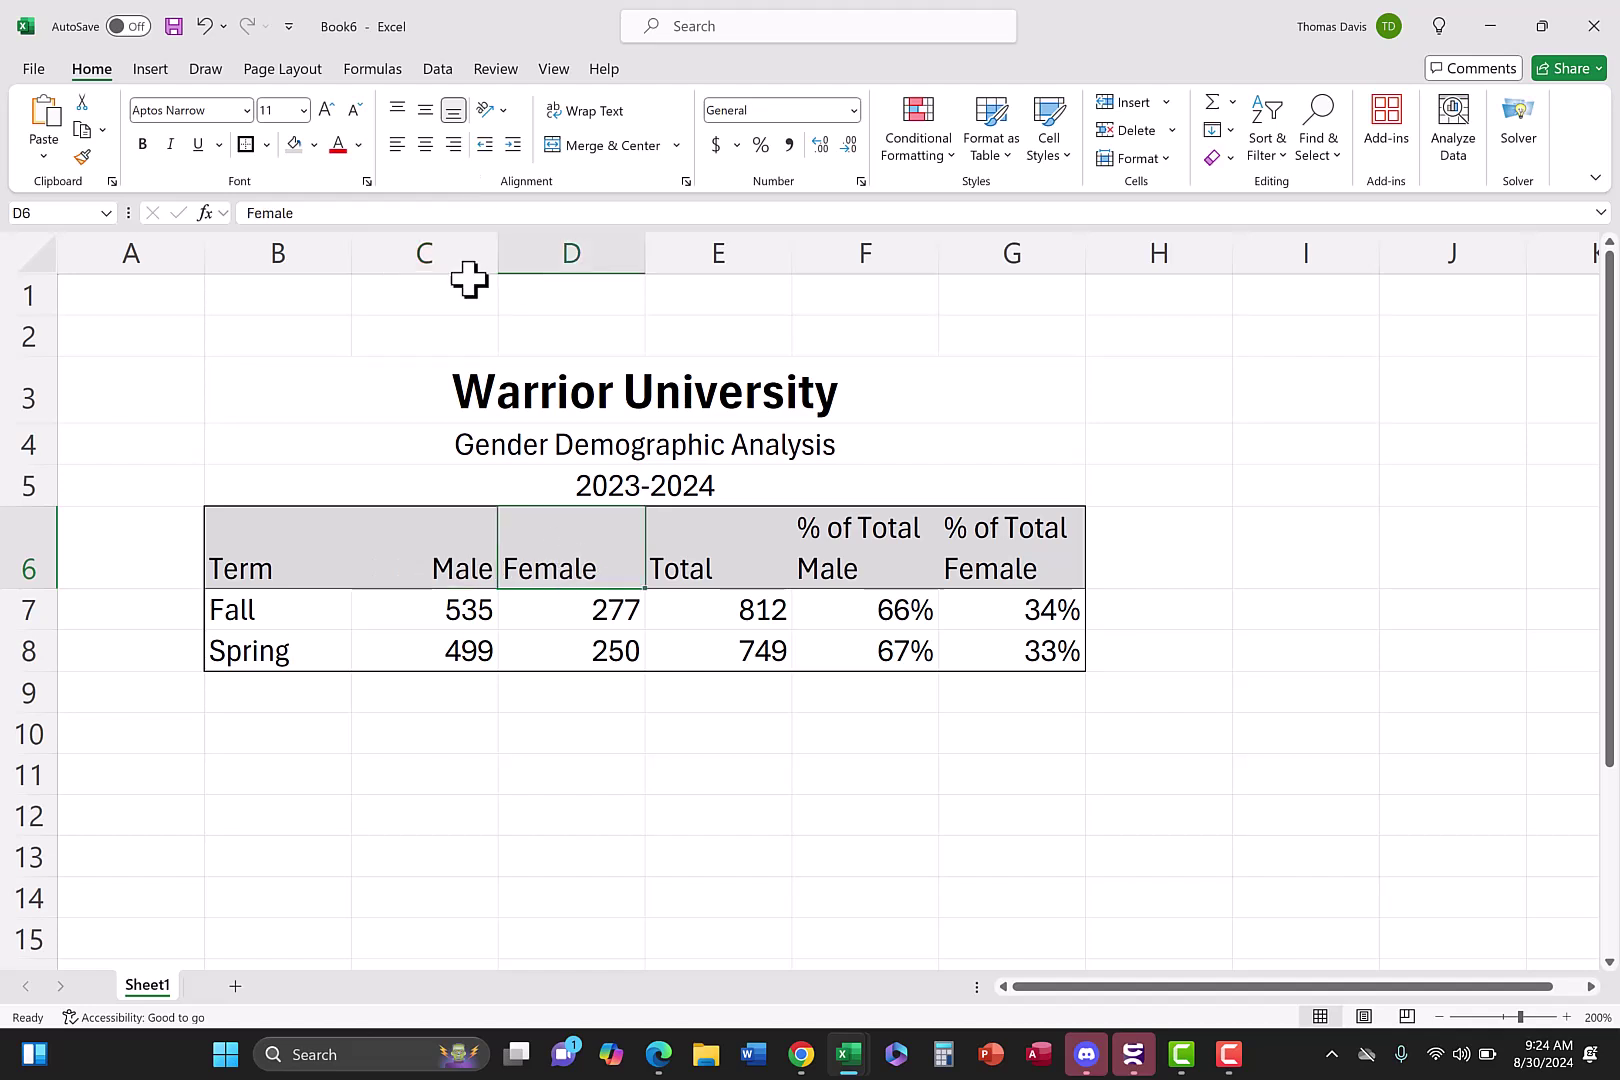
{"action": "left_click", "coordinate": [455, 146]}
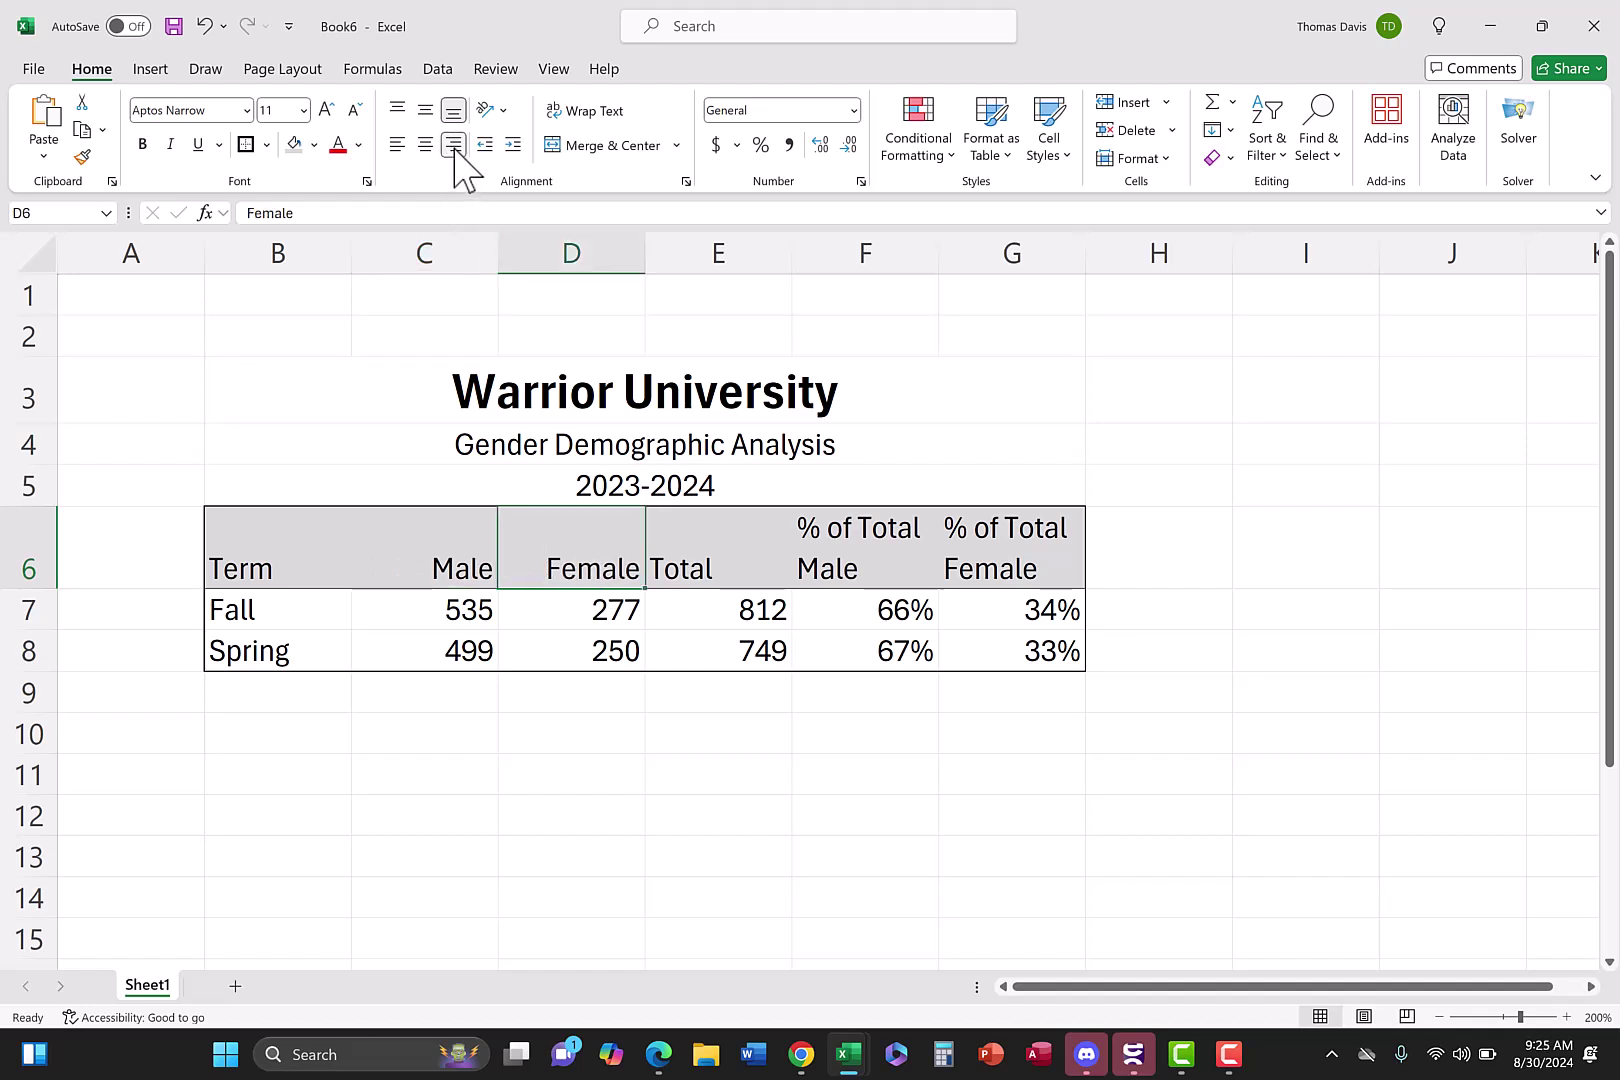
{"action": "left_click", "coordinate": [695, 572]}
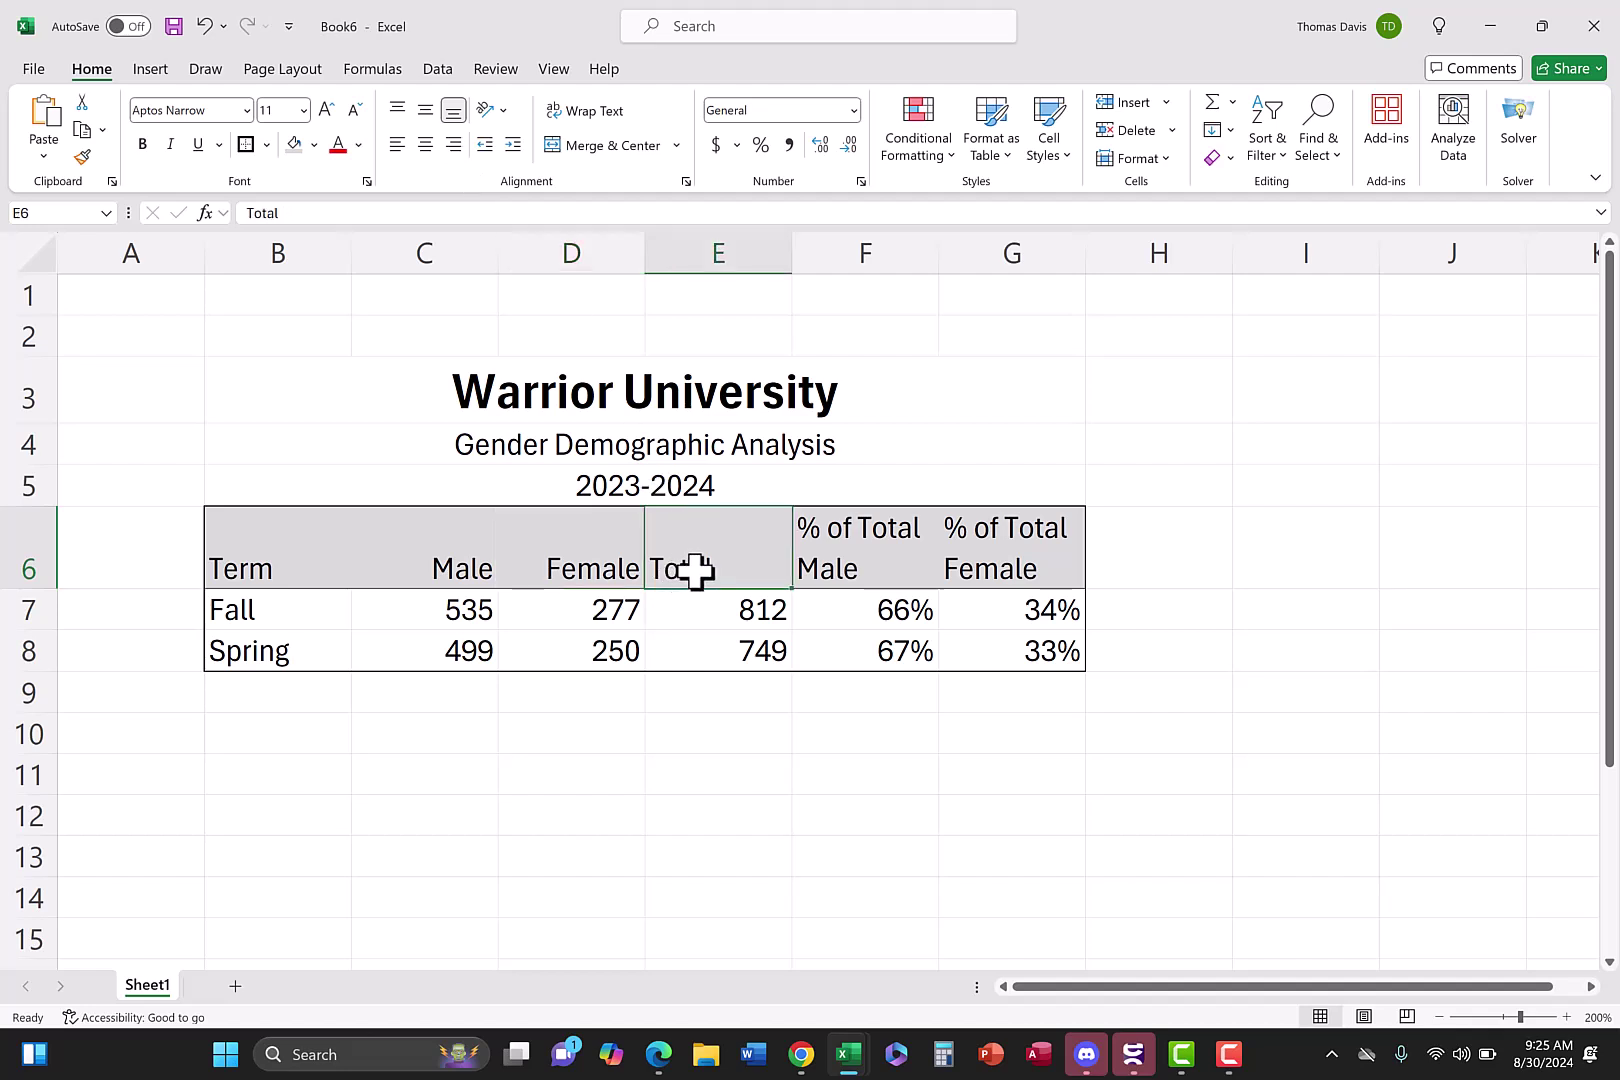
{"action": "left_click", "coordinate": [455, 146]}
{"action": "left_click", "coordinate": [847, 560]}
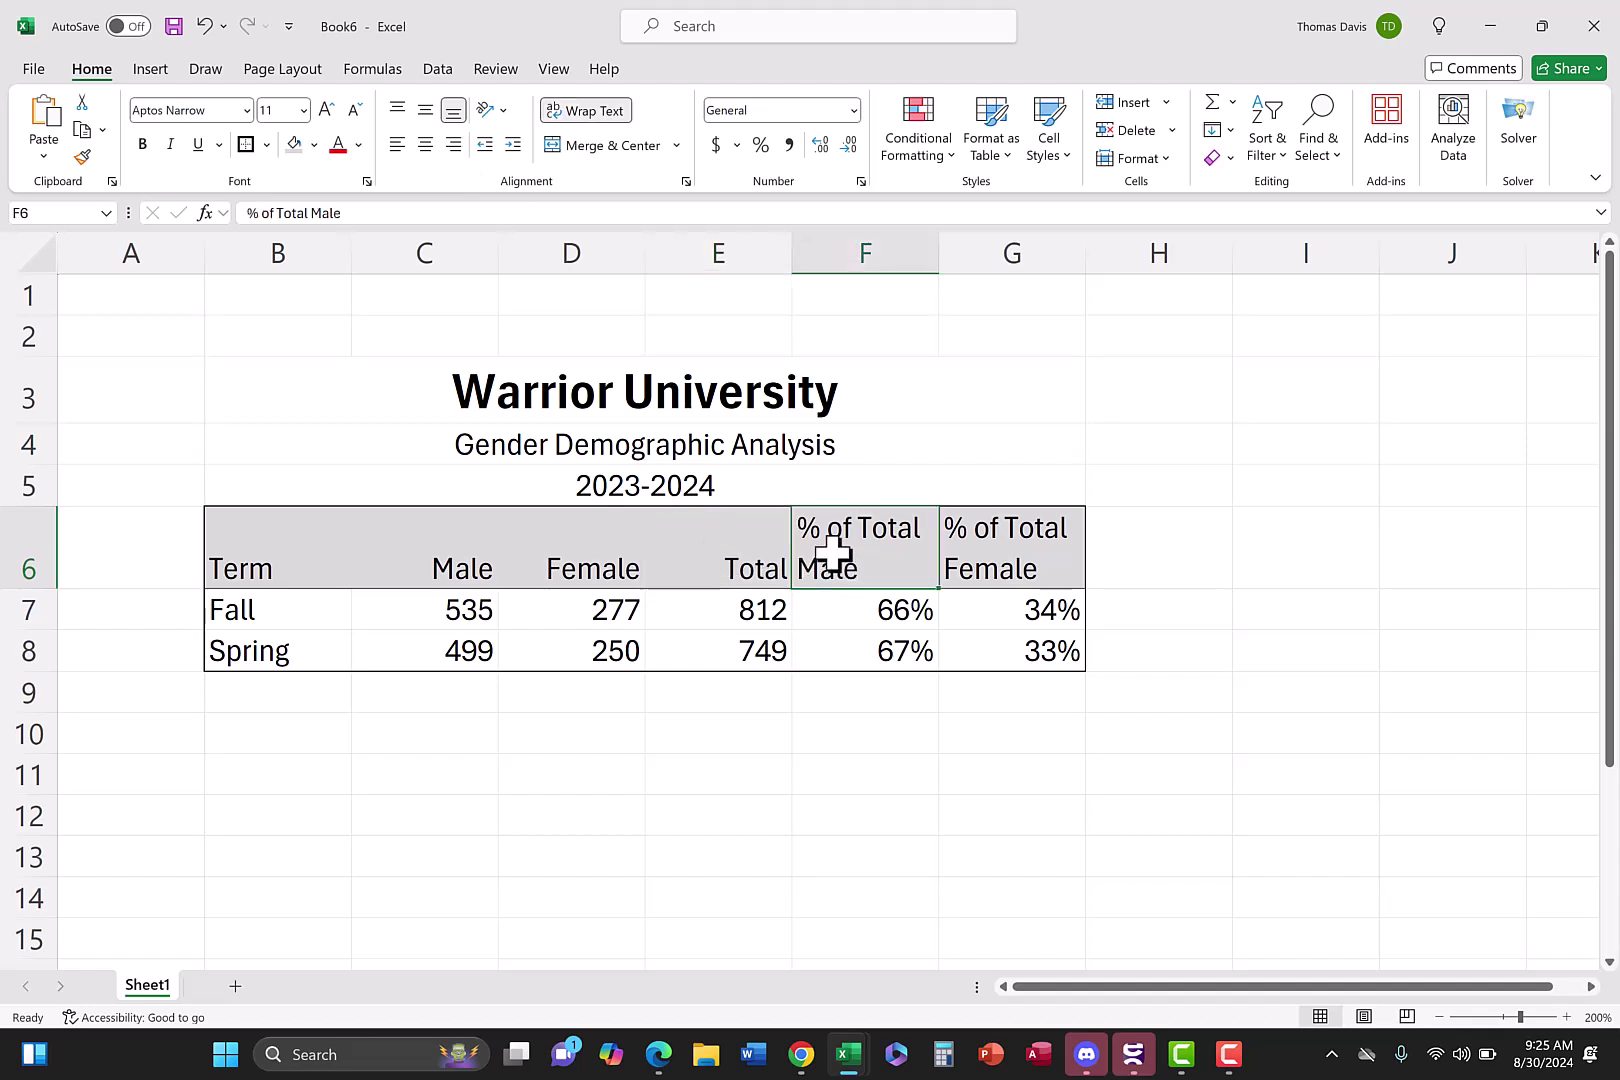
{"action": "left_click", "coordinate": [455, 146]}
{"action": "left_click", "coordinate": [1005, 535]}
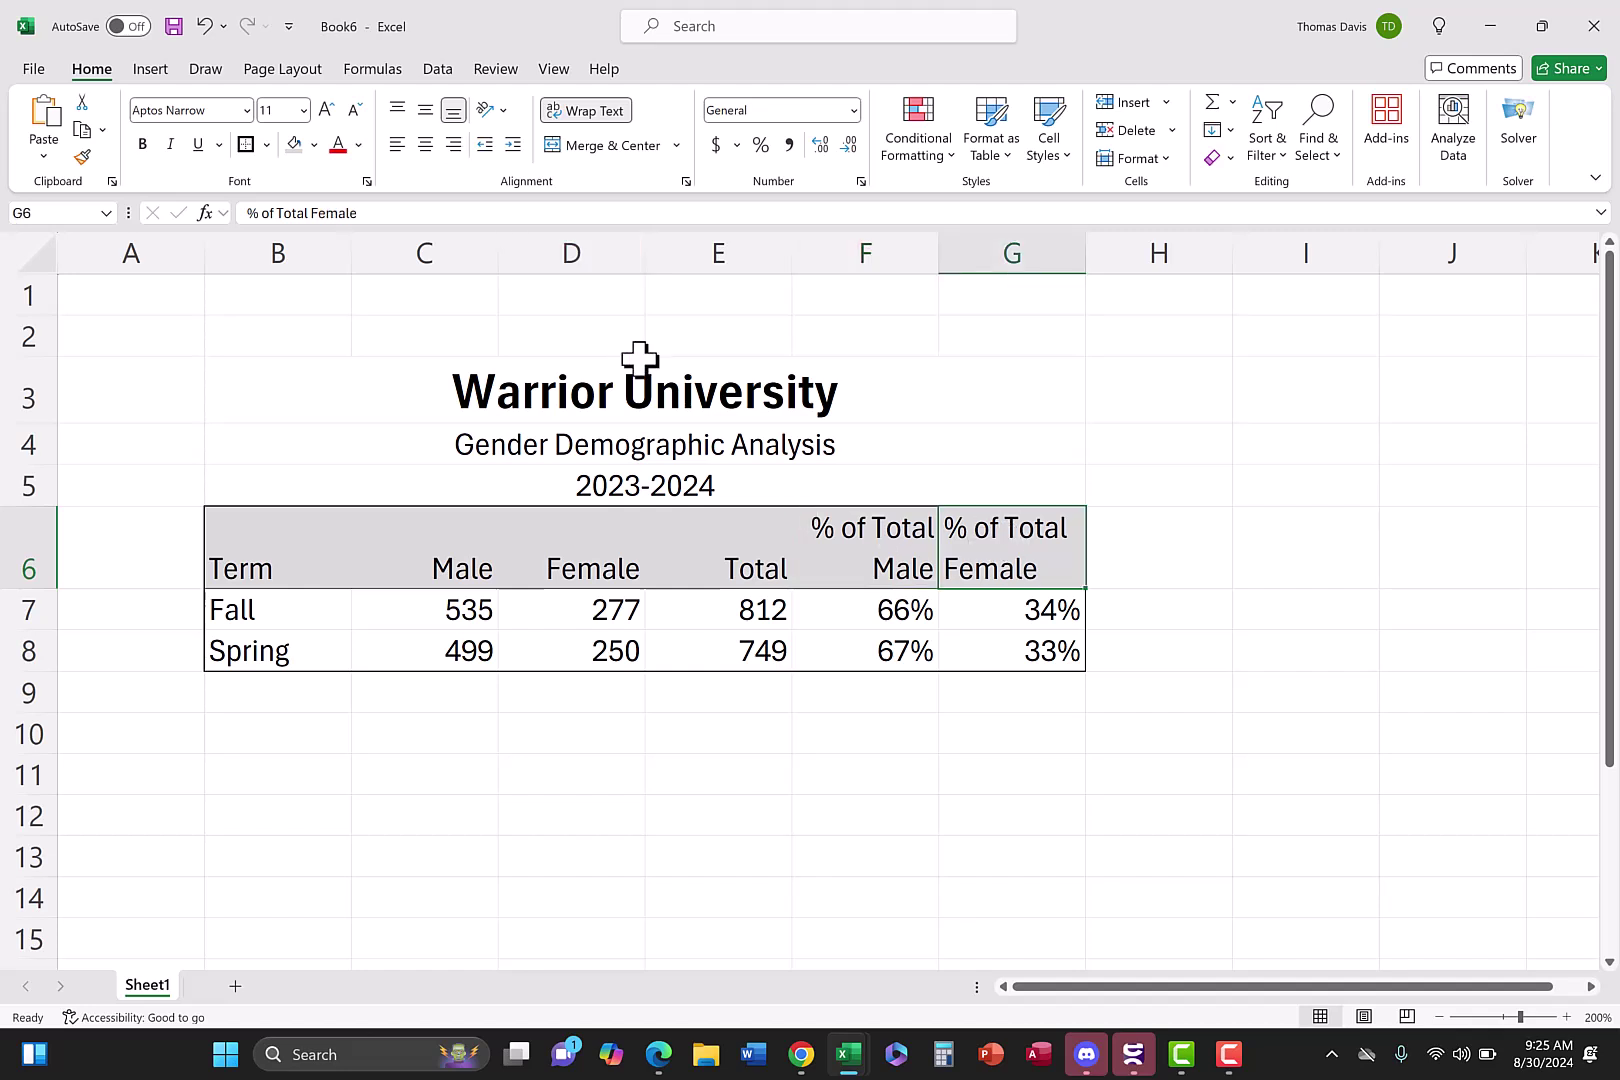
{"action": "left_click", "coordinate": [455, 146]}
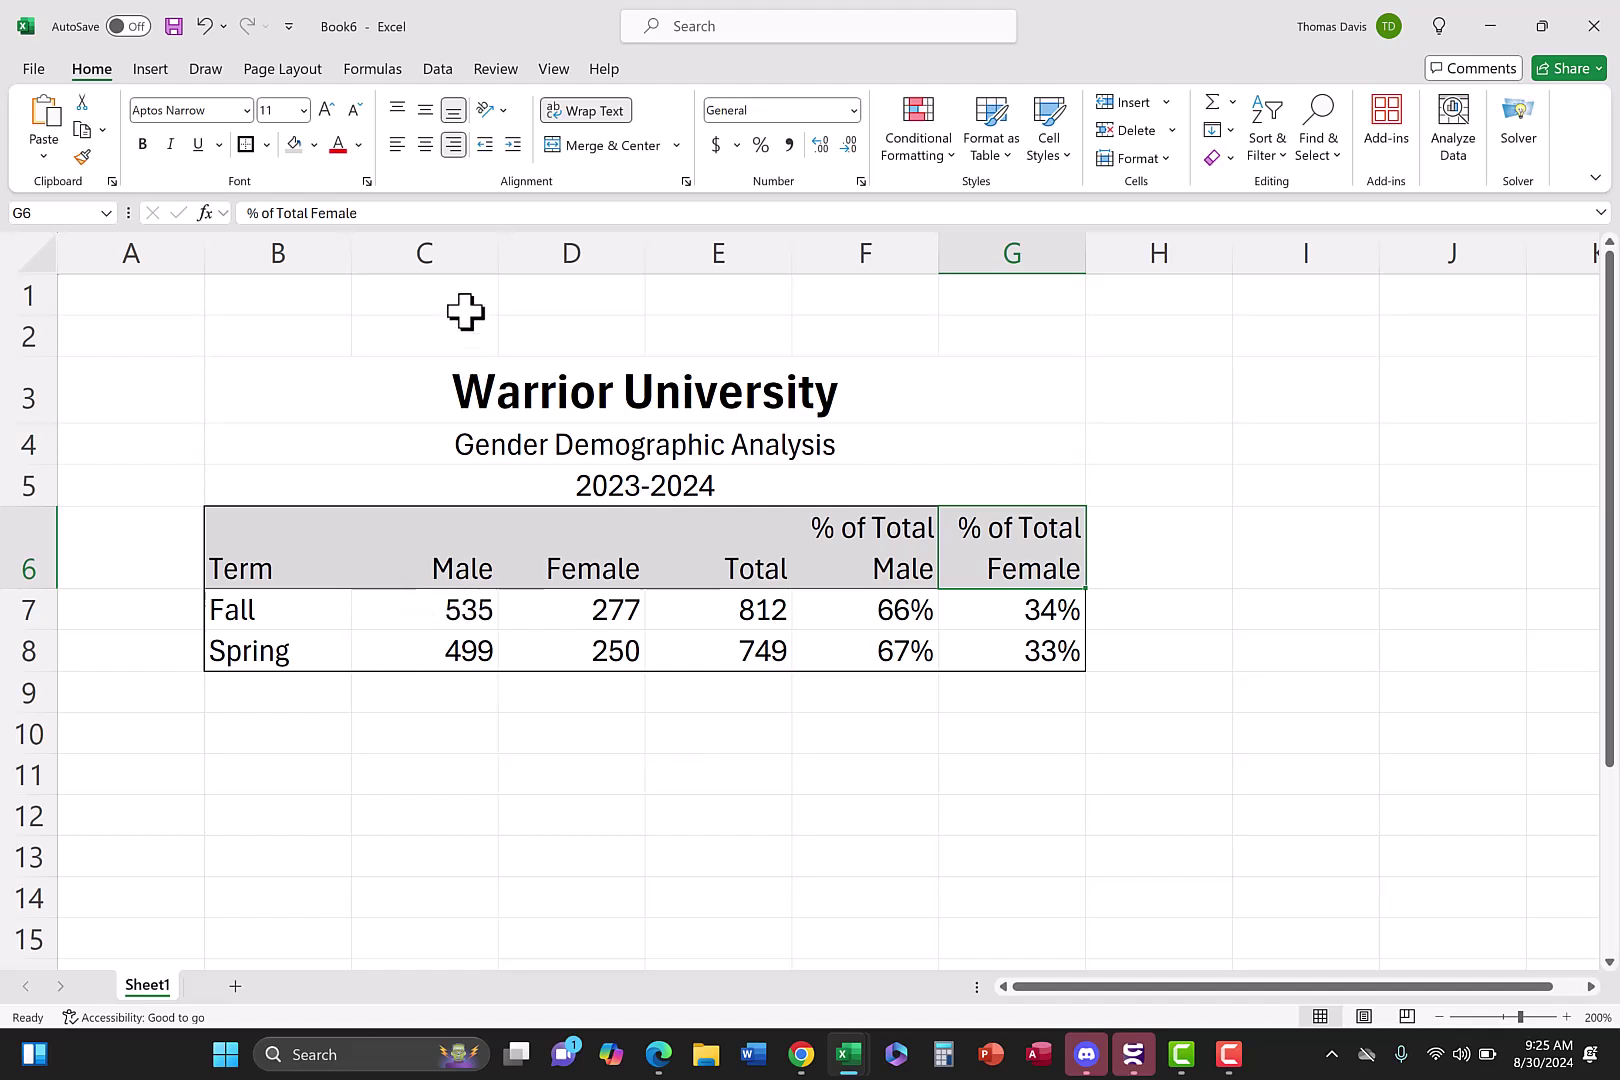
Narrow columns C and E so they fit the Male and Total figures more closely
{"action": "left_click_drag", "start_coordinate": [501, 253], "coordinate": [466, 254]}
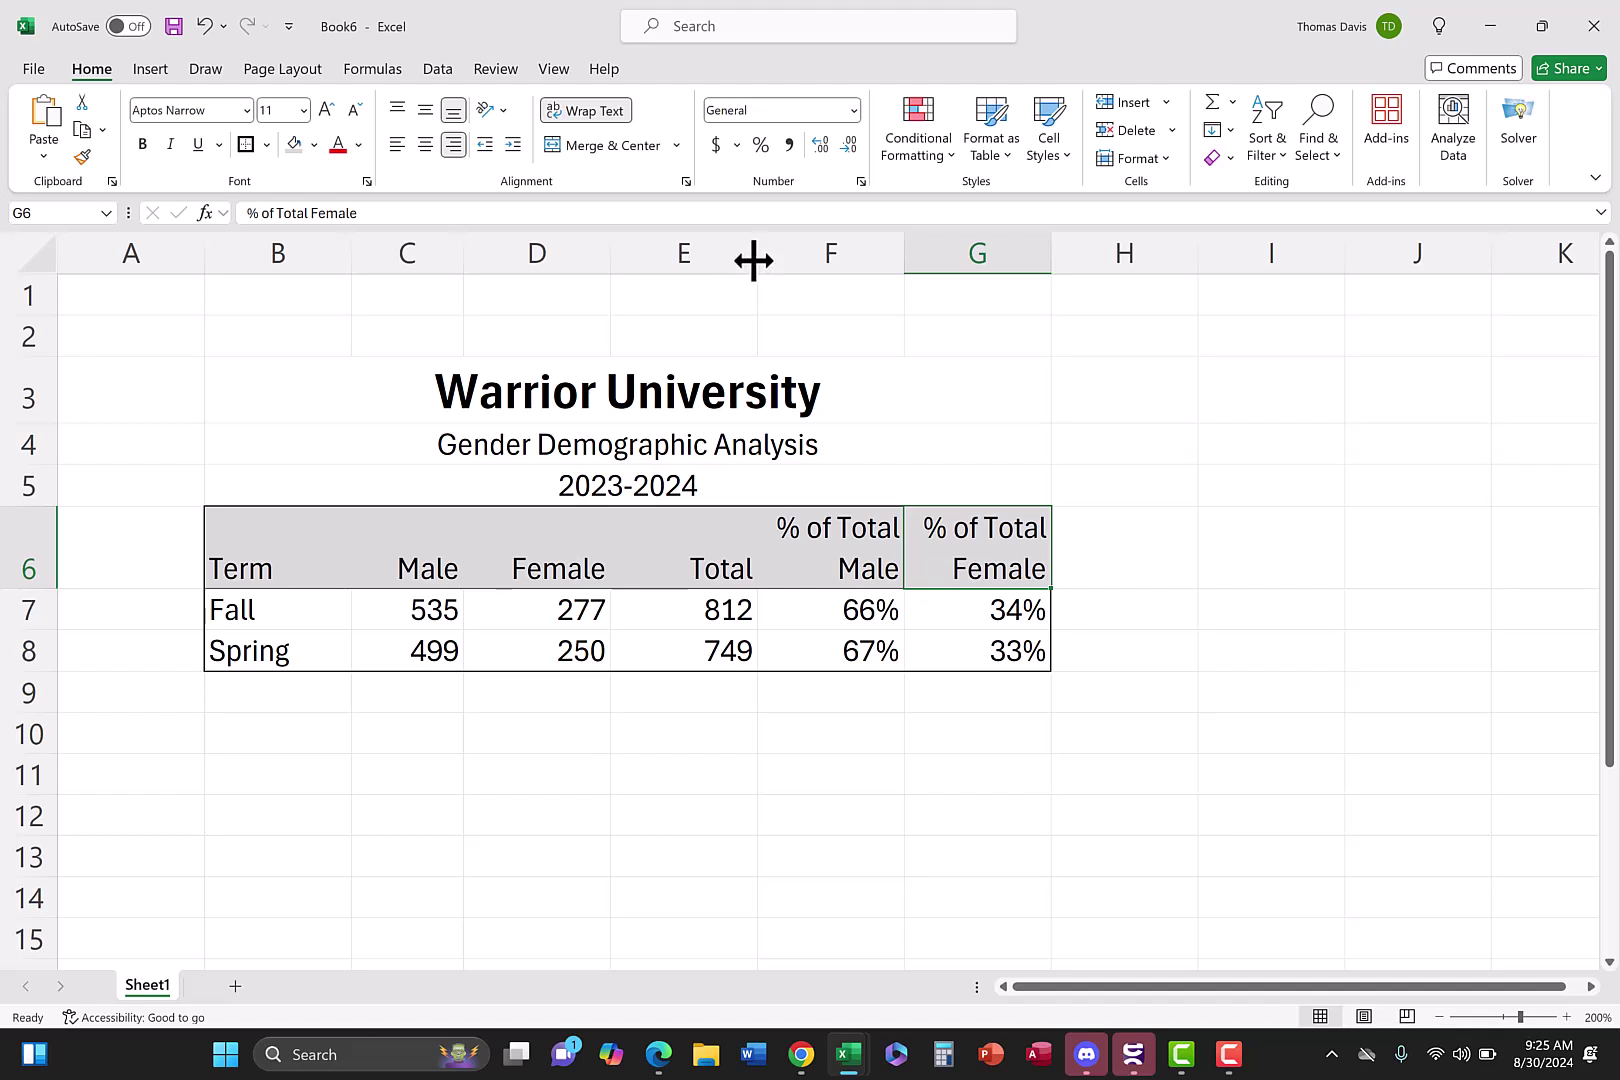
{"action": "left_click_drag", "start_coordinate": [757, 259], "coordinate": [709, 266]}
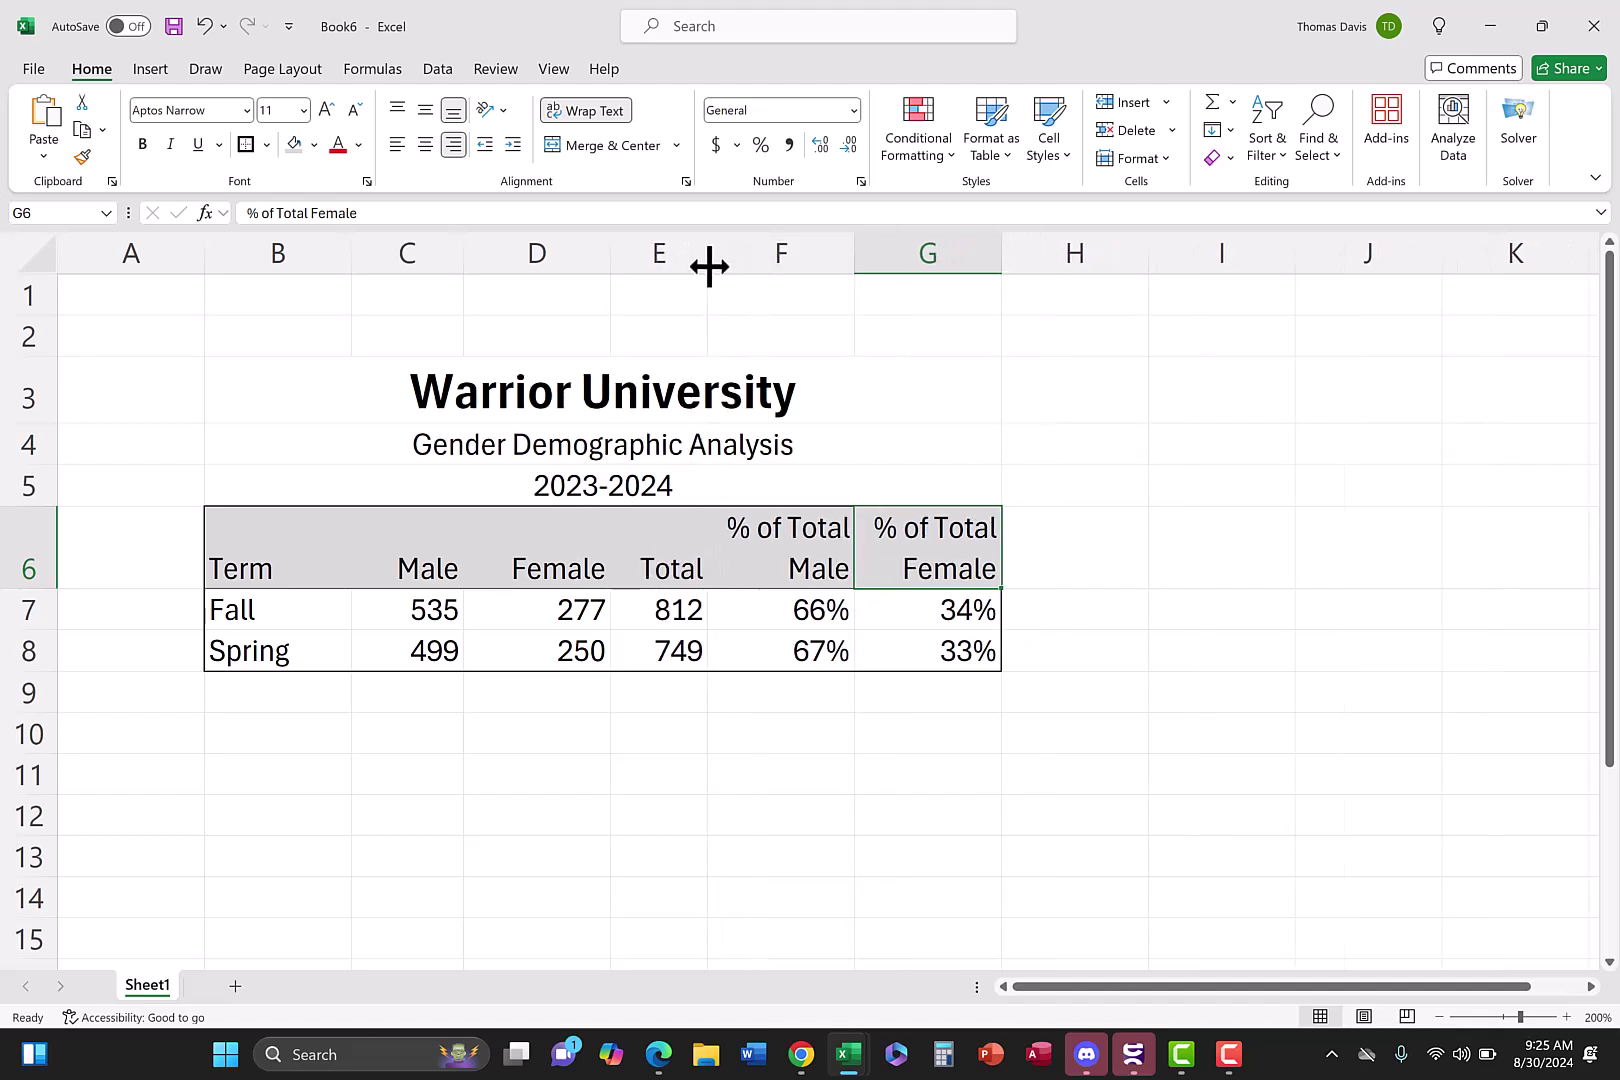
{"action": "left_click", "coordinate": [571, 745]}
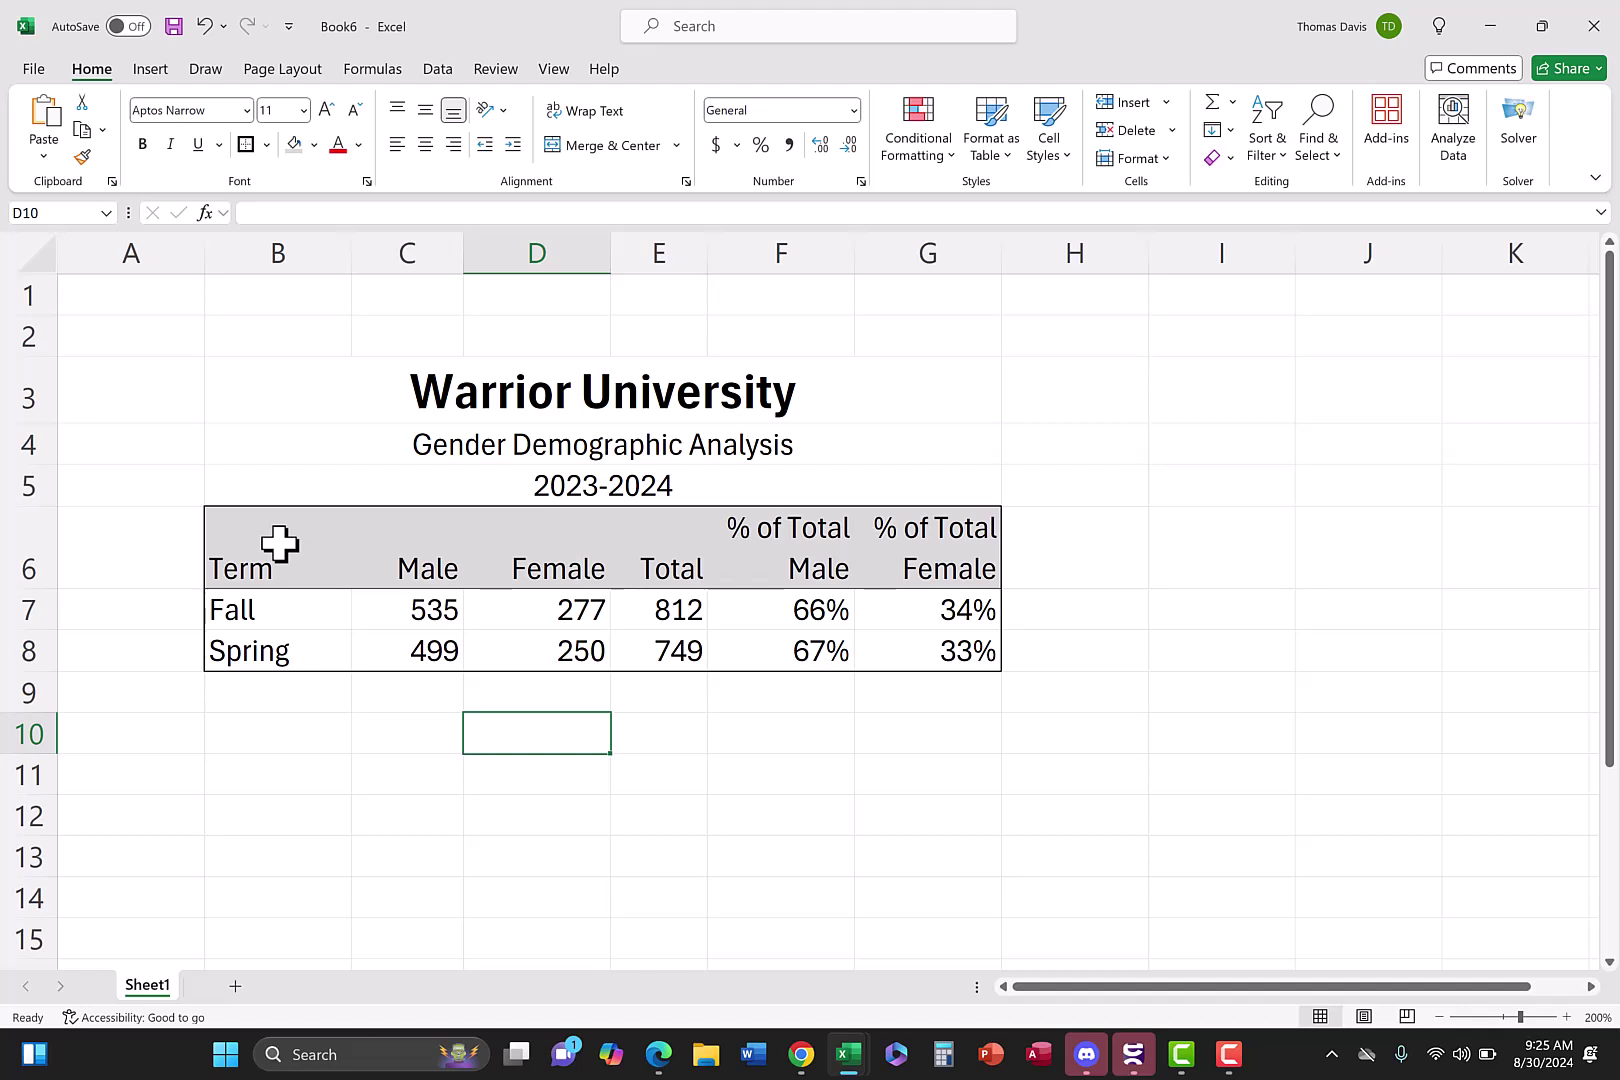
Insert a basic 2-D pie chart from the headings and Fall data in B6:D7
{"action": "left_click_drag", "start_coordinate": [279, 543], "coordinate": [528, 609]}
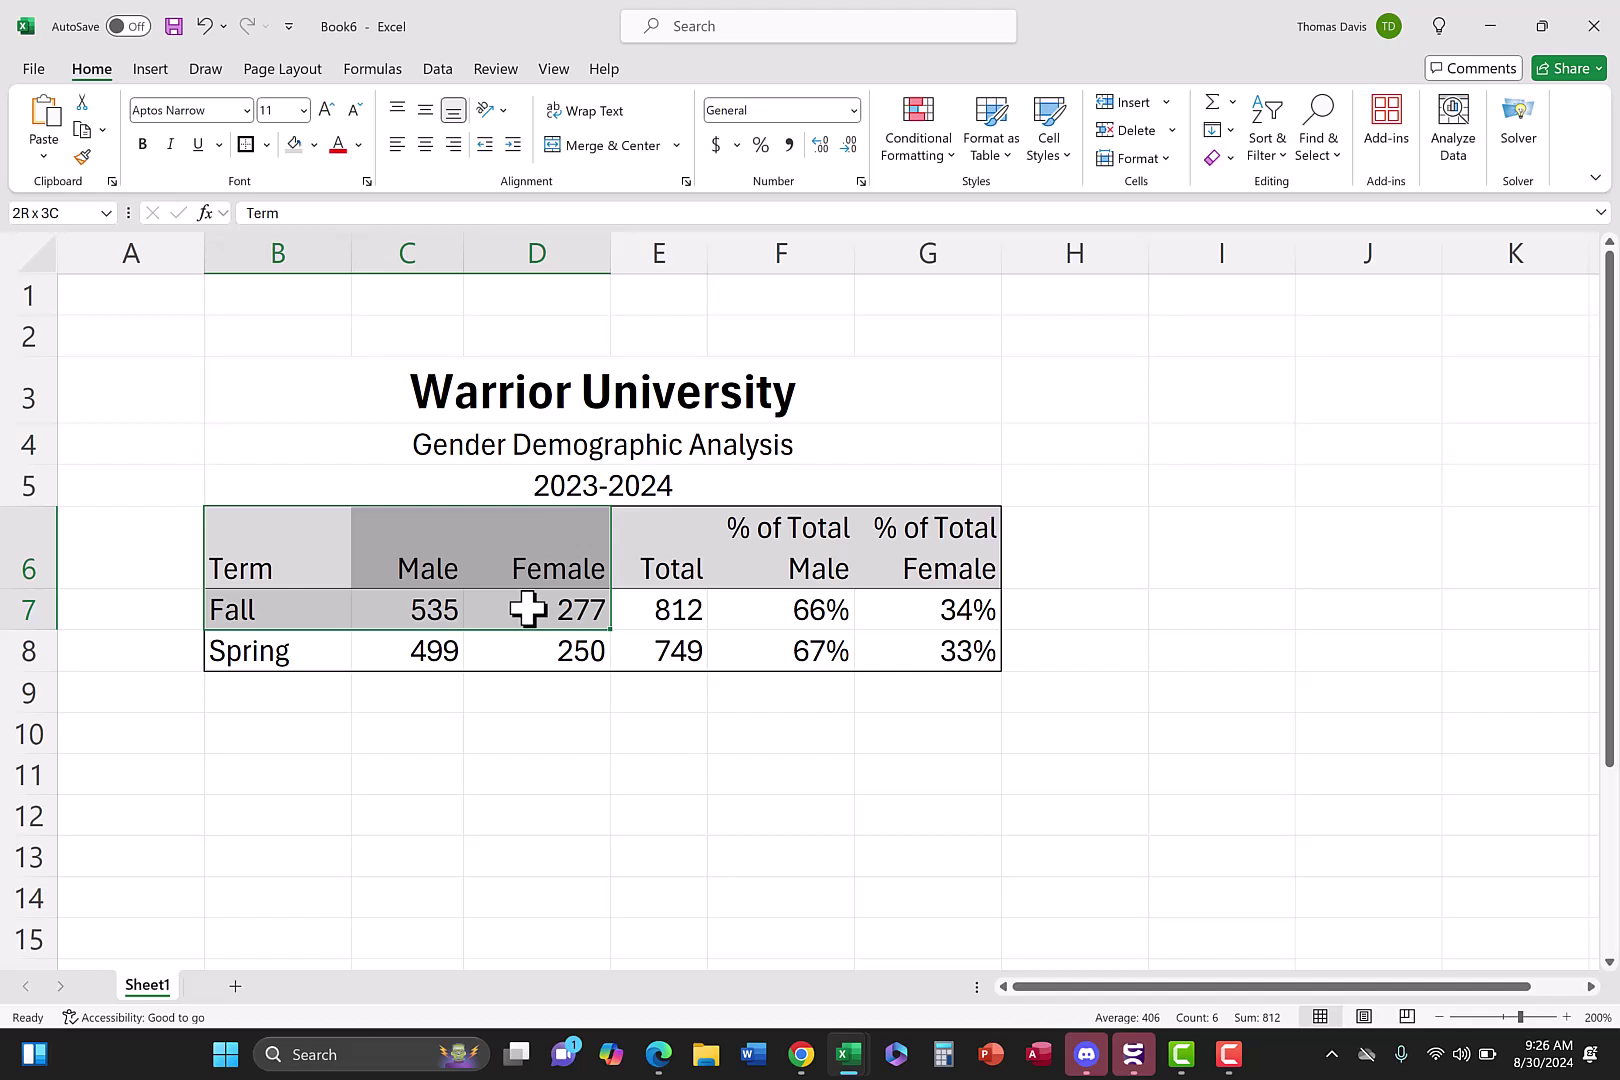
{"action": "left_click_drag", "start_coordinate": [528, 609], "coordinate": [528, 609]}
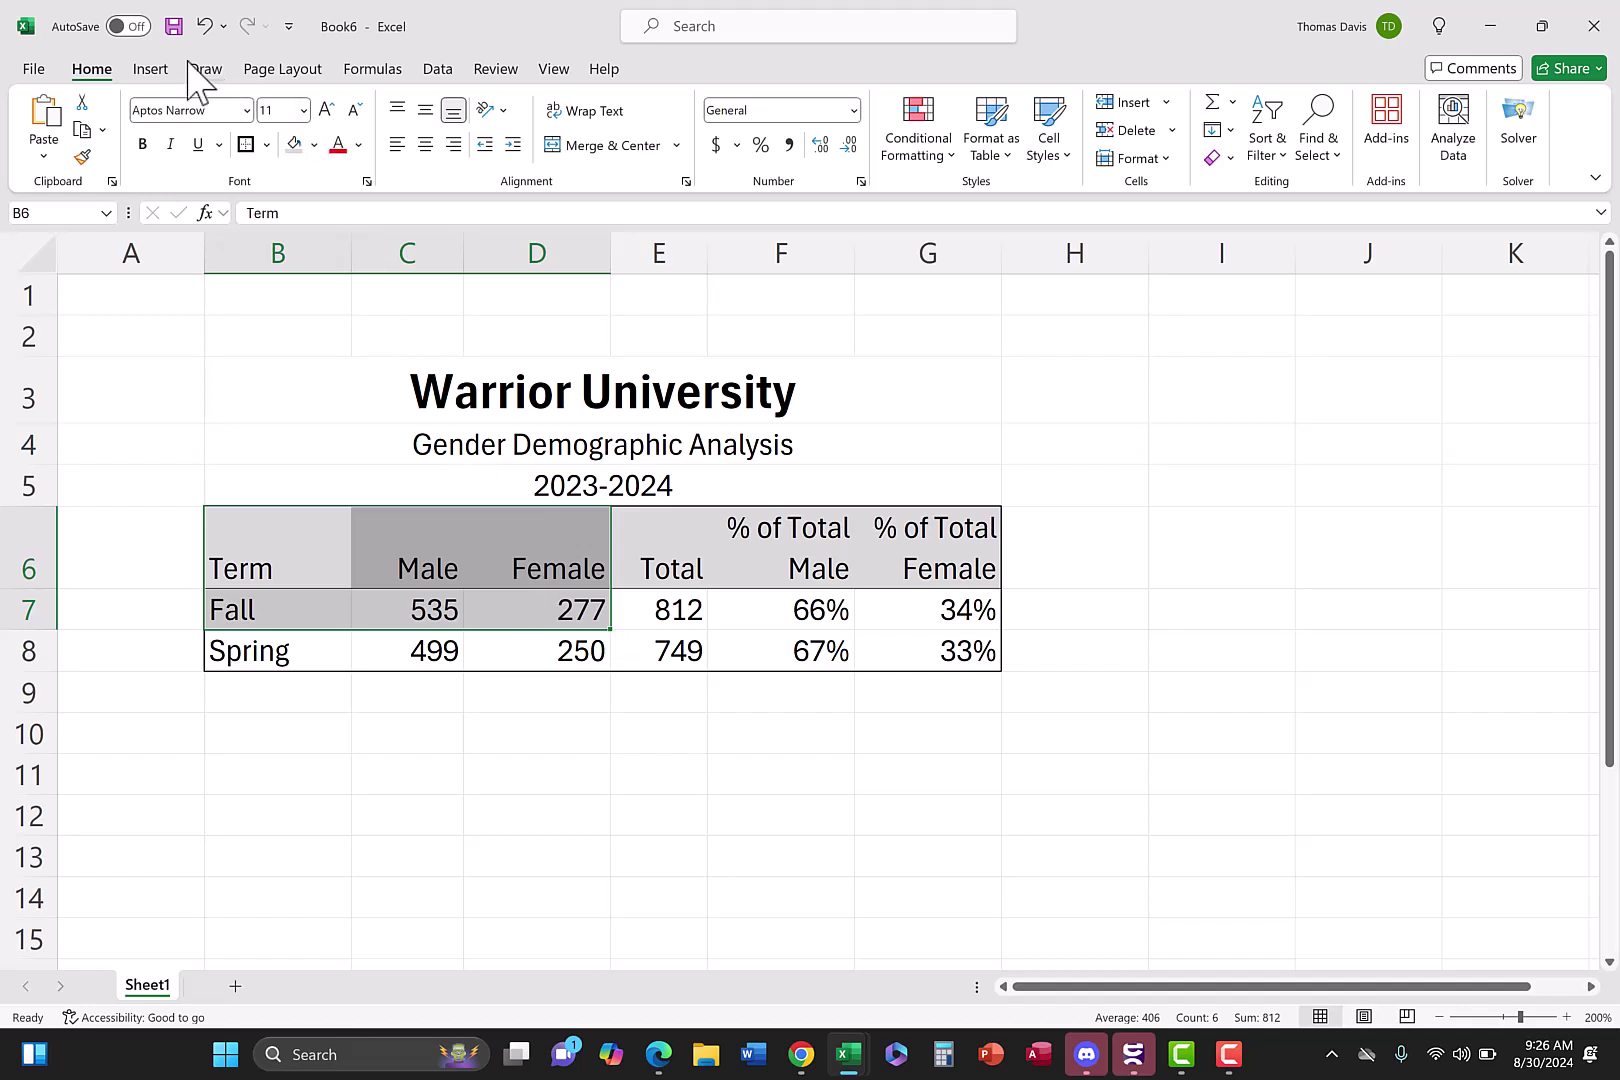
{"action": "left_click", "coordinate": [150, 70]}
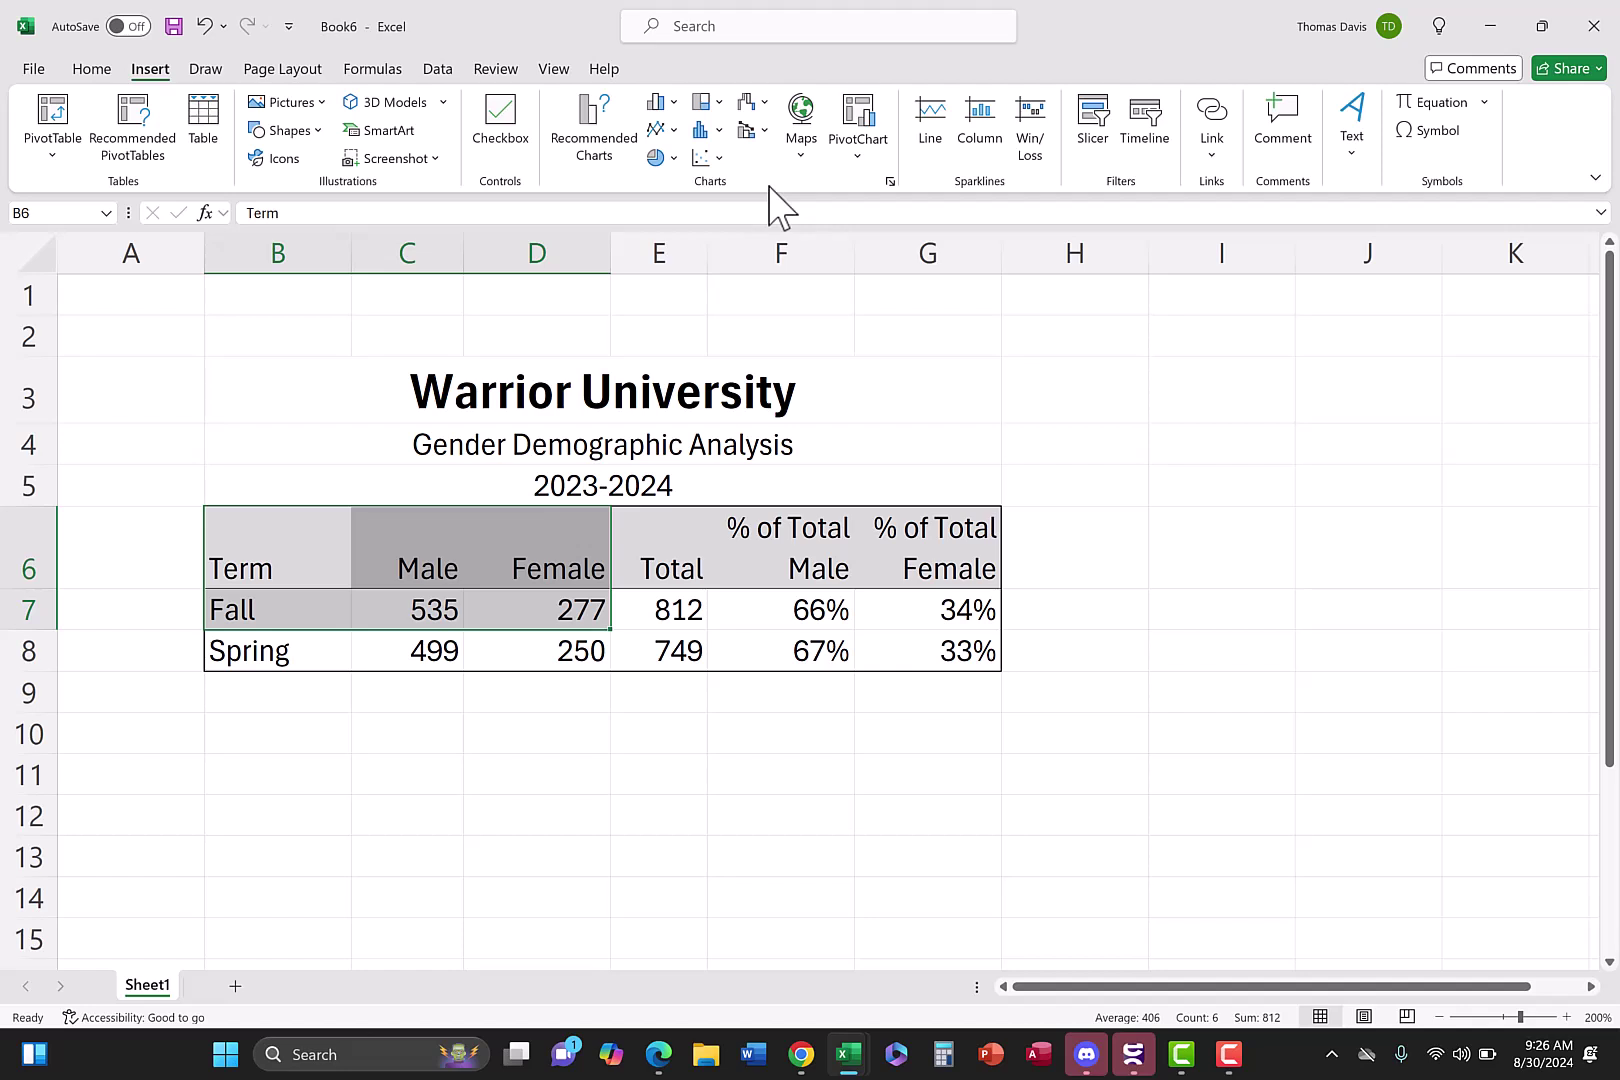
{"action": "left_click", "coordinate": [655, 158]}
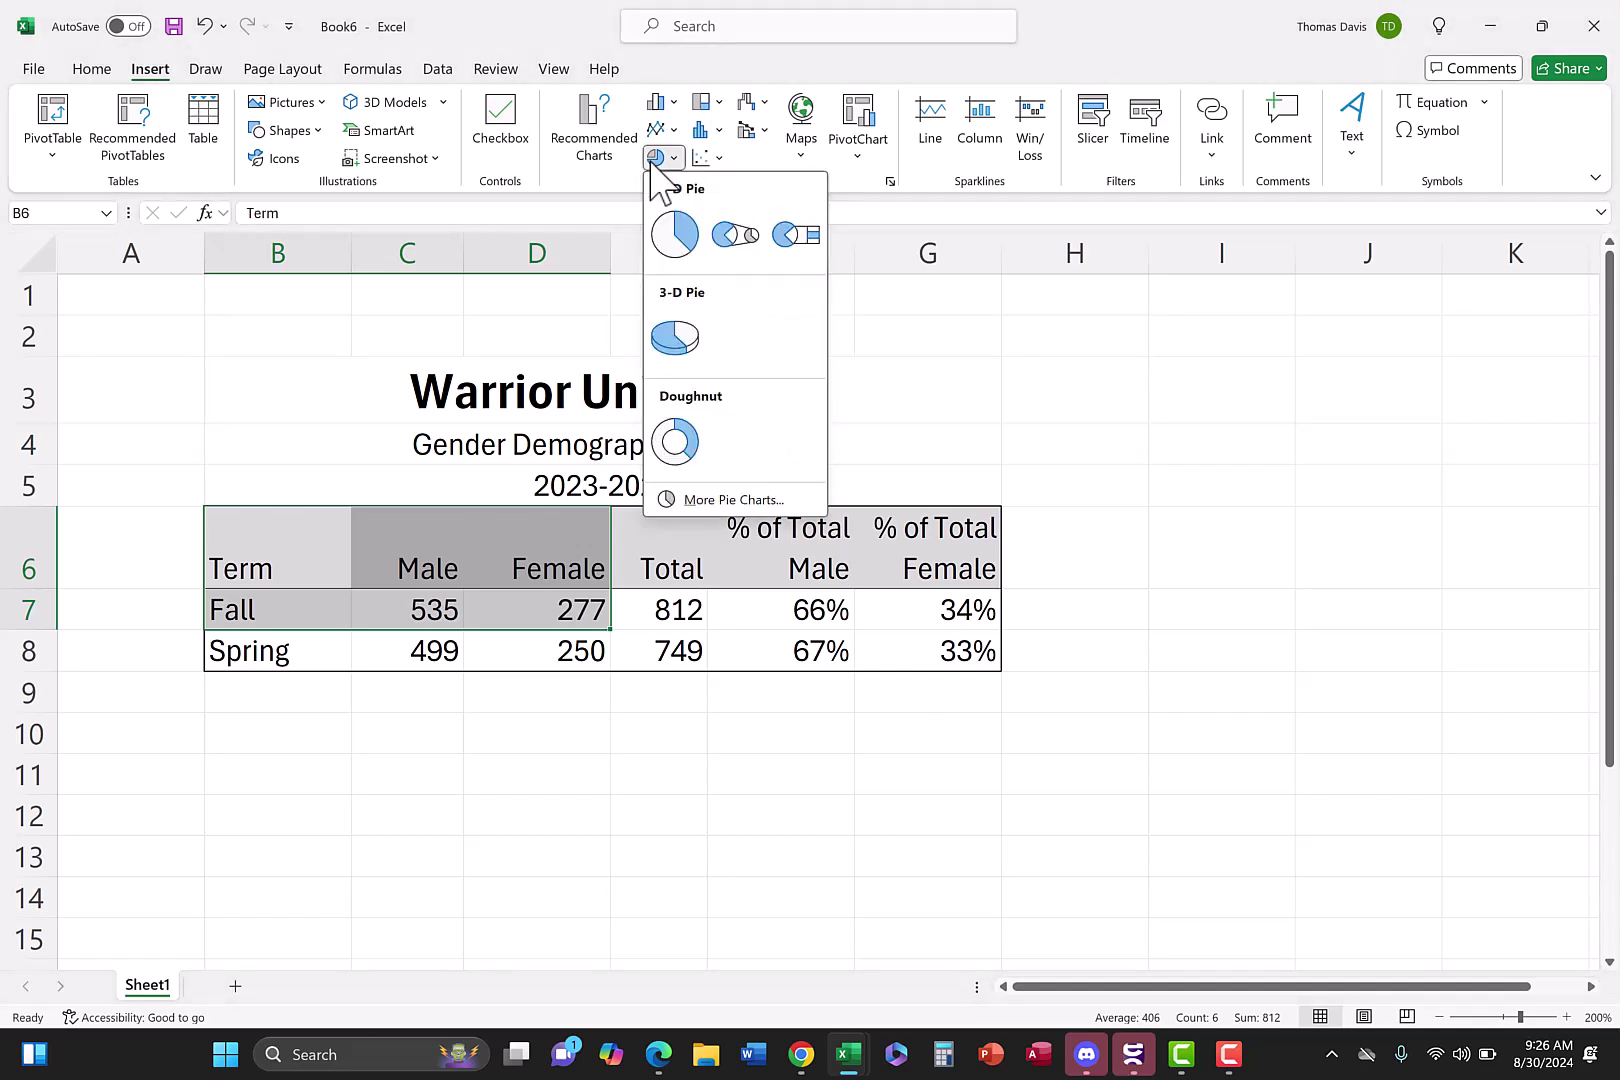
{"action": "left_click", "coordinate": [675, 232]}
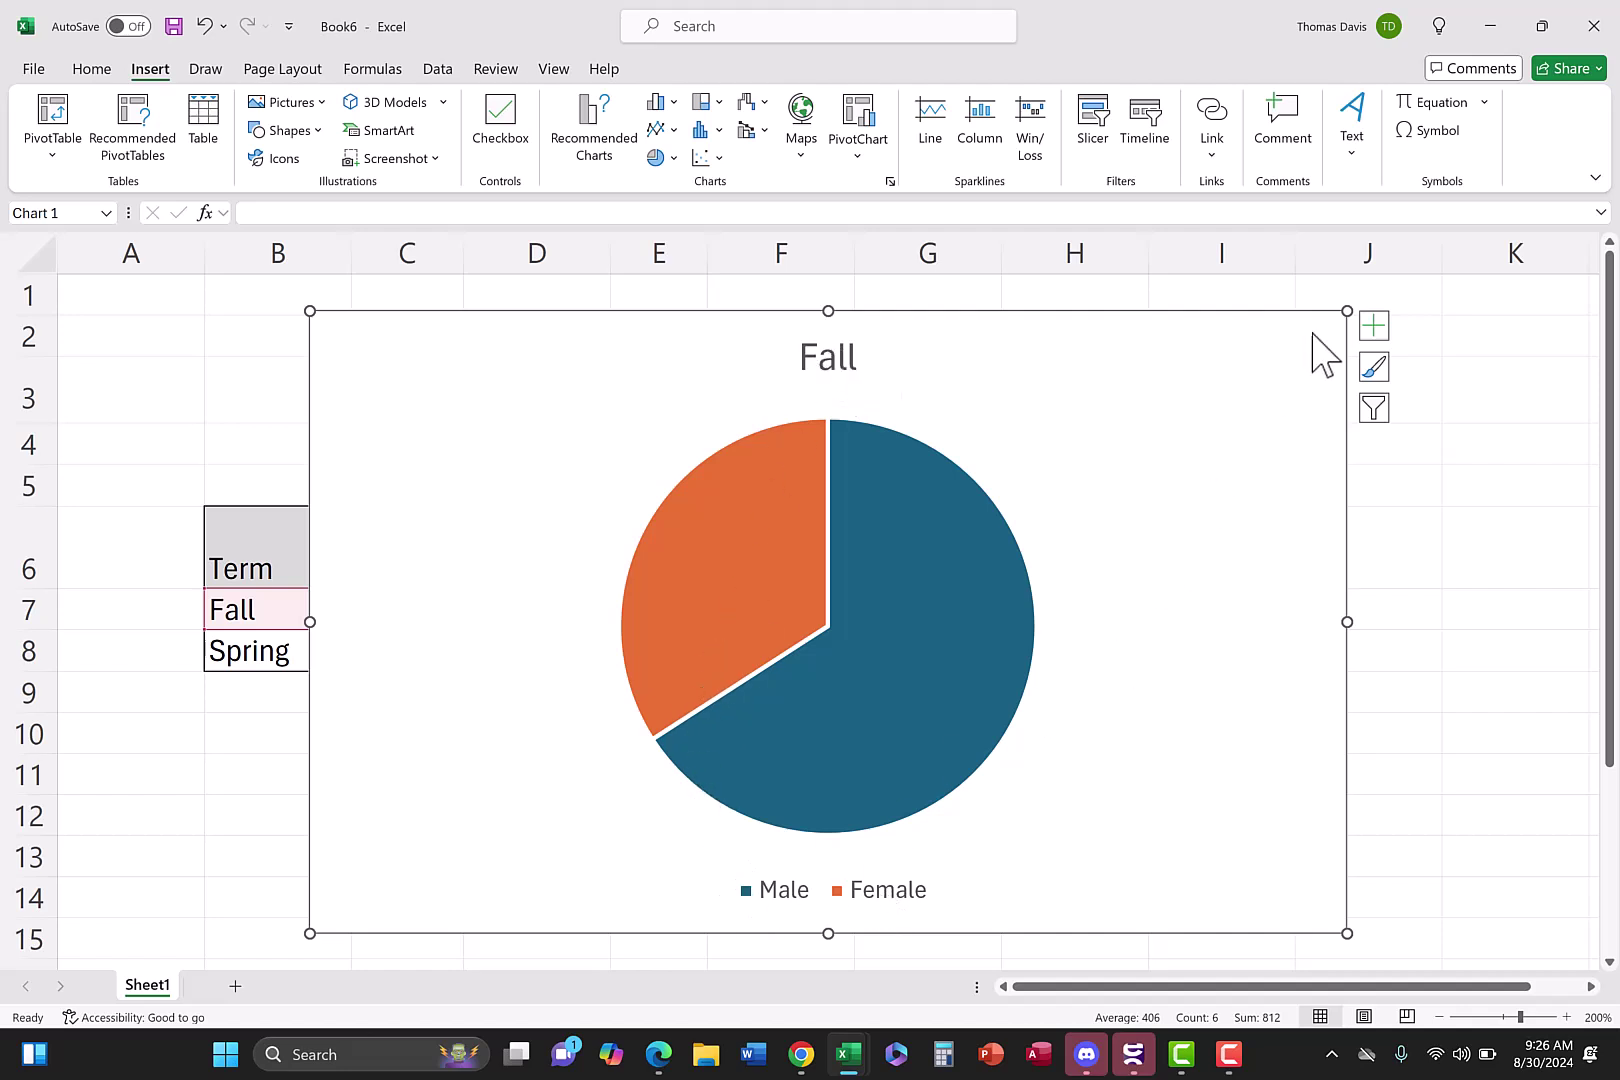
Resize the Fall pie chart and place it below the table, spanning about rows 10 to 19 across columns A to E
{"action": "left_click_drag", "start_coordinate": [1342, 316], "coordinate": [930, 682]}
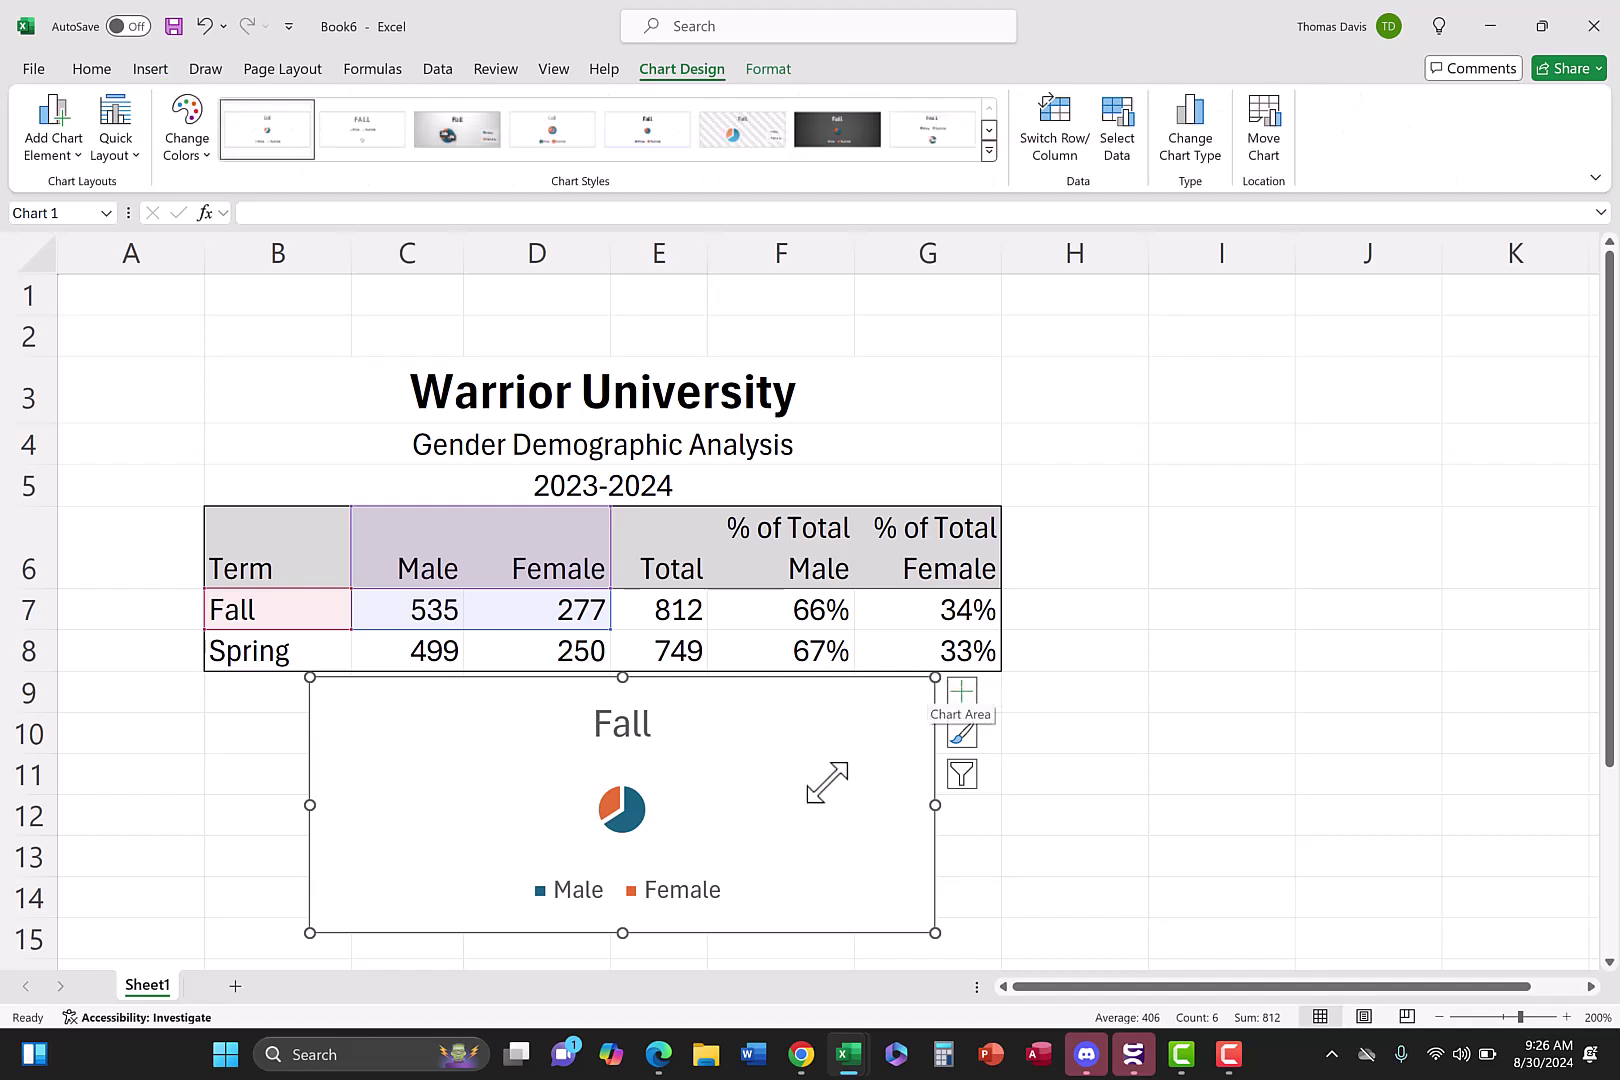
{"action": "left_click_drag", "start_coordinate": [825, 810], "coordinate": [584, 848]}
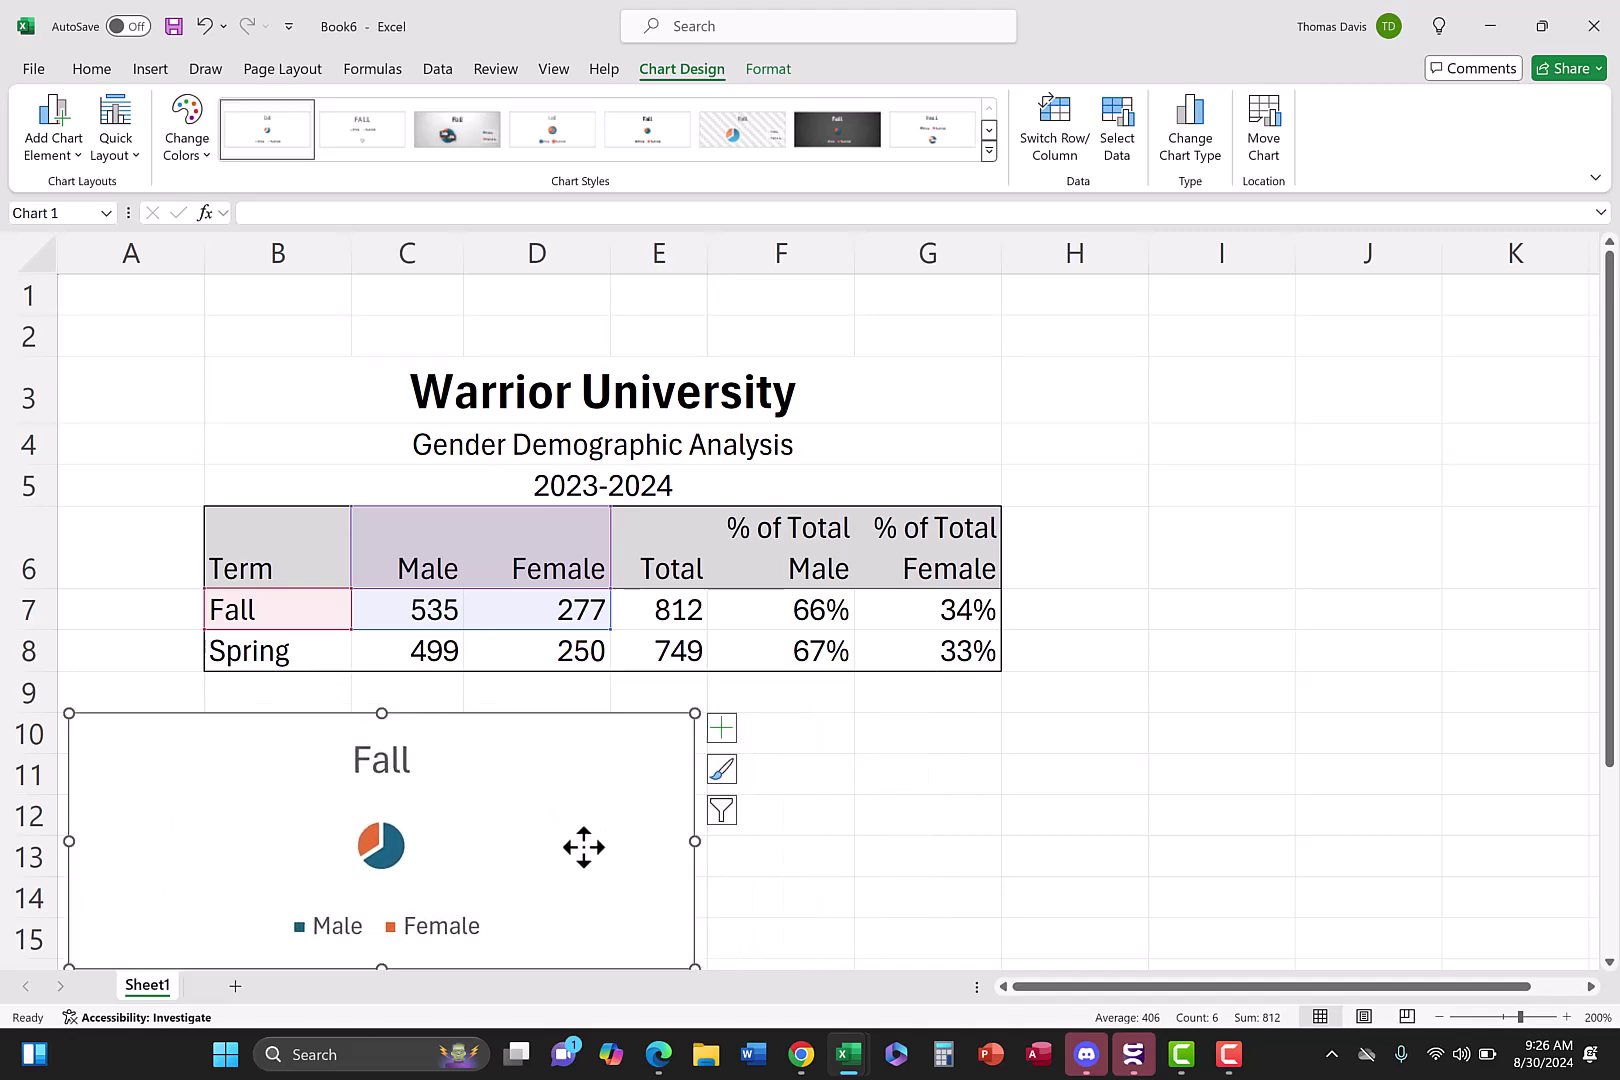
{"action": "scroll", "coordinate": [921, 842], "scroll_direction": "down", "scroll_amount": 2}
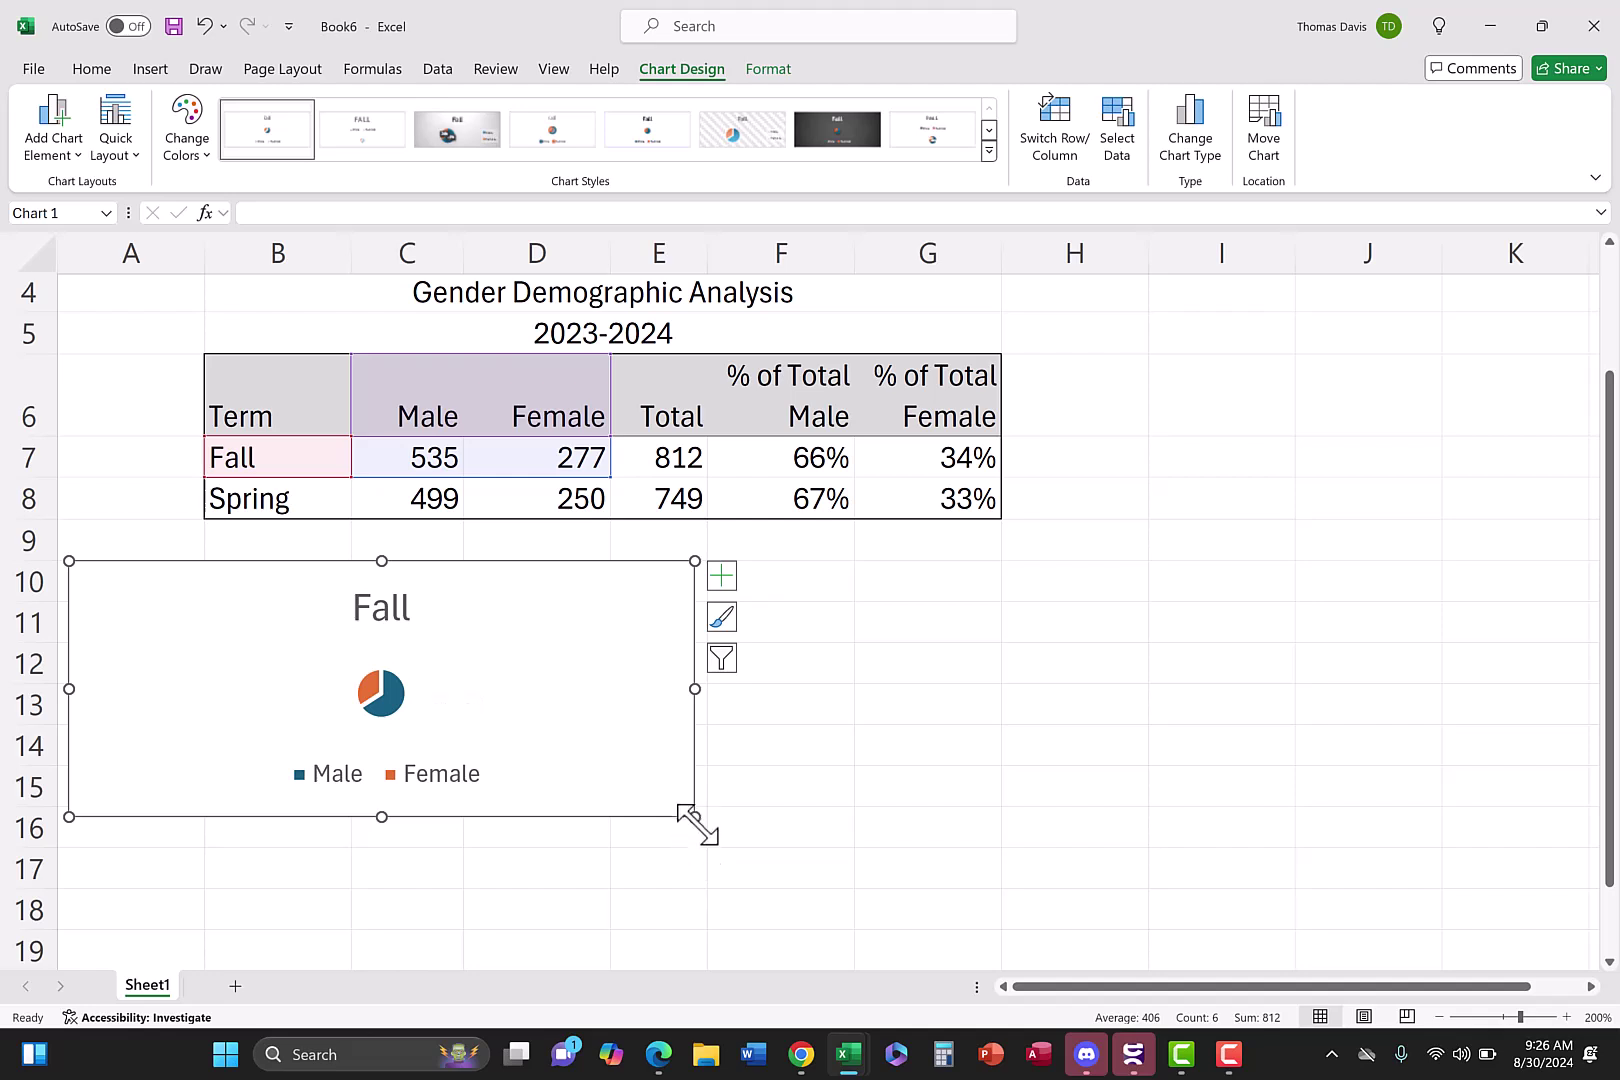
{"action": "left_click_drag", "start_coordinate": [695, 817], "coordinate": [706, 958]}
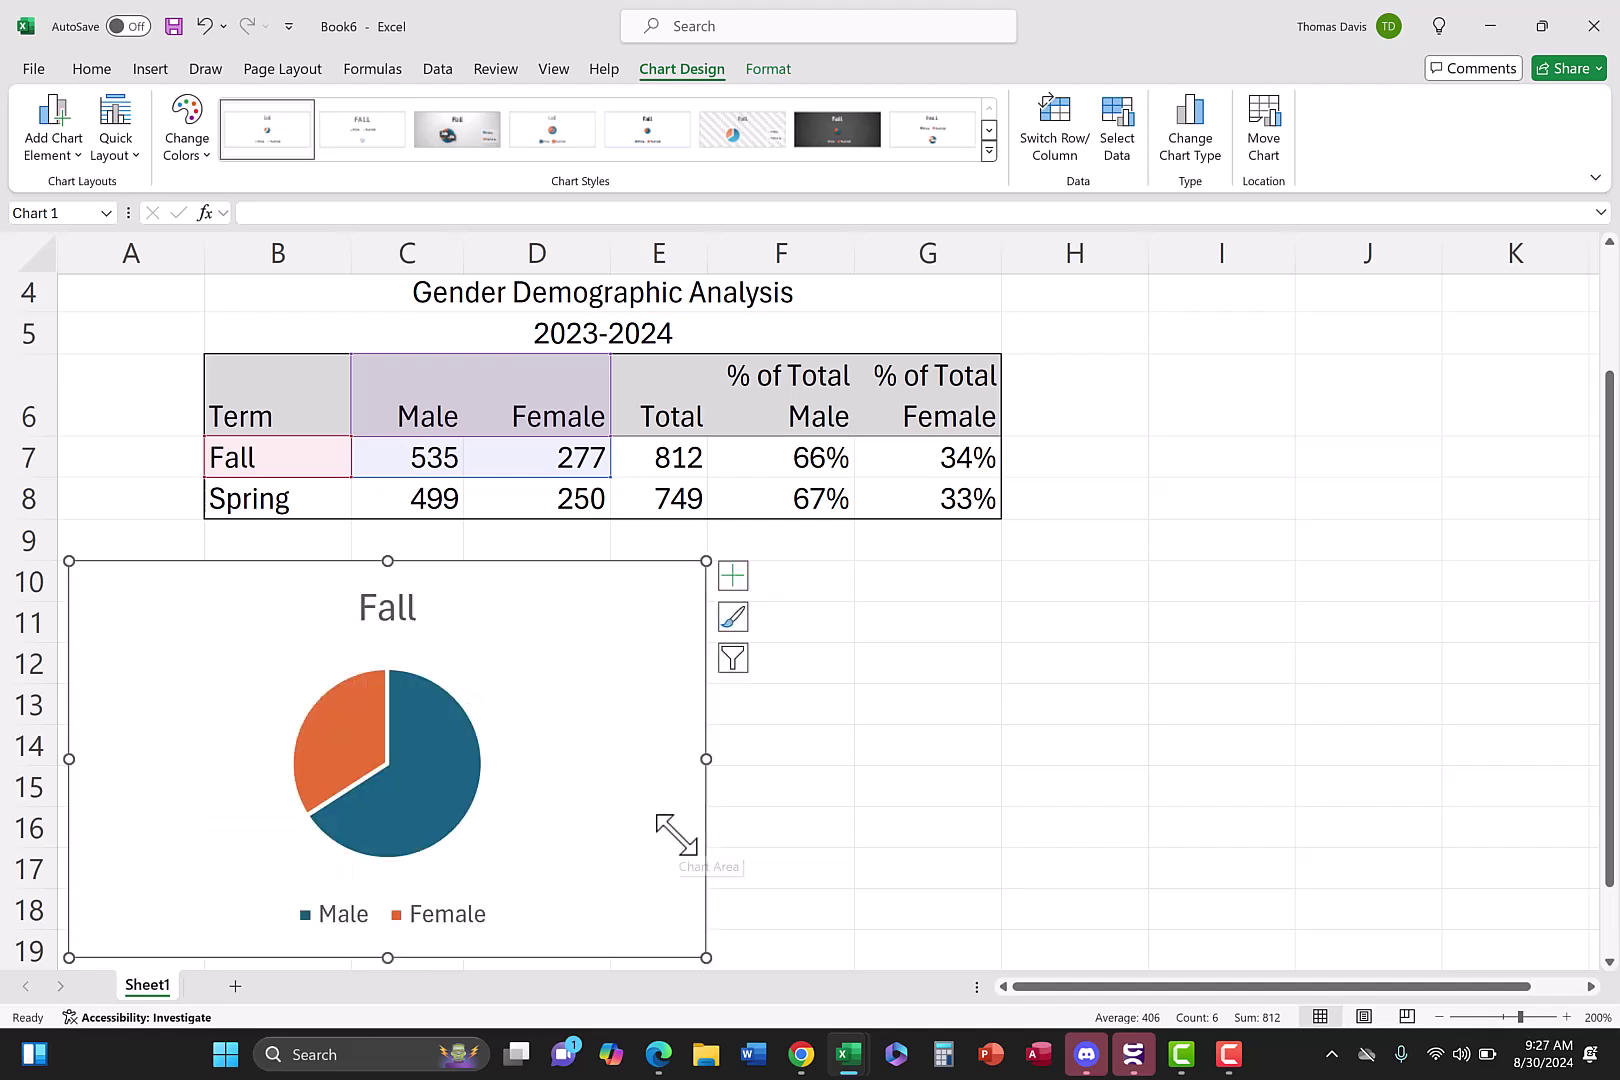
Add data labels to the Fall pie chart in the Inside End position
{"action": "scroll", "coordinate": [898, 773], "scroll_direction": "down", "scroll_amount": 1}
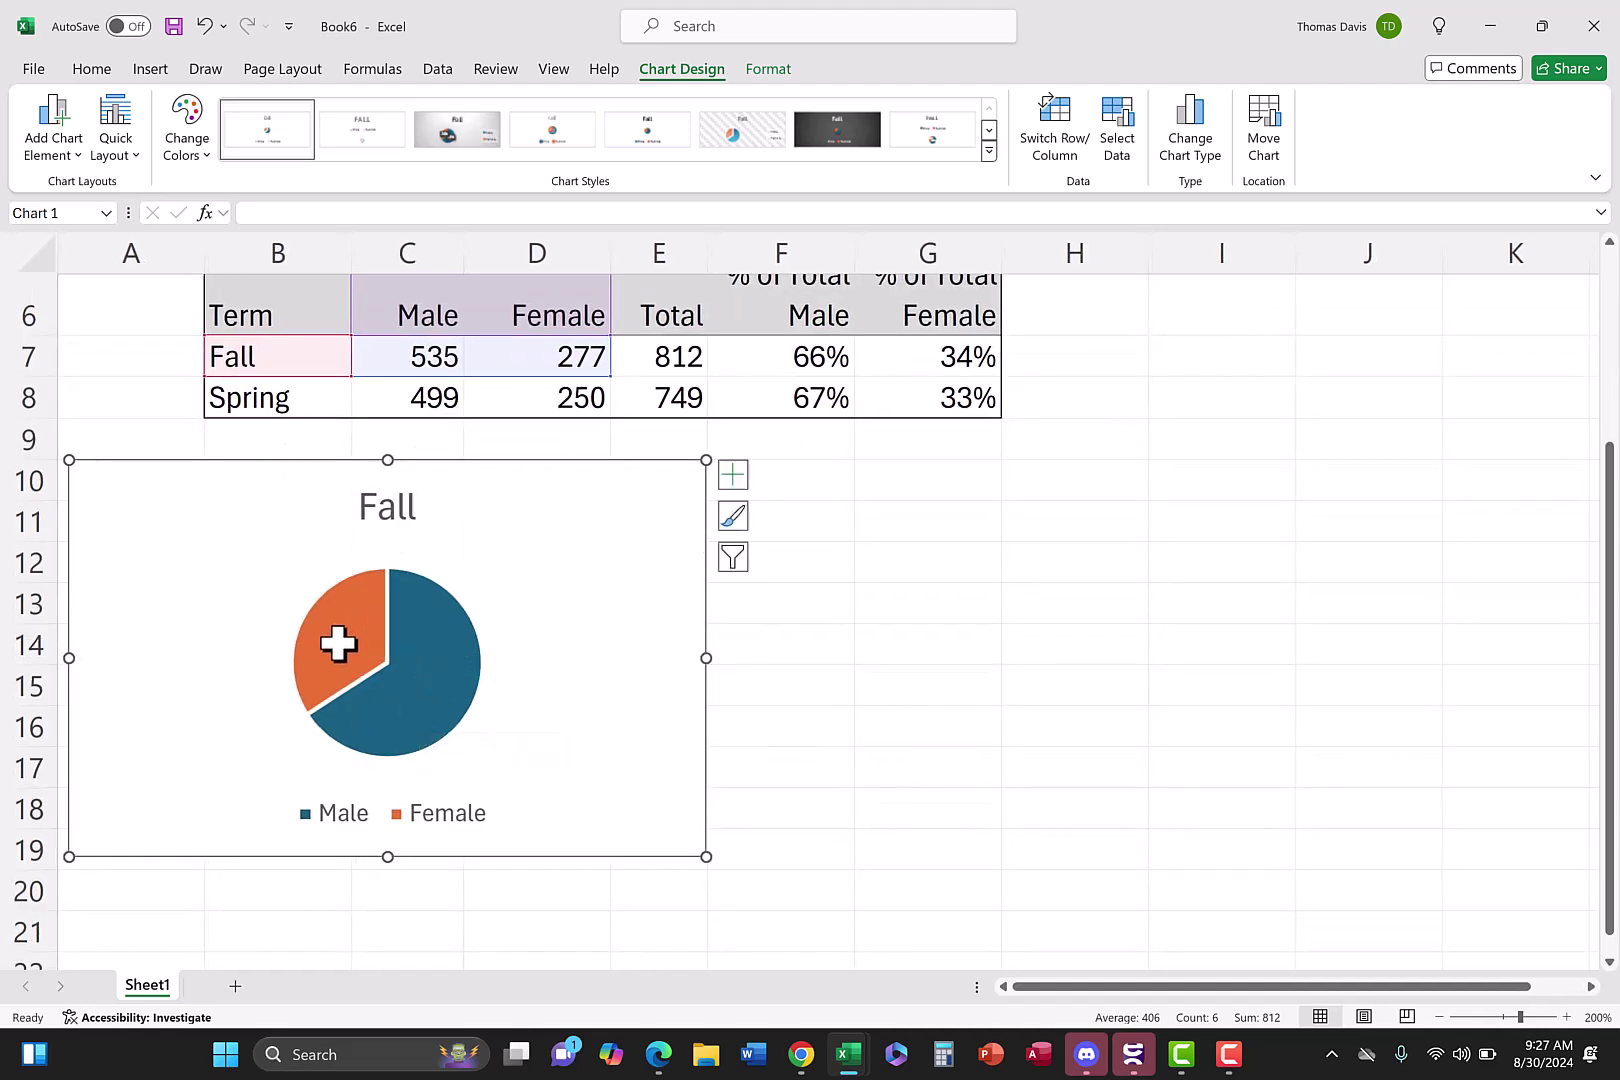
{"action": "mouse_move", "coordinate": [335, 634]}
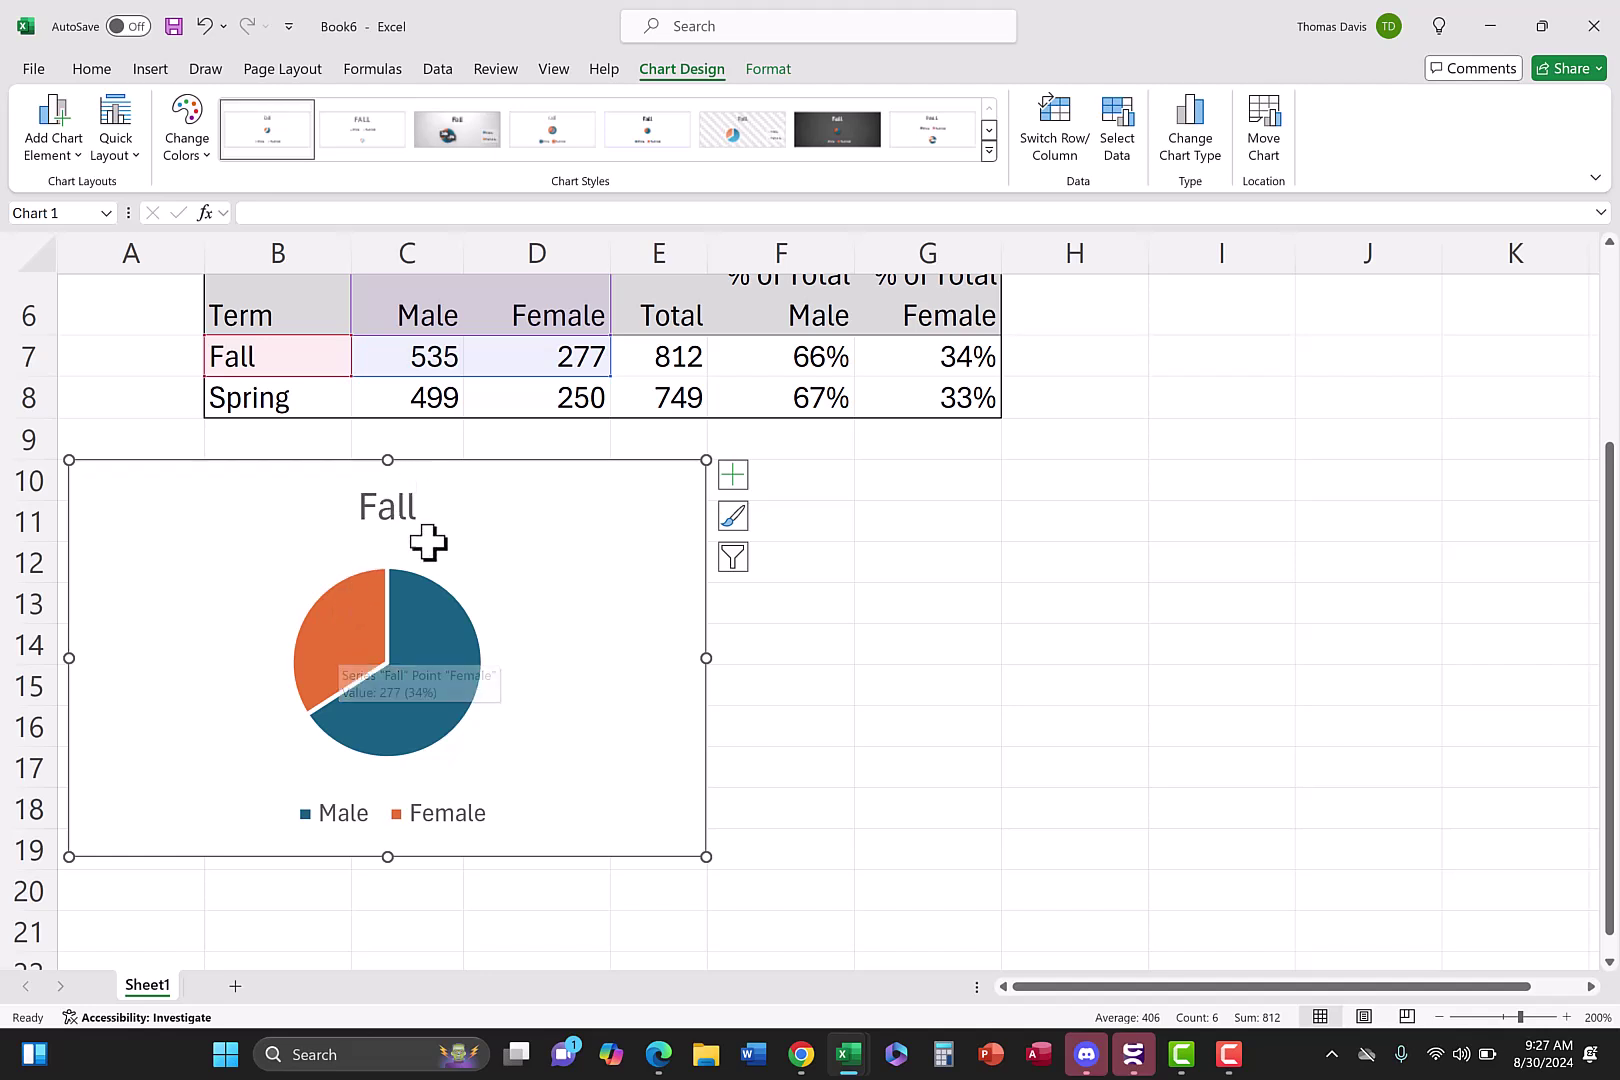
{"action": "mouse_move", "coordinate": [440, 695]}
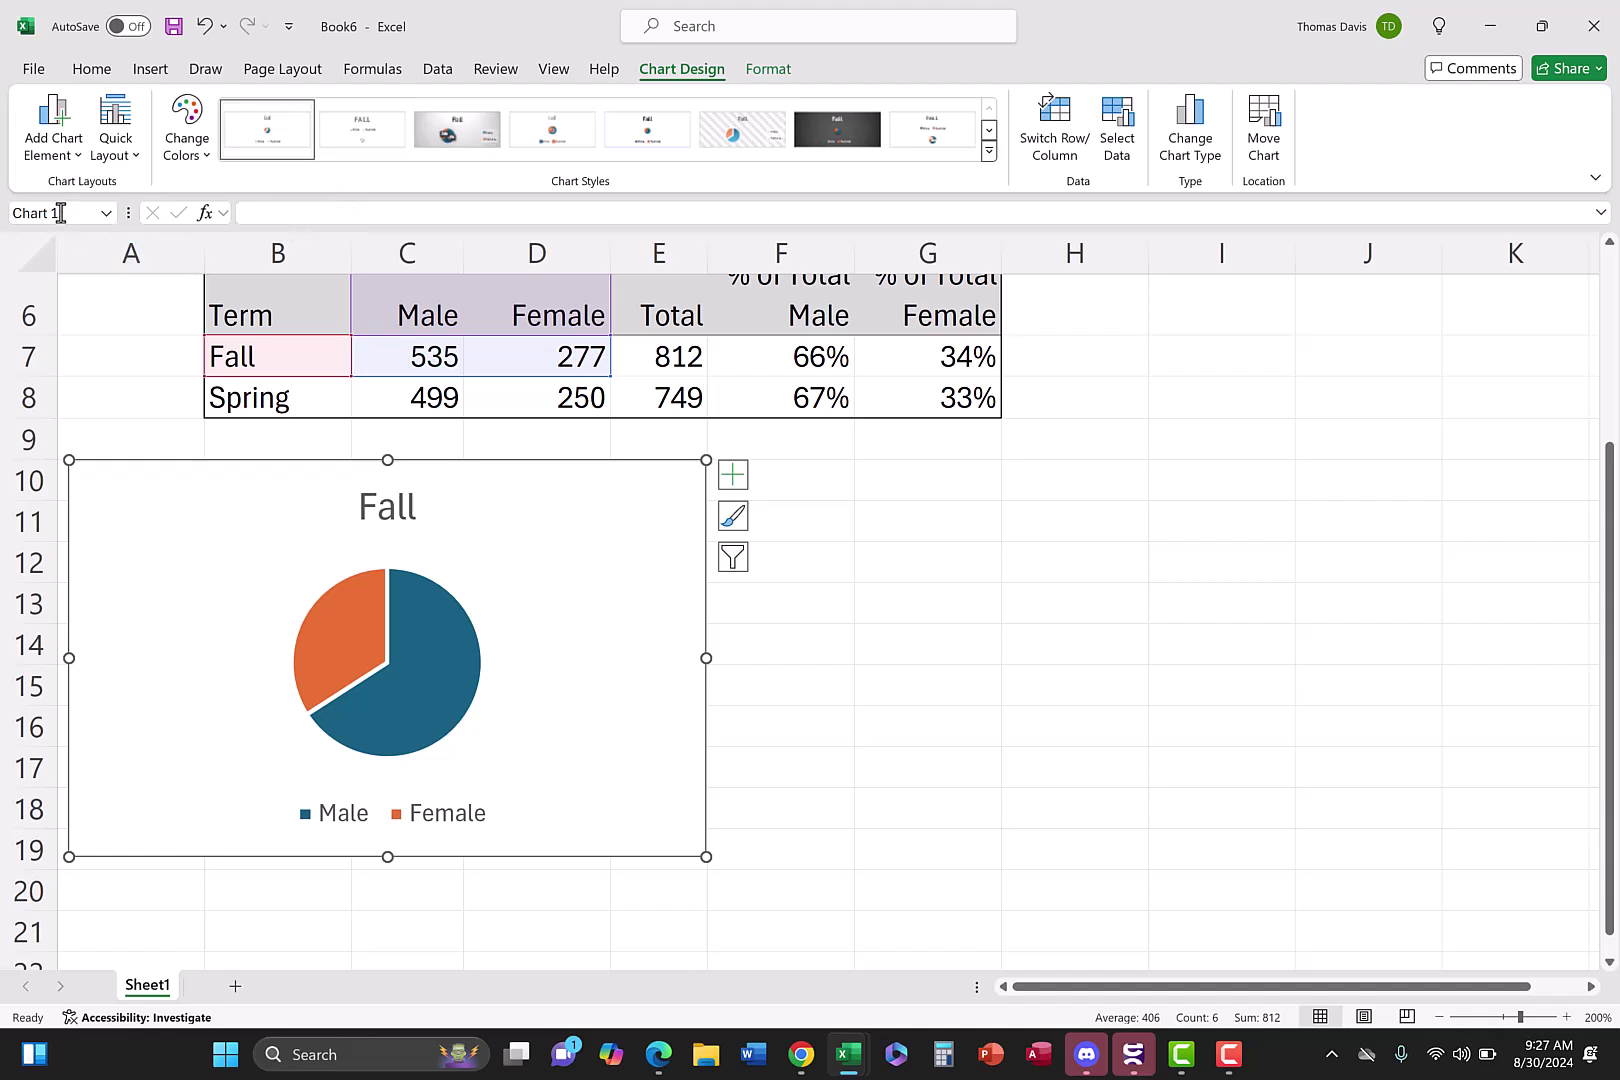
{"action": "left_click", "coordinate": [60, 155]}
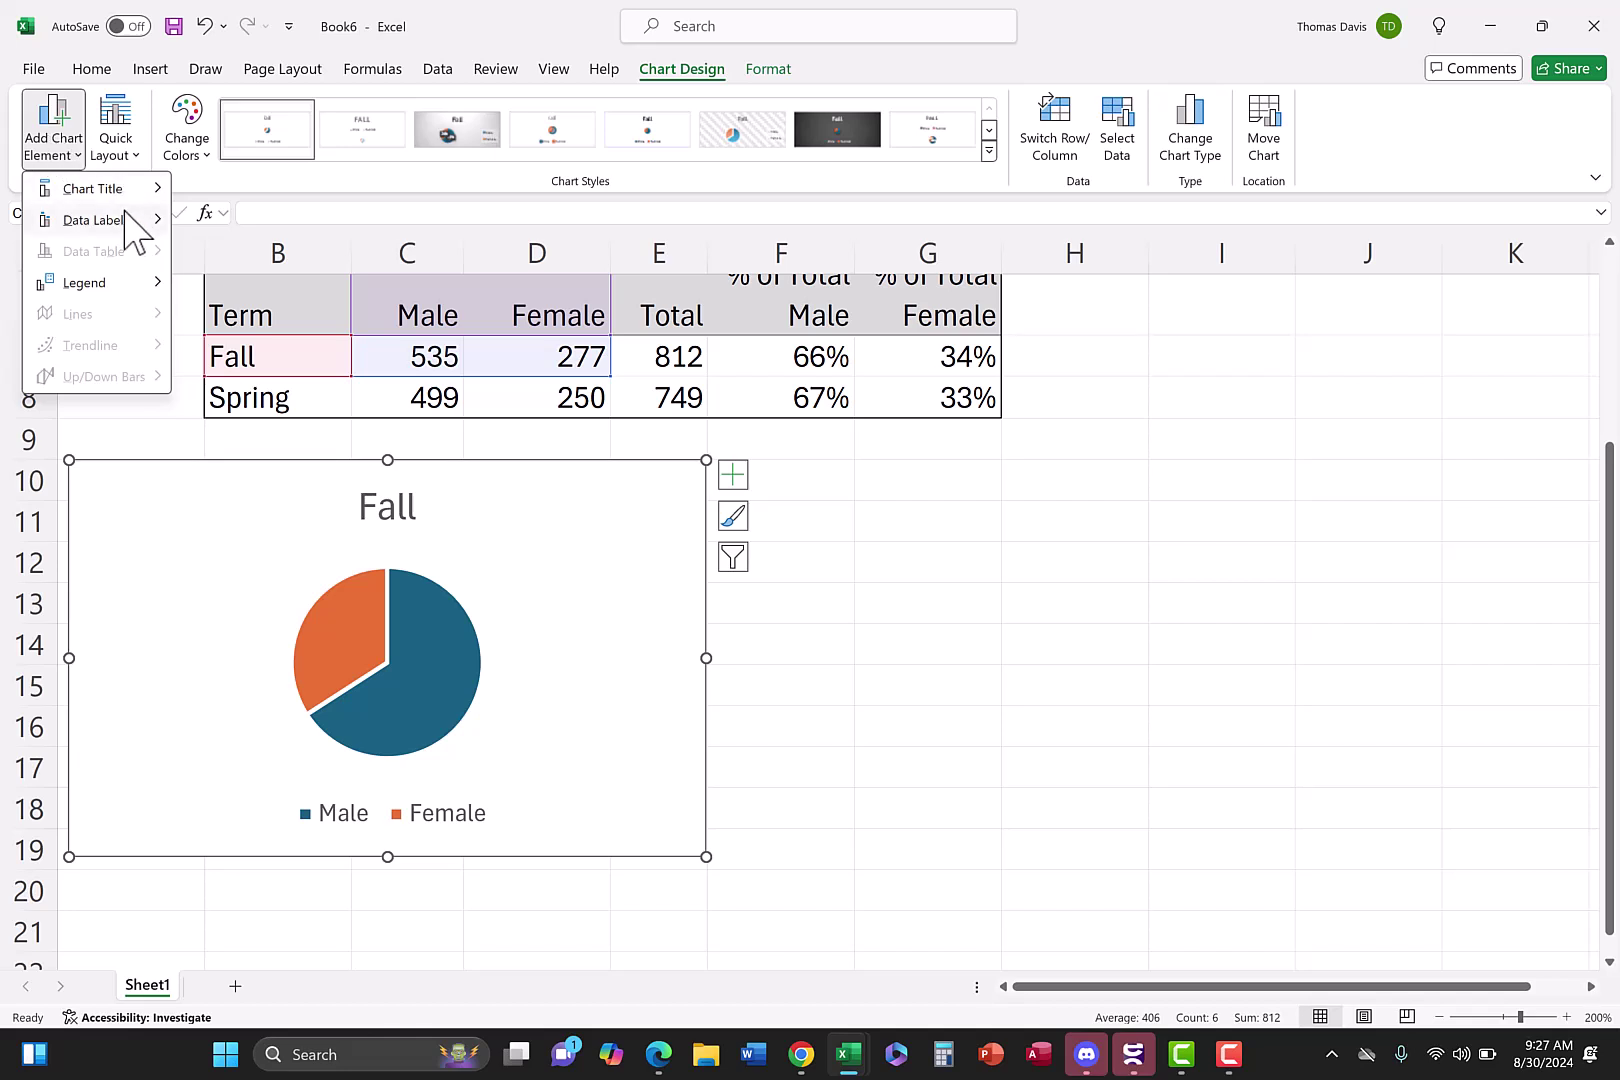
{"action": "mouse_move", "coordinate": [120, 226]}
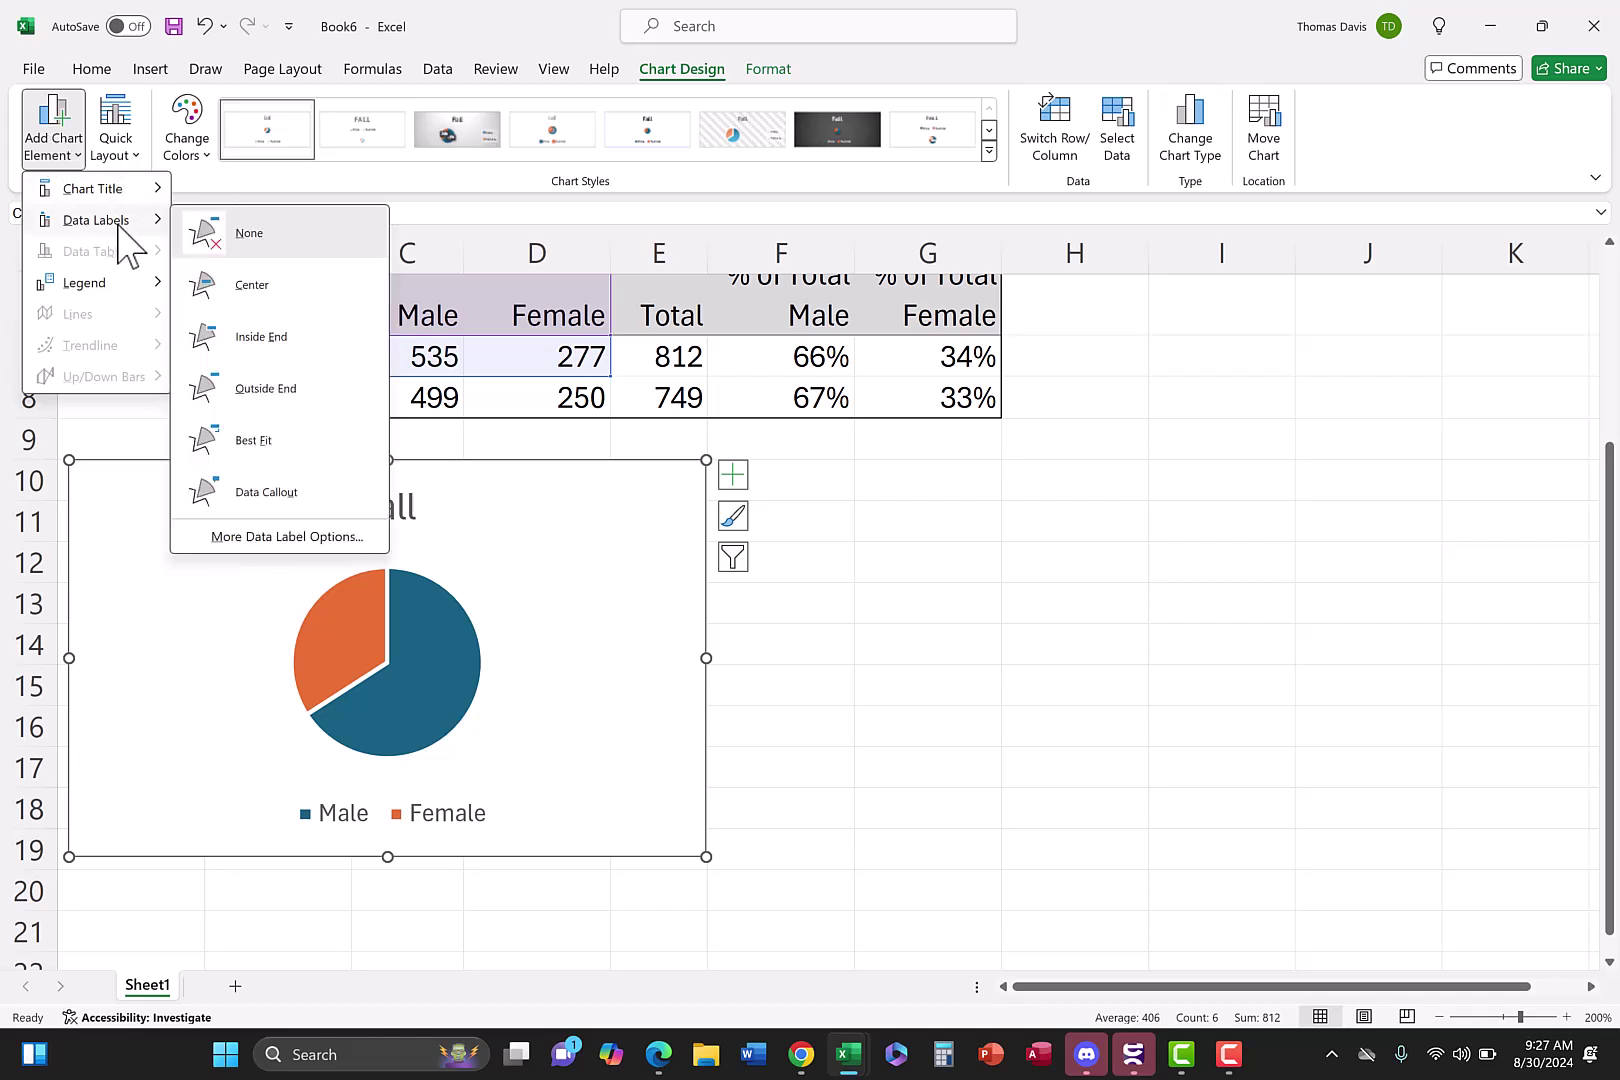
{"action": "left_click", "coordinate": [314, 338]}
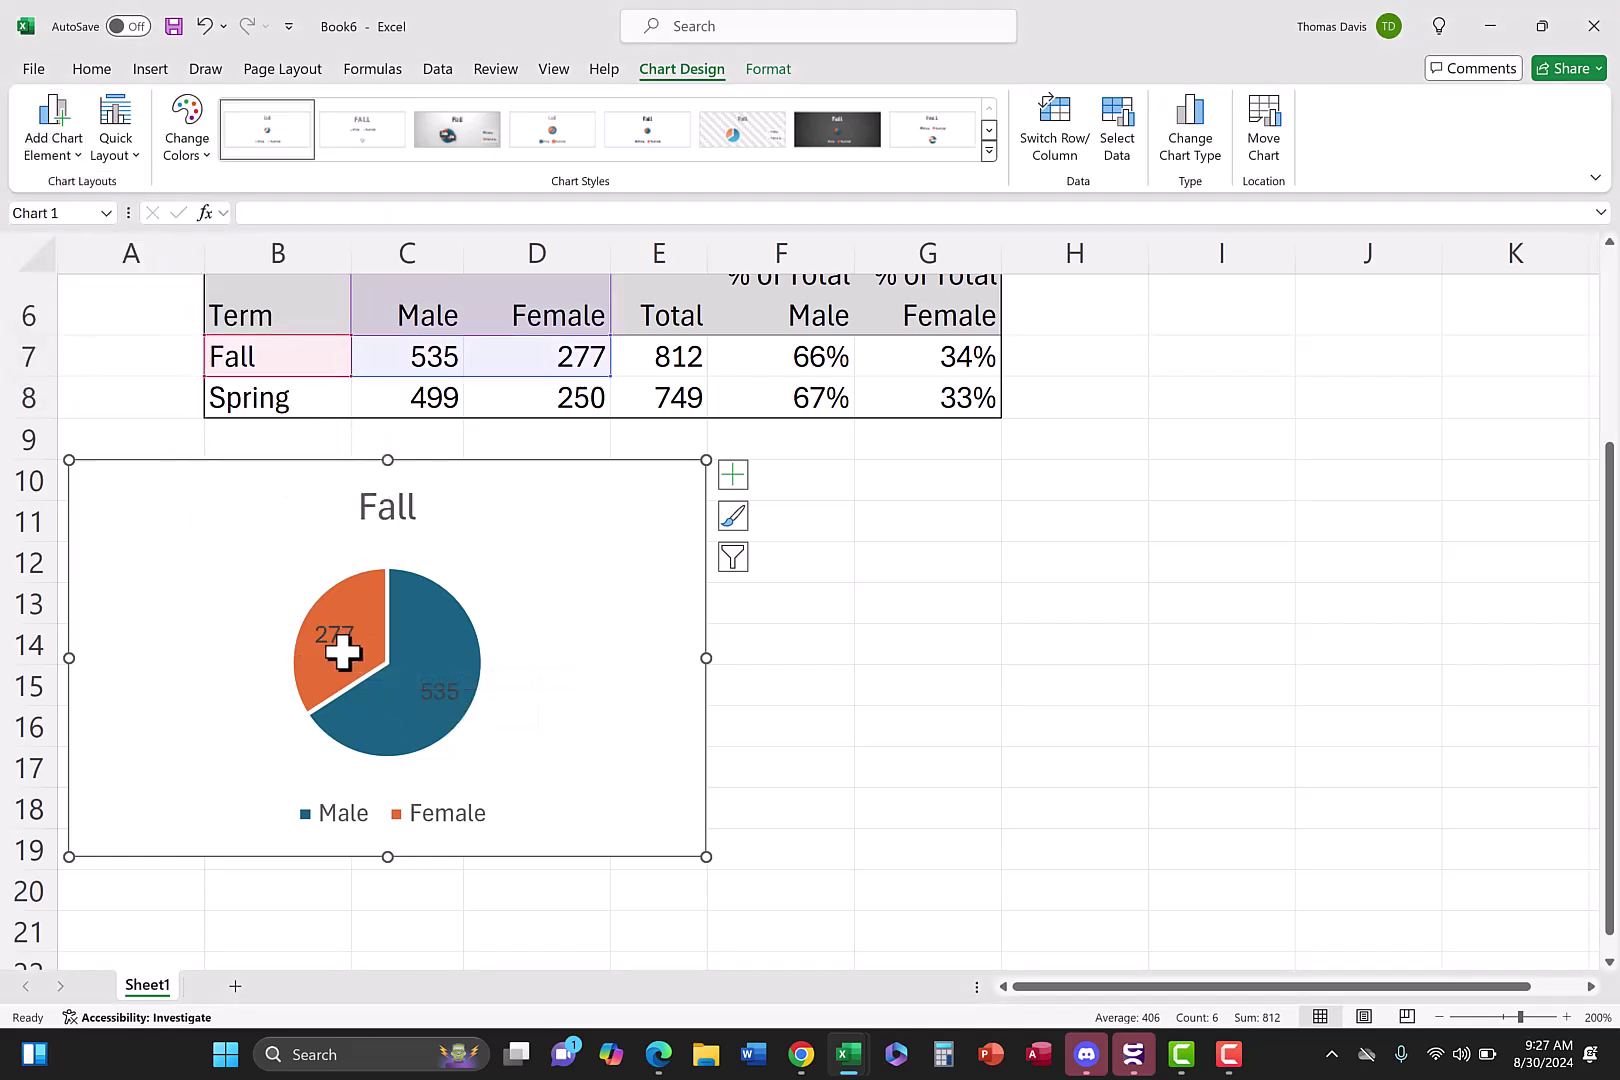
Change the font color of only the Male slice's data label in the Fall chart to white
{"action": "left_click", "coordinate": [440, 697]}
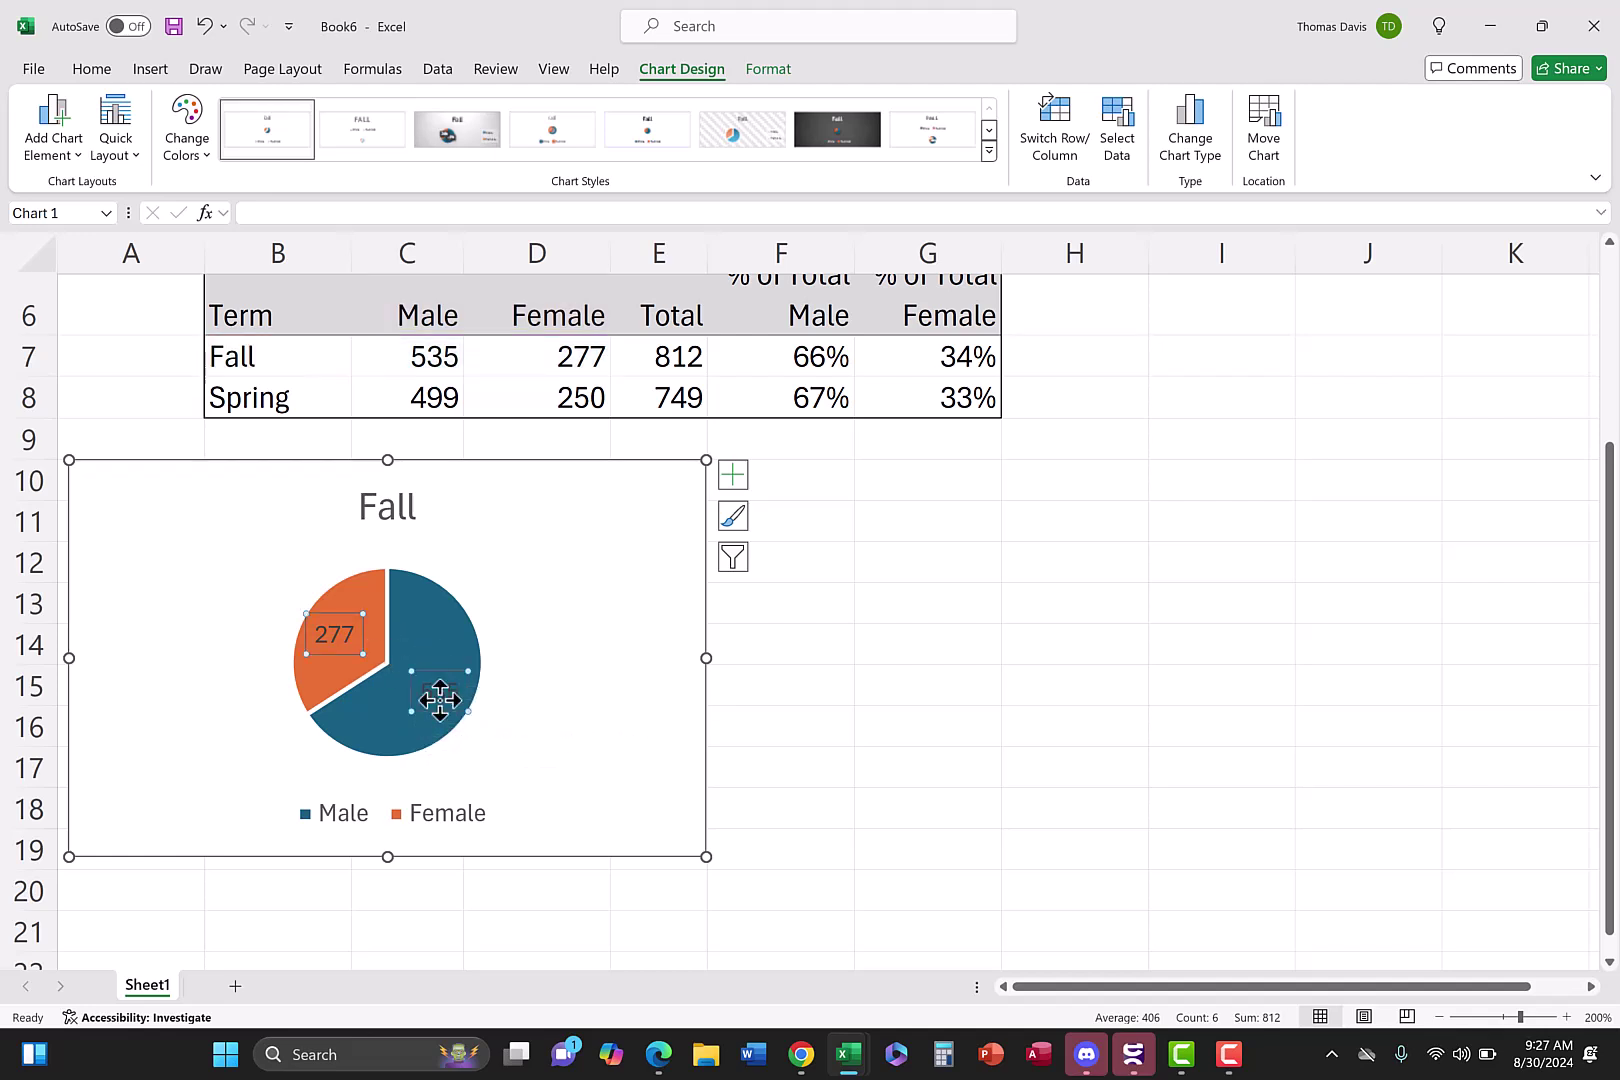
{"action": "left_click", "coordinate": [440, 699]}
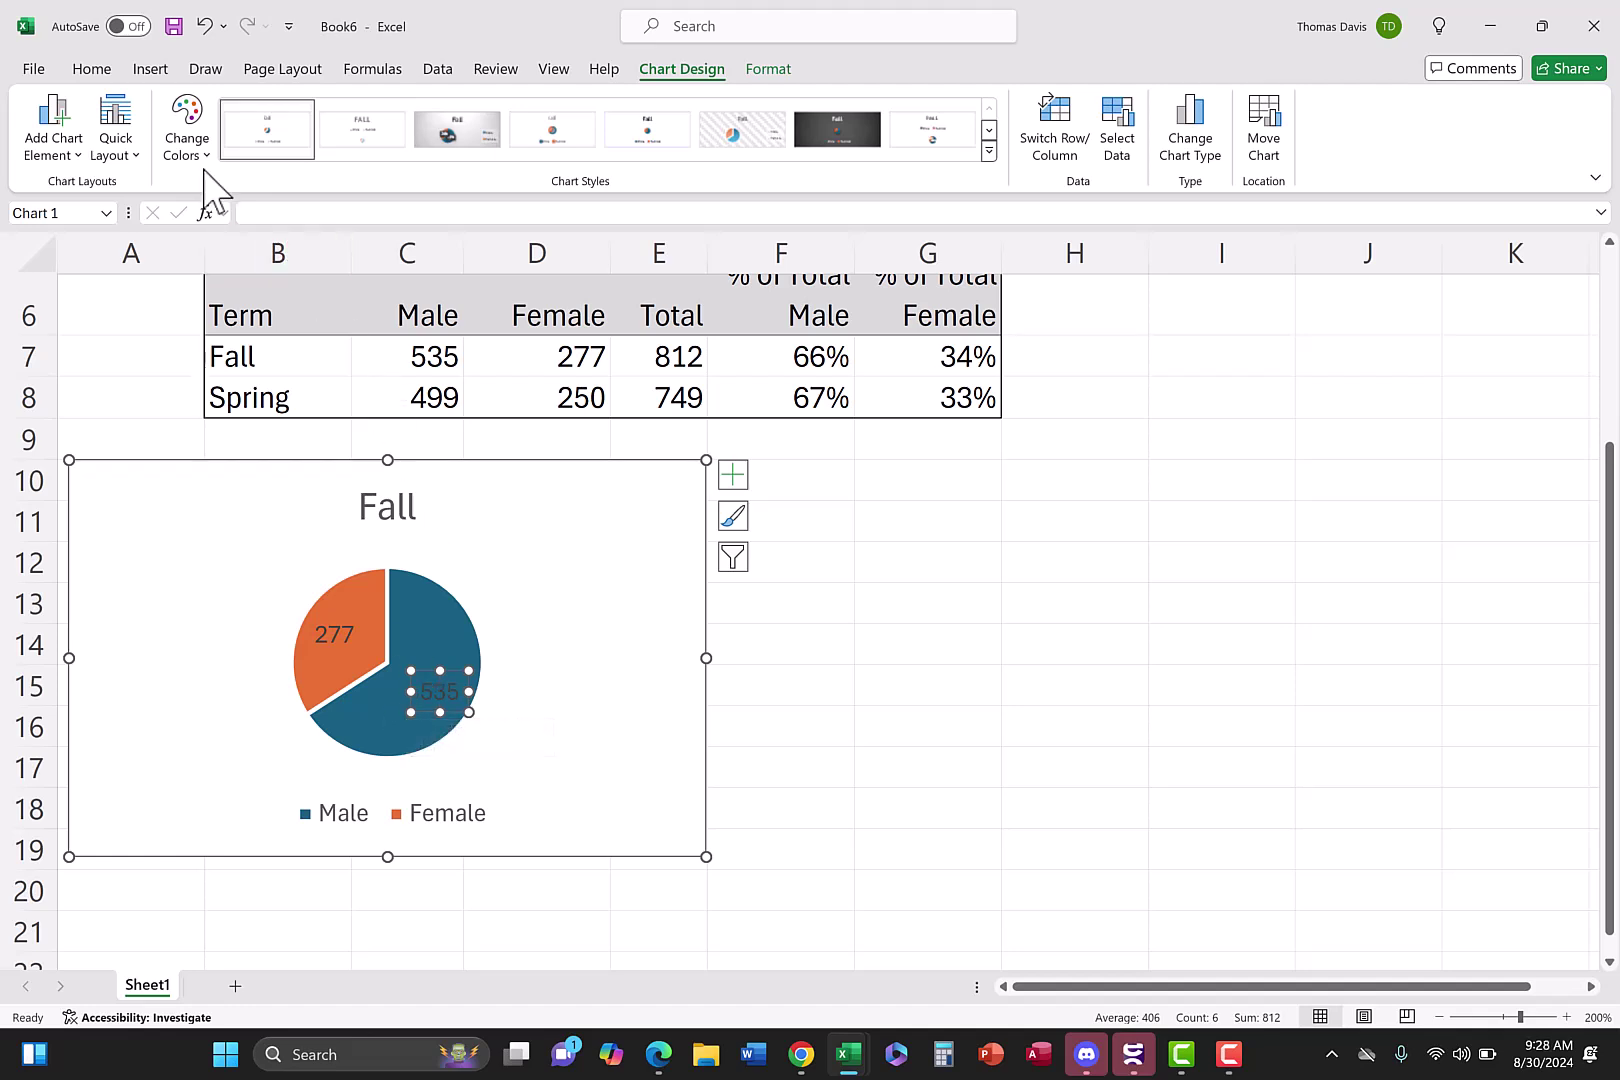
{"action": "left_click", "coordinate": [92, 69]}
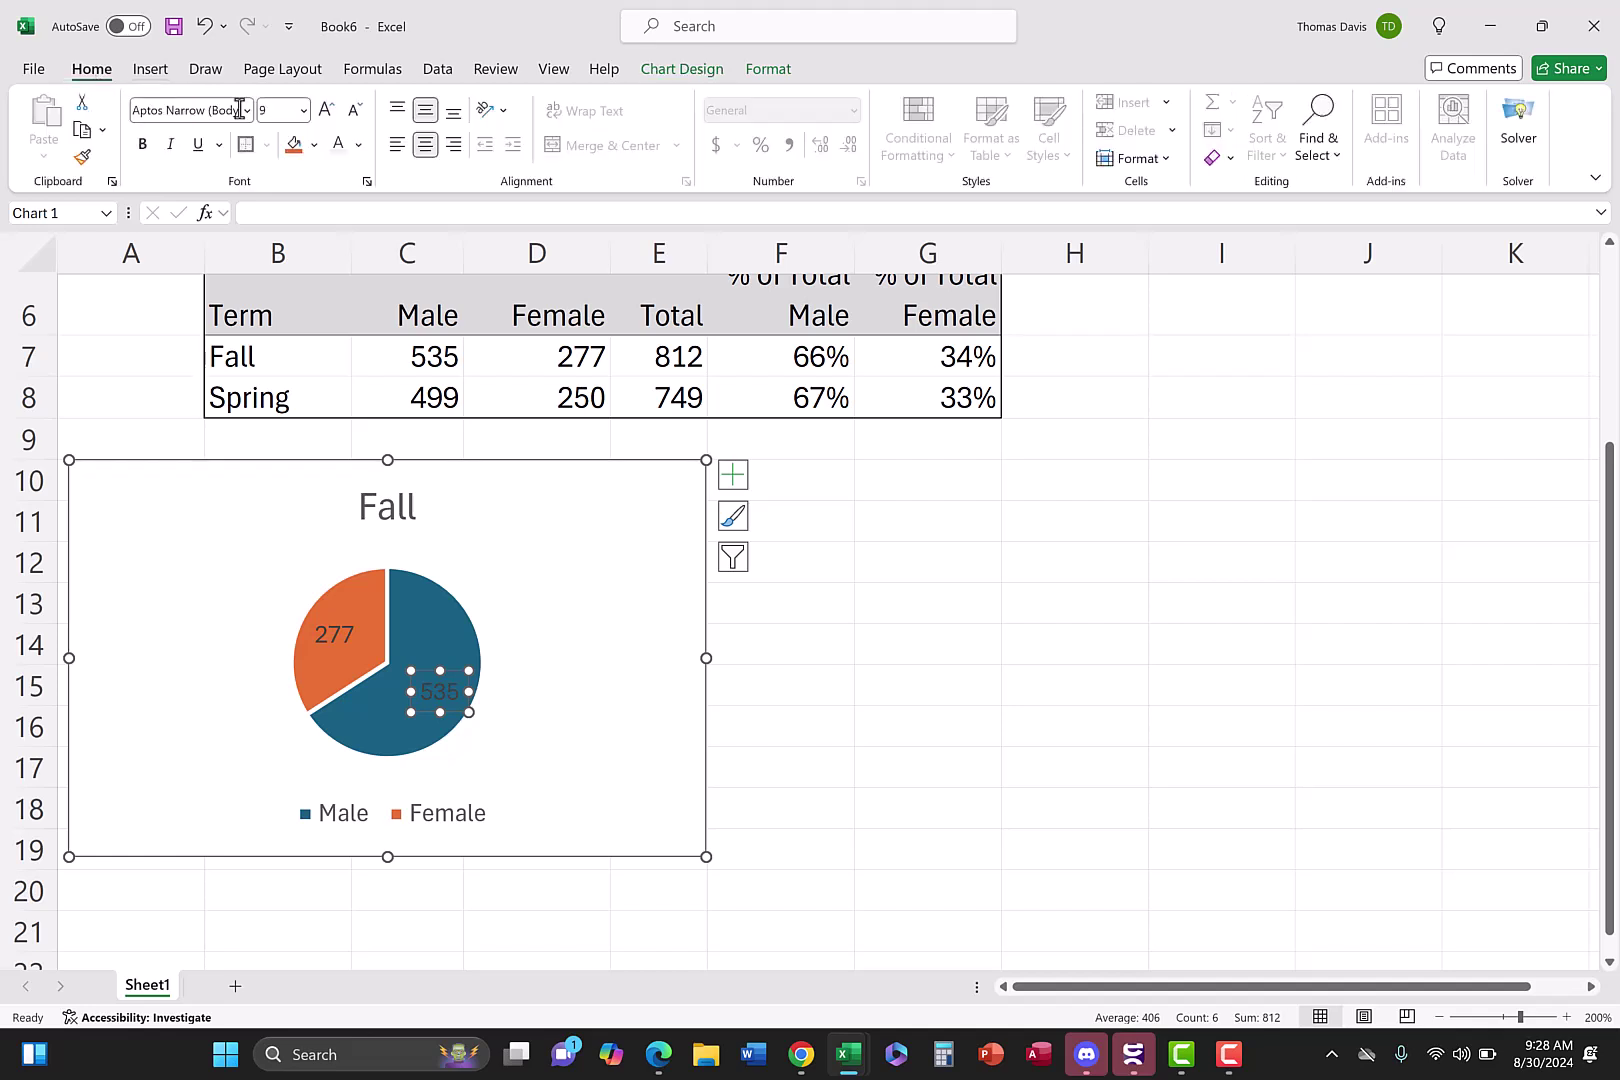
{"action": "left_click", "coordinate": [359, 145]}
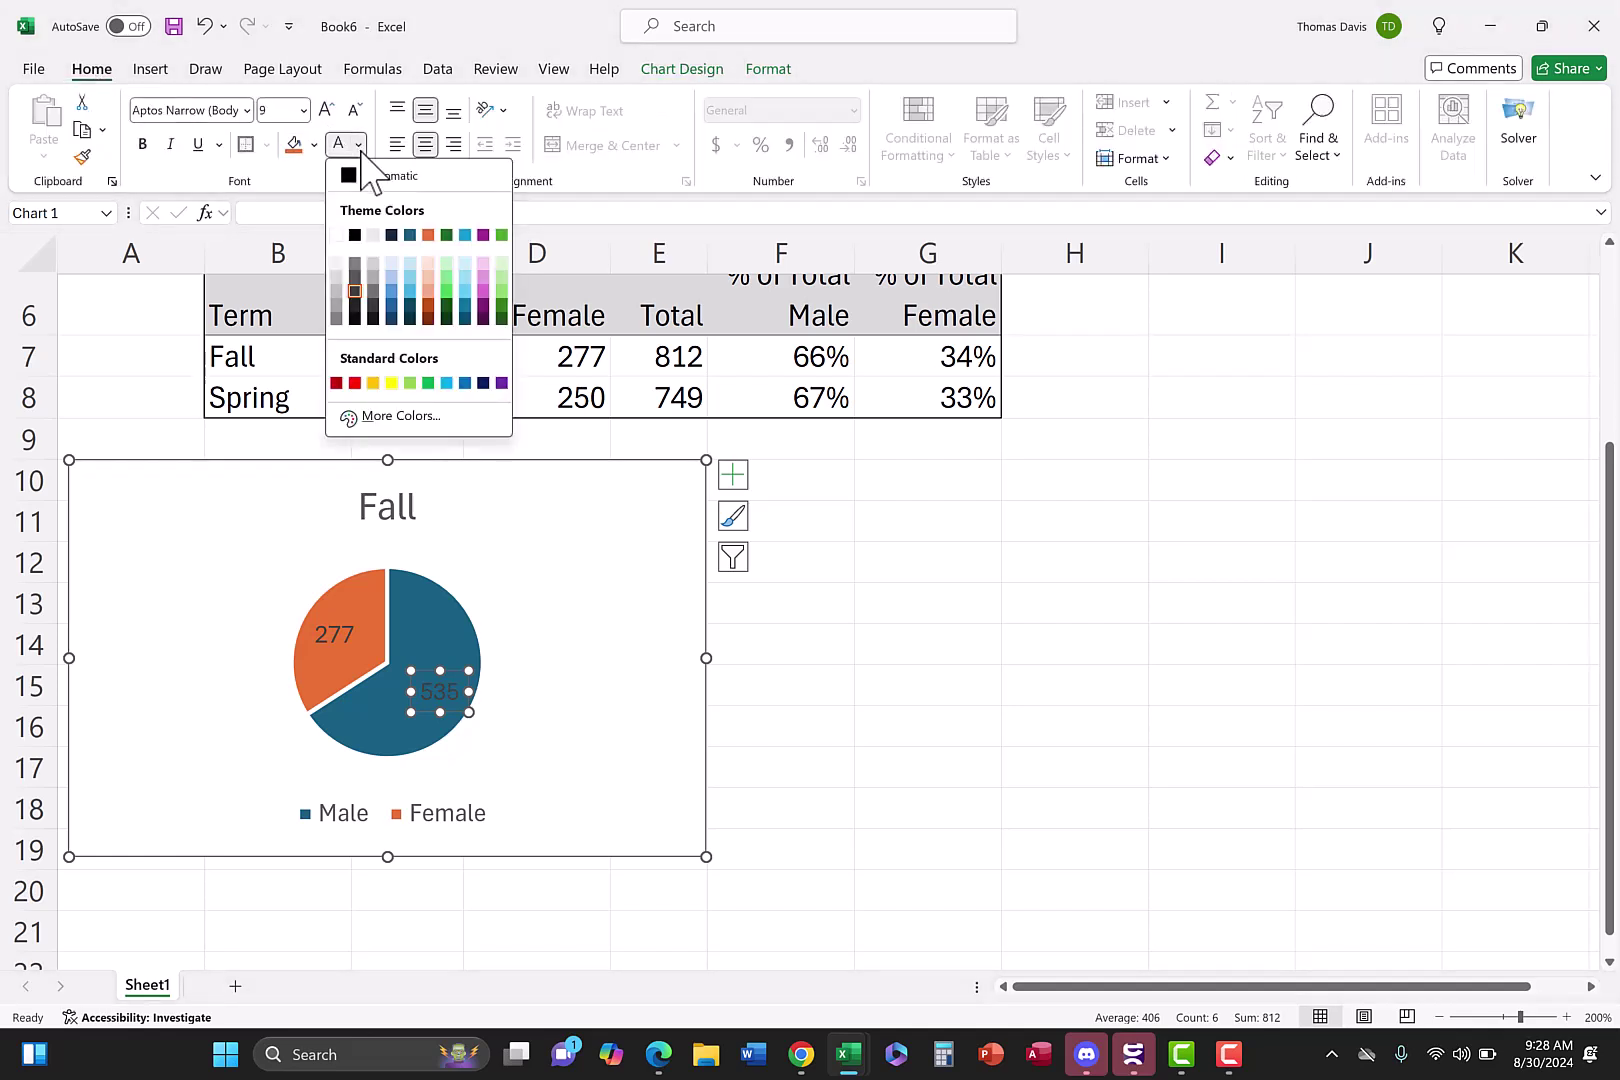
{"action": "left_click", "coordinate": [340, 240]}
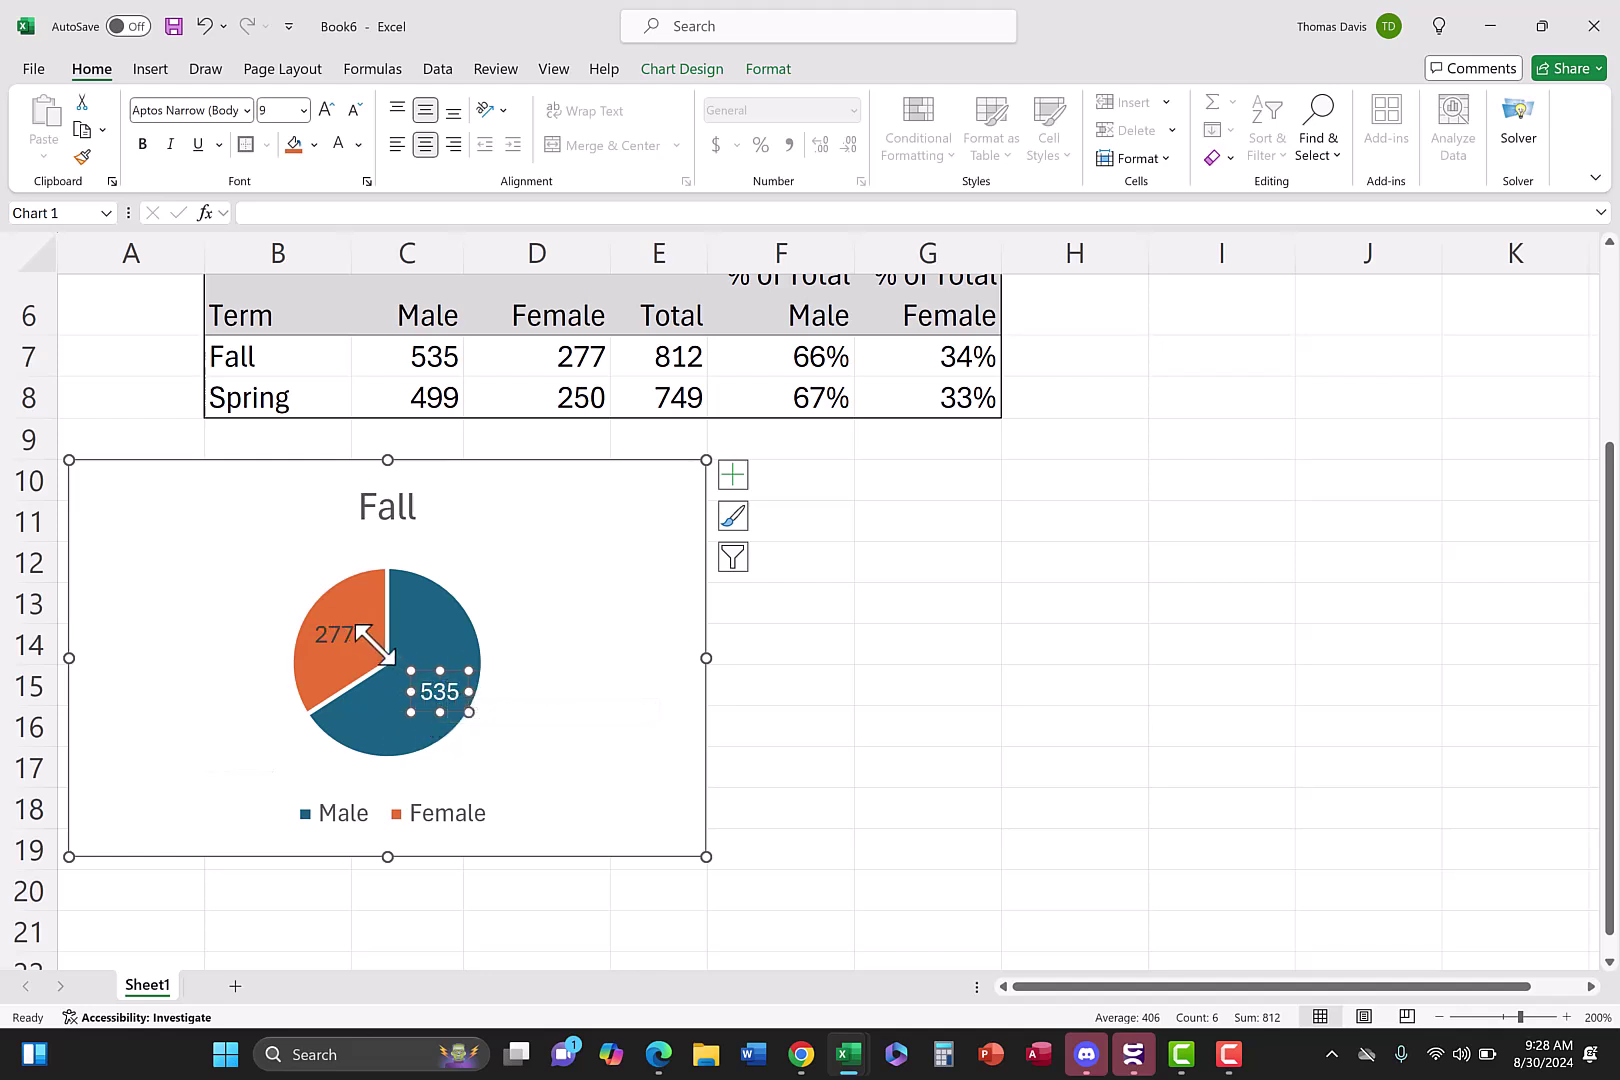
{"action": "left_click", "coordinate": [198, 658]}
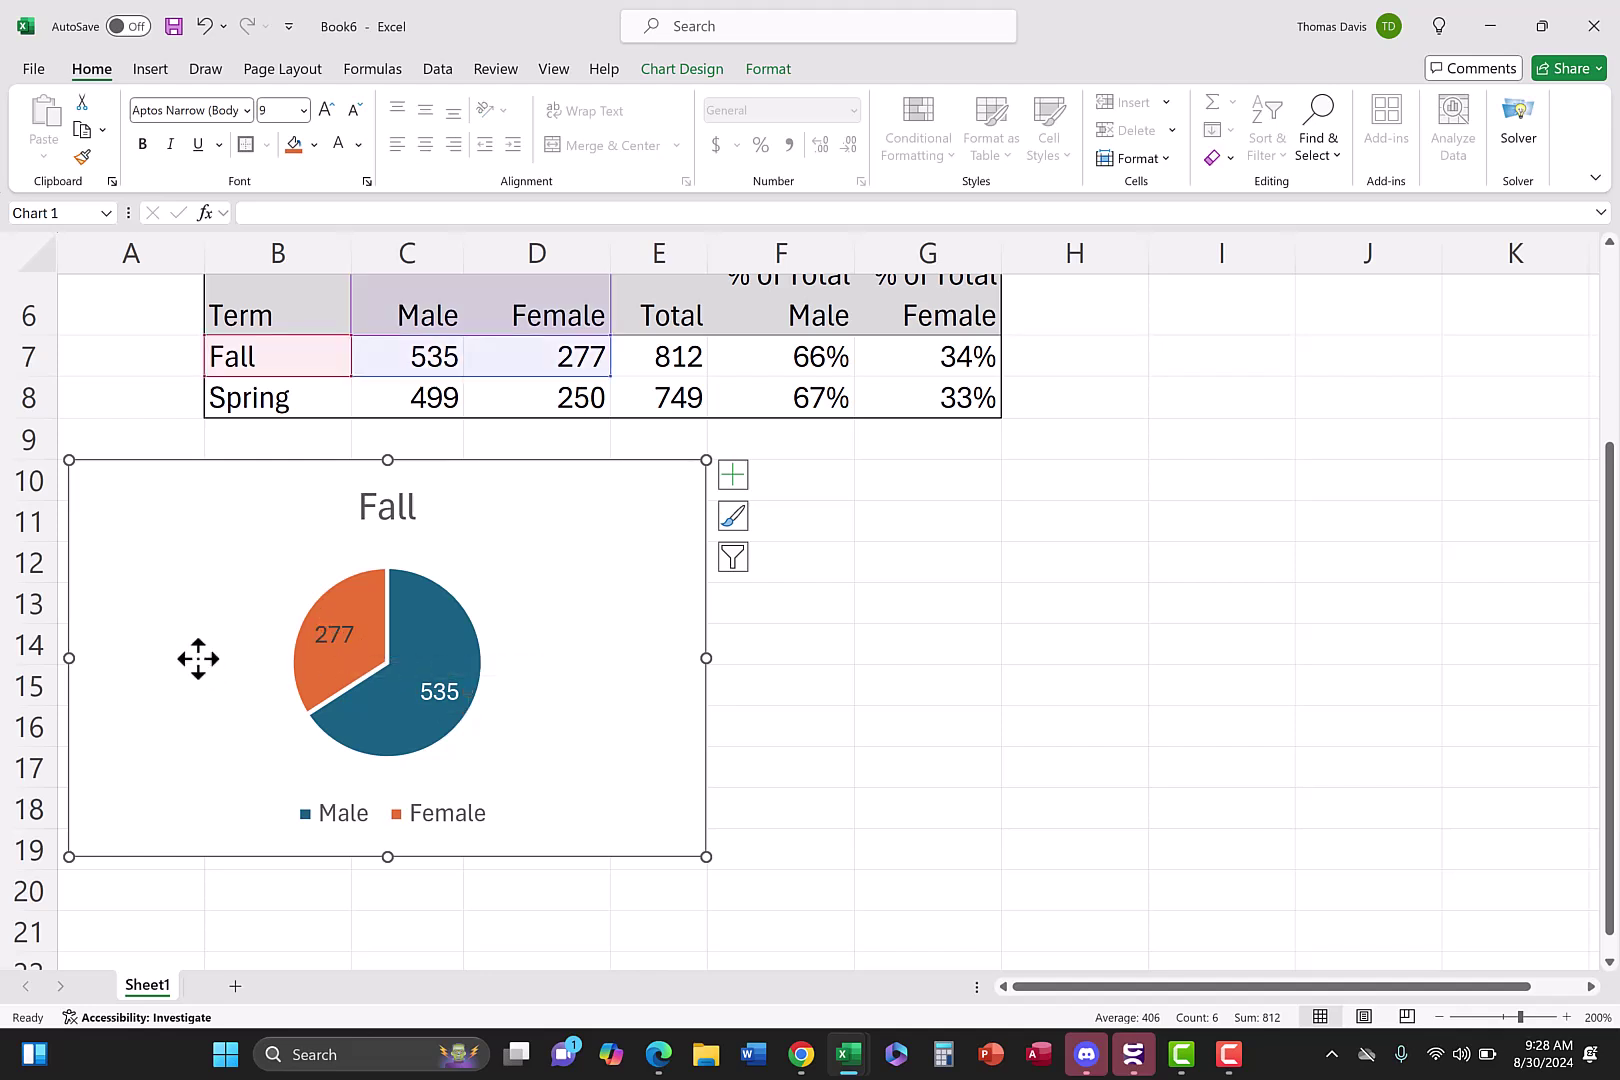
Insert a basic 2-D pie chart from the headings in B6:D6 and the Spring data in B8:D8
{"action": "scroll", "coordinate": [198, 658], "scroll_direction": "up", "scroll_amount": 2}
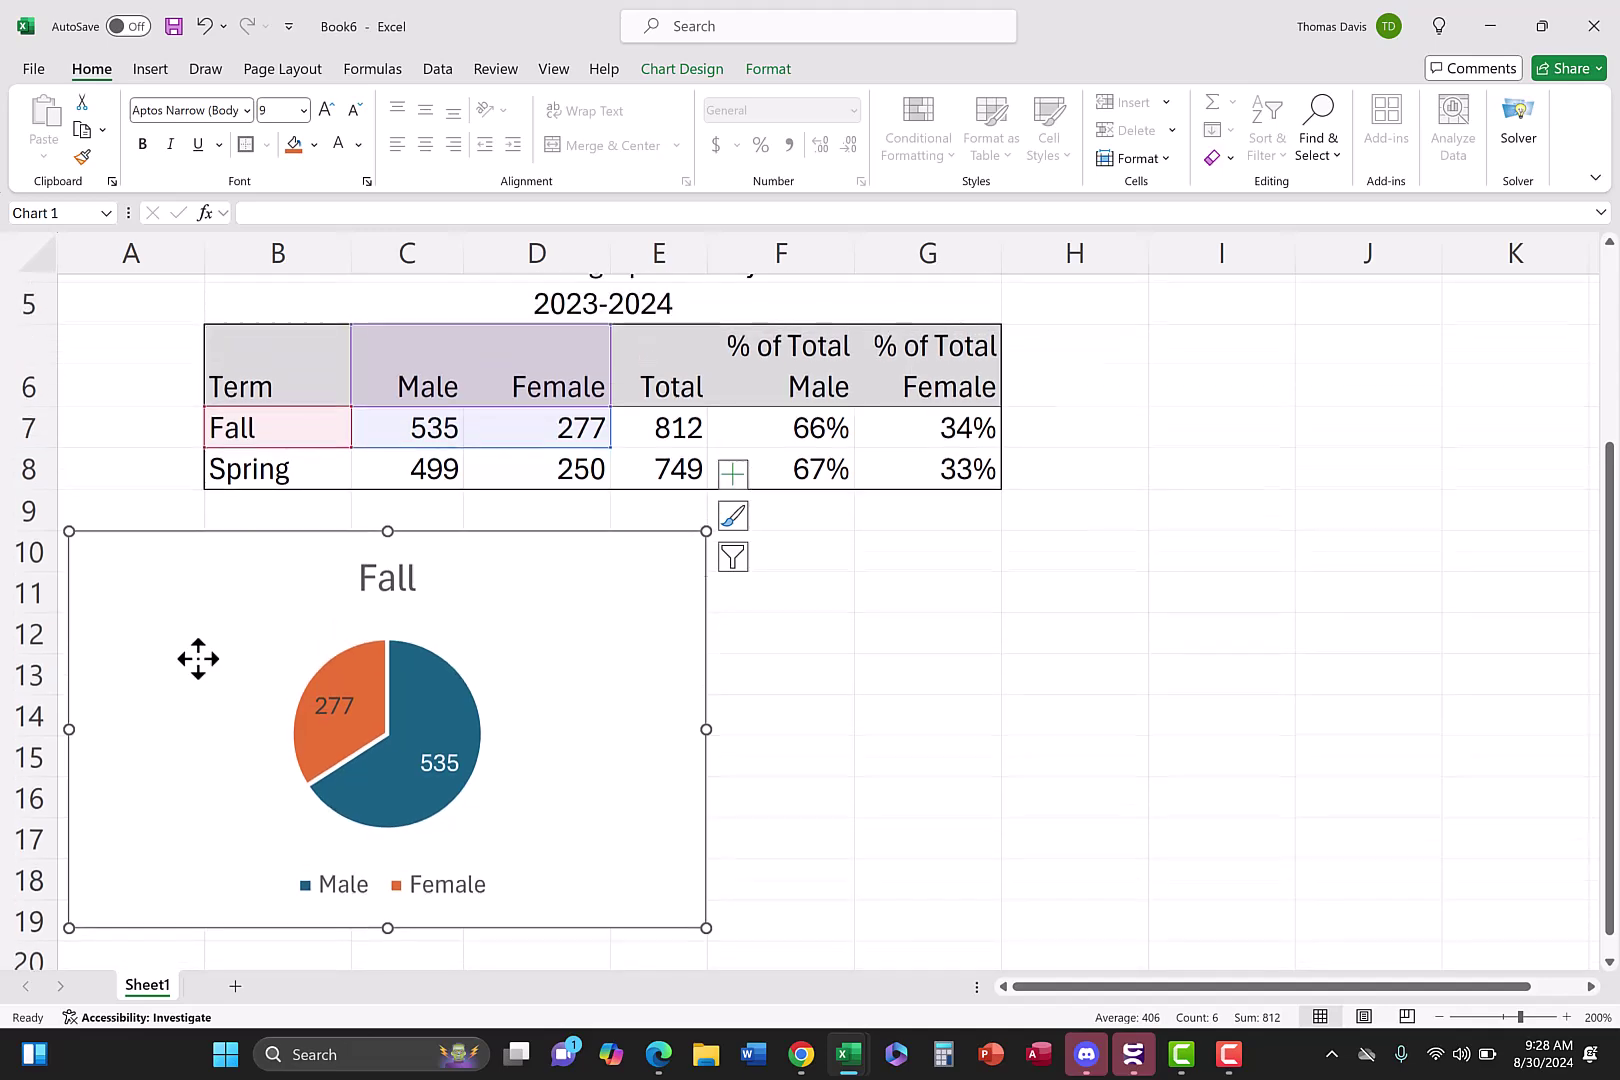
{"action": "scroll", "coordinate": [262, 600], "scroll_direction": "up", "scroll_amount": 1}
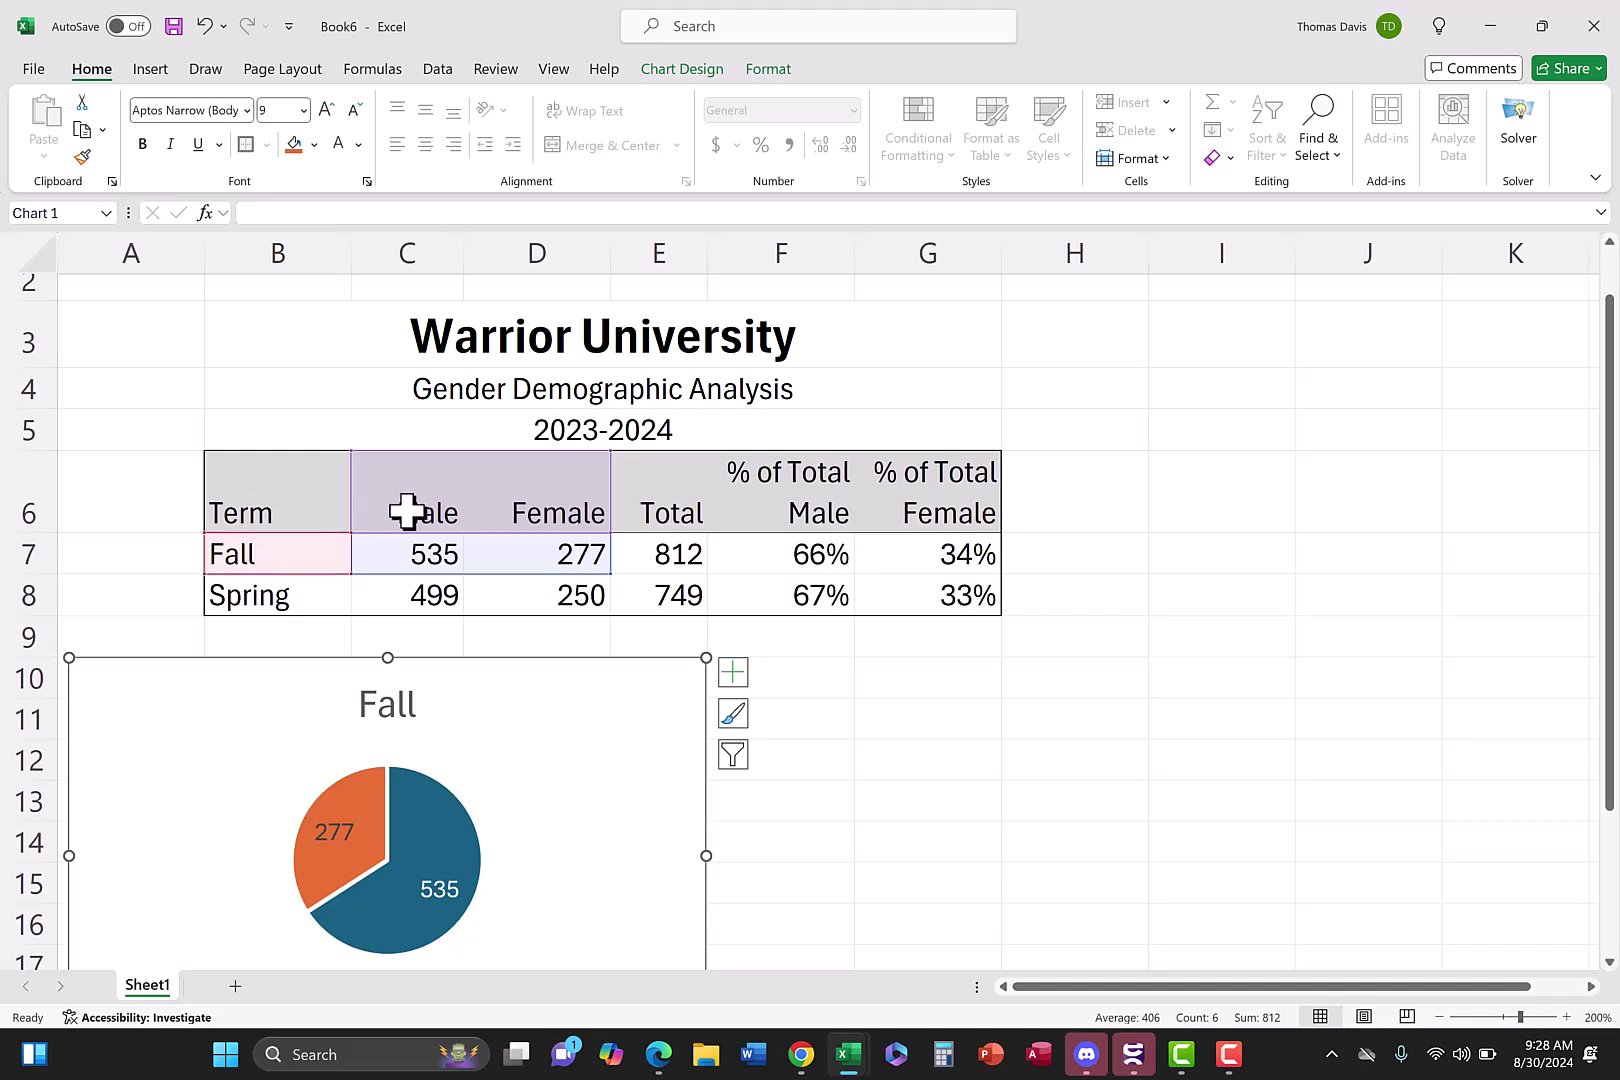
{"action": "left_click", "coordinate": [131, 572]}
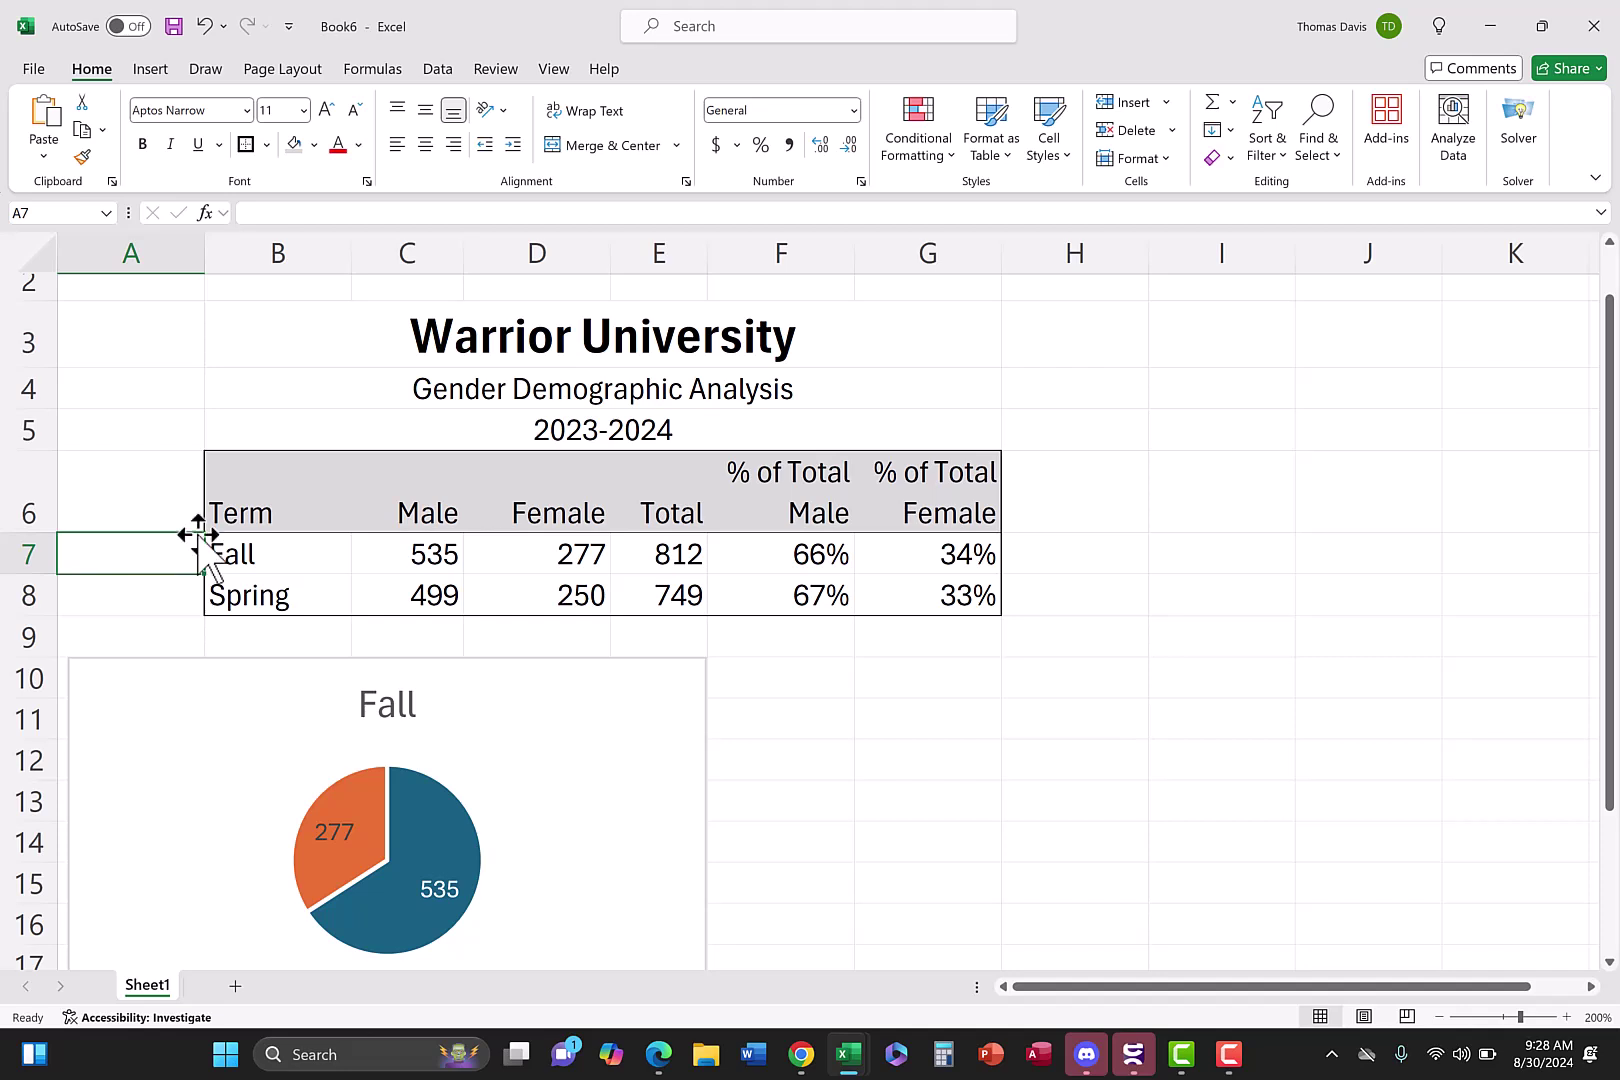
{"action": "left_click_drag", "start_coordinate": [228, 513], "coordinate": [535, 515]}
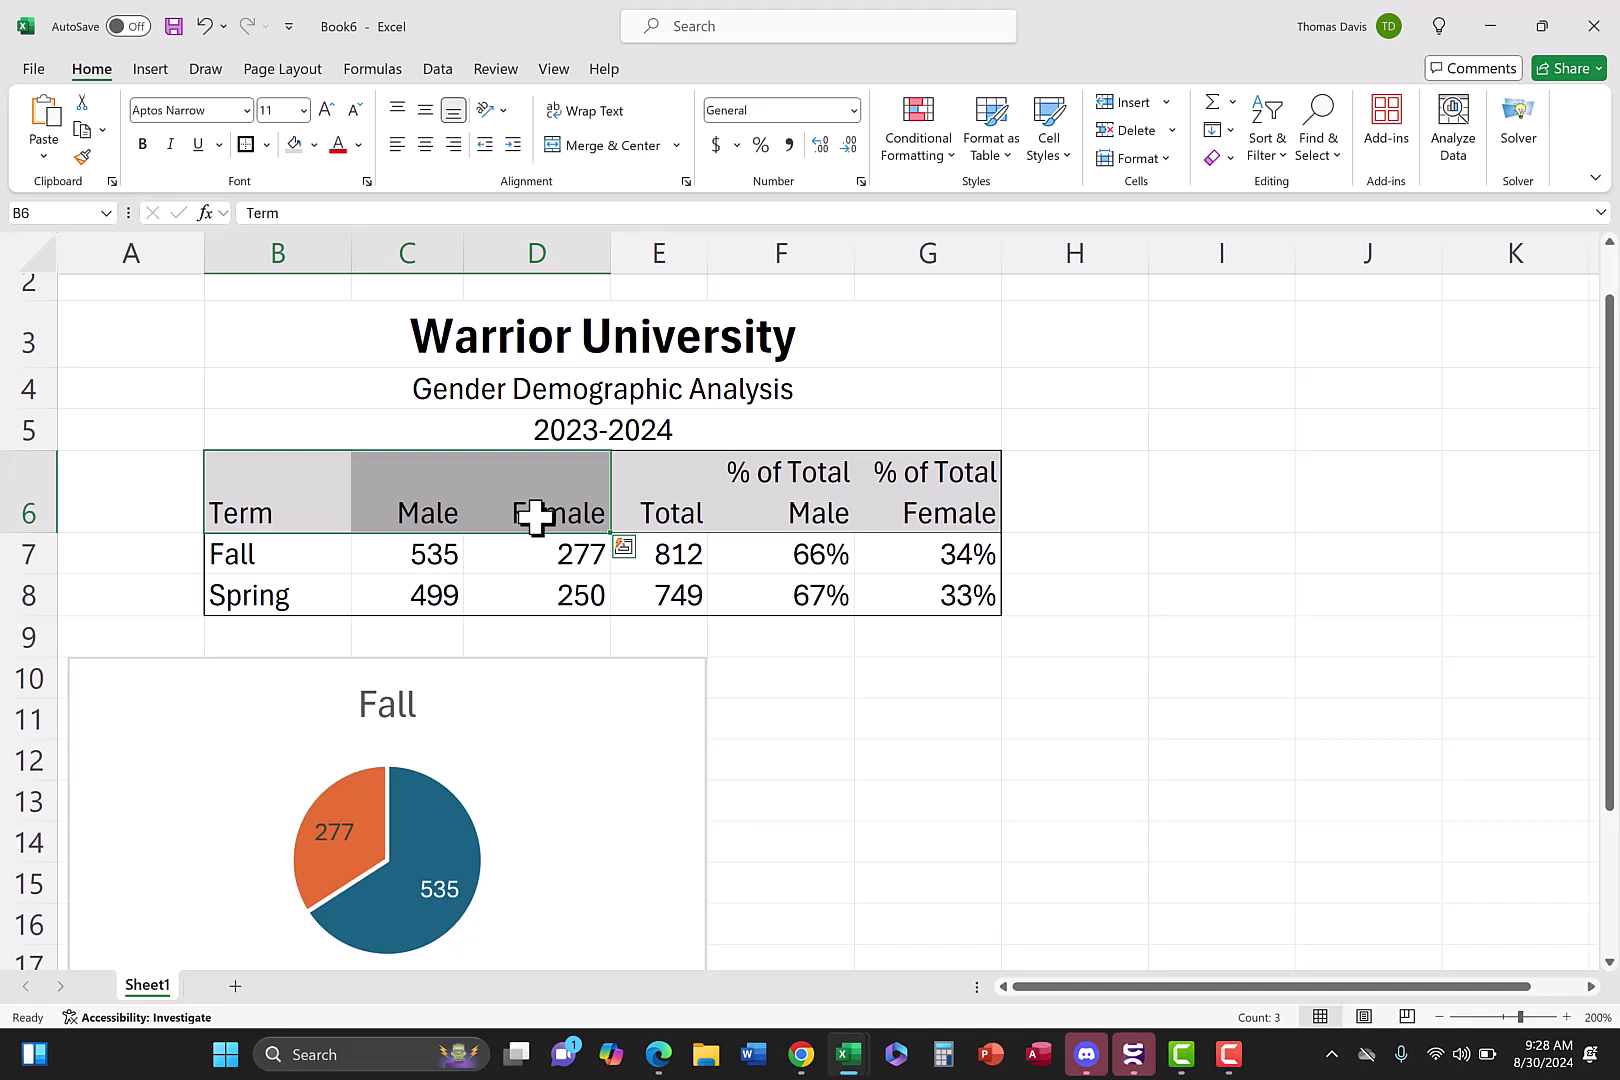
{"action": "left_click_drag", "start_coordinate": [286, 600], "coordinate": [563, 595]}
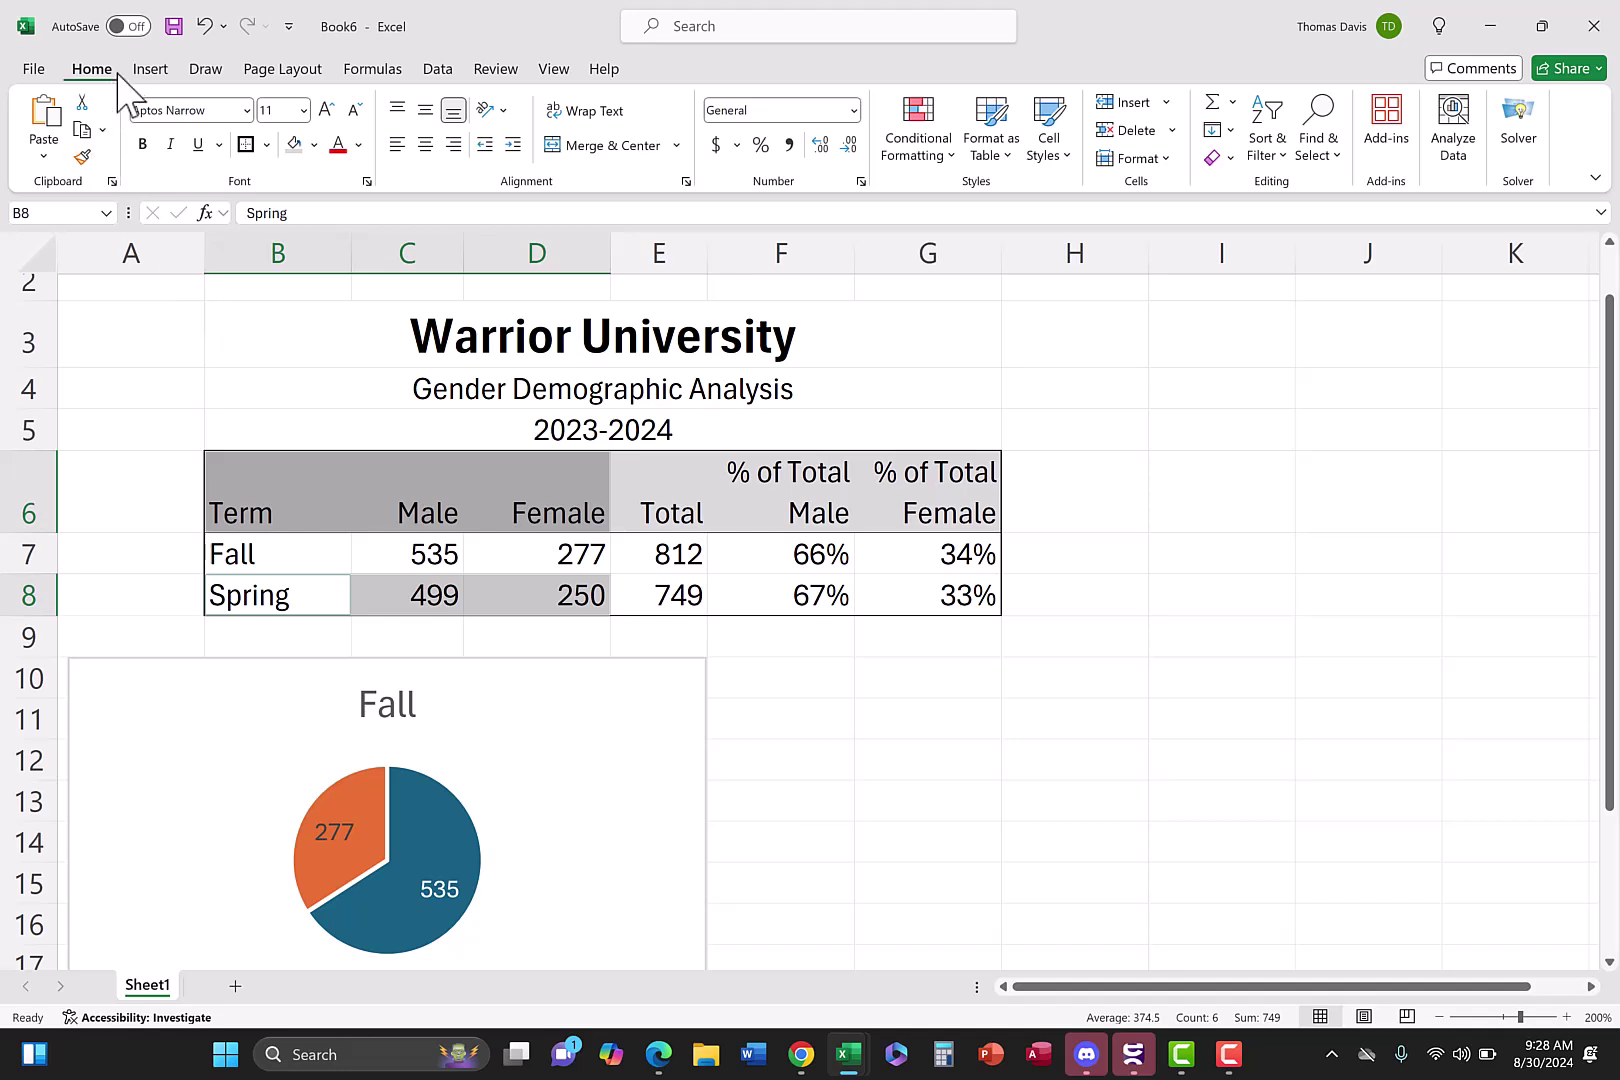
{"action": "left_click", "coordinate": [150, 70]}
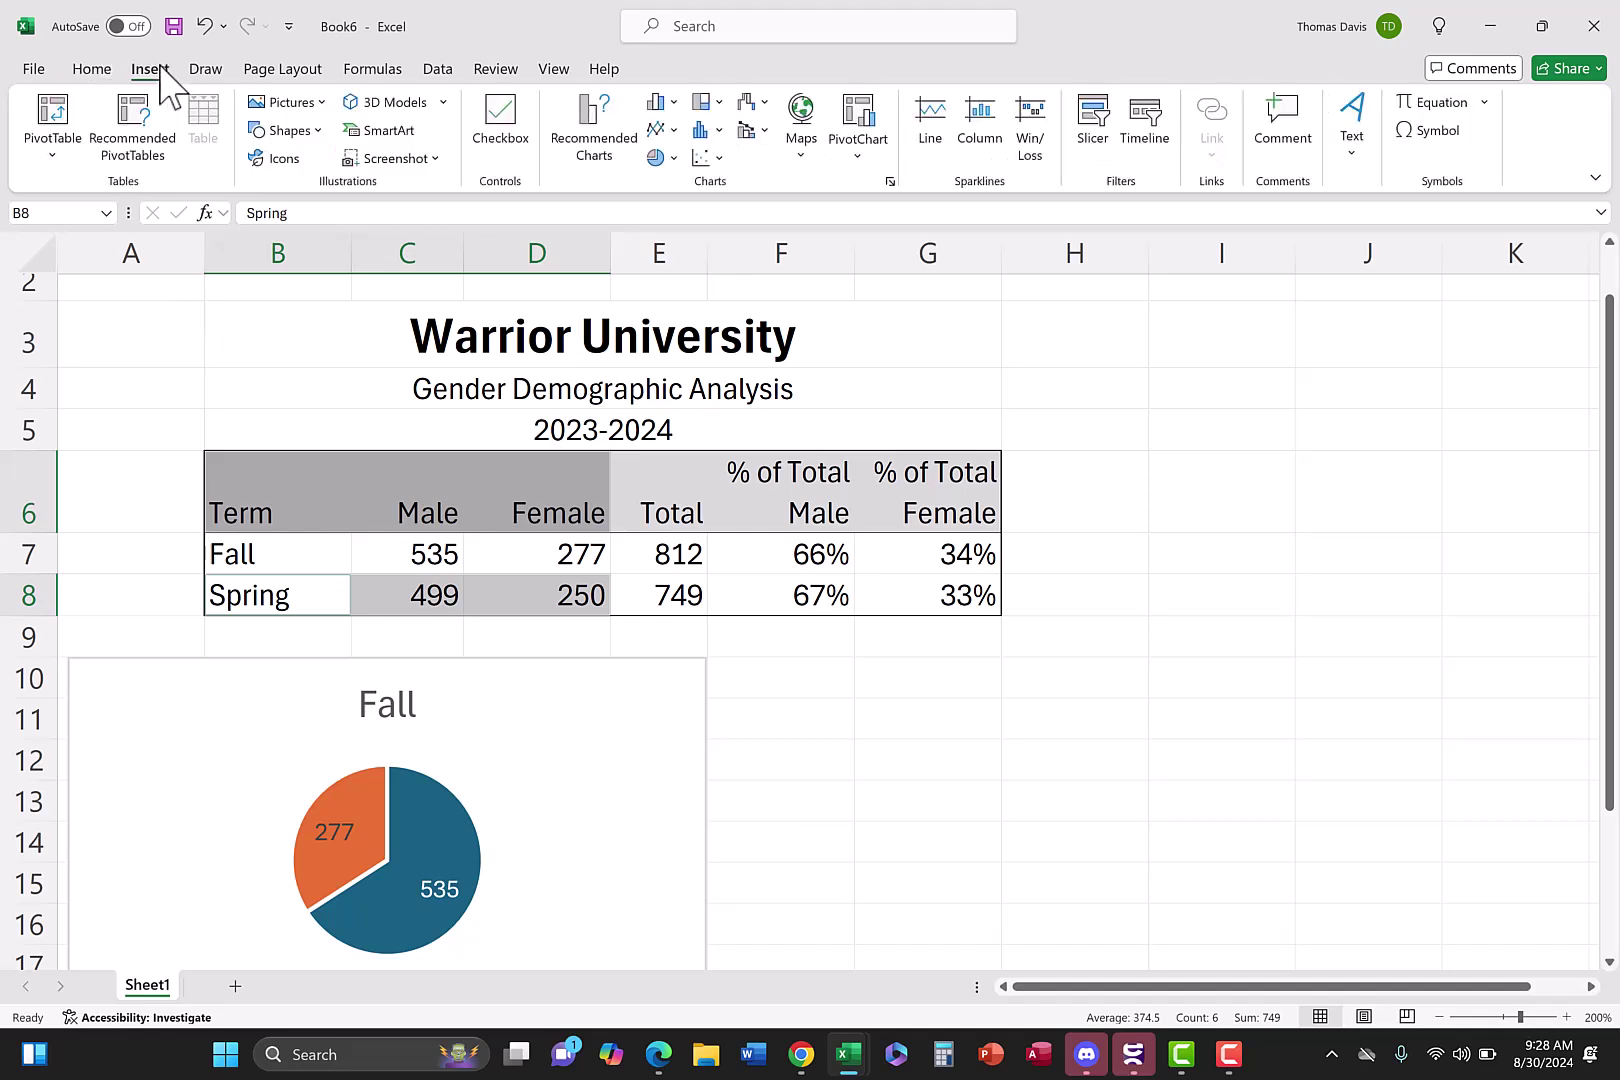
{"action": "left_click", "coordinate": [664, 158]}
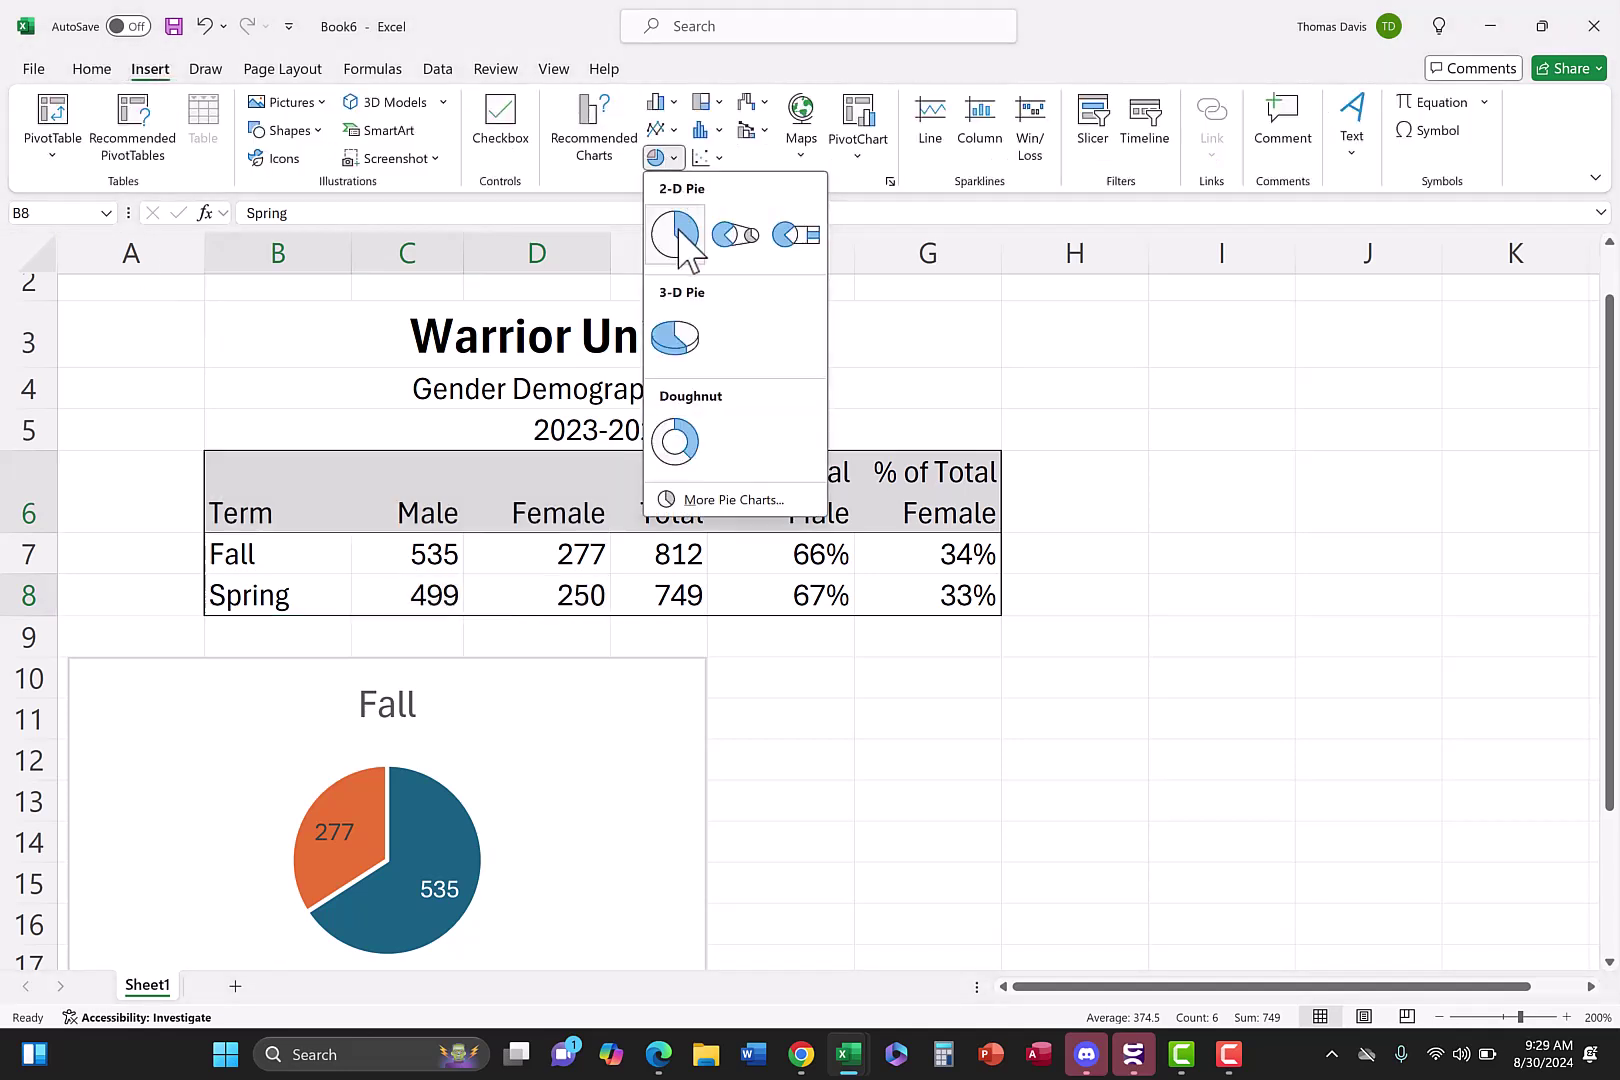
{"action": "left_click", "coordinate": [675, 236]}
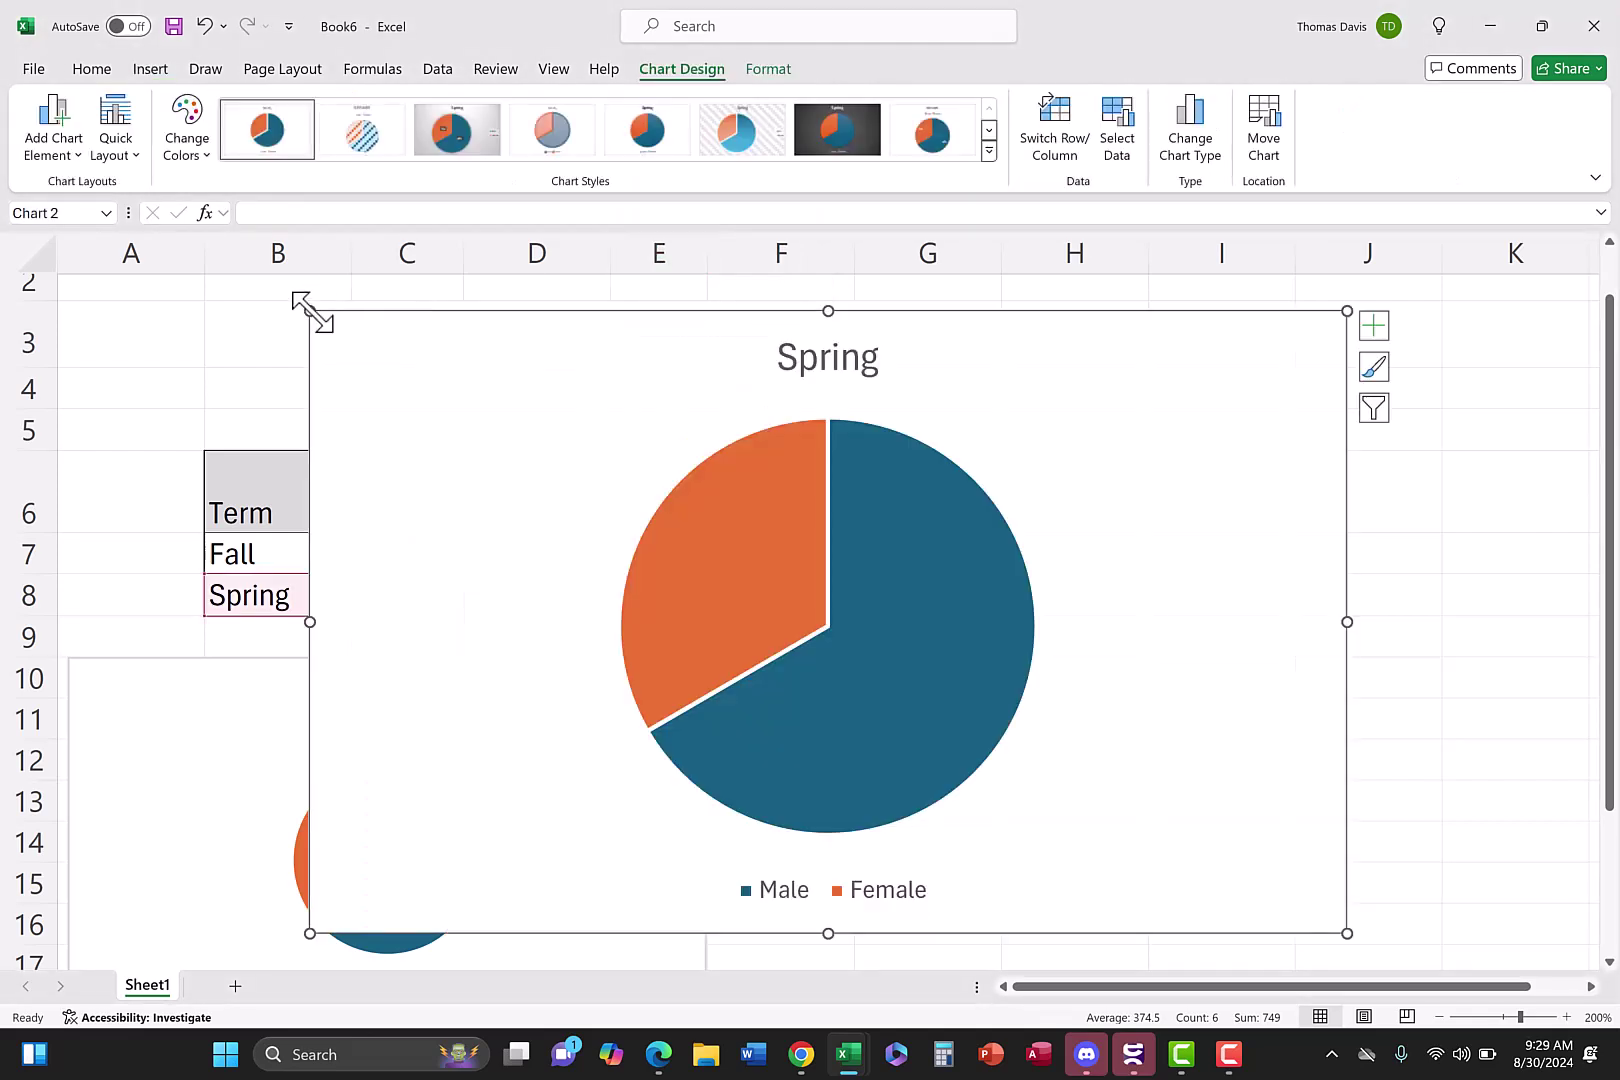
Resize the Spring pie chart and place it beside the Fall chart, spanning about rows 10 to 19 across columns F to I
{"action": "mouse_move", "coordinate": [306, 309]}
{"action": "left_mouse_down"}
{"action": "mouse_move", "coordinate": [358, 325]}
{"action": "mouse_move", "coordinate": [671, 539]}
{"action": "left_mouse_up"}
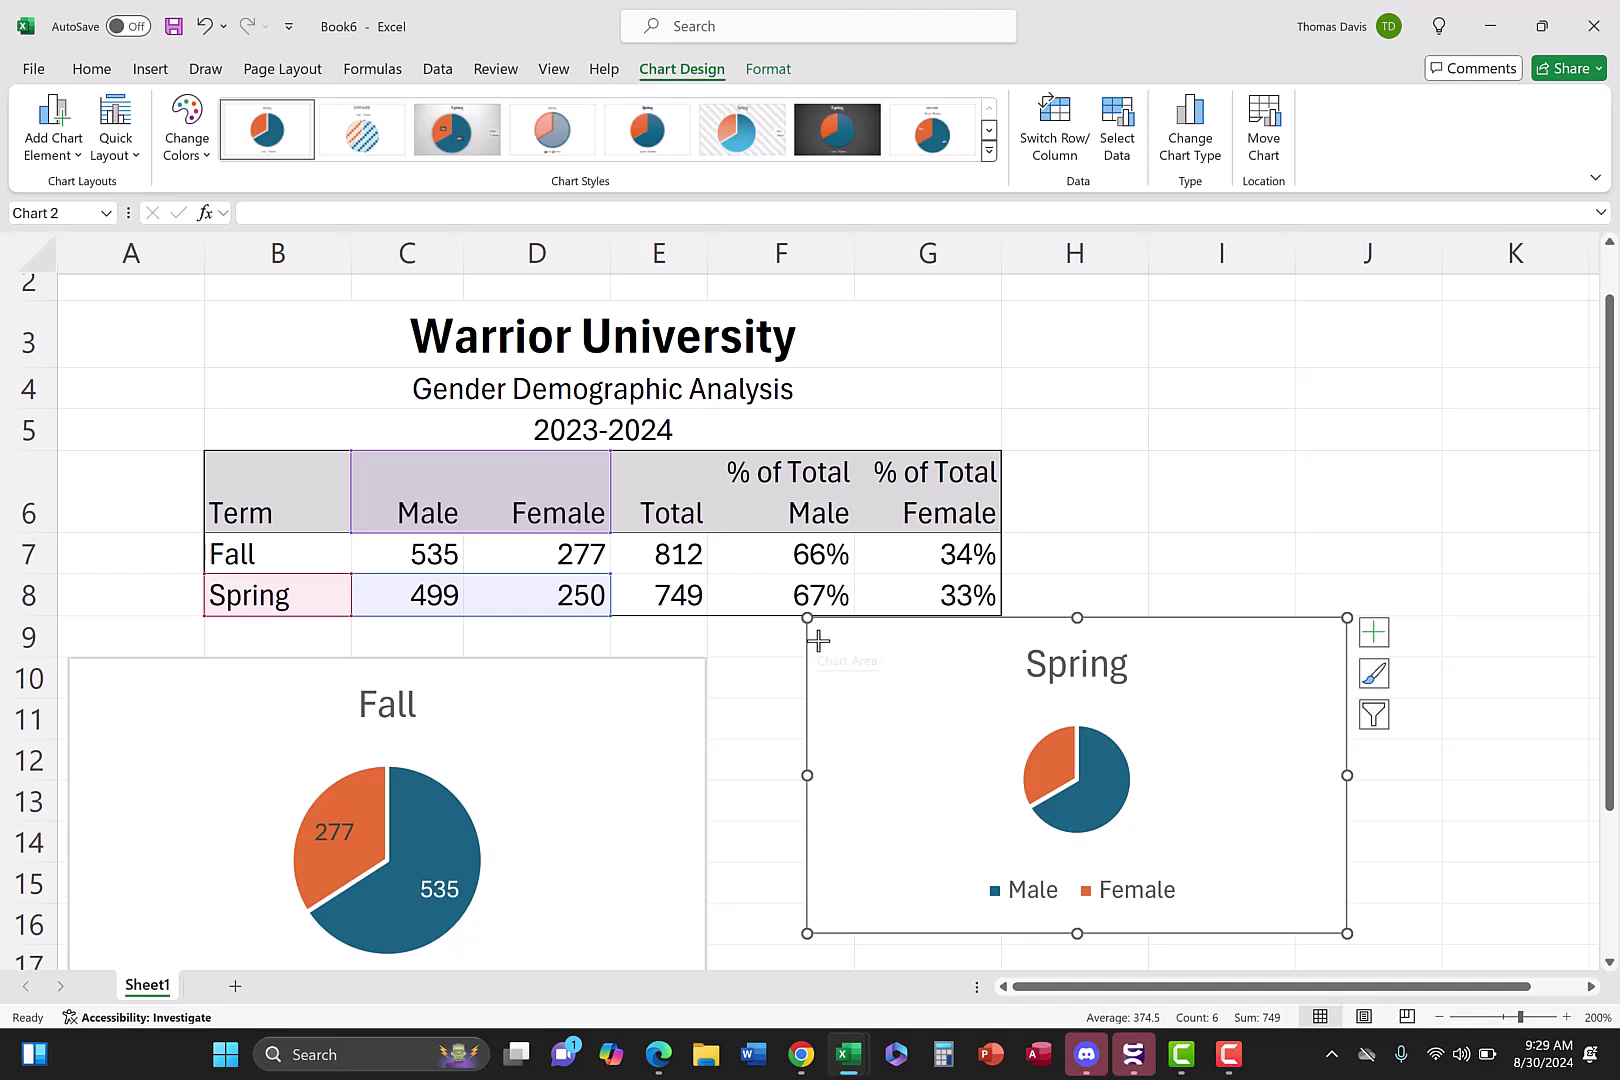
{"action": "left_click_drag", "start_coordinate": [888, 685], "coordinate": [801, 710]}
{"action": "scroll", "coordinate": [801, 710], "scroll_direction": "down", "scroll_amount": 1}
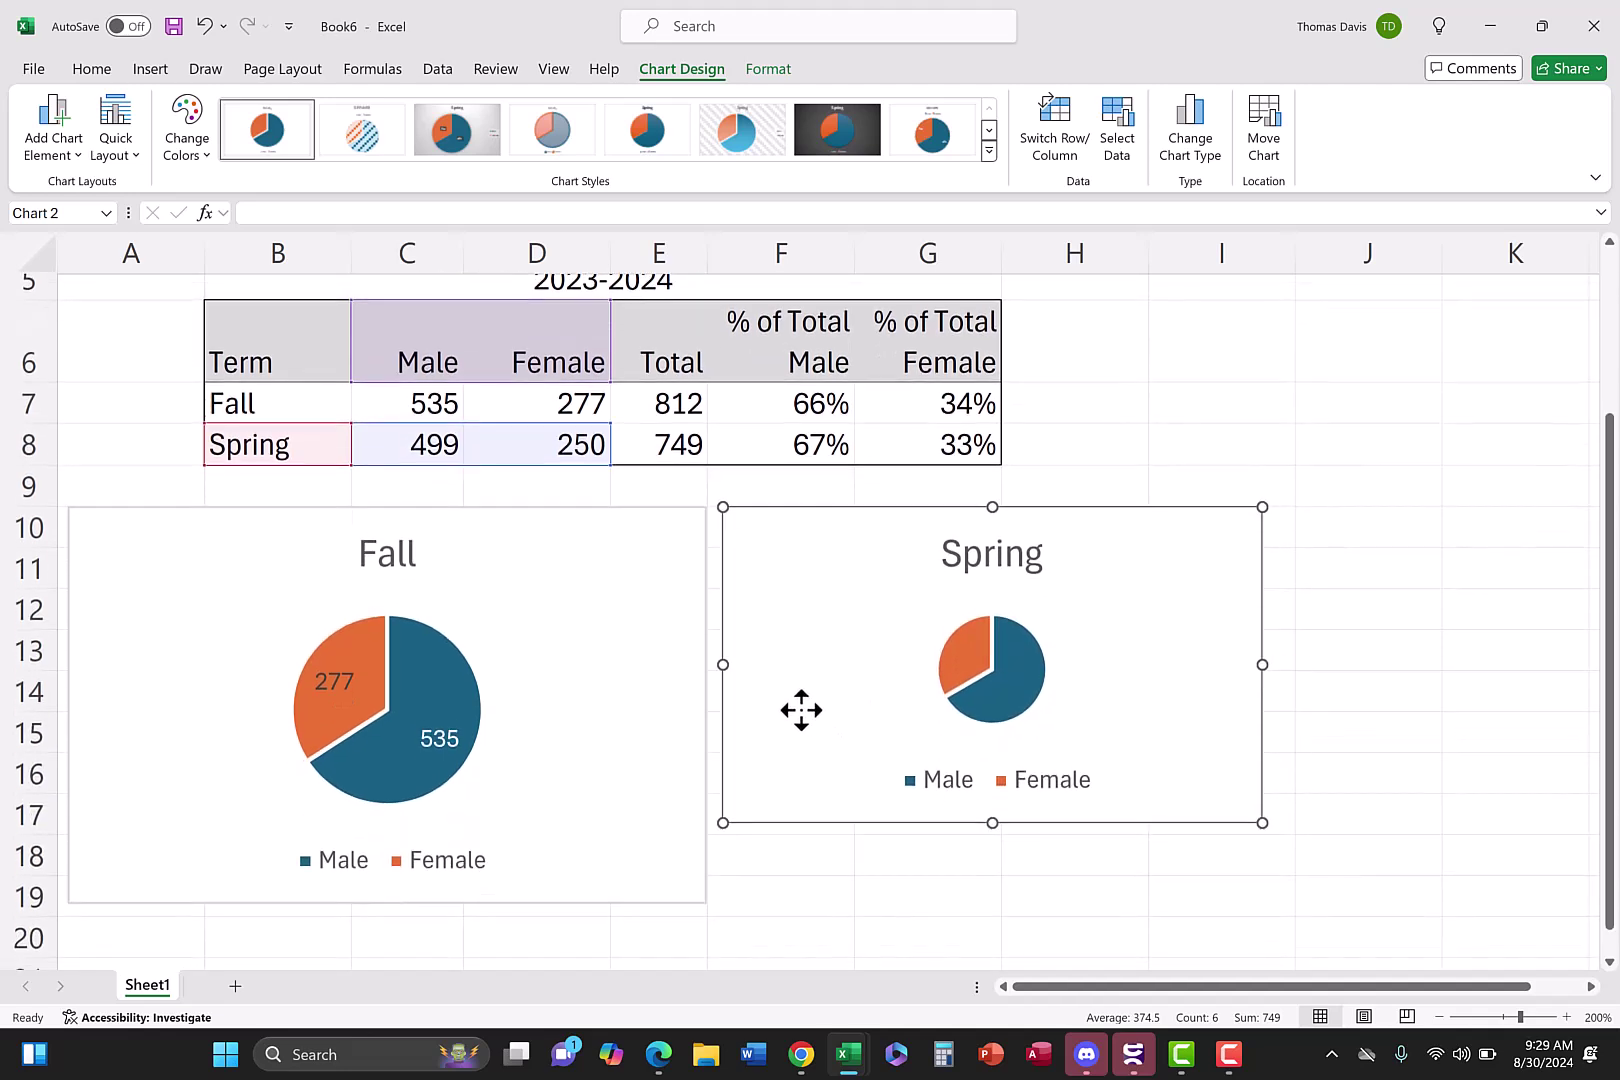
{"action": "left_click_drag", "start_coordinate": [1262, 823], "coordinate": [1248, 901]}
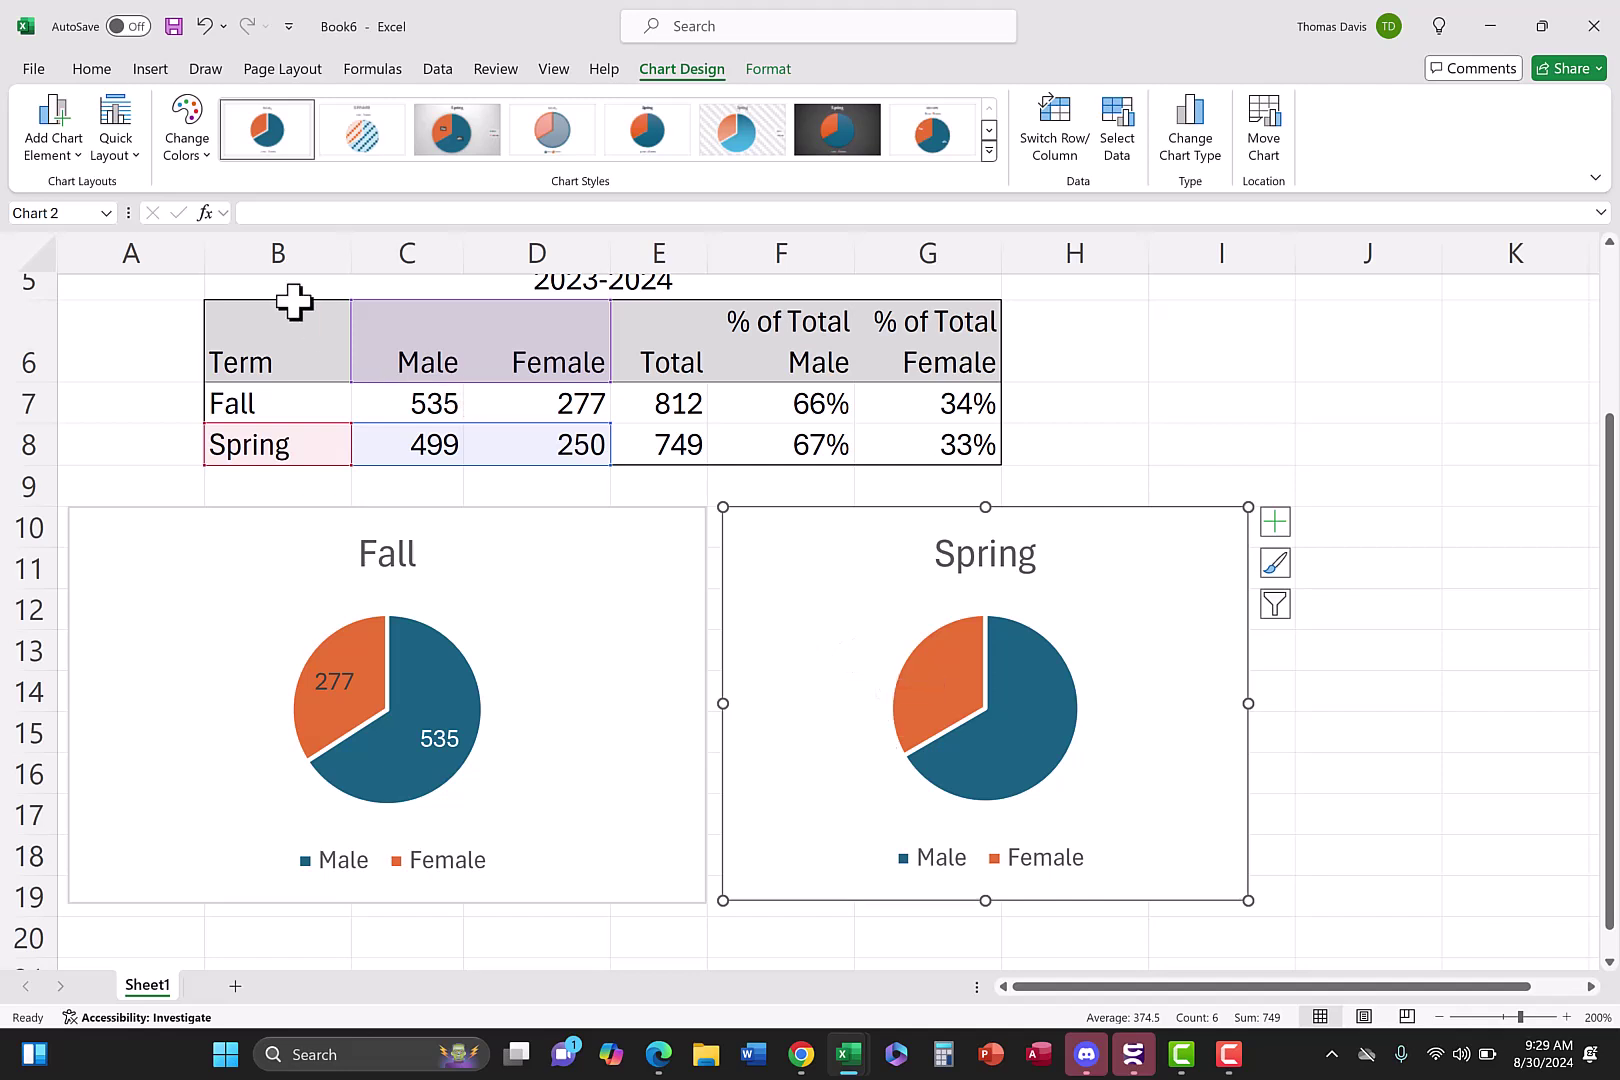
Add data labels to the Spring pie chart in the Inside End position
{"action": "left_click", "coordinate": [66, 140]}
{"action": "mouse_move", "coordinate": [106, 220]}
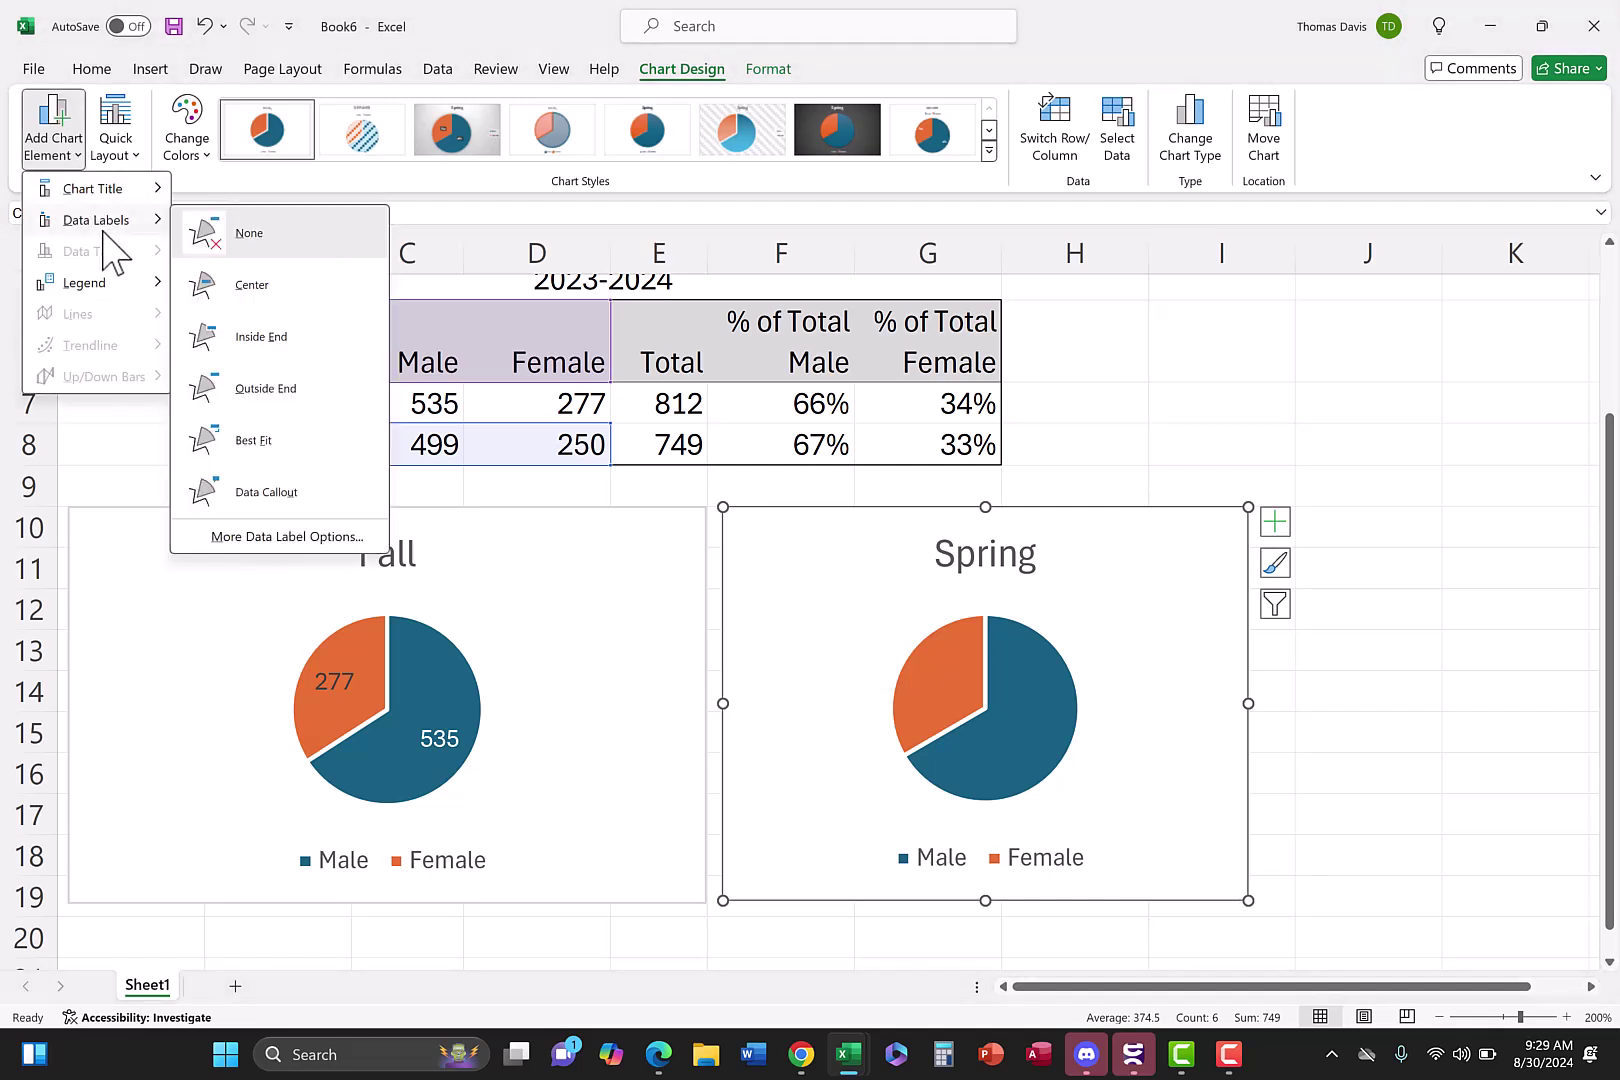
{"action": "left_click", "coordinate": [272, 340]}
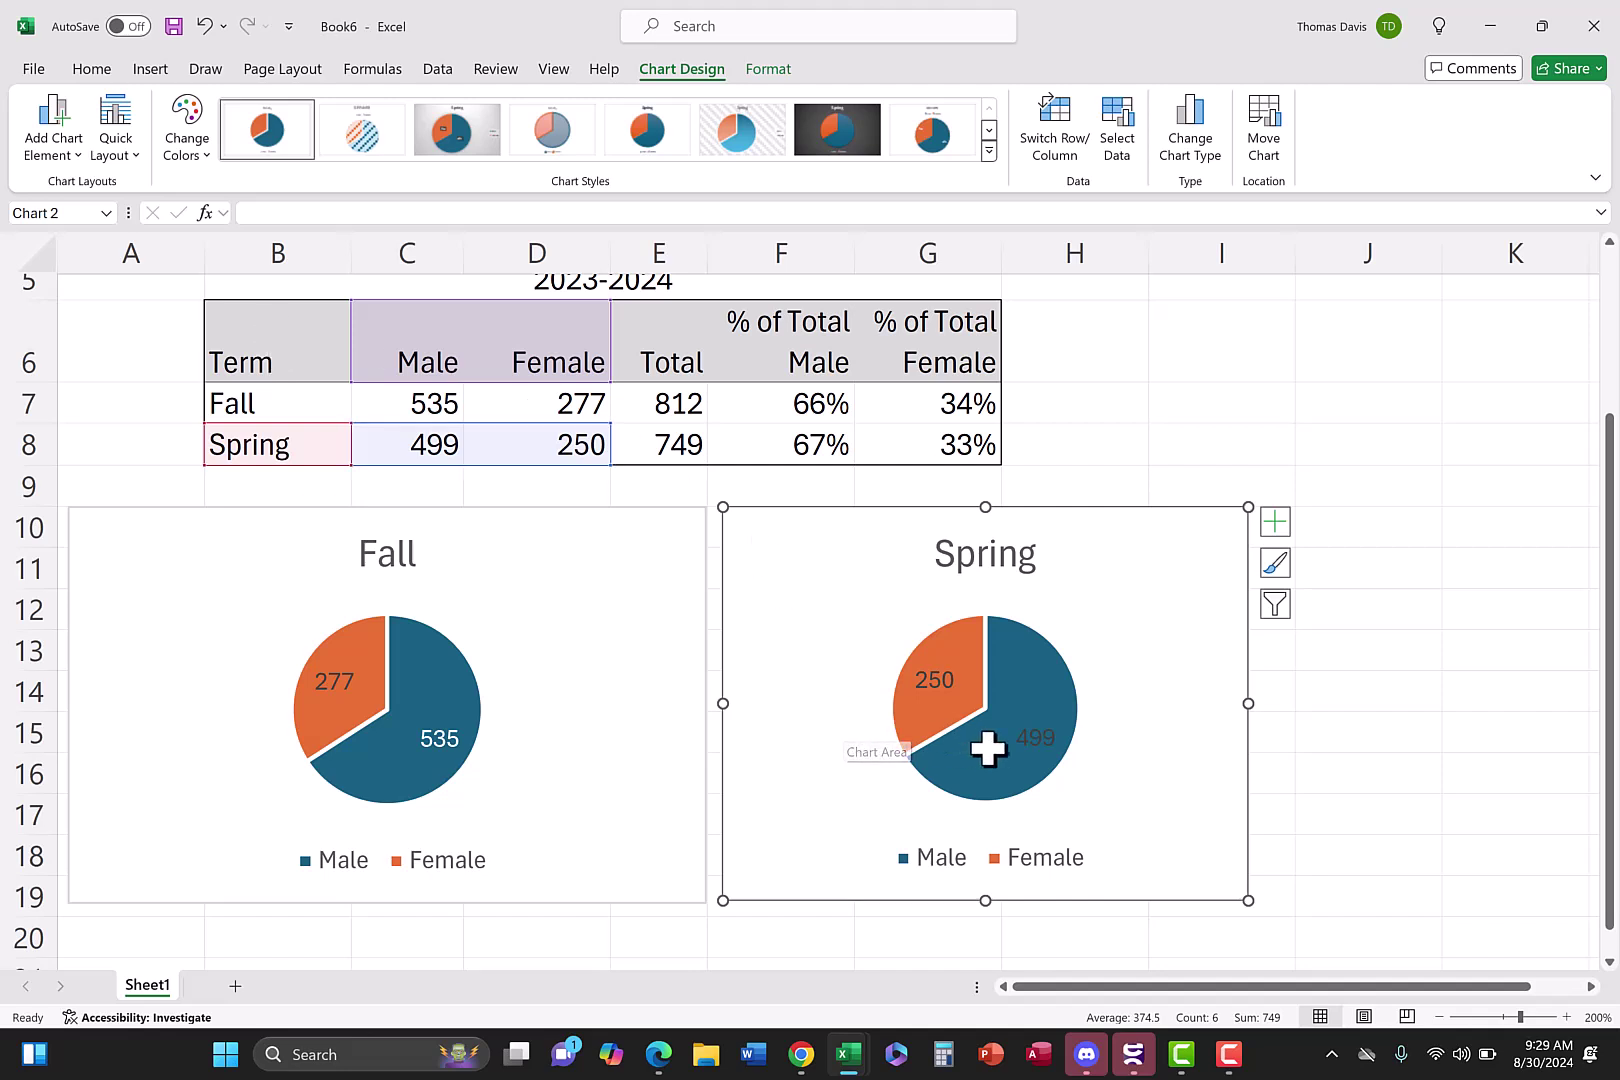
Change the font color of only the Male slice's data label in the Spring chart to white
{"action": "left_click", "coordinate": [1030, 745]}
{"action": "left_click", "coordinate": [1030, 745]}
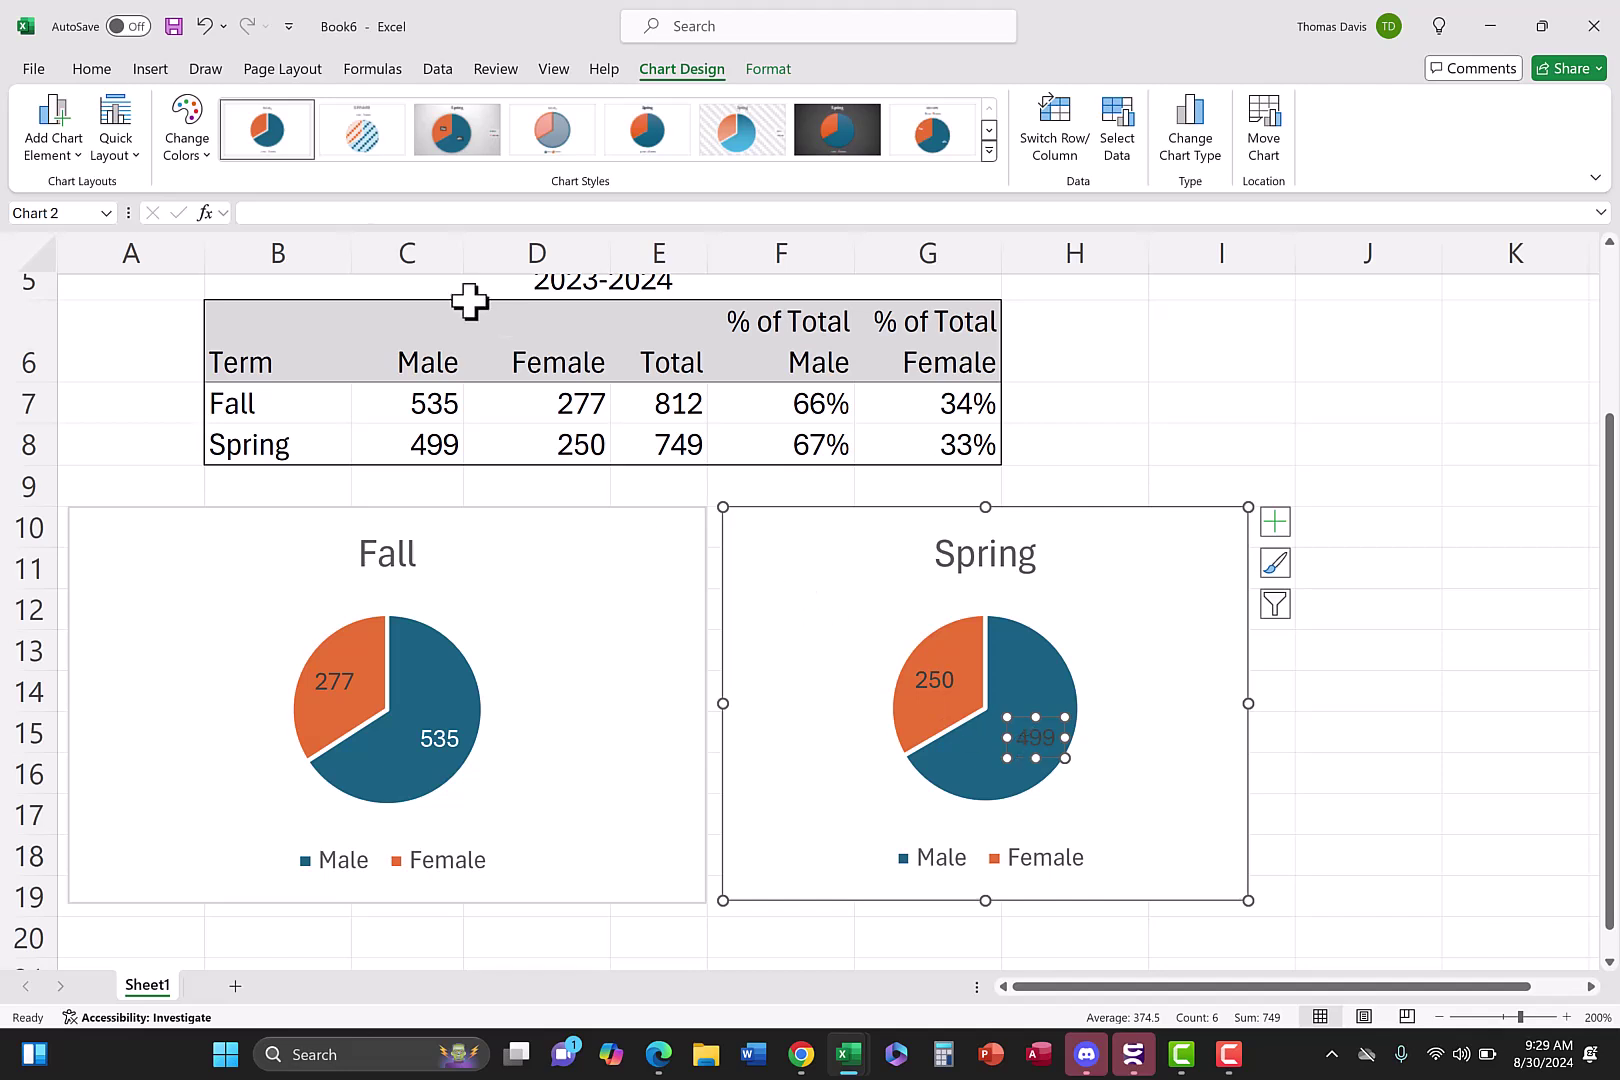
{"action": "left_click", "coordinate": [93, 70]}
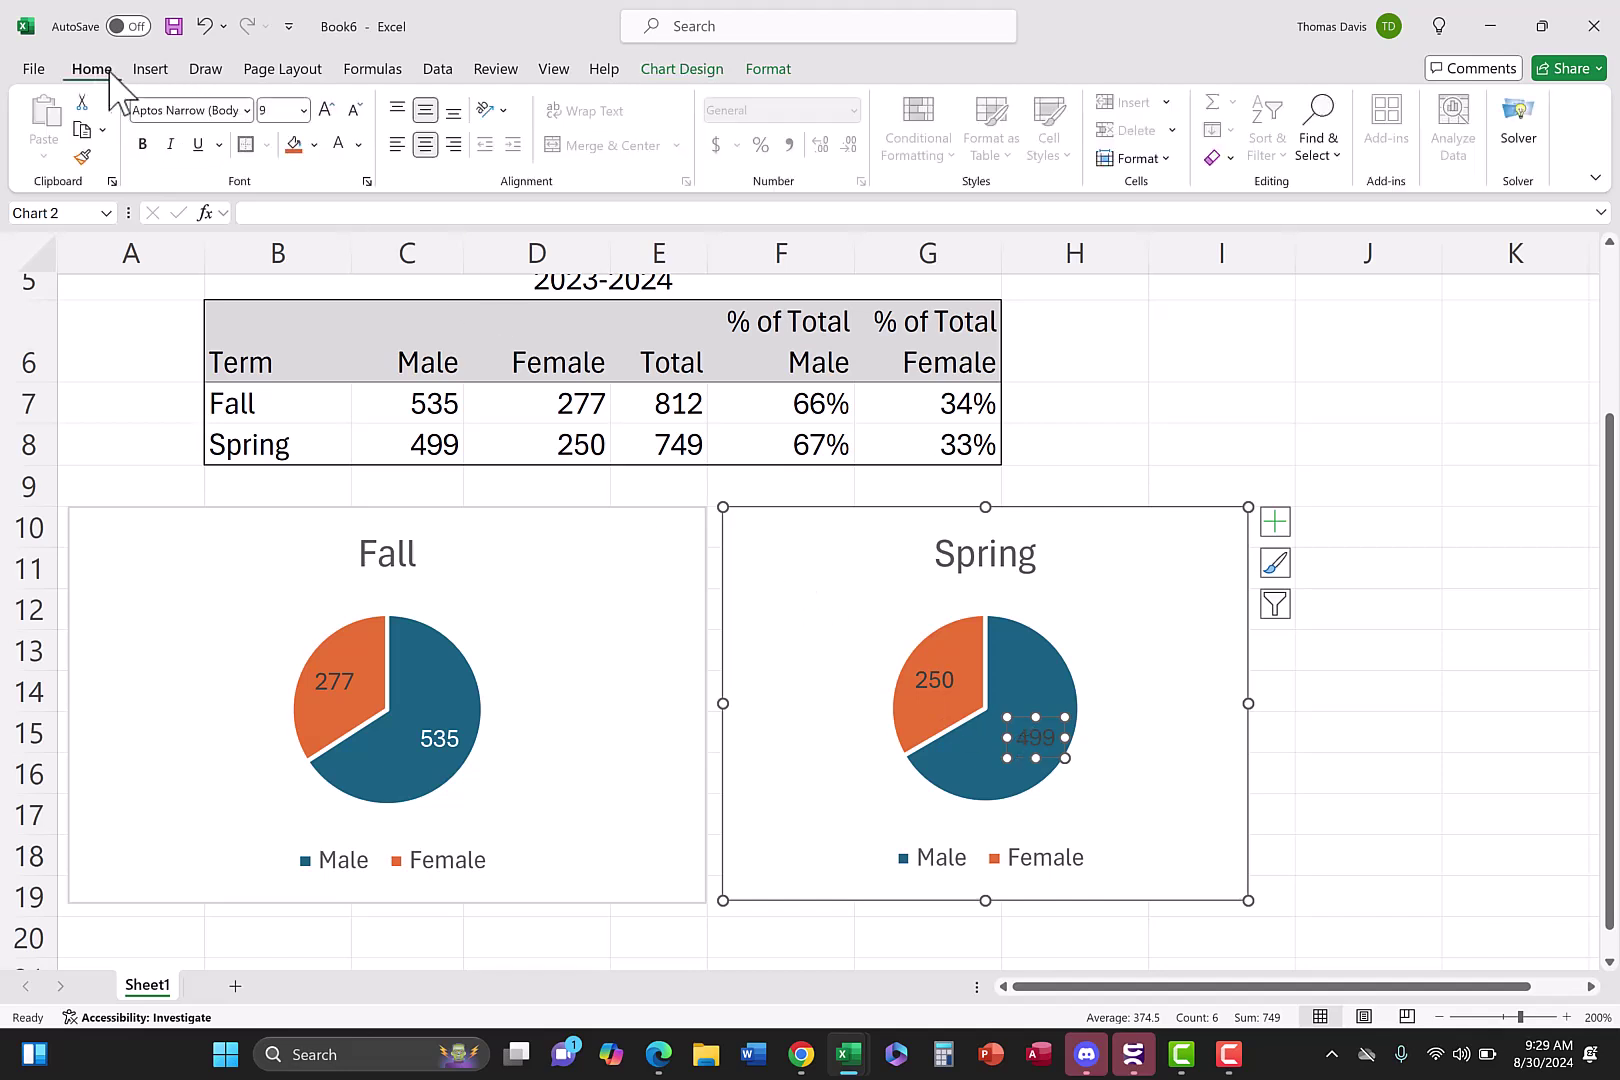
{"action": "left_click", "coordinate": [340, 148]}
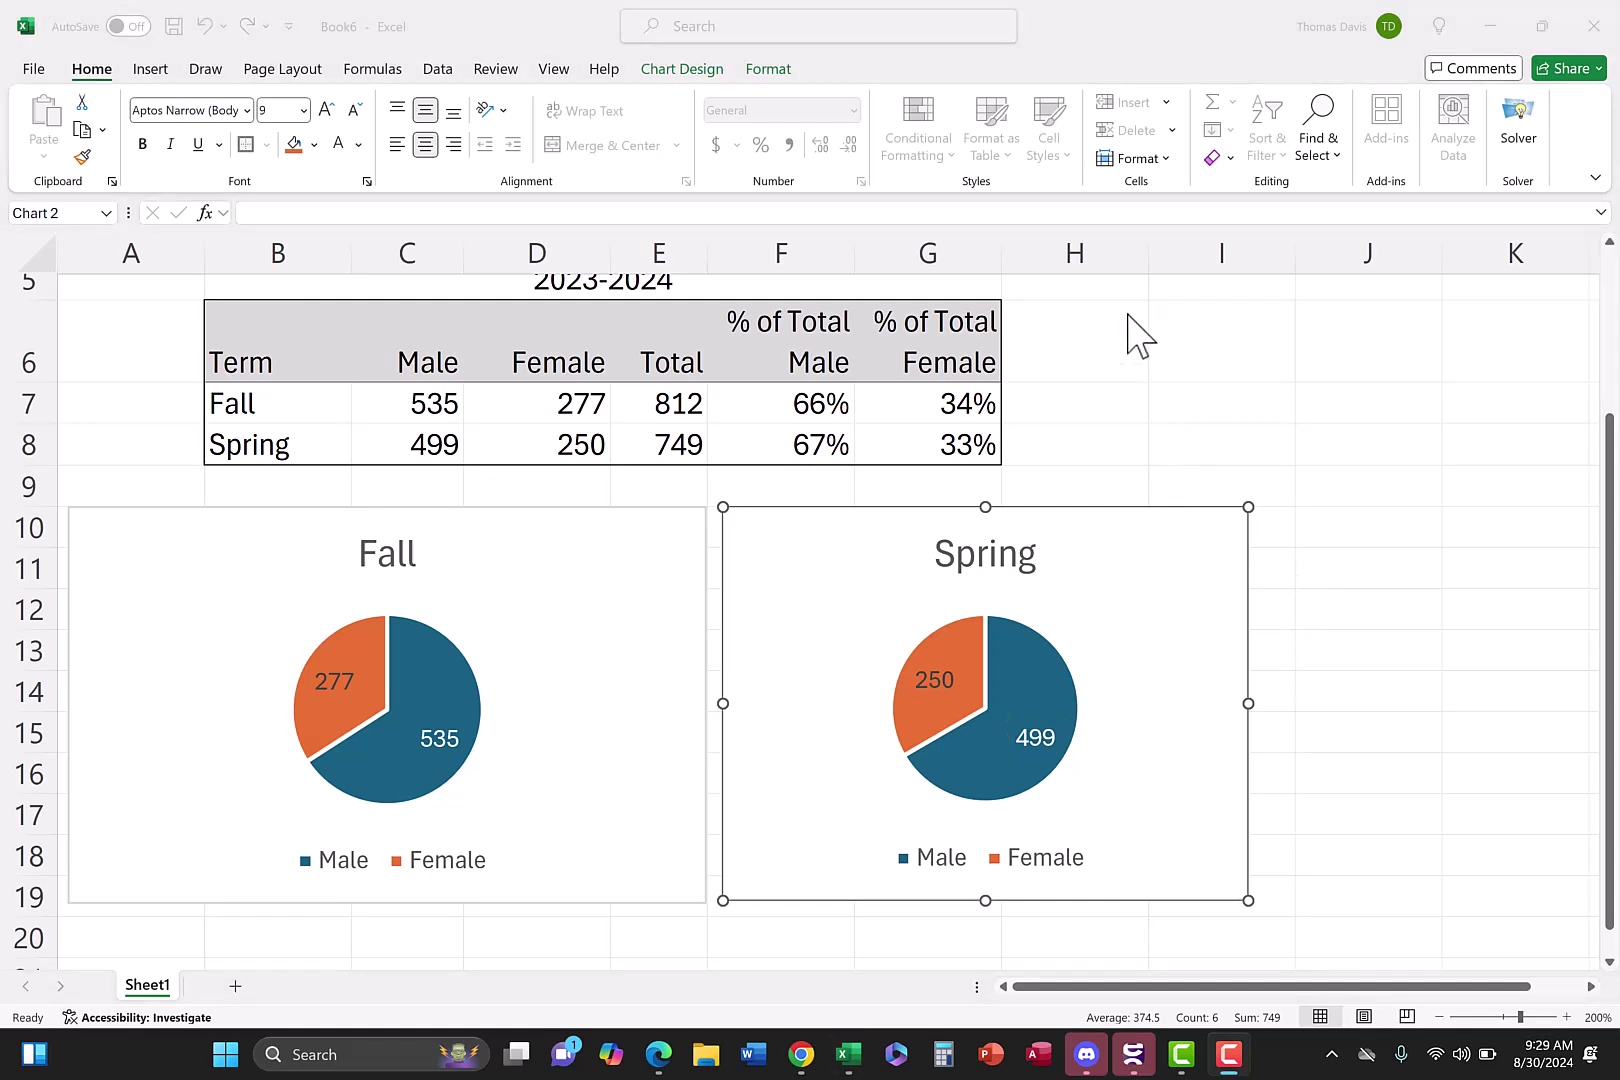
Format the Fall chart's data labels to show the percentage instead of the value
{"action": "mouse_move", "coordinate": [966, 779]}
{"action": "double_click", "coordinate": [250, 725]}
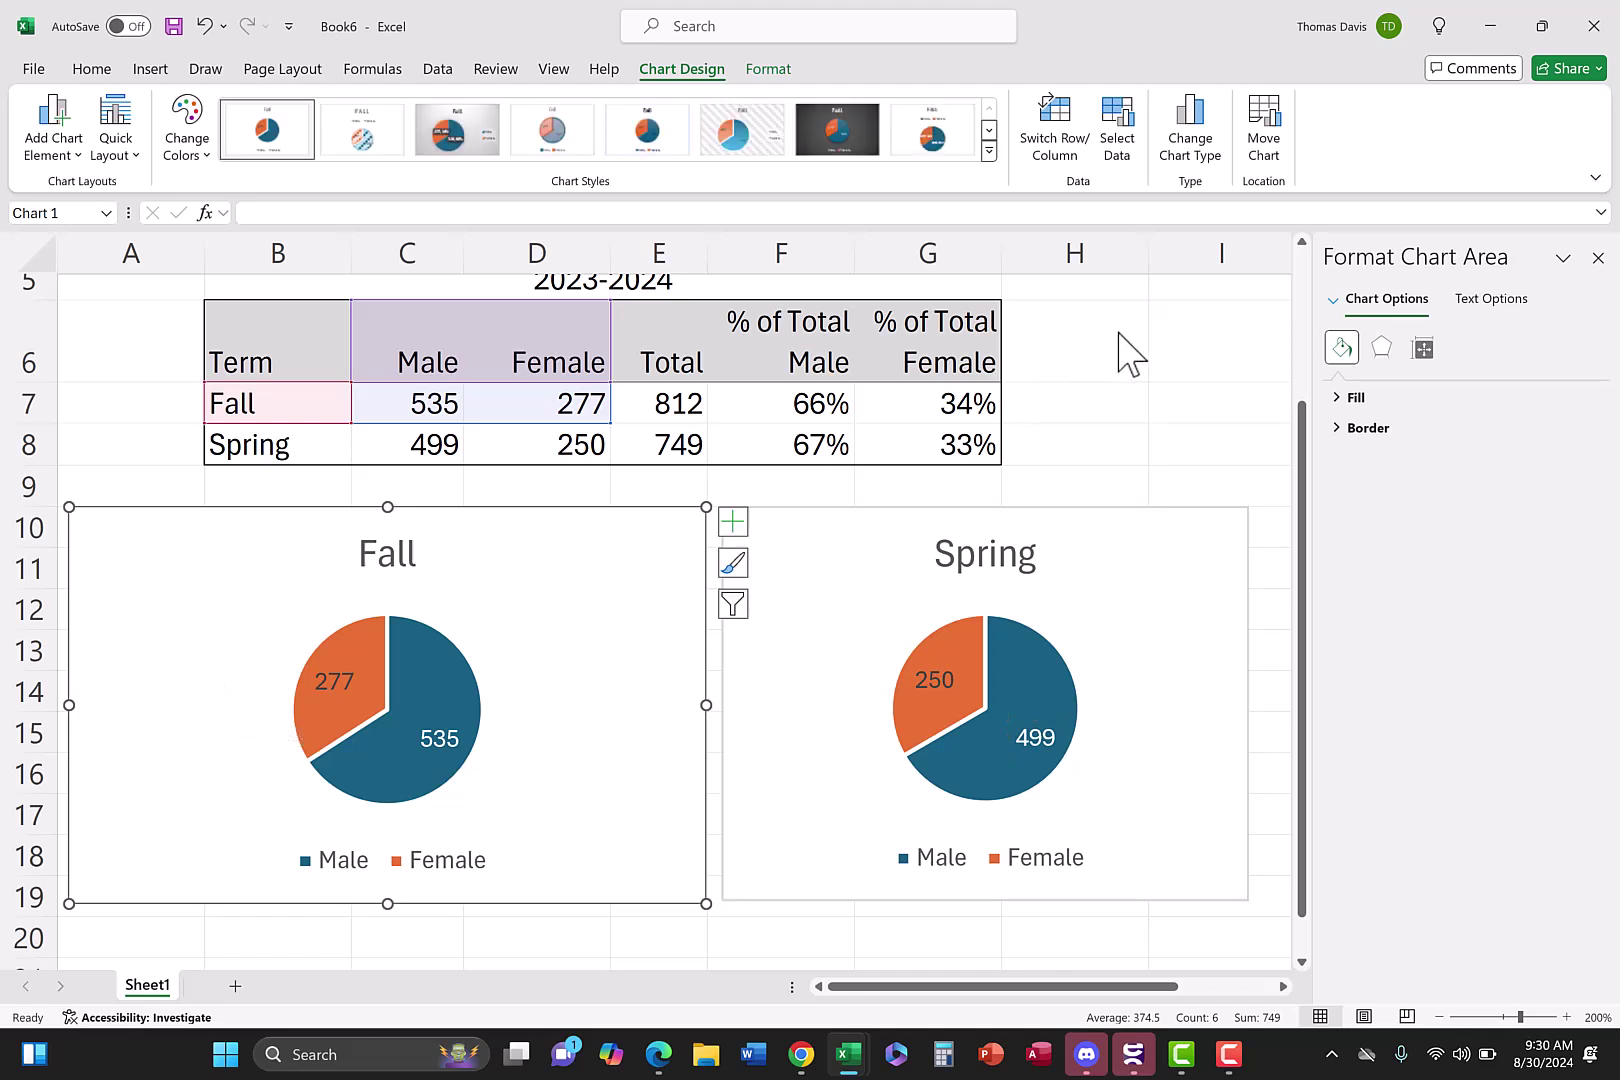
{"action": "key", "text": "F10"}
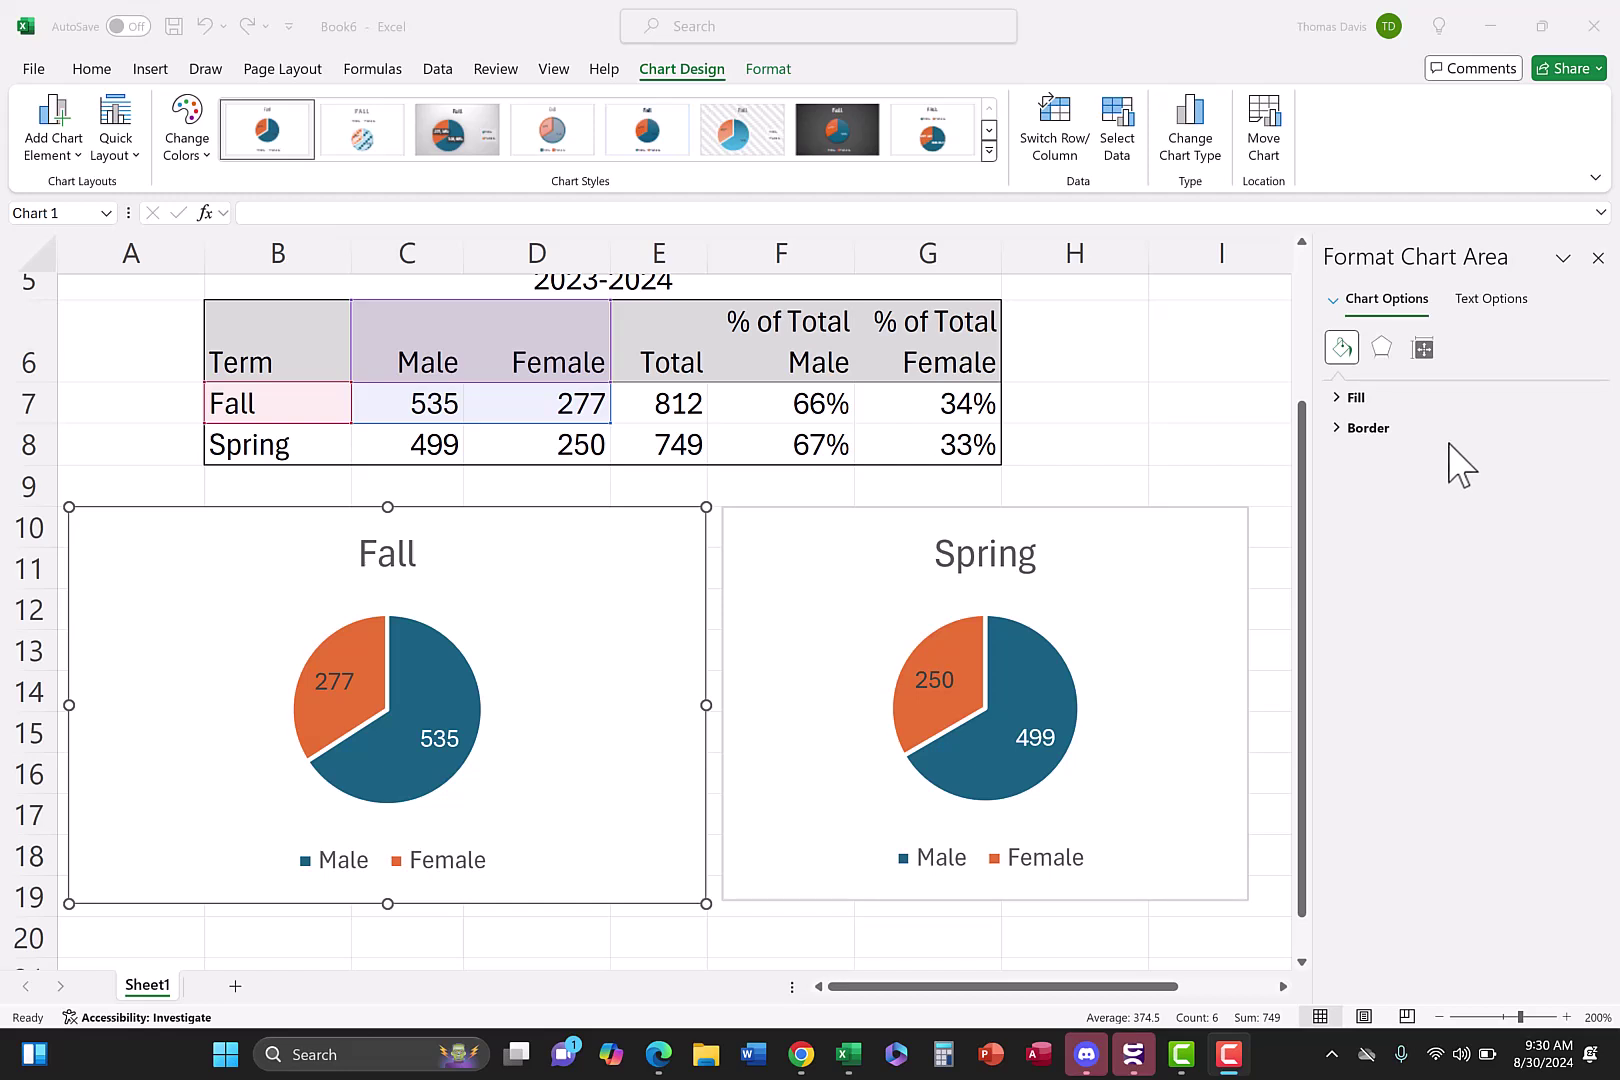
{"action": "left_click", "coordinate": [1330, 303]}
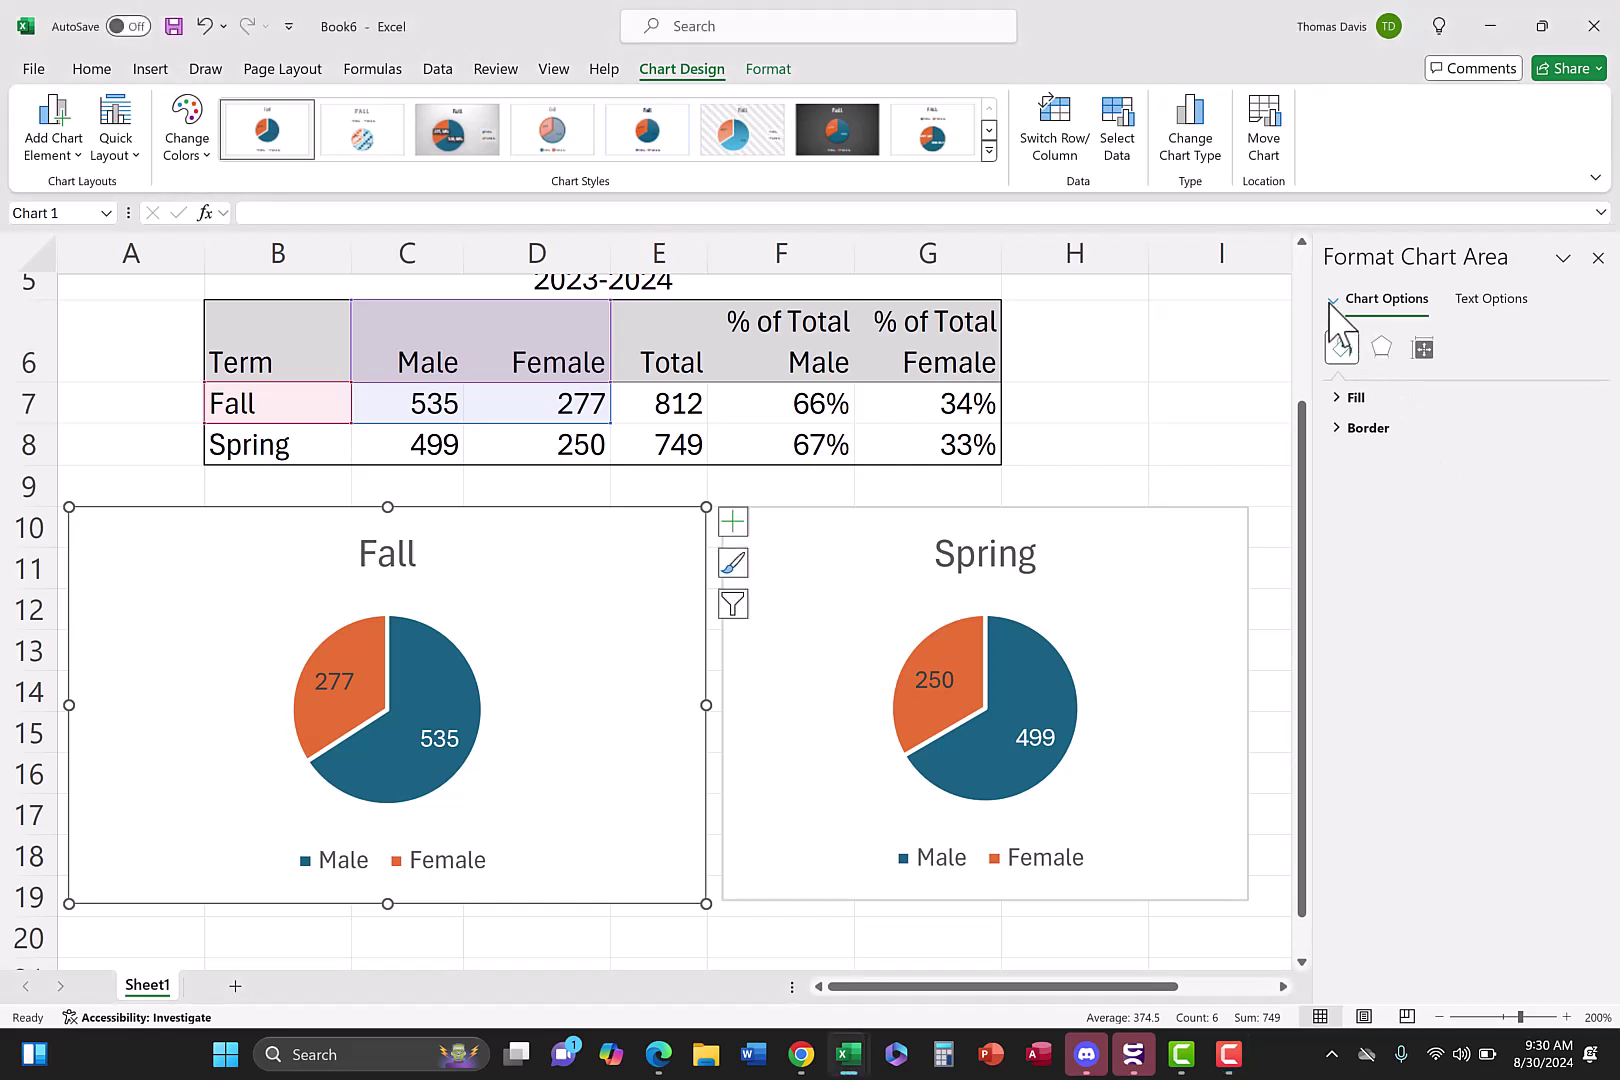
{"action": "left_click", "coordinate": [1335, 302]}
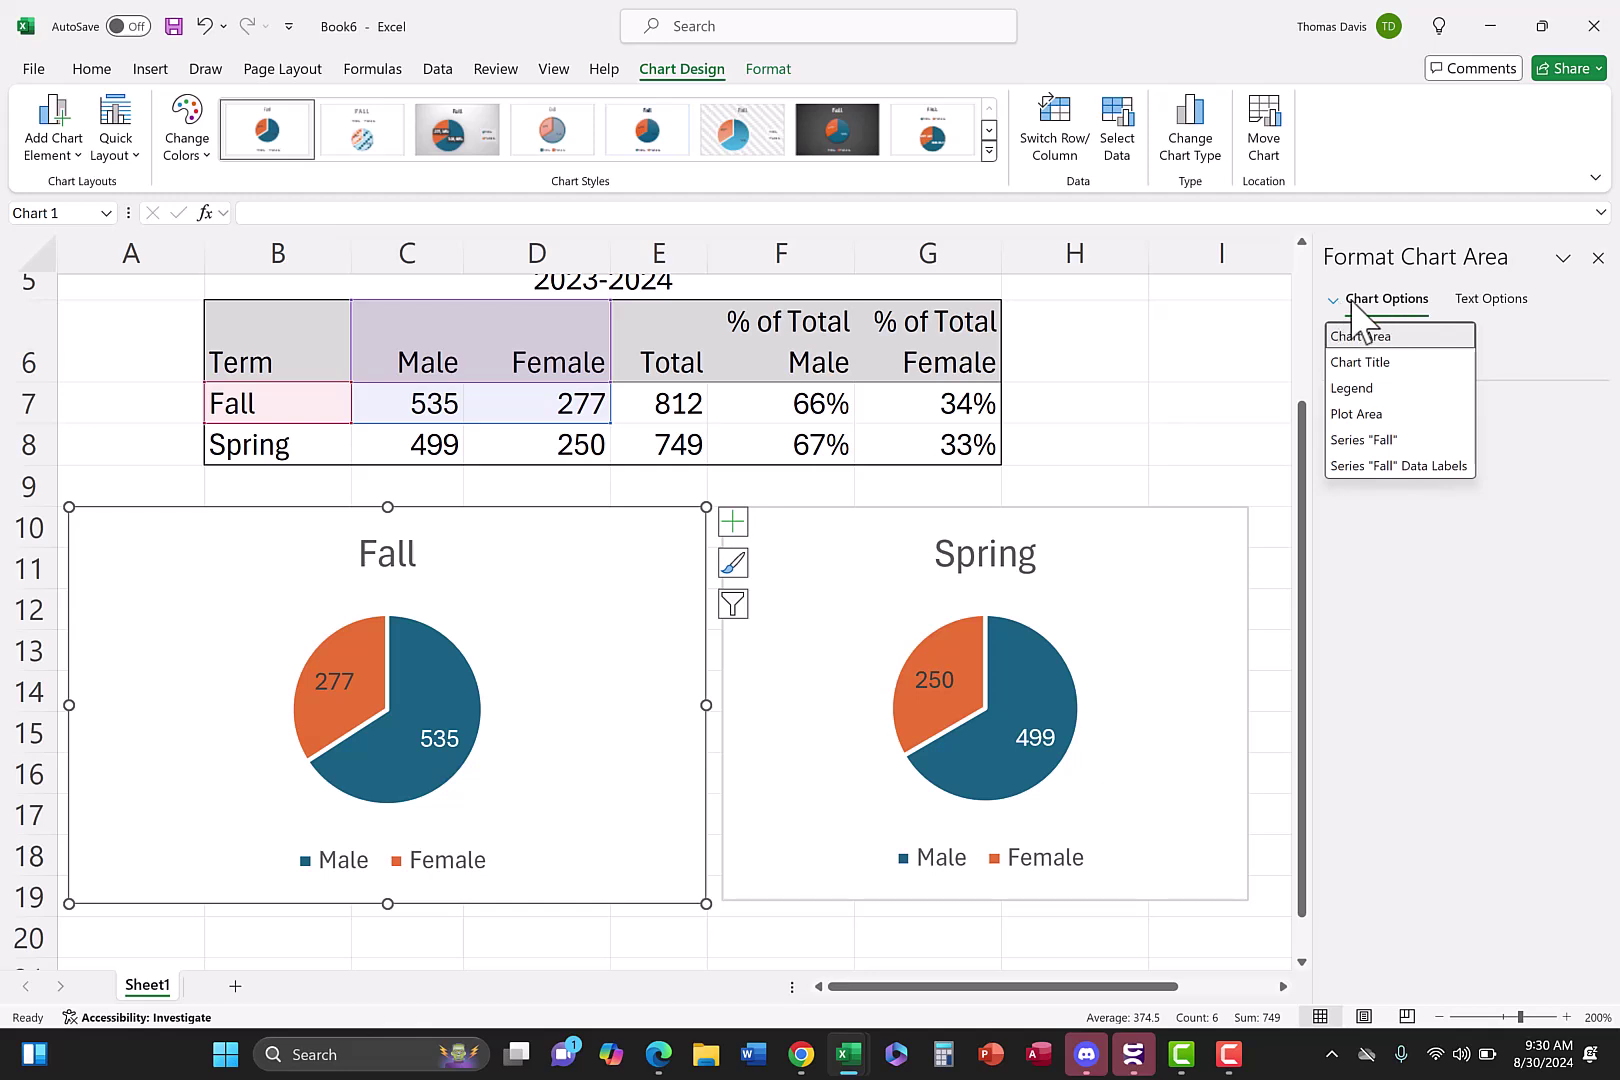
{"action": "left_click", "coordinate": [1372, 466]}
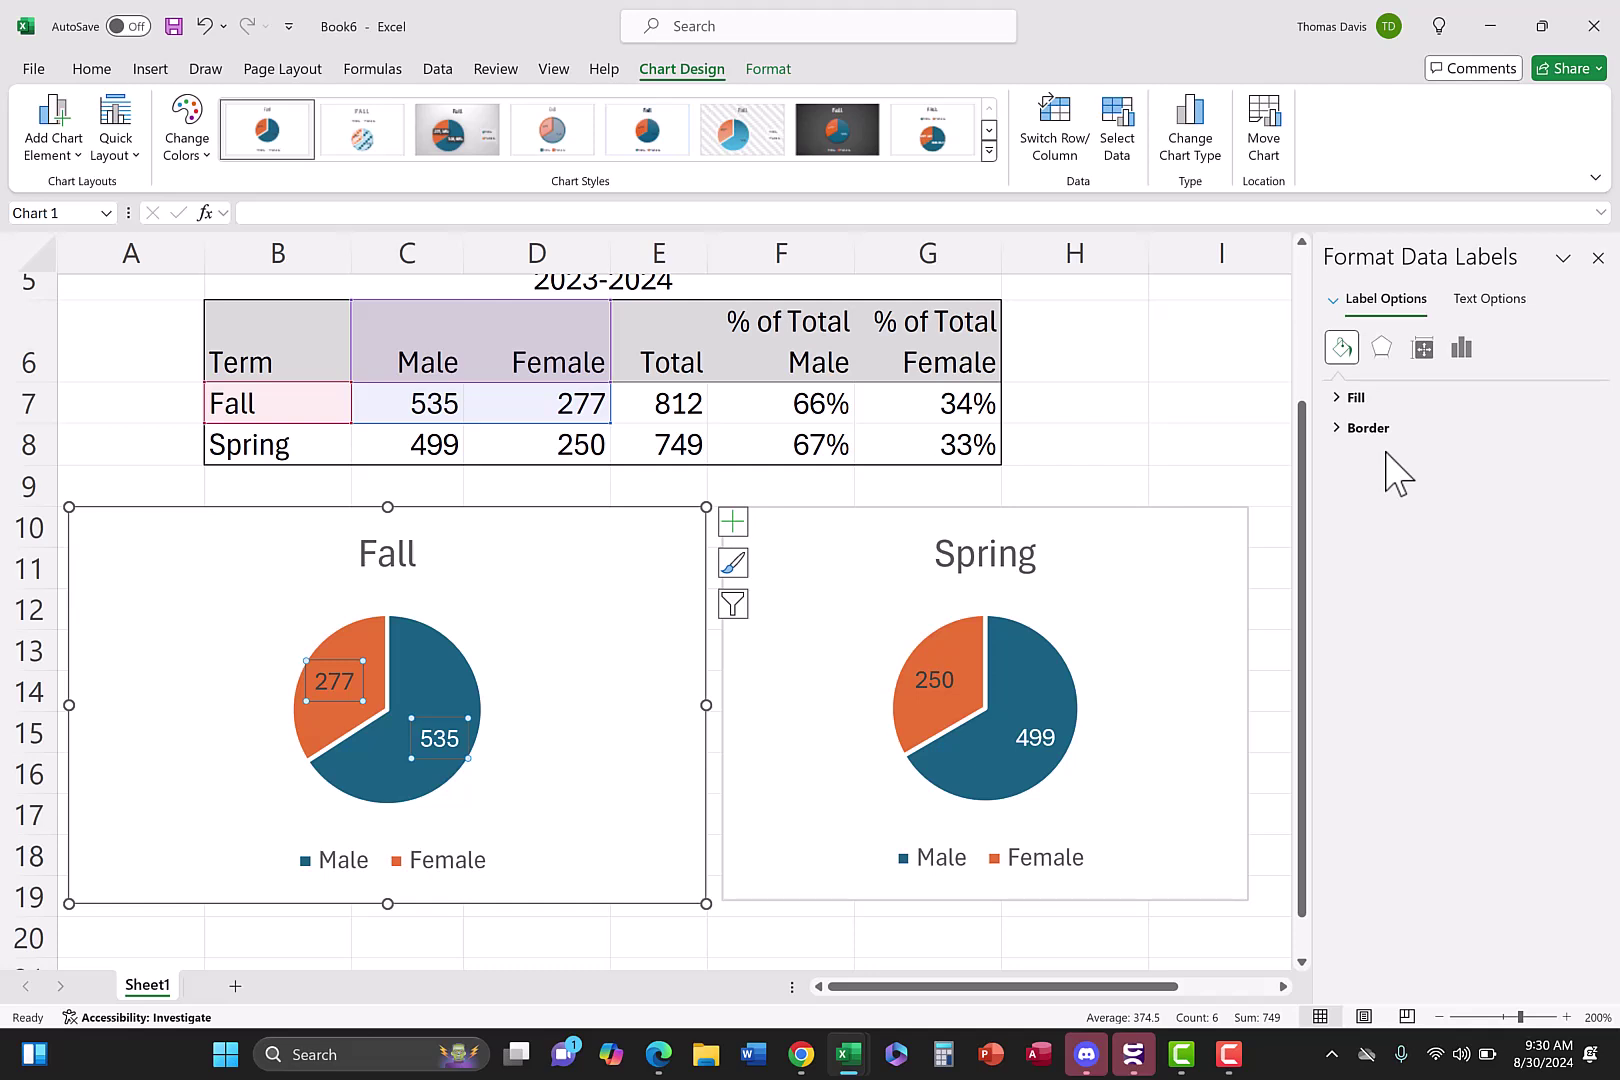
{"action": "left_click", "coordinate": [1467, 362]}
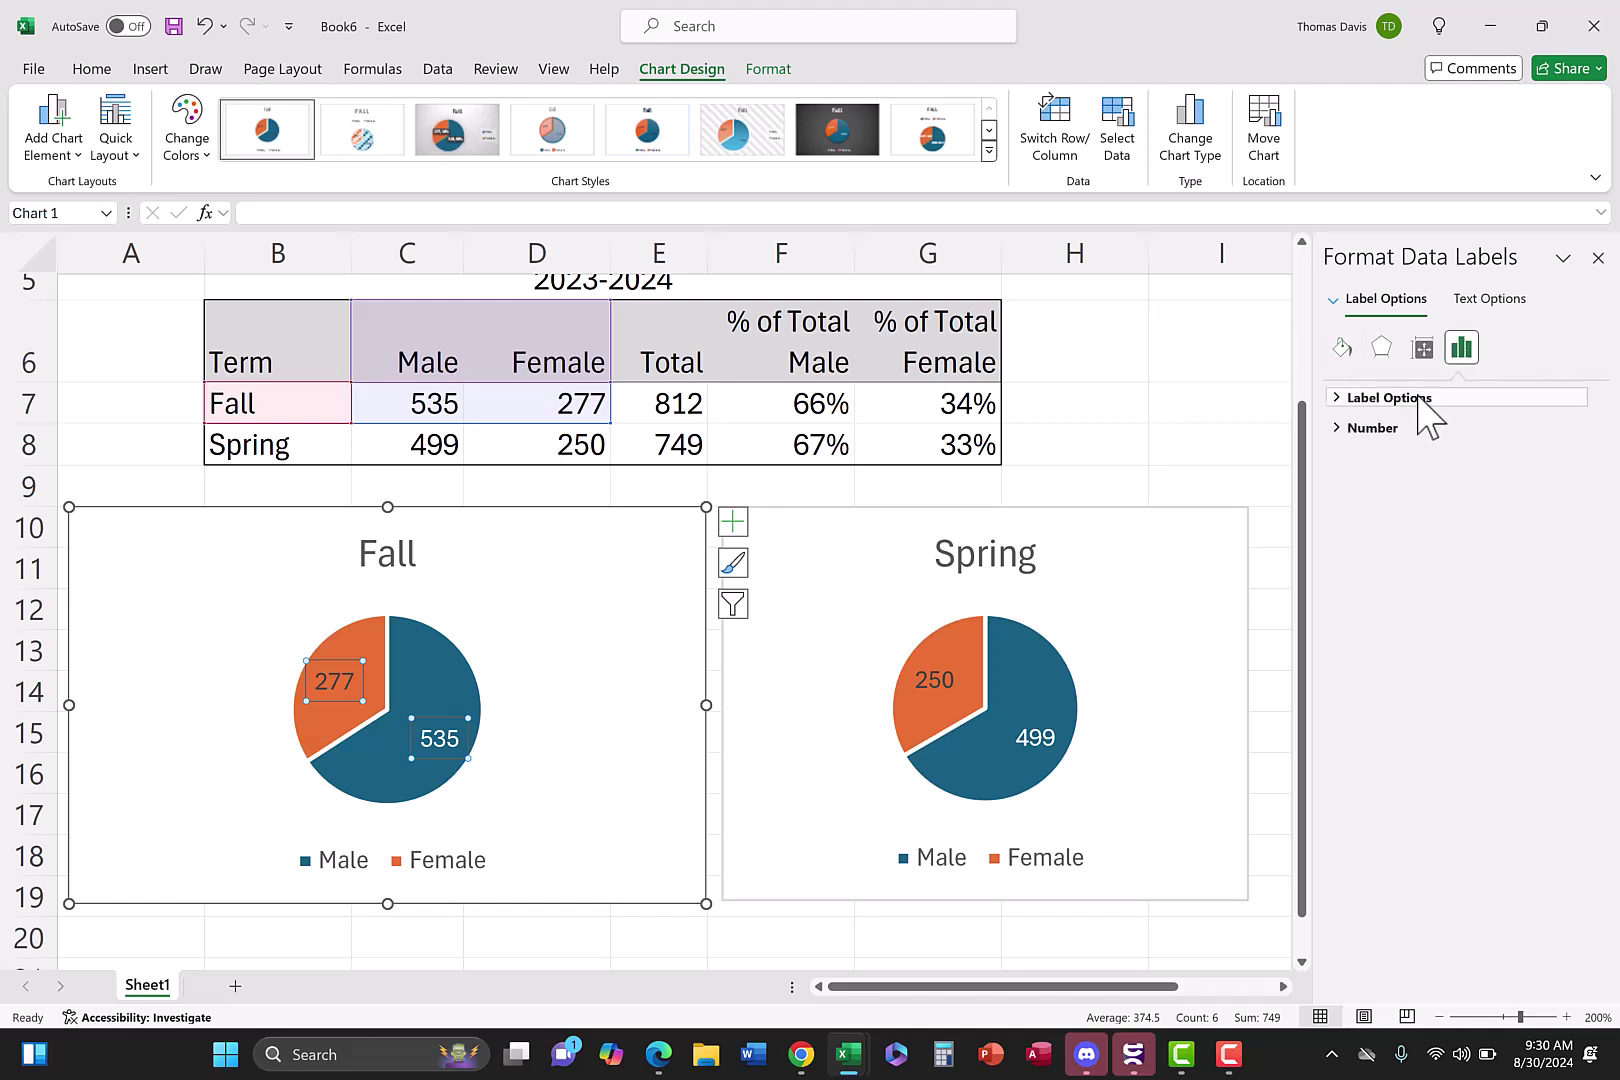
{"action": "left_click", "coordinate": [1403, 400]}
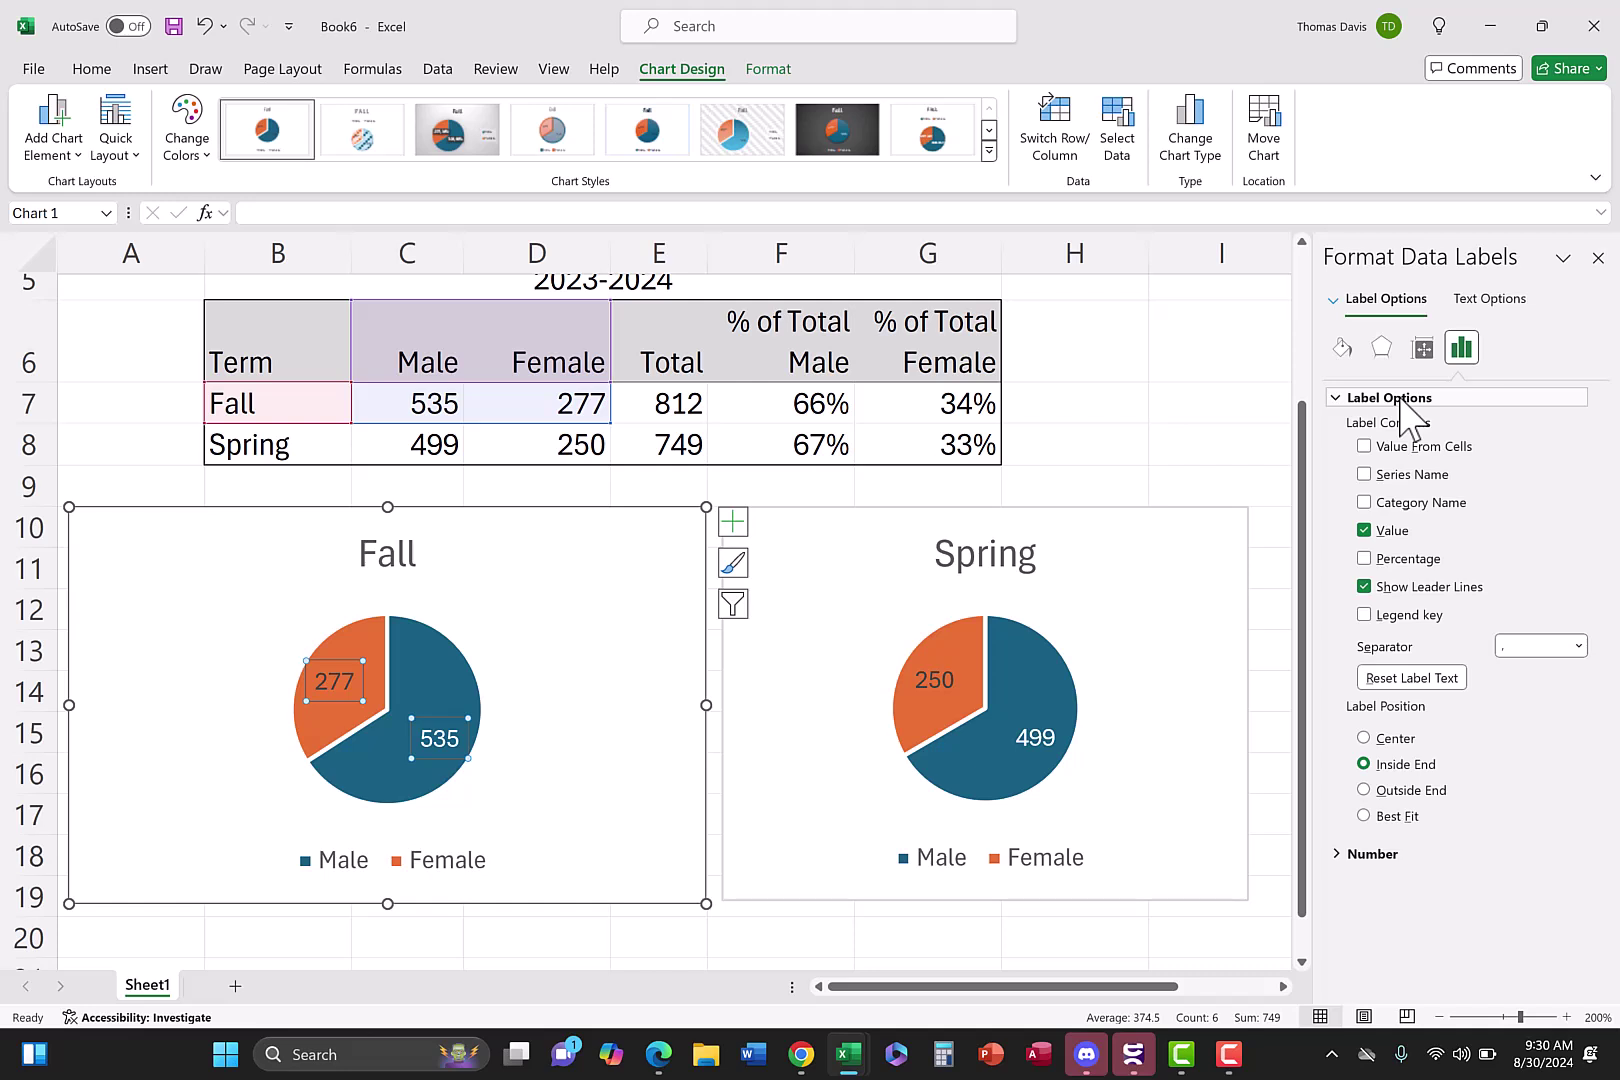
{"action": "left_click", "coordinate": [1364, 531]}
{"action": "left_click", "coordinate": [1364, 559]}
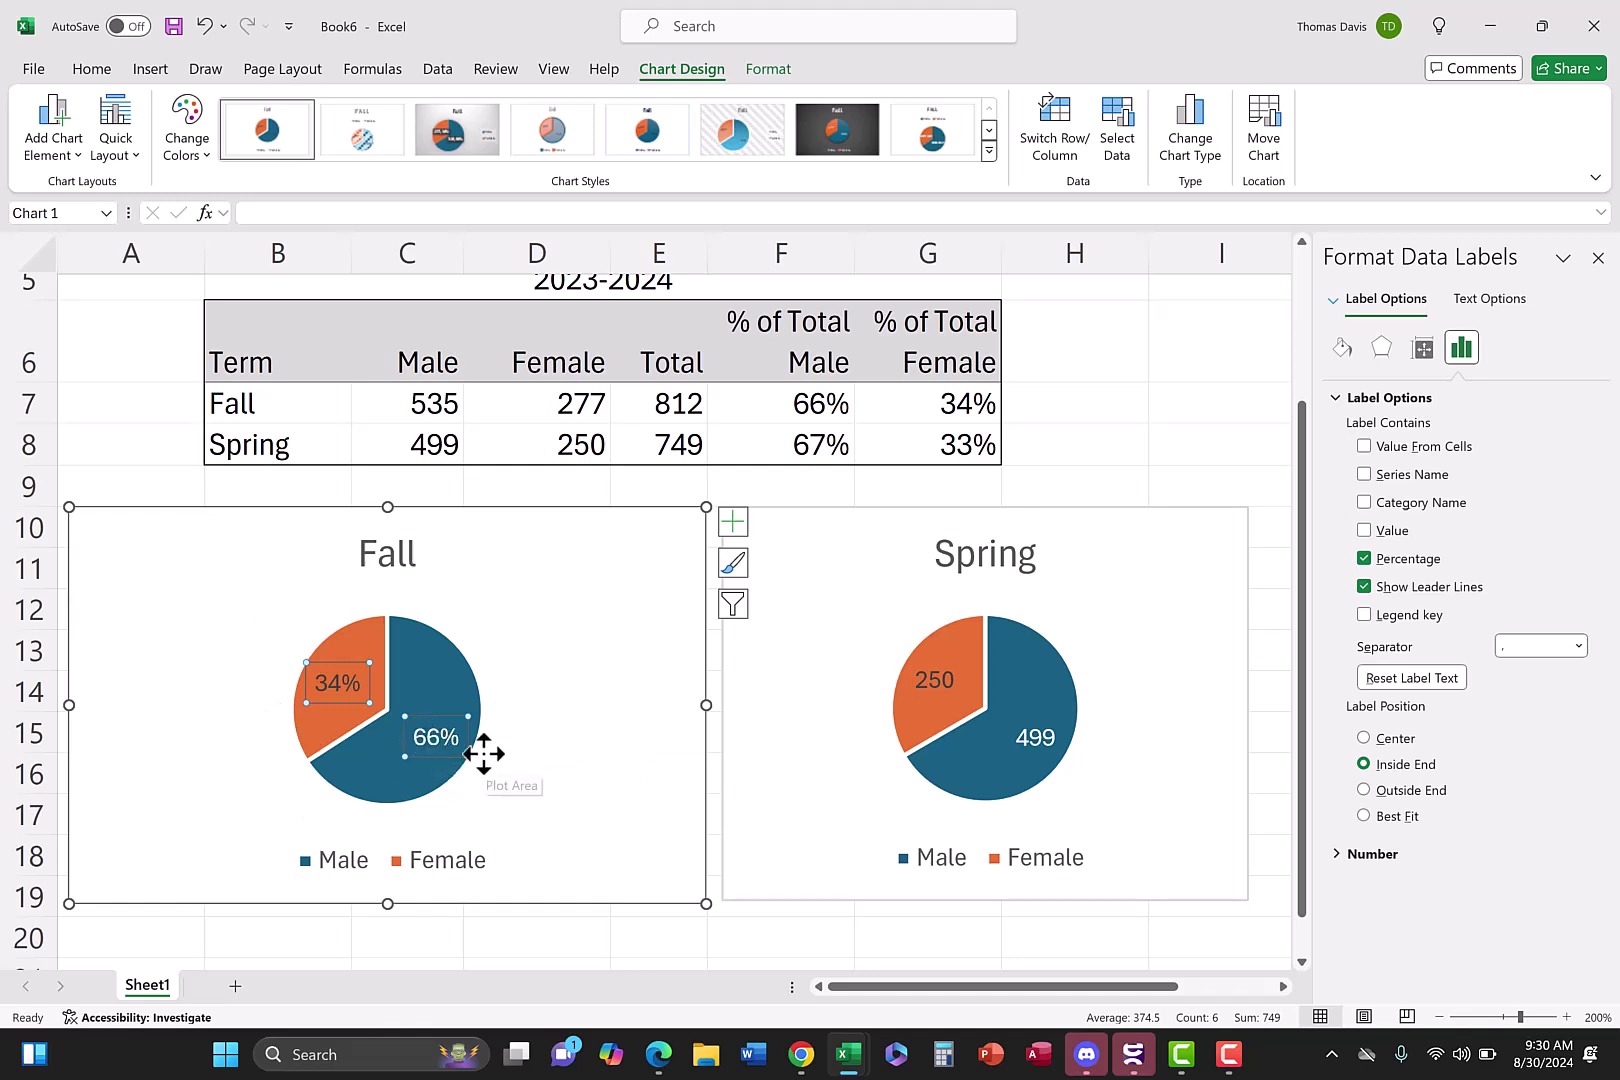
Format the Spring chart's data labels to show the percentage instead of the value, and deselect the chart
{"action": "left_click", "coordinate": [836, 639]}
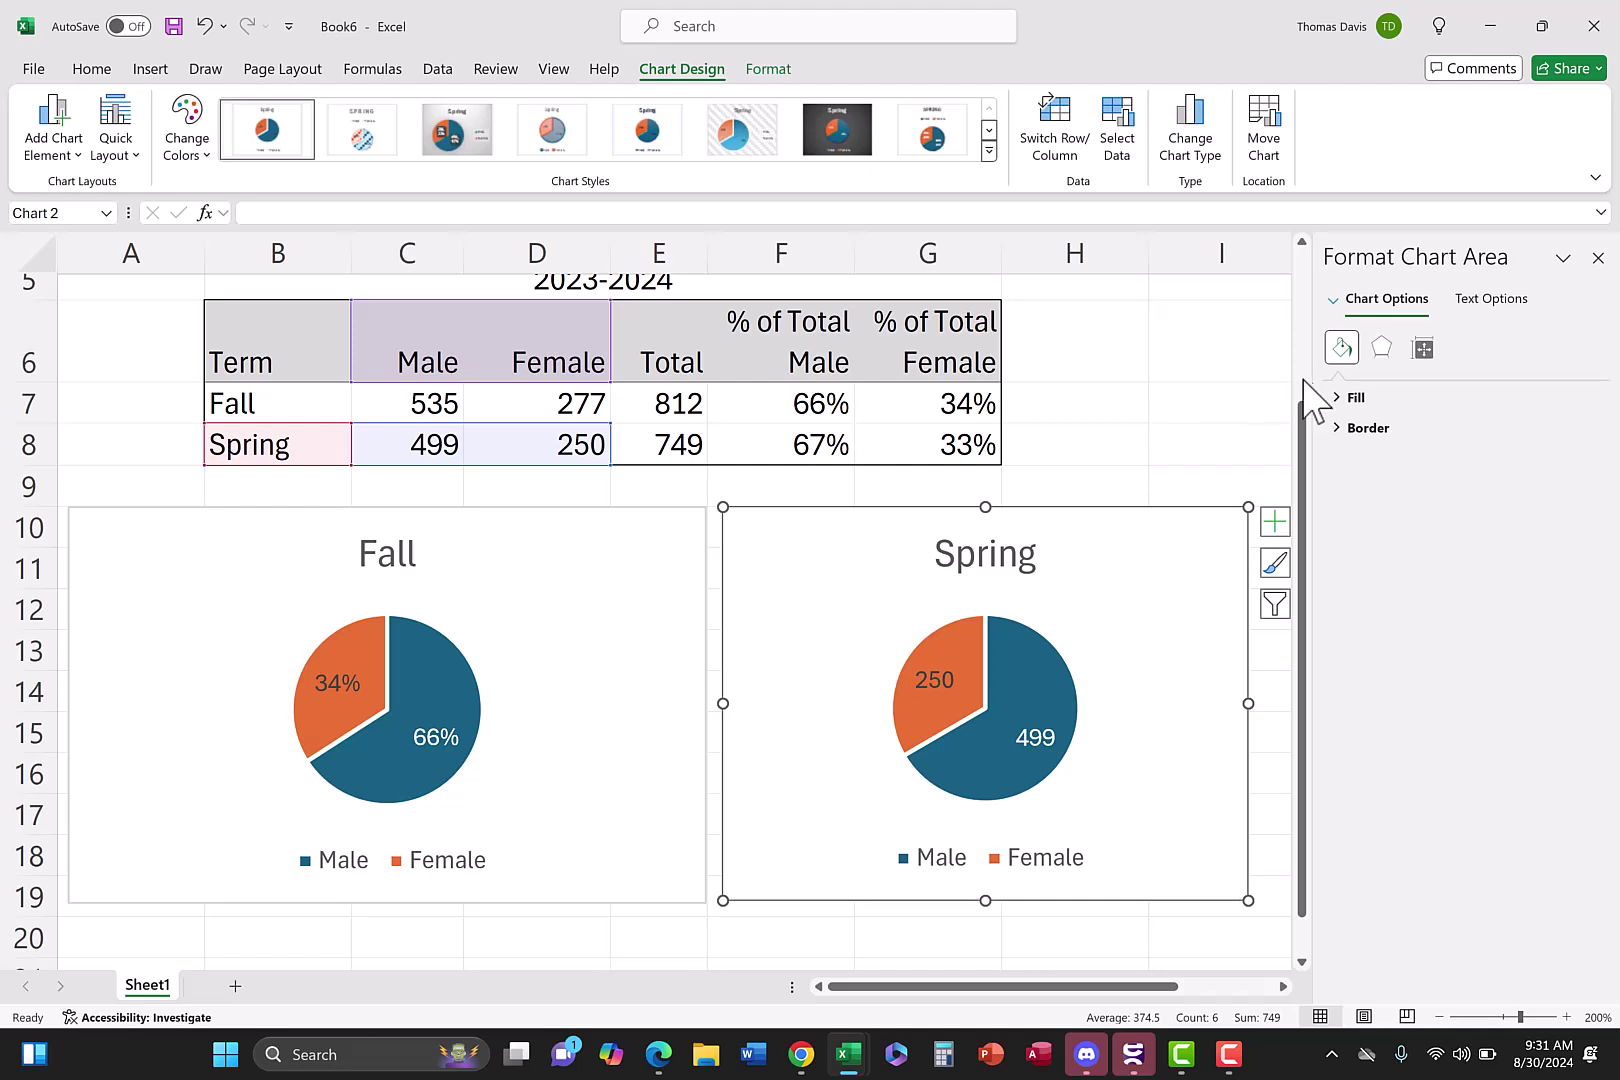
{"action": "left_click", "coordinate": [1332, 302]}
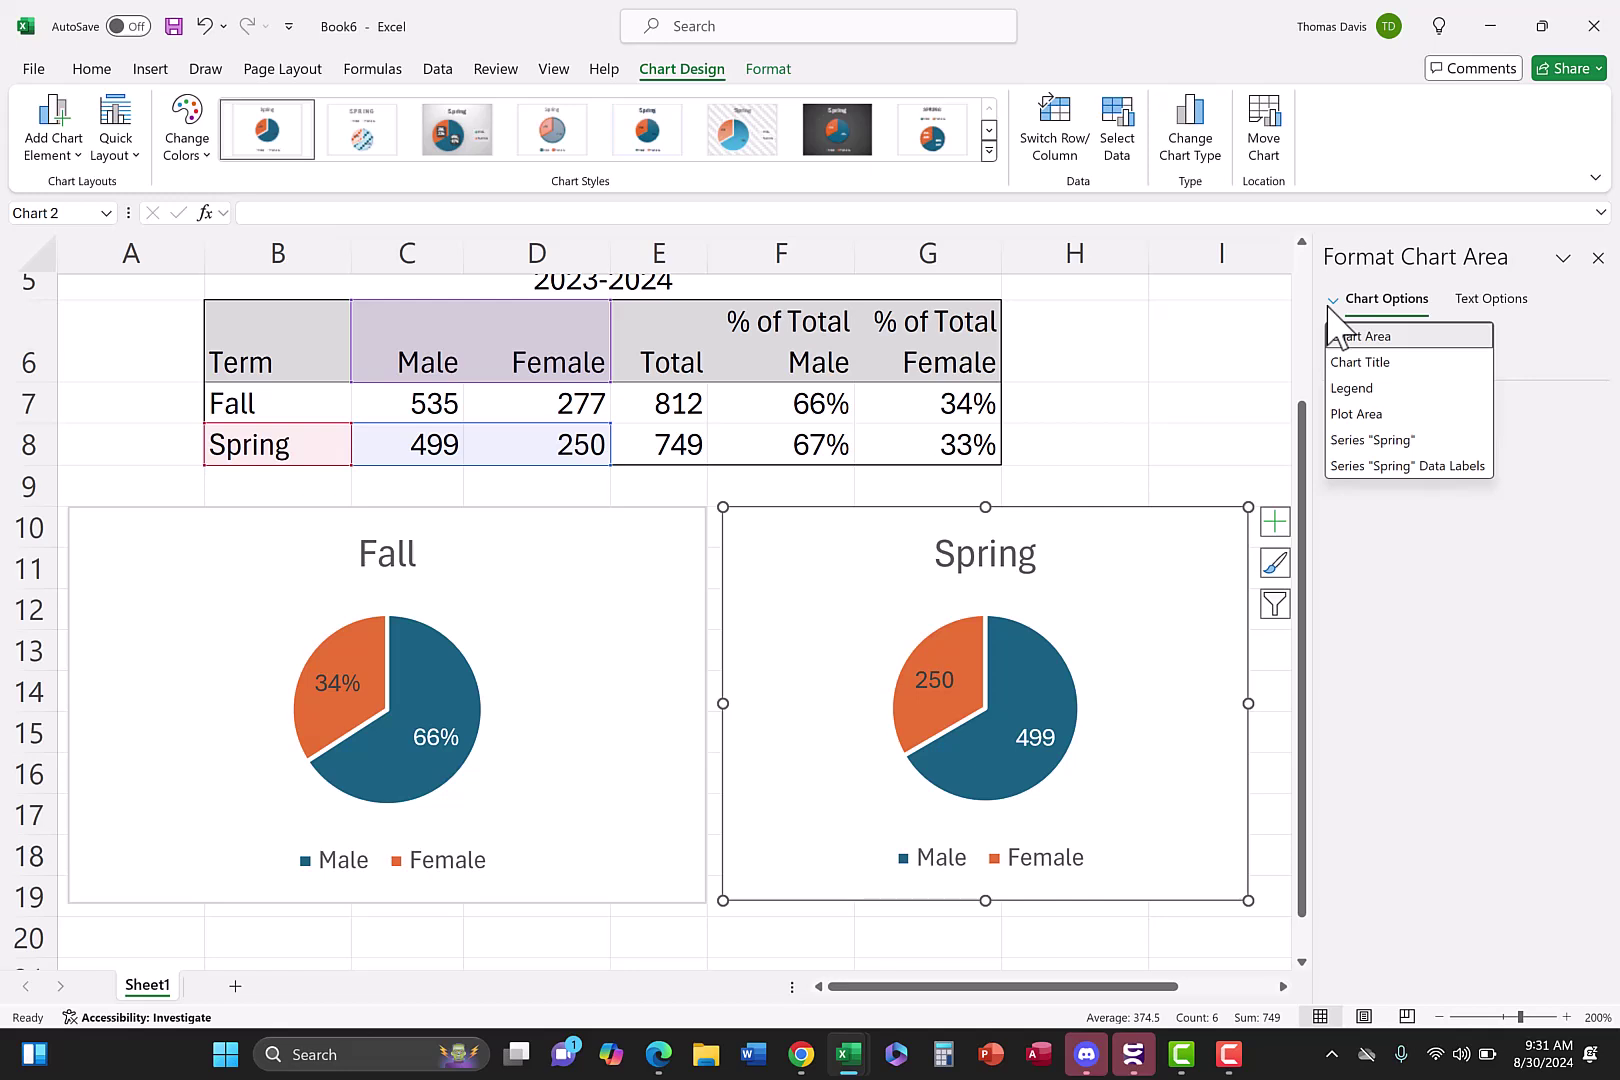
{"action": "left_click", "coordinate": [1374, 466]}
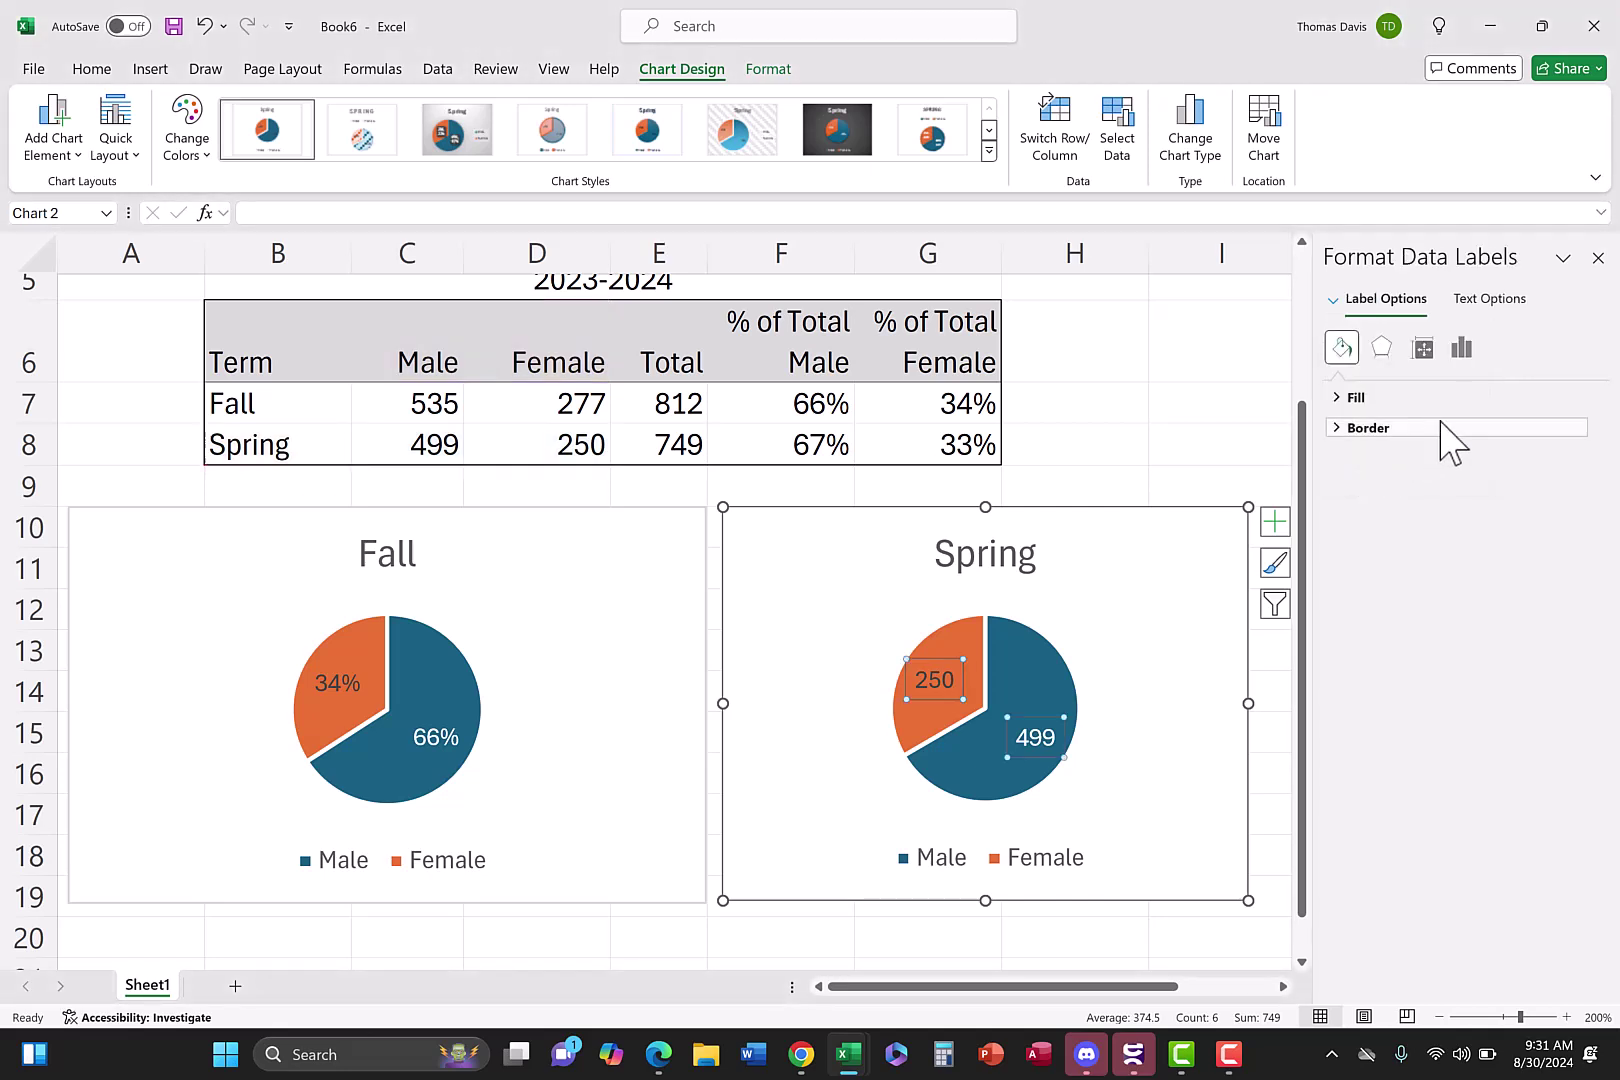
{"action": "left_click", "coordinate": [1466, 351]}
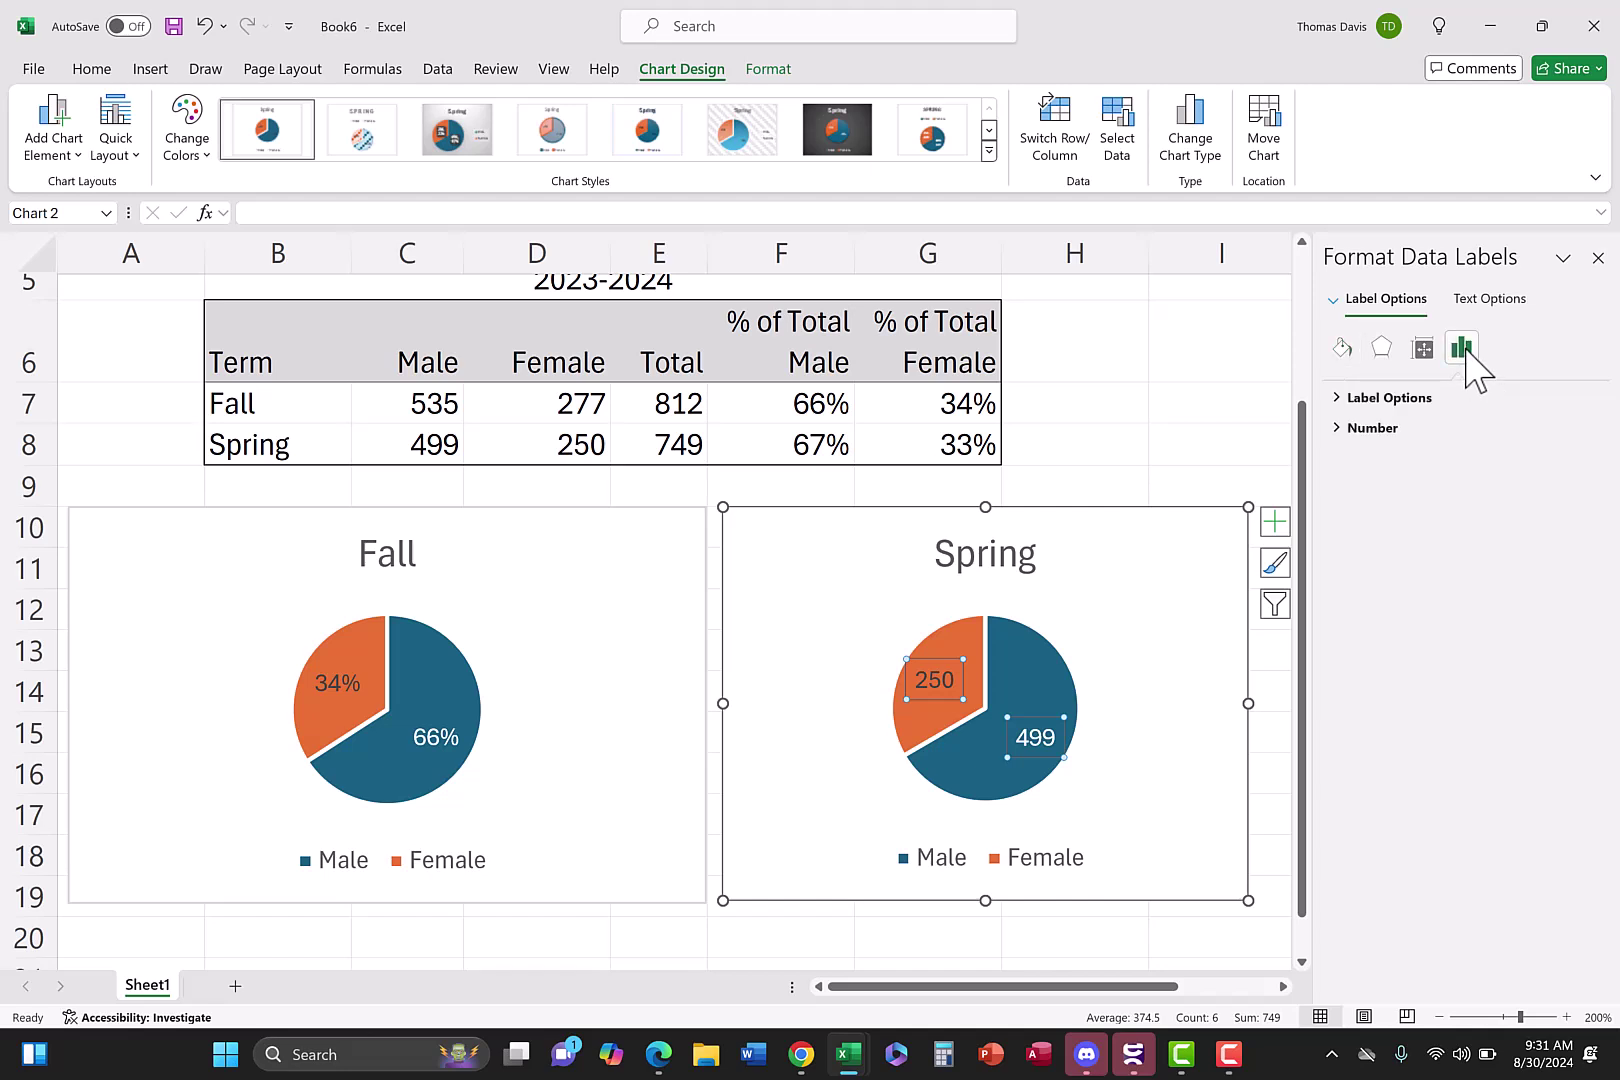
{"action": "left_click", "coordinate": [1390, 398]}
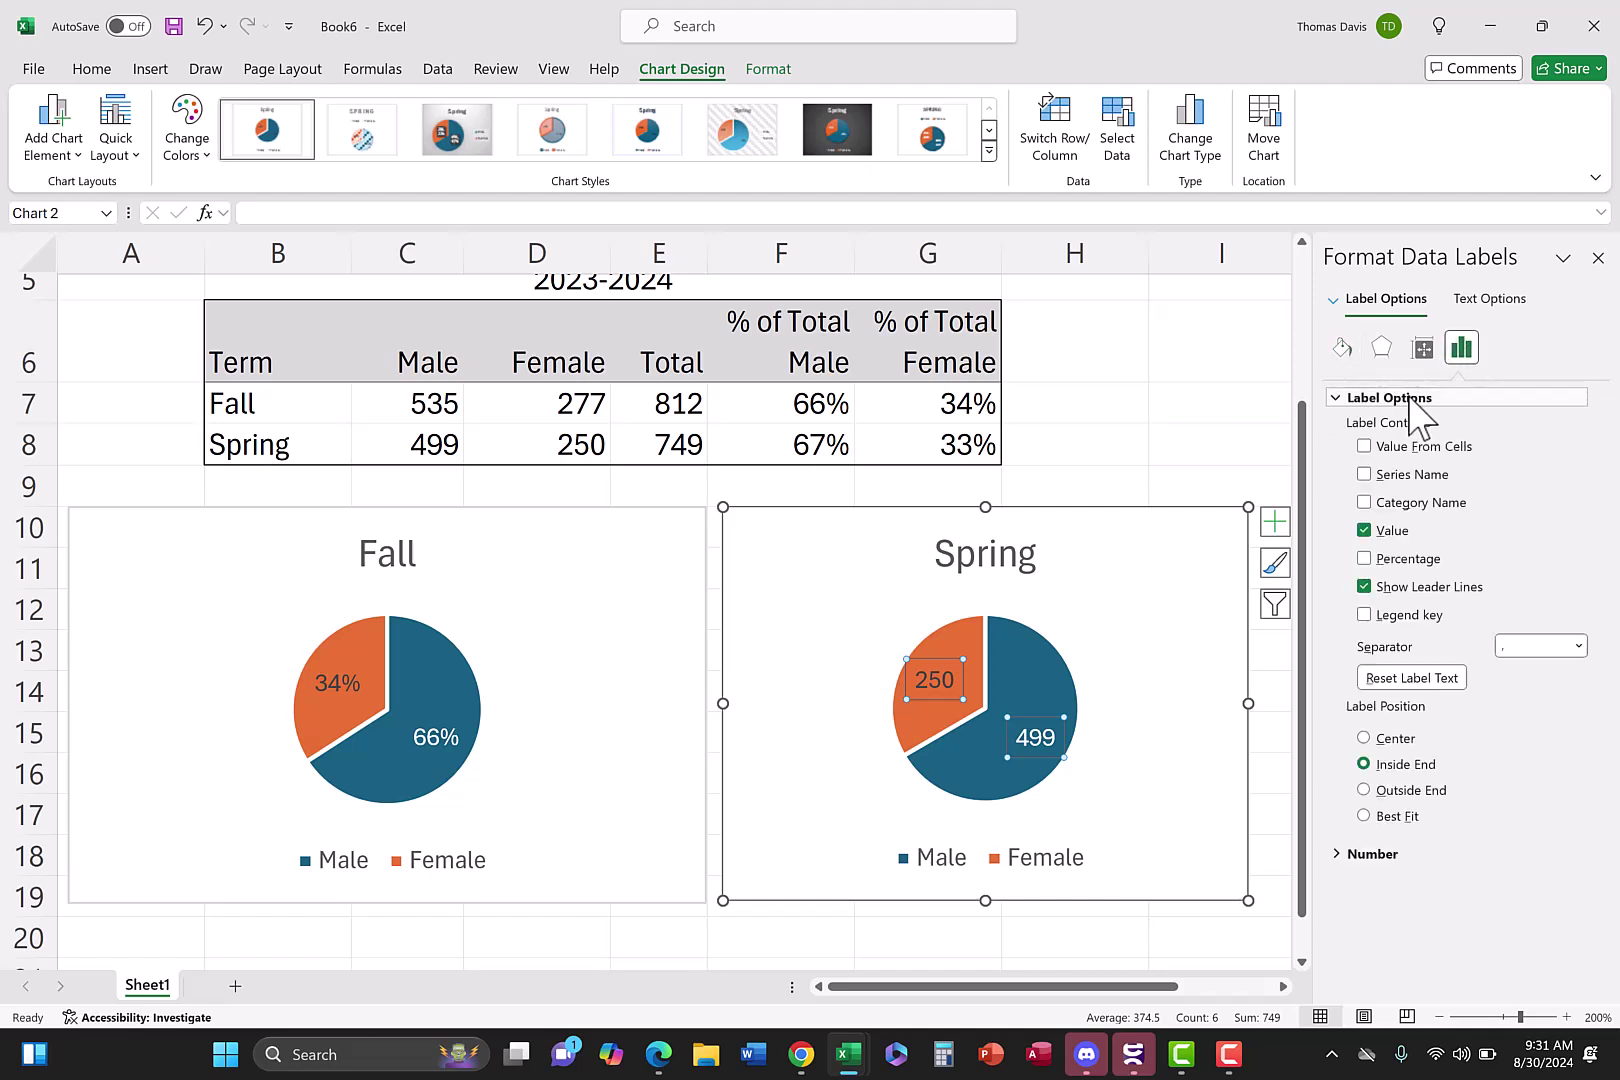
{"action": "left_click", "coordinate": [1365, 531]}
{"action": "left_click", "coordinate": [1366, 559]}
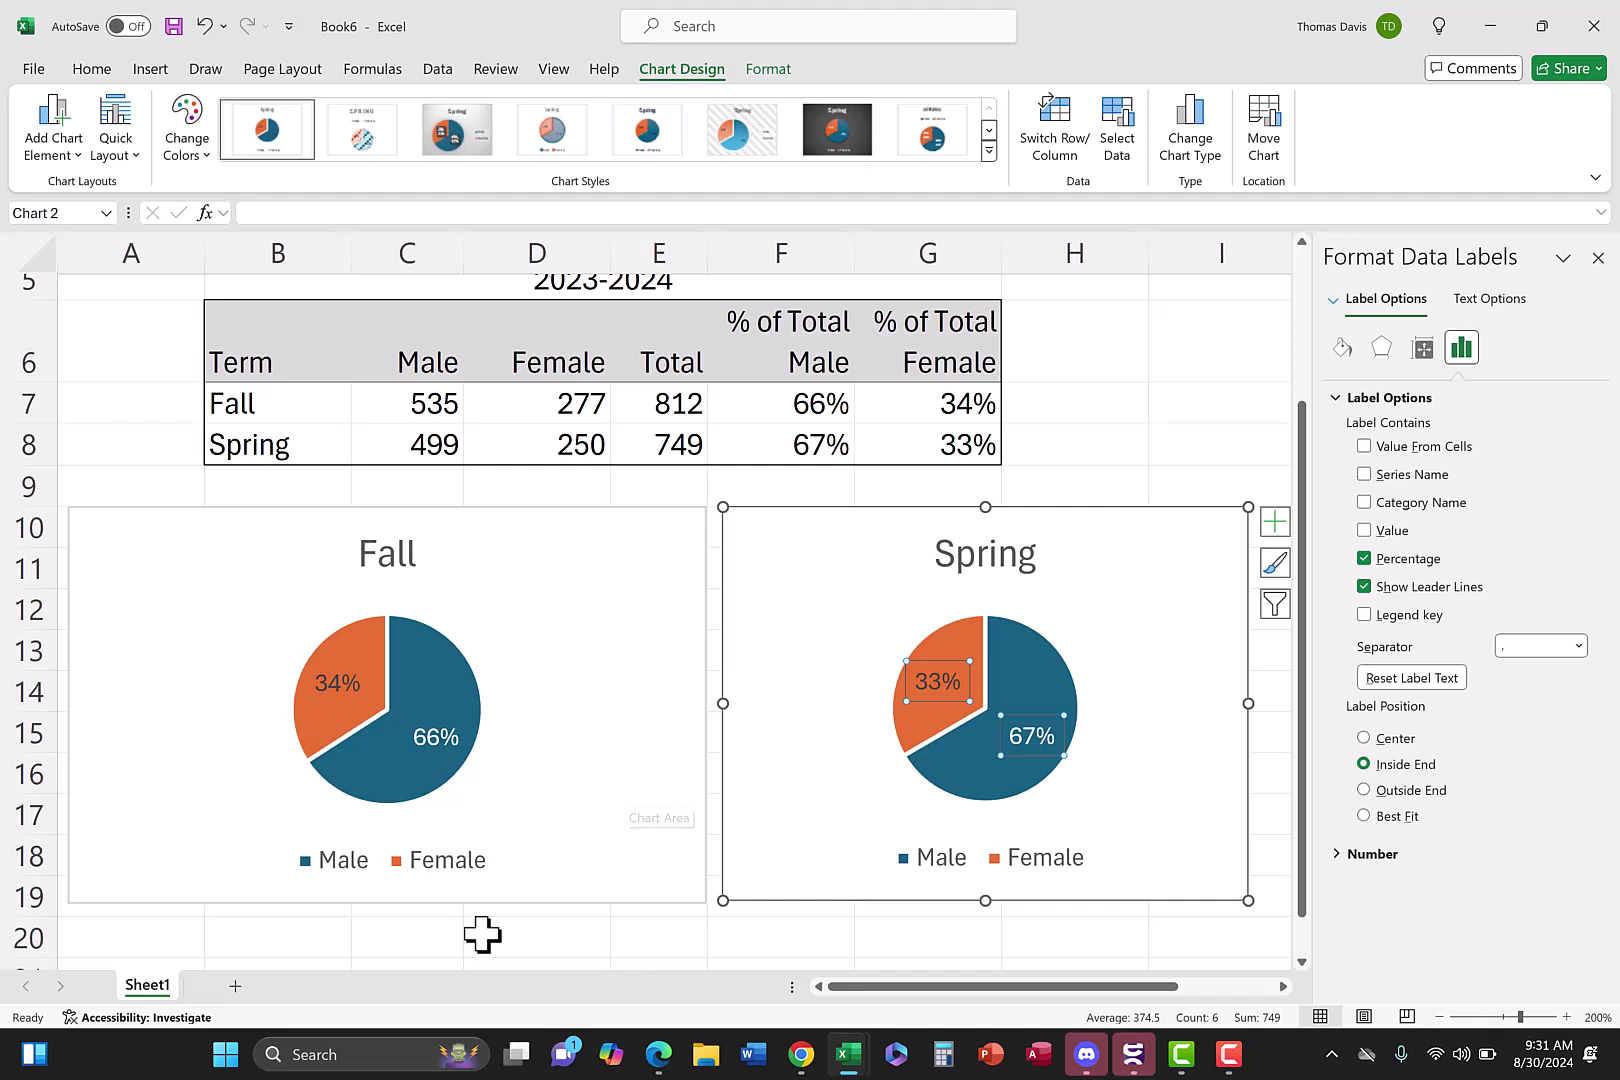
{"action": "left_click", "coordinate": [515, 935]}
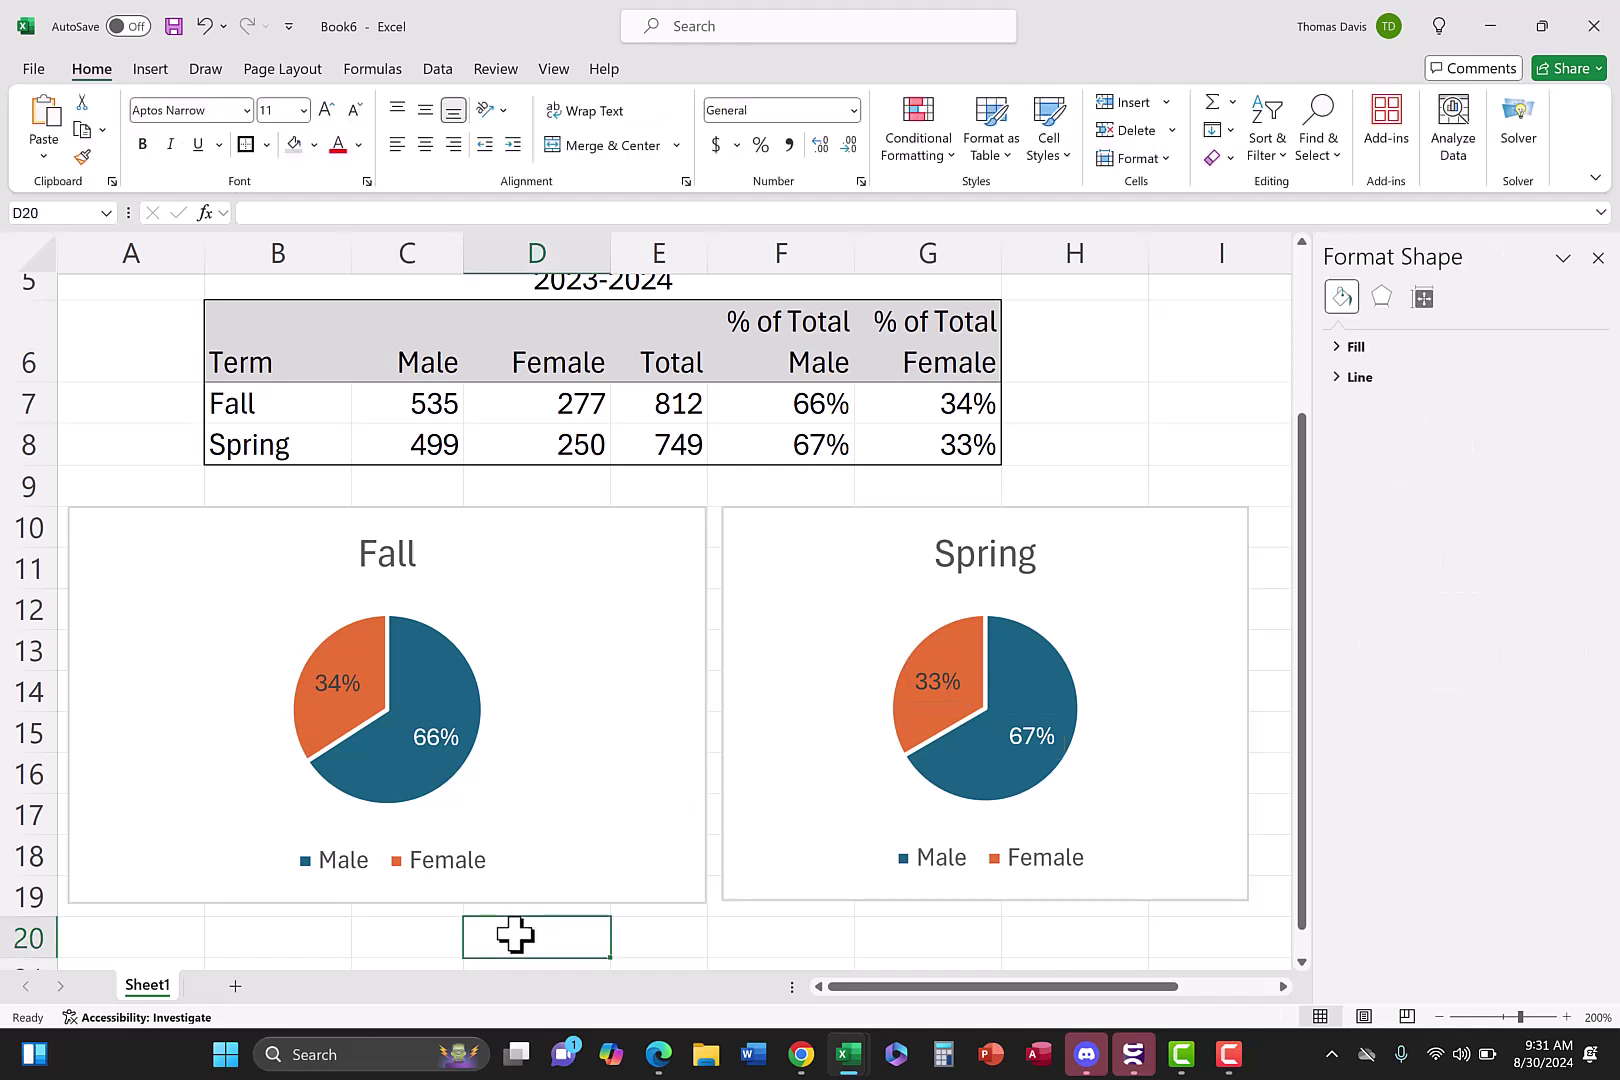
{"action": "scroll", "coordinate": [515, 935], "scroll_direction": "up", "scroll_amount": 2}
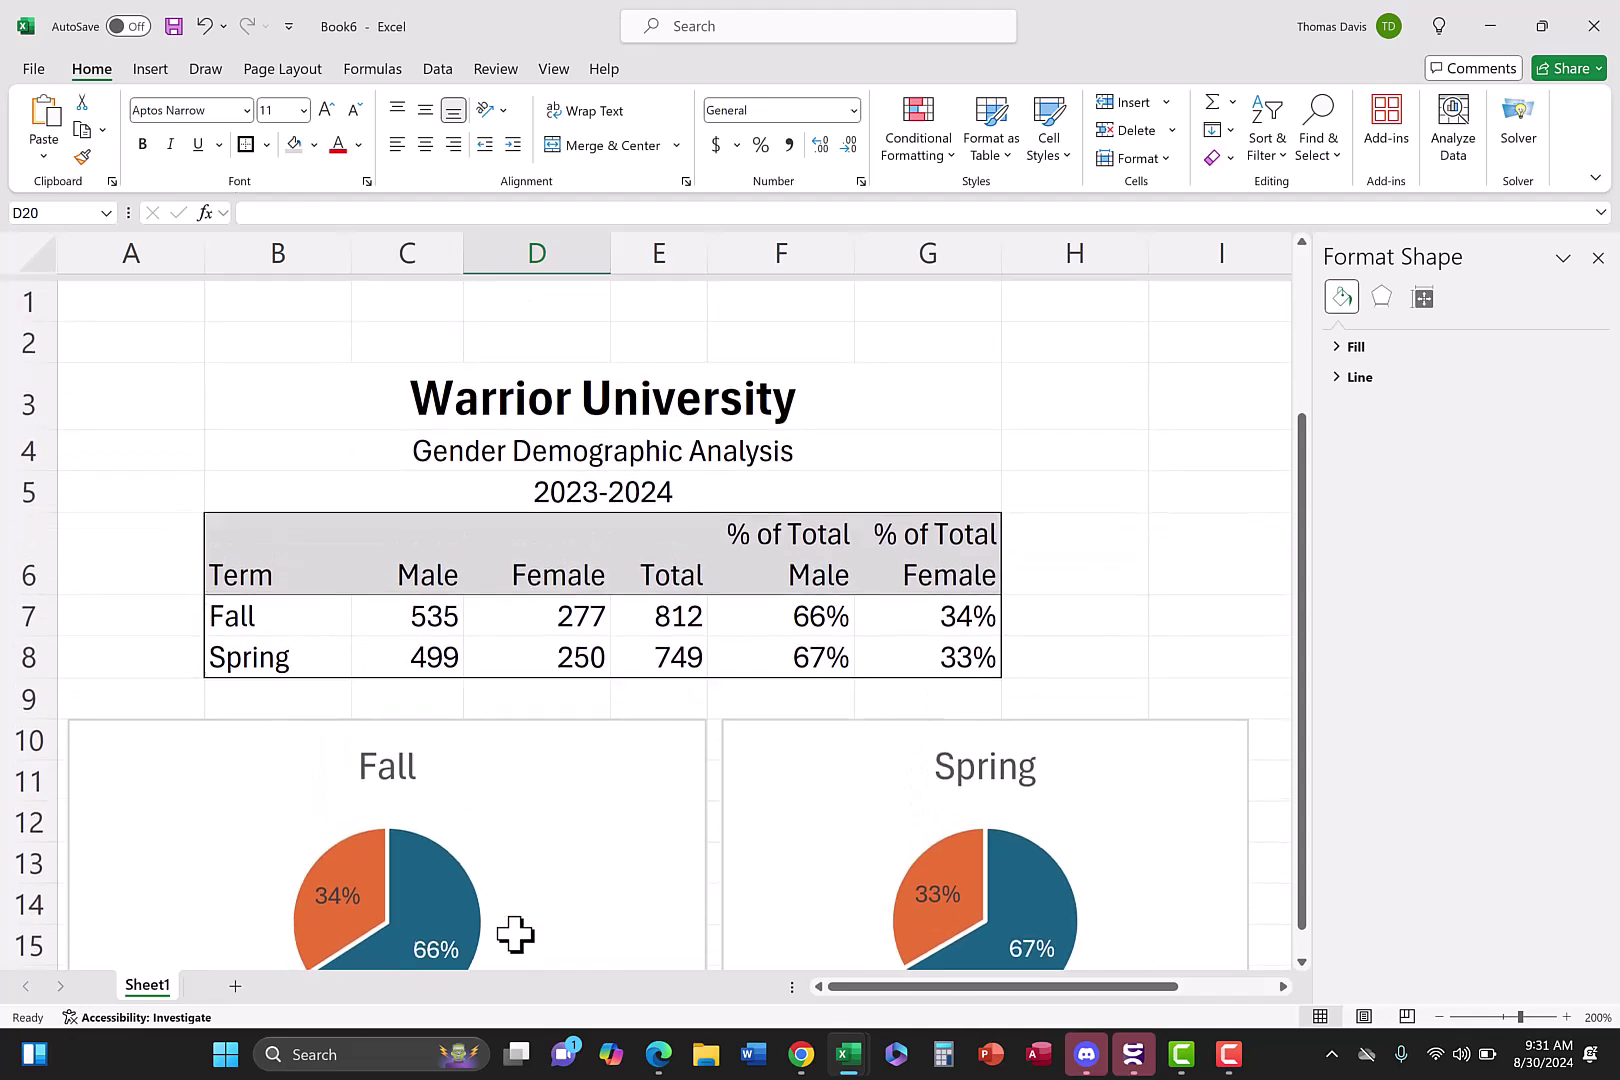
{"action": "scroll", "coordinate": [515, 935], "scroll_direction": "down", "scroll_amount": 2}
{"action": "scroll", "coordinate": [515, 935], "scroll_direction": "up", "scroll_amount": 2}
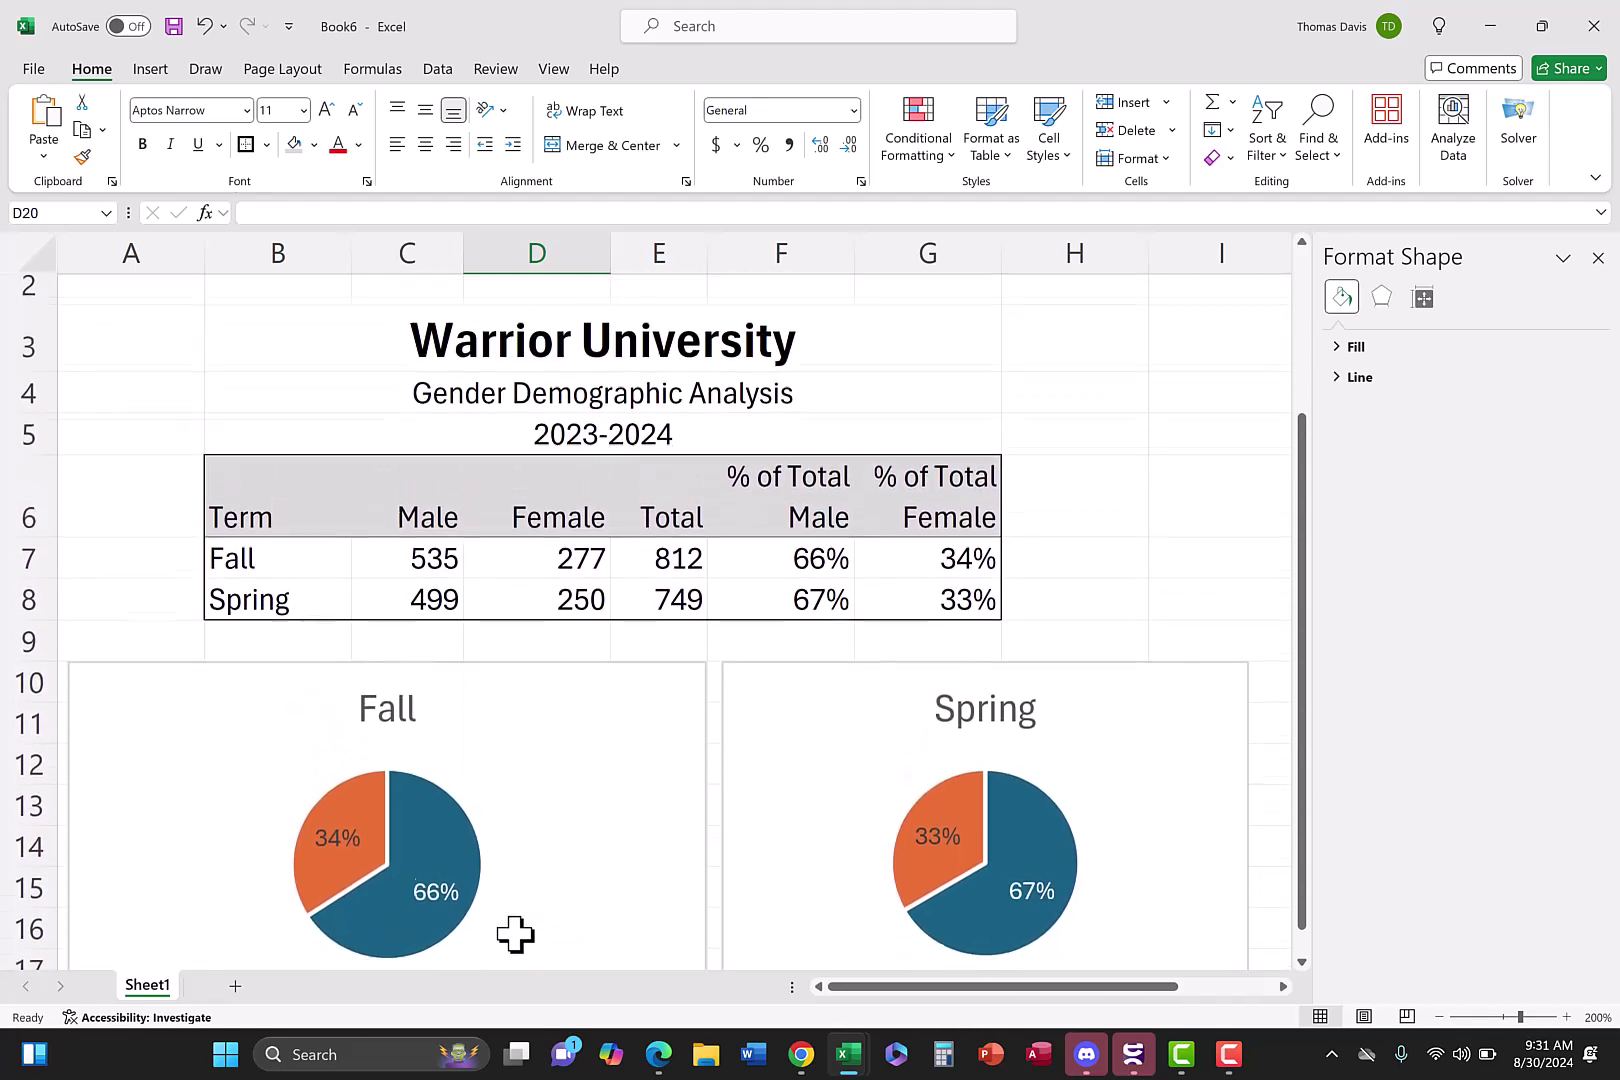
{"action": "scroll", "coordinate": [515, 935], "scroll_direction": "down", "scroll_amount": 3}
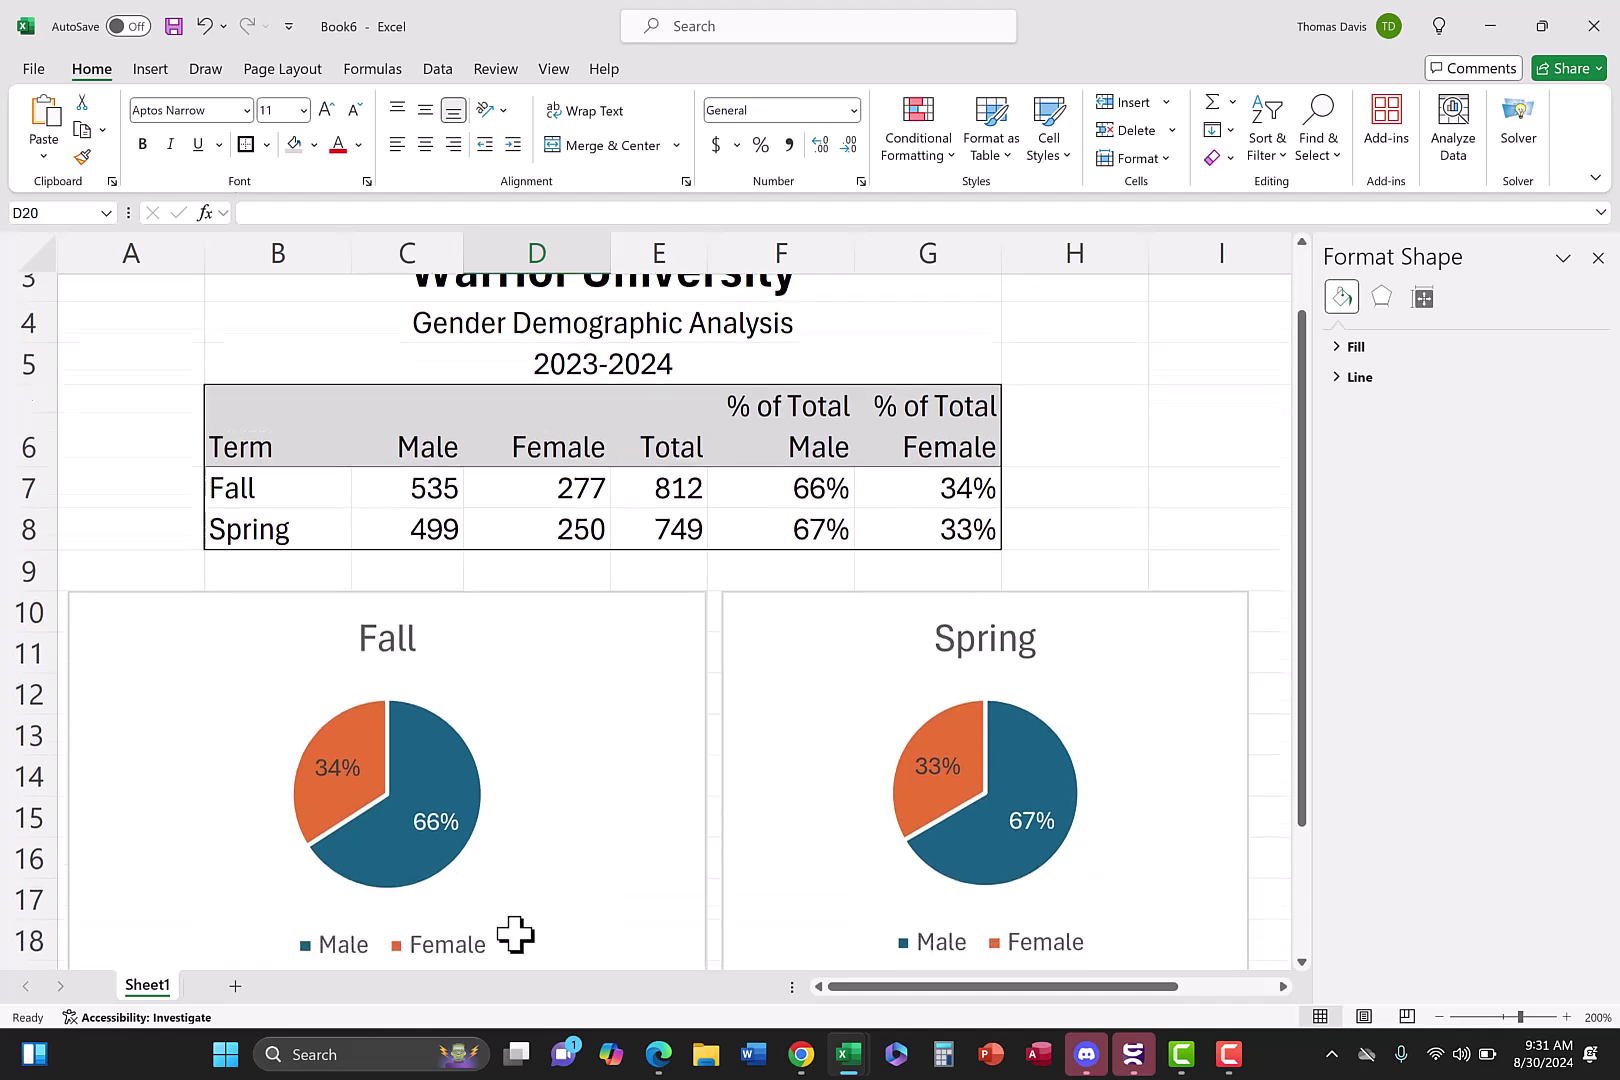
{"action": "scroll", "coordinate": [515, 935], "scroll_direction": "down", "scroll_amount": 1}
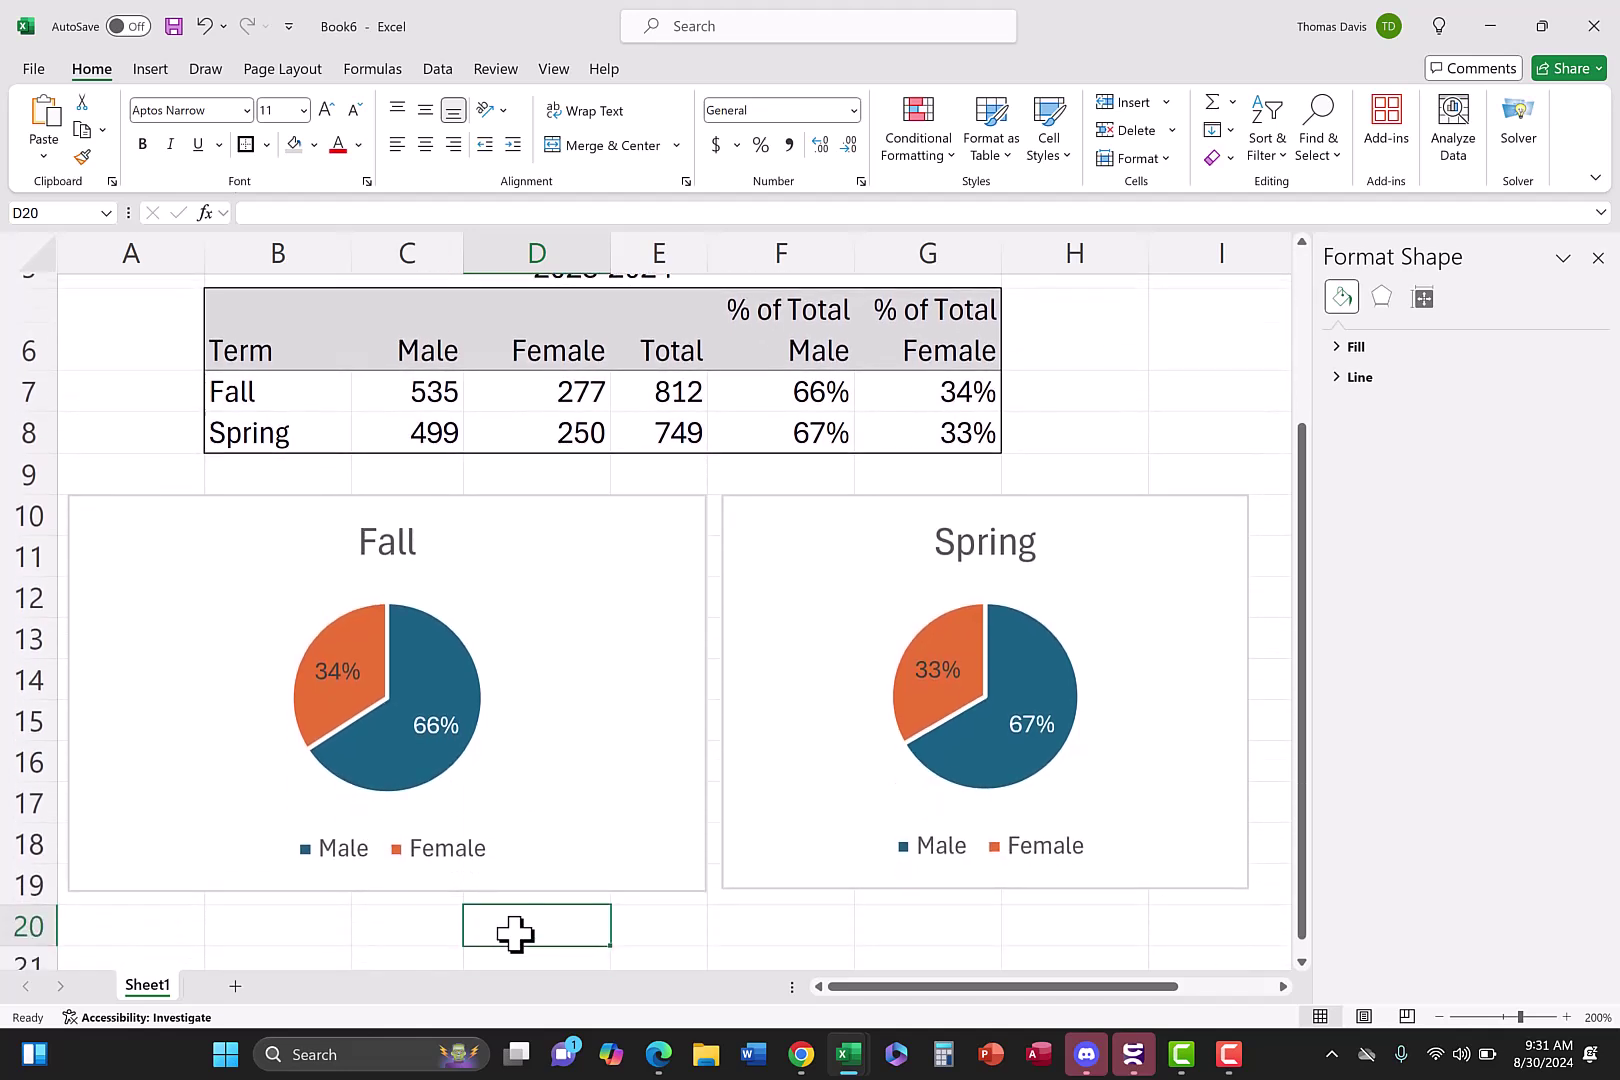